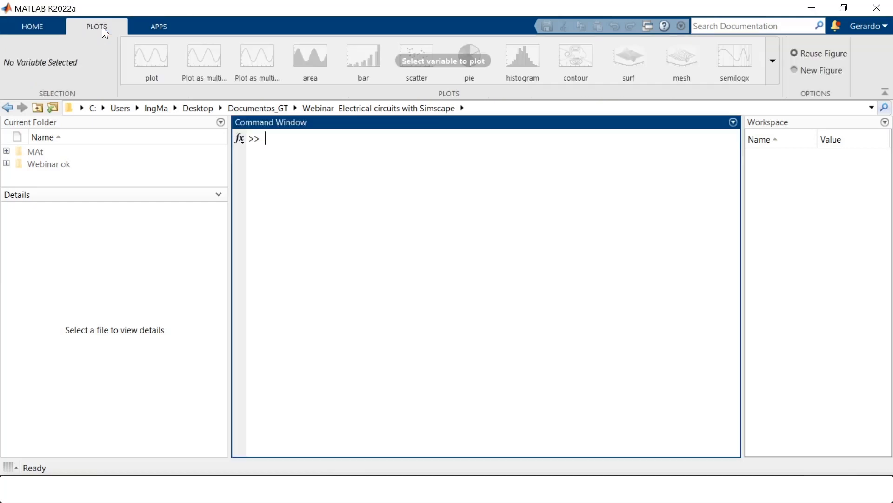
pyautogui.click(160, 22)
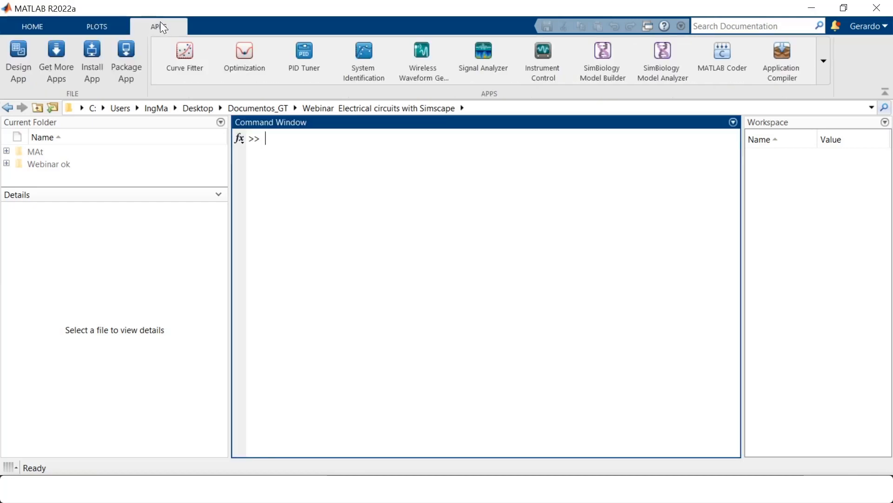
# - Start Simulink from MATLAB and create a new model from the Blank Model template
pyautogui.click(38, 29)
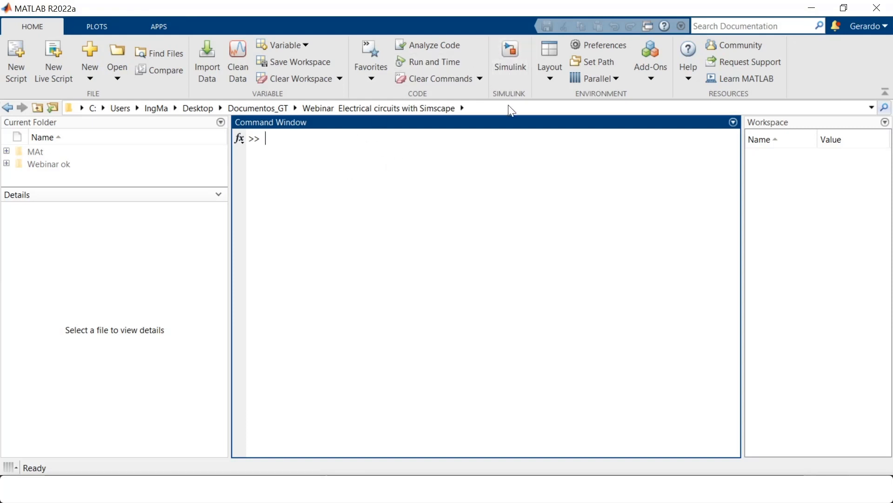
pyautogui.click(513, 63)
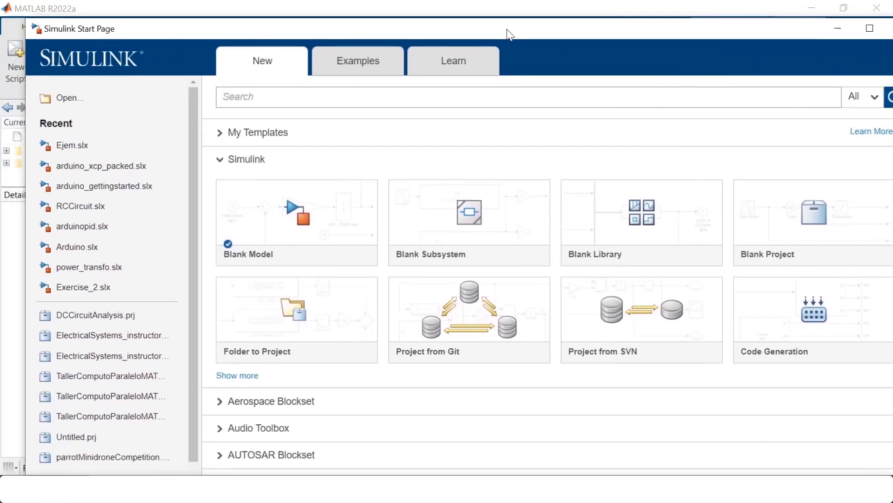
pyautogui.moveTo(507, 29); pyautogui.dragTo(474, 27)
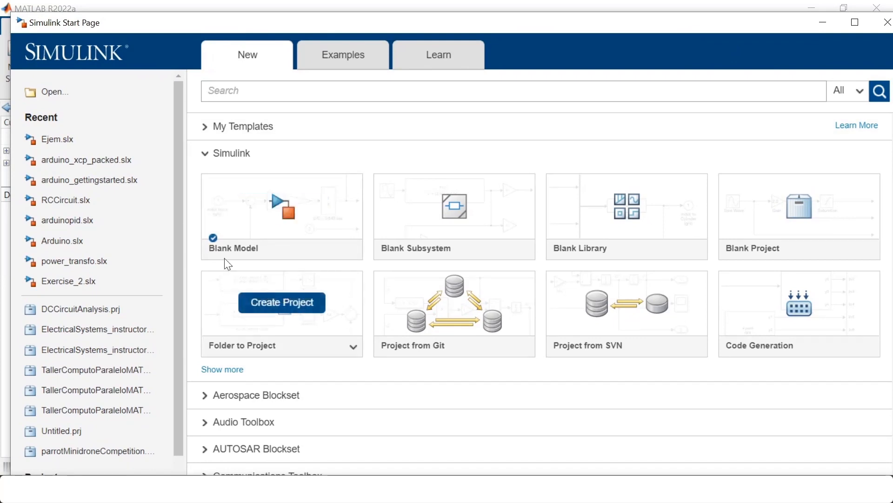
pyautogui.moveTo(253, 220)
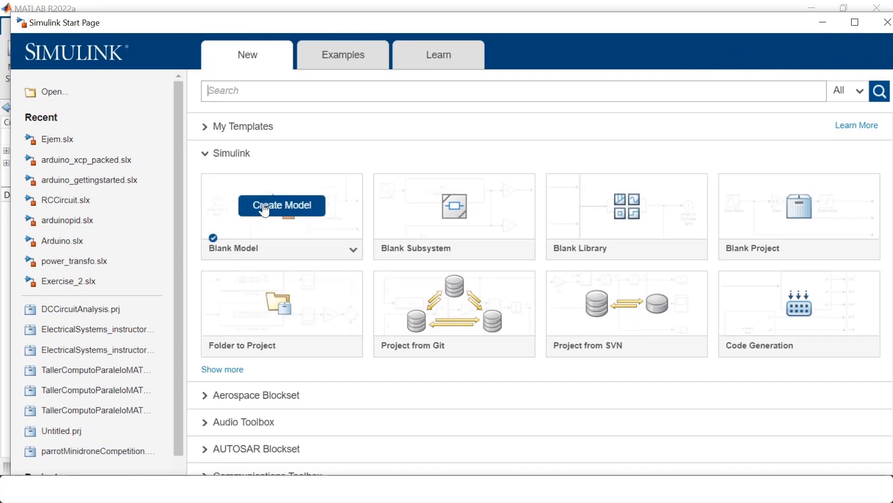
pyautogui.moveTo(450, 235)
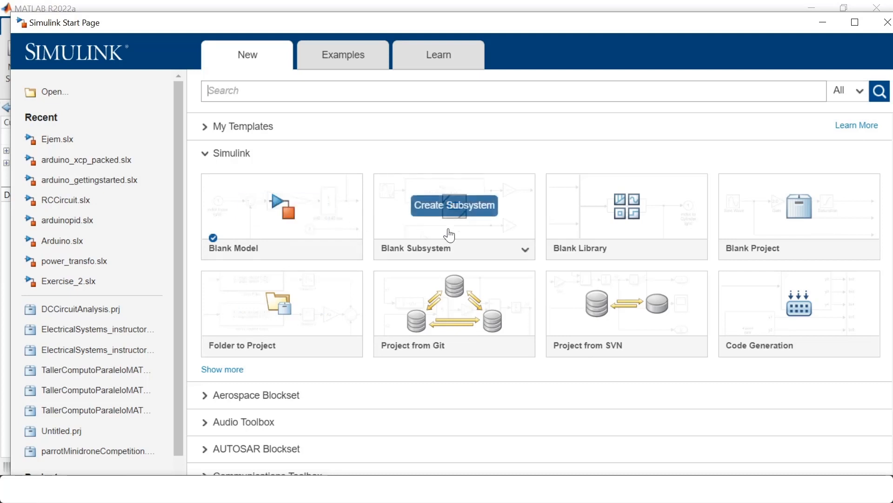
pyautogui.moveTo(407, 325)
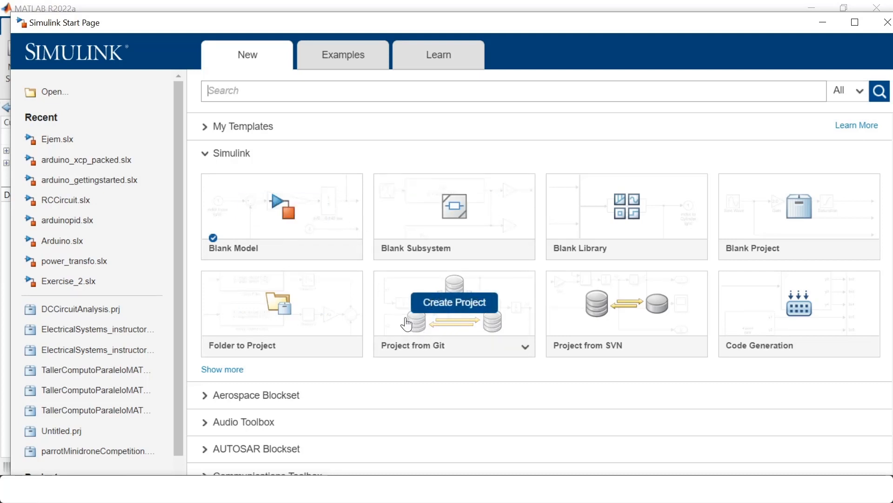
pyautogui.moveTo(293, 314)
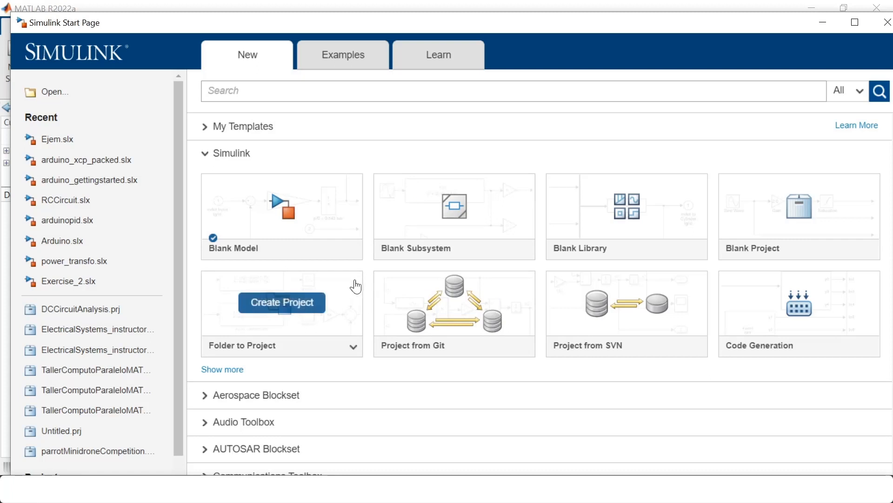
pyautogui.moveTo(293, 206)
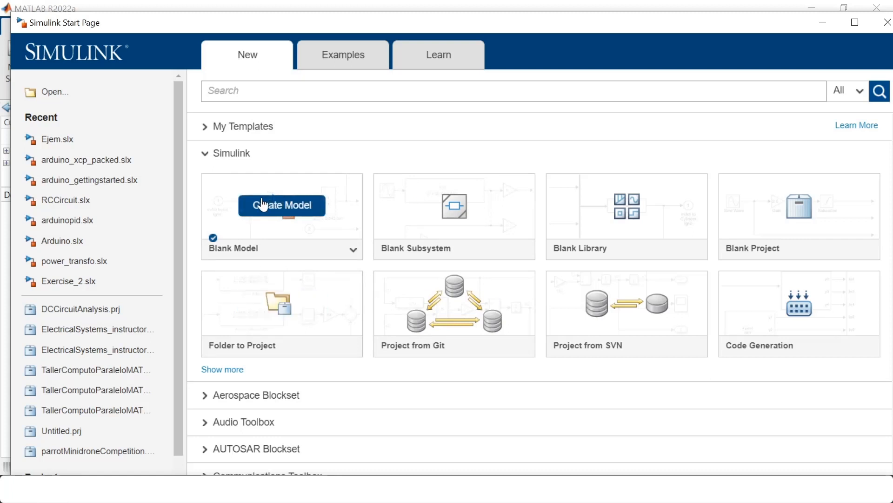
pyautogui.click(303, 204)
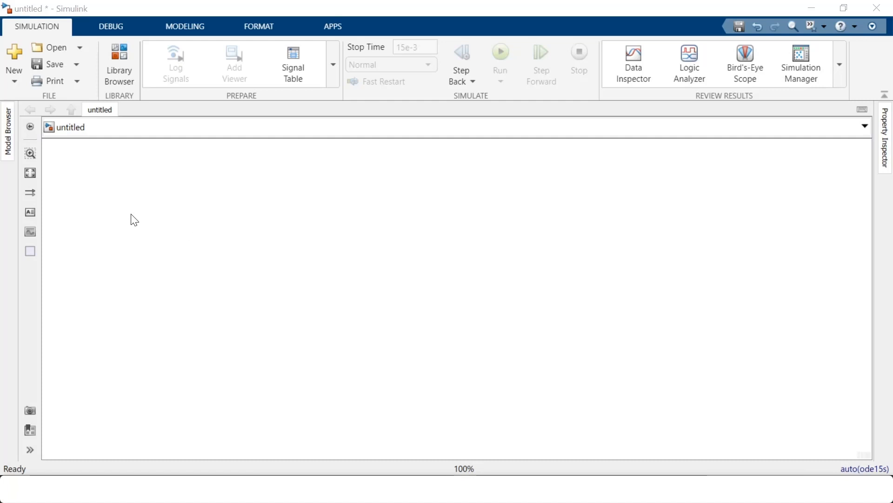
# - Paste the copied image of the RC and RL circuits with their equations into the blank model and shift it
pyautogui.click(164, 211)
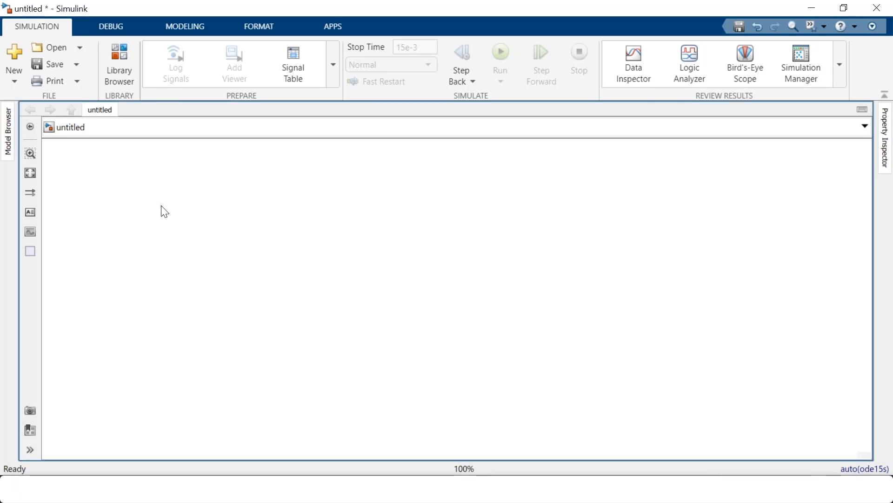
pyautogui.hotkey('ctrl', 'v')
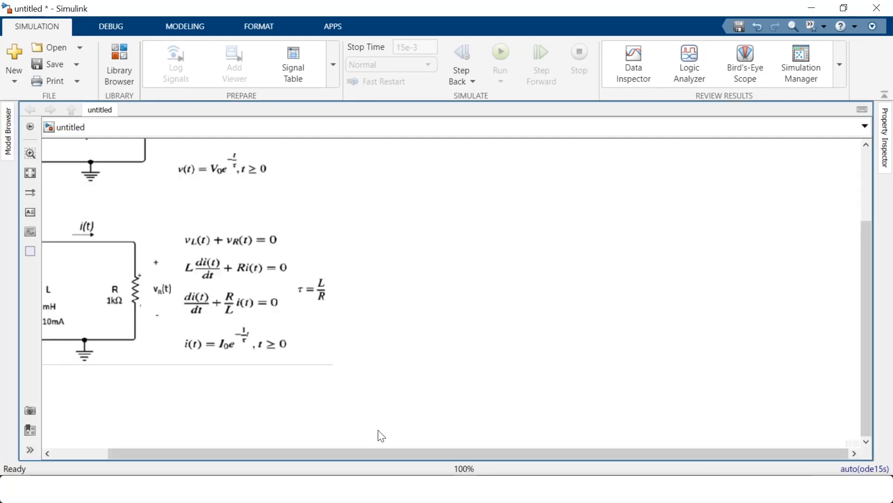
pyautogui.moveTo(335, 377); pyautogui.dragTo(404, 466)
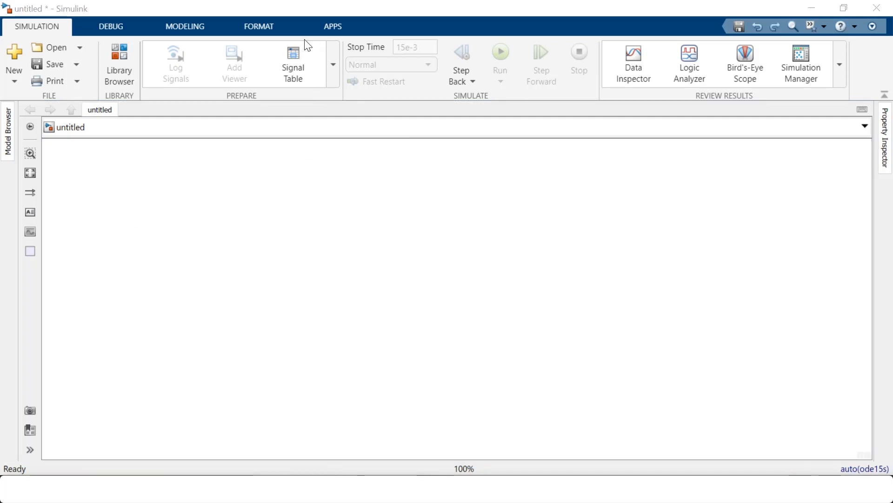
# - Bring the image of the two circuits back onto the empty canvas and adjust its position
pyautogui.click(261, 256)
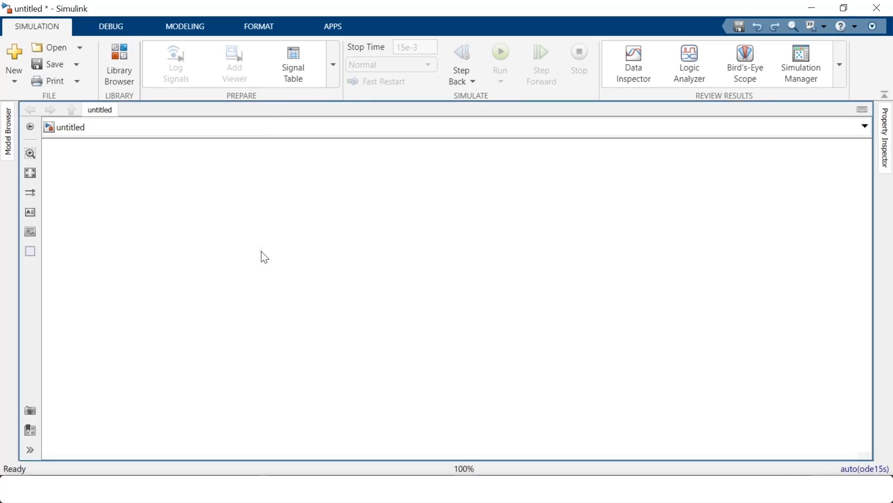
pyautogui.hotkey('ctrl', 'y')
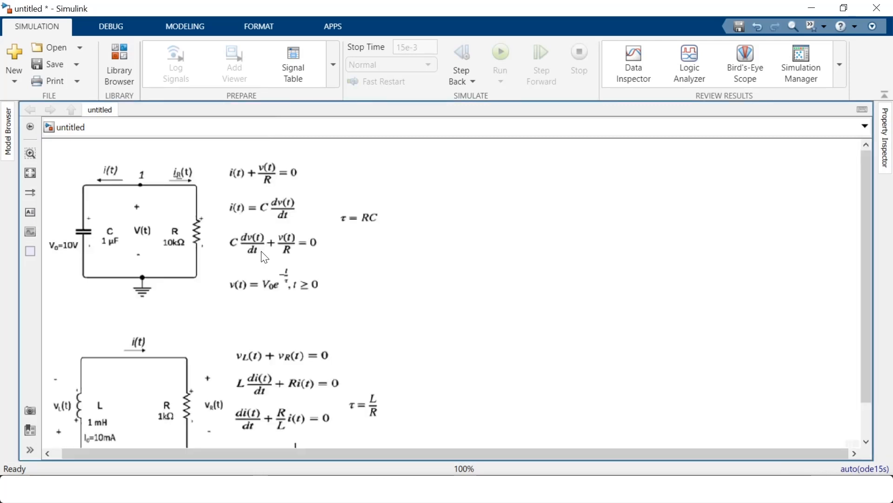
pyautogui.moveTo(382, 336); pyautogui.dragTo(387, 321)
pyautogui.click(103, 260)
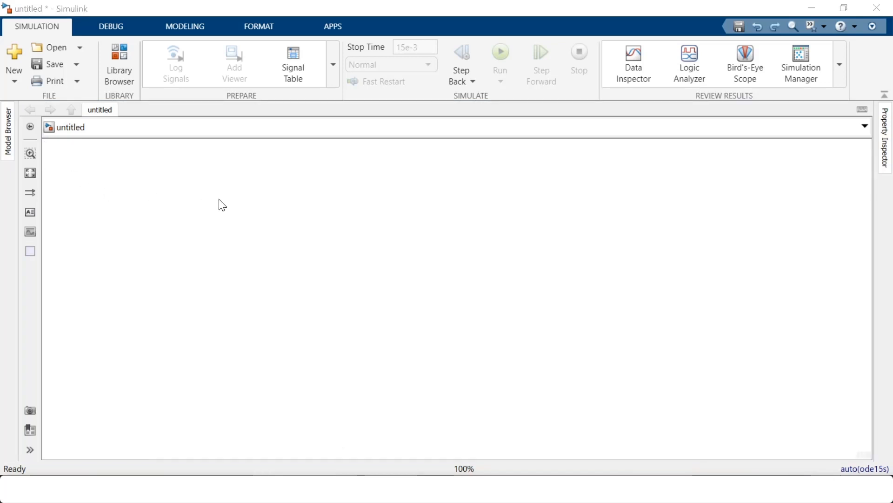
# - Put the RC and RL circuit image onto the empty canvas again and nudge it slightly up and to the right
pyautogui.click(222, 205)
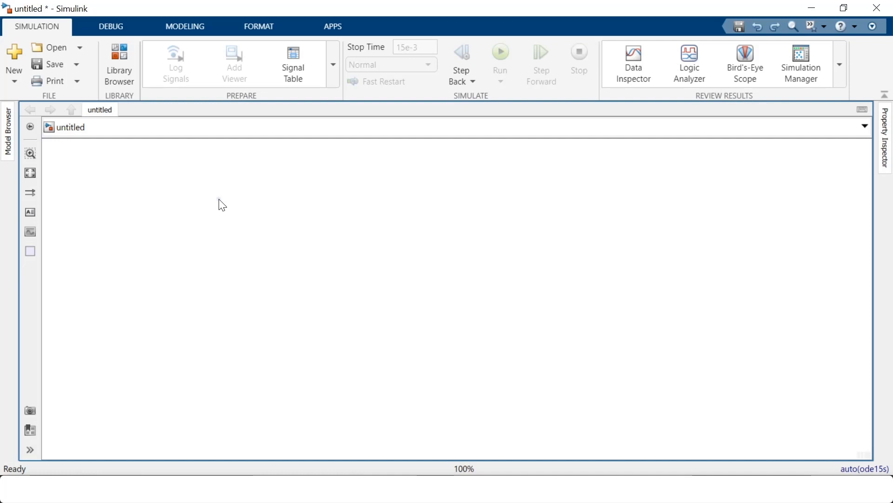
pyautogui.hotkey('ctrl', 'y')
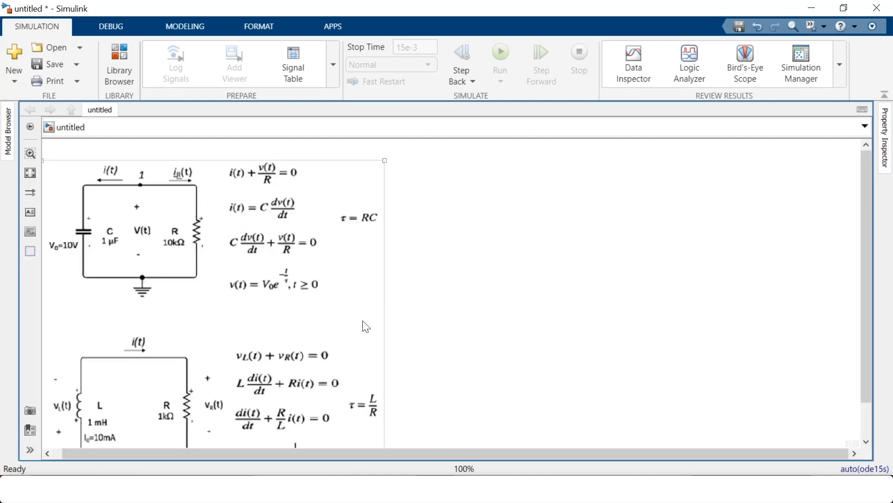
pyautogui.moveTo(366, 326); pyautogui.dragTo(376, 304)
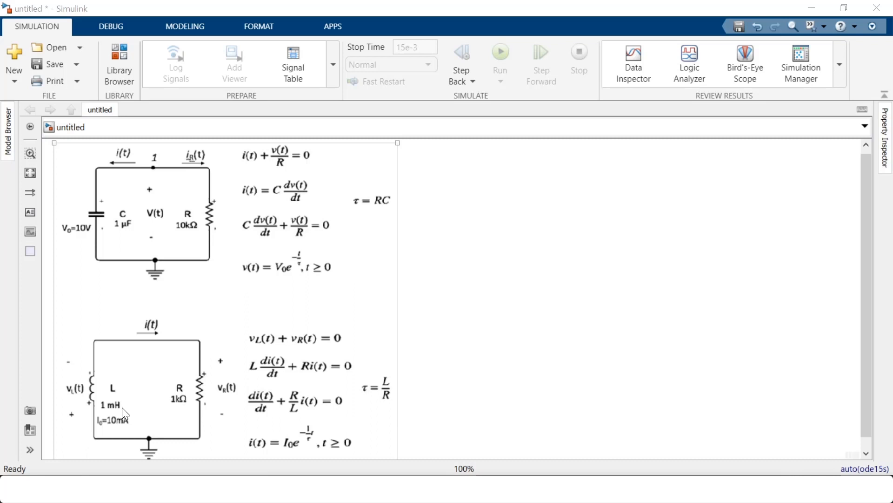
pyautogui.moveTo(276, 407); pyautogui.dragTo(280, 397)
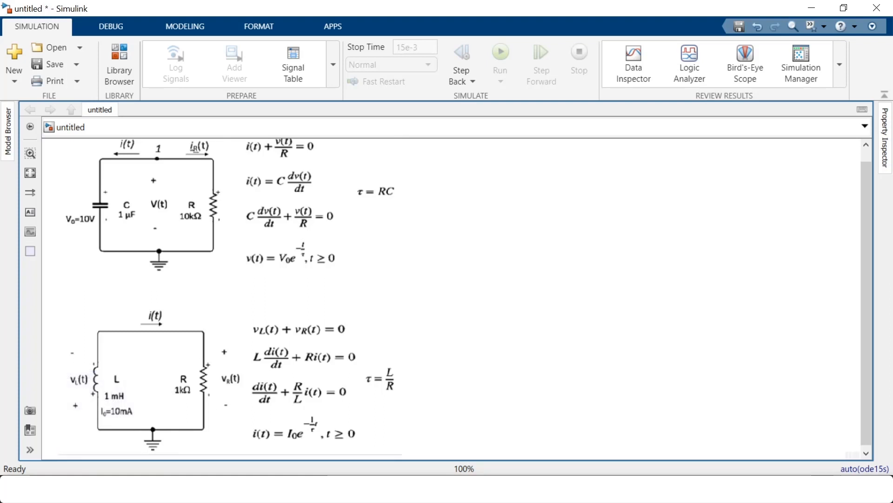
pyautogui.click(307, 489)
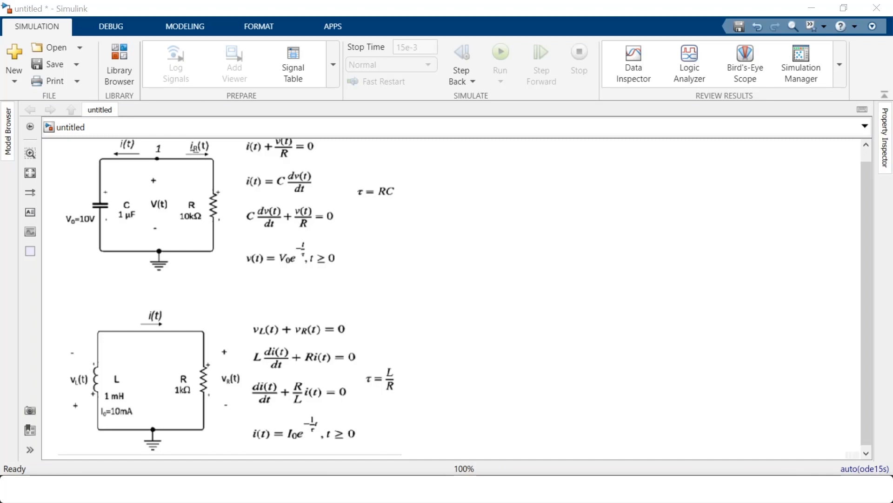
pyautogui.click(97, 253)
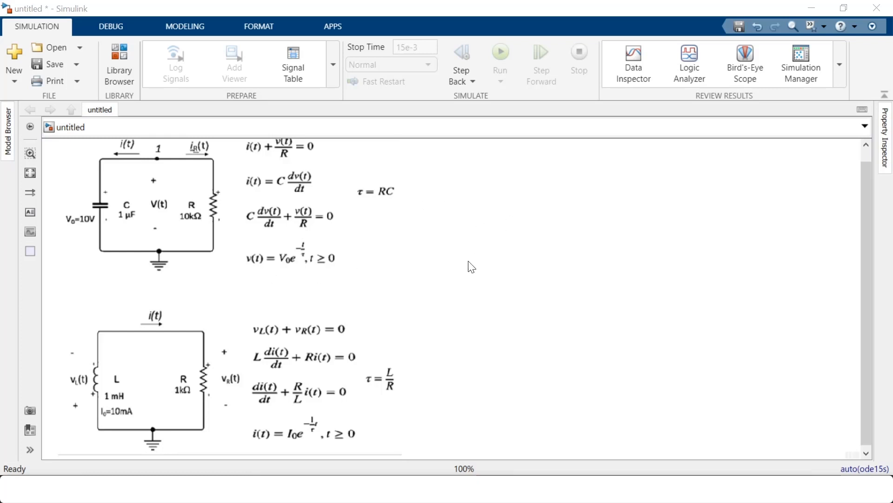
# - Open the Simulink Library Browser, place it over the middle of the model, and display the main Simulink block library
pyautogui.click(120, 61)
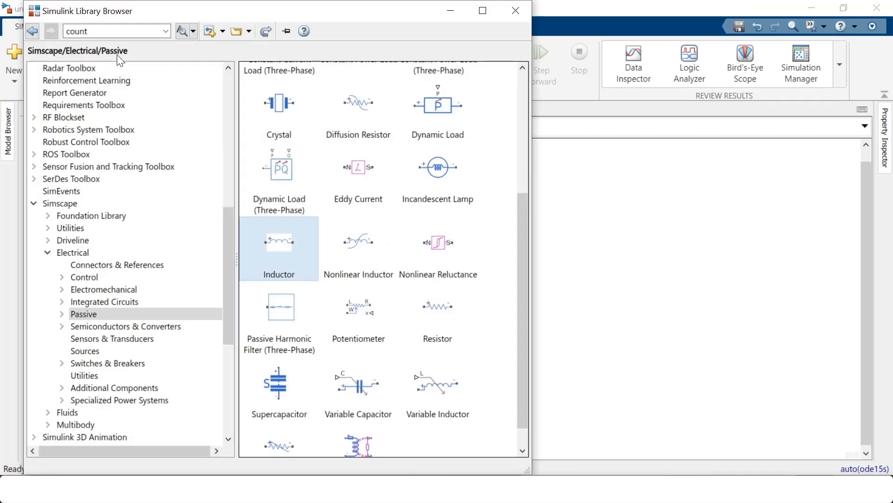
pyautogui.moveTo(323, 15); pyautogui.dragTo(525, 28)
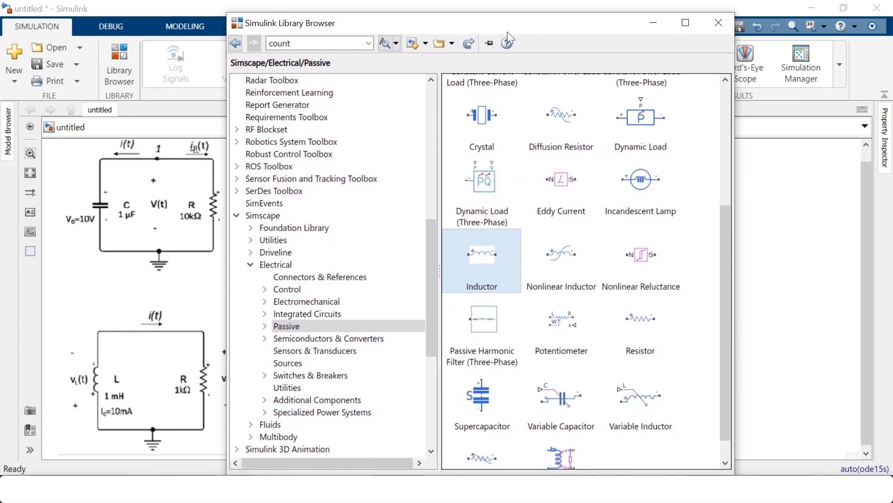
pyautogui.moveTo(437, 275); pyautogui.dragTo(419, 132)
pyautogui.click(268, 82)
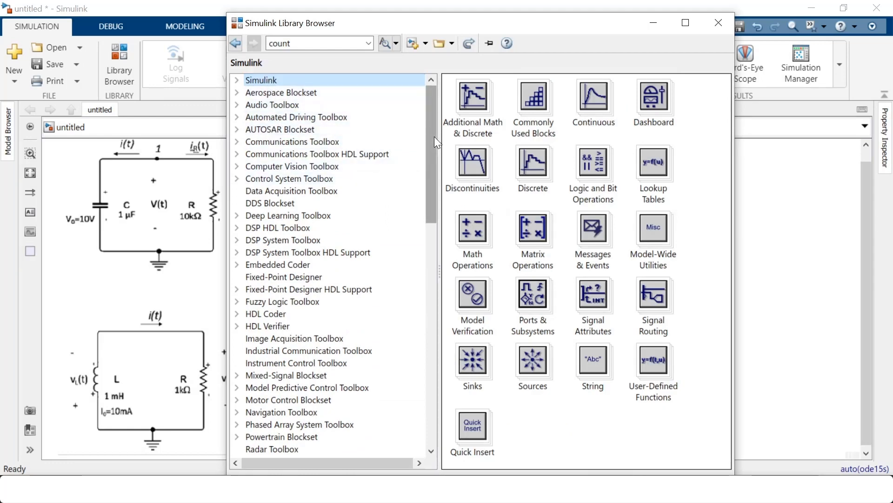
# - Browse the block library to the Passive components of Simscape Electrical
pyautogui.moveTo(434, 136); pyautogui.dragTo(428, 281)
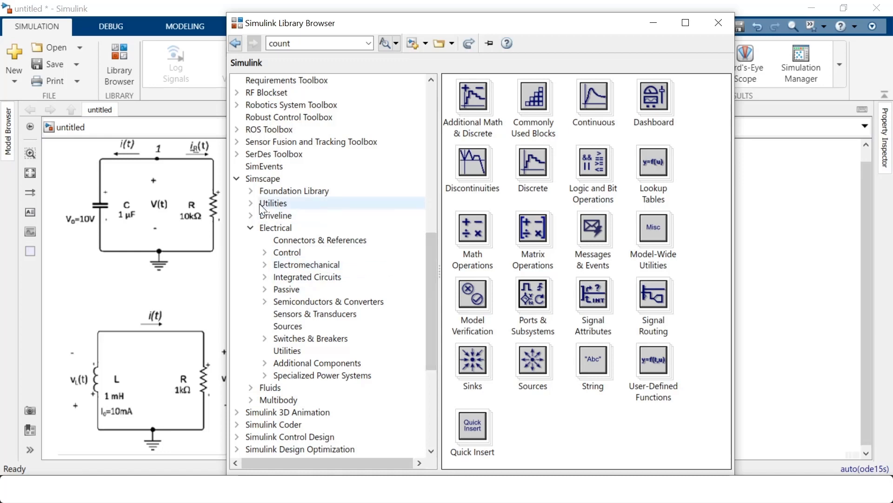
pyautogui.click(254, 179)
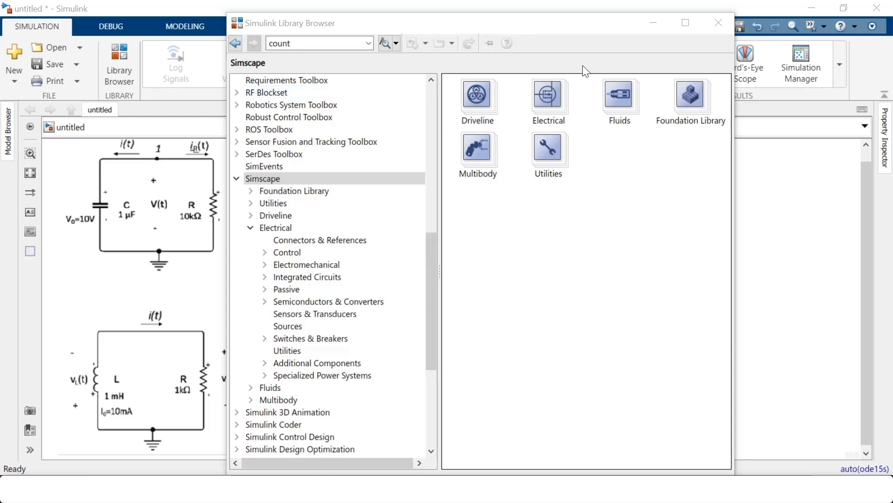
pyautogui.doubleClick(549, 96)
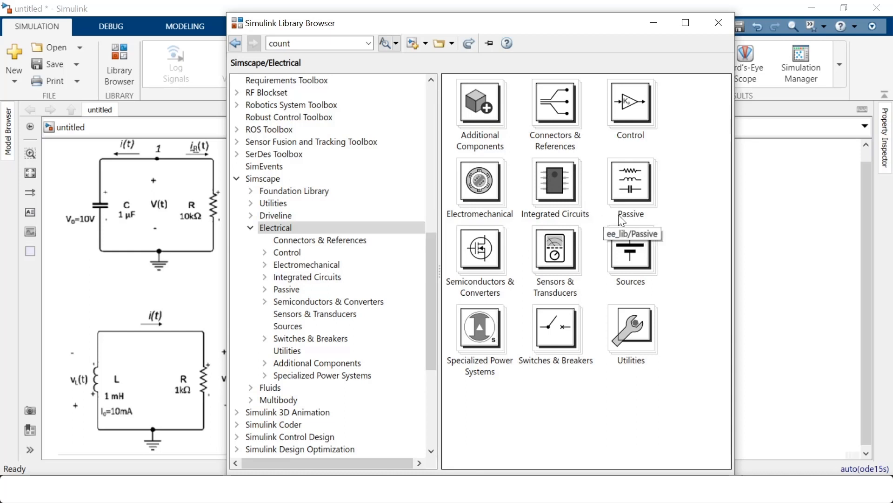
pyautogui.doubleClick(642, 197)
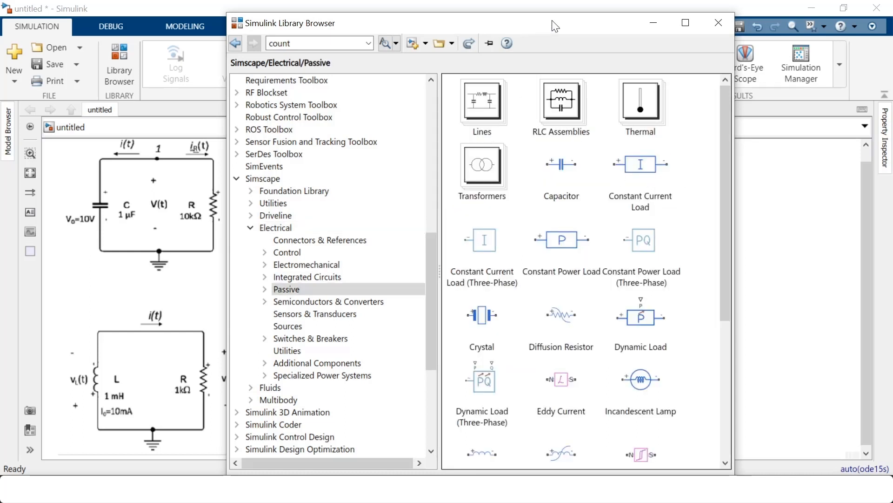
# - Add a Capacitor block from the Passive library to the empty canvas area beside the RC circuit image
pyautogui.moveTo(553, 22); pyautogui.dragTo(341, 19)
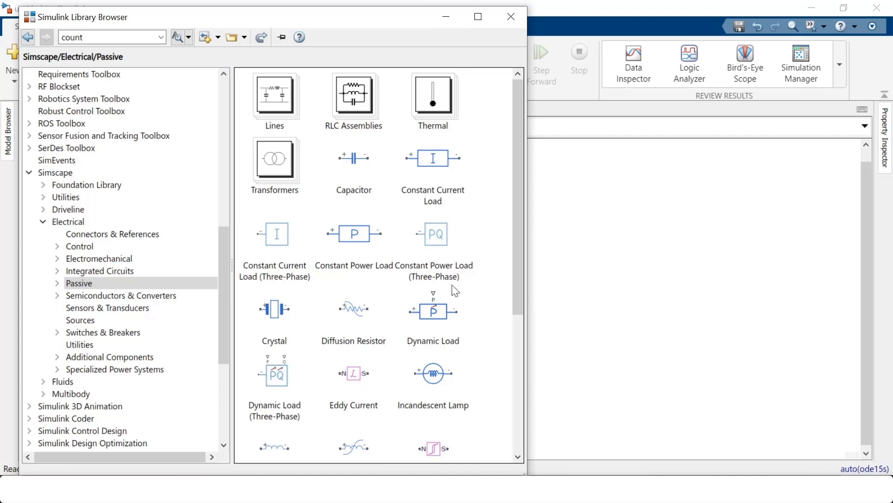
pyautogui.click(363, 166)
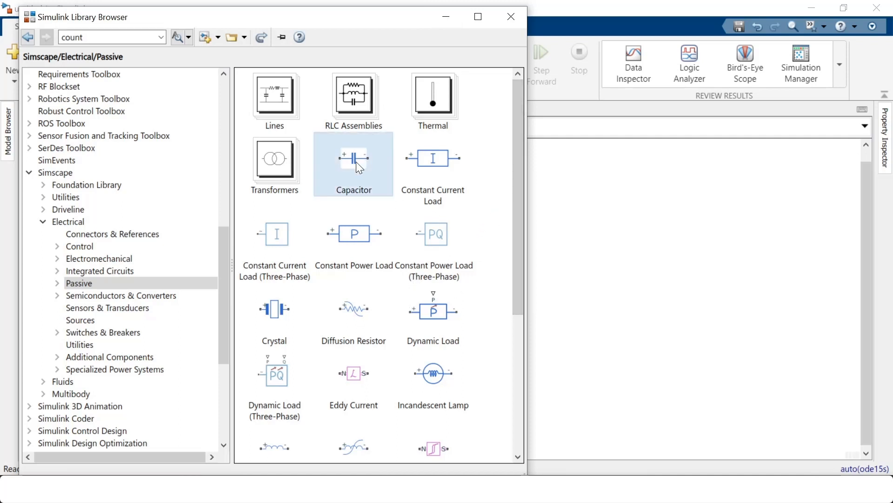
pyautogui.moveTo(356, 162); pyautogui.dragTo(615, 215)
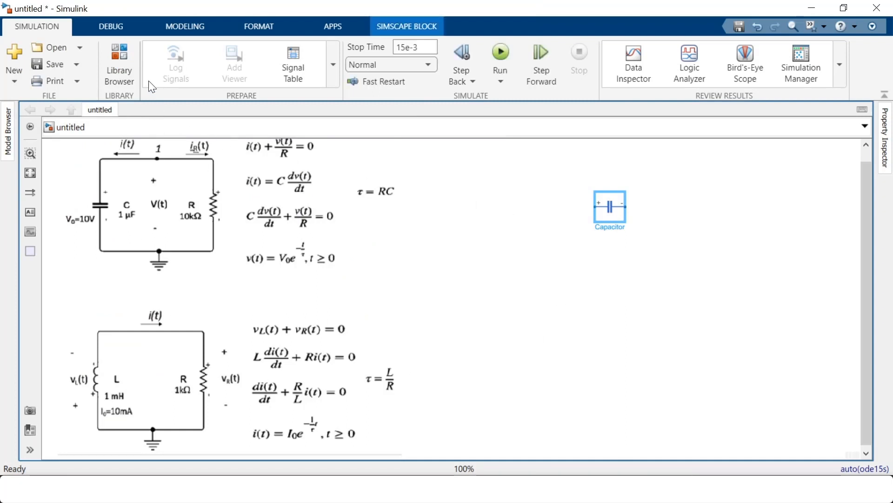
# - Add a Resistor block from the Passive library just to the right of the capacitor
pyautogui.click(129, 64)
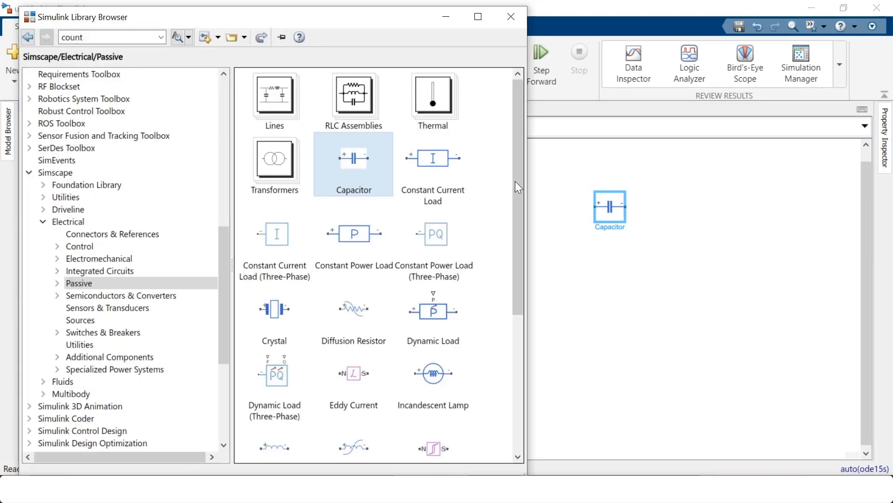
pyautogui.moveTo(518, 186); pyautogui.dragTo(495, 335)
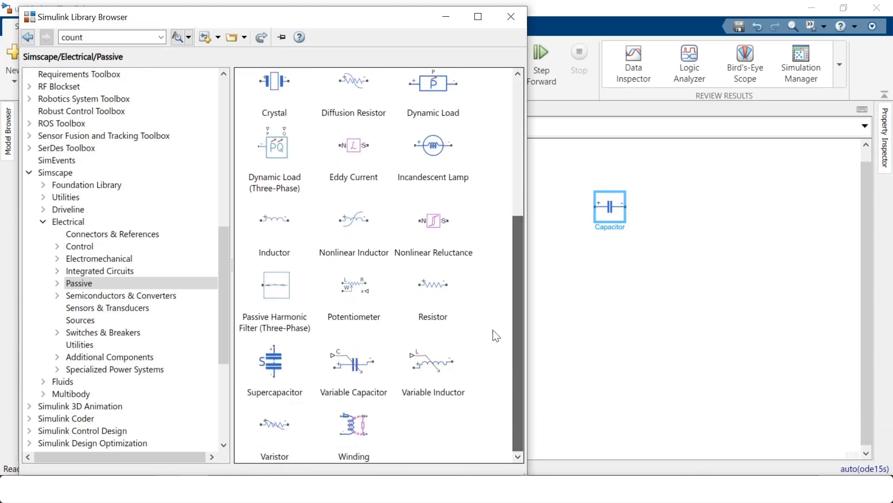
pyautogui.moveTo(434, 291); pyautogui.dragTo(695, 208)
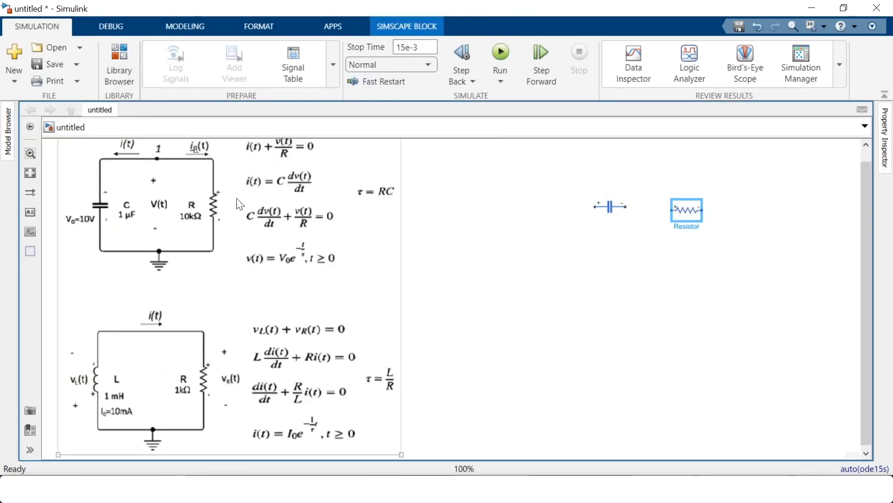
# - Add an Inductor block below the capacitor and a second Resistor block below the first one, both from the Simscape Electrical Passive library
pyautogui.click(119, 65)
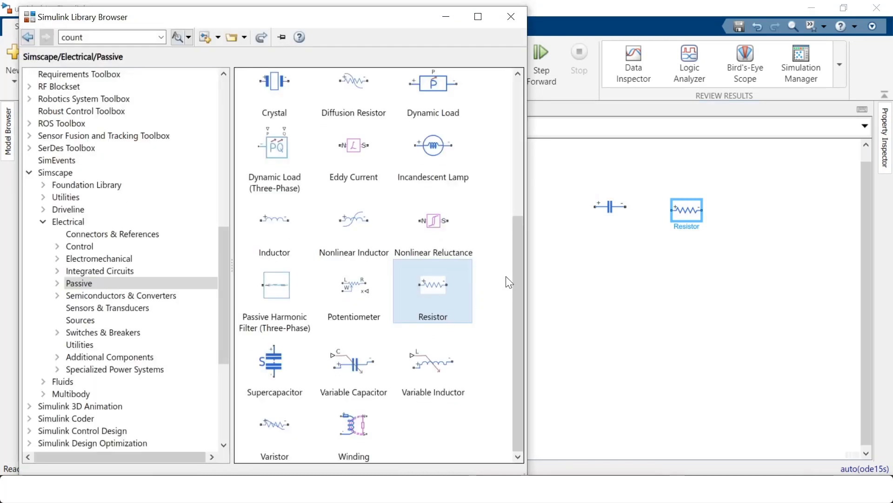
pyautogui.click(274, 219)
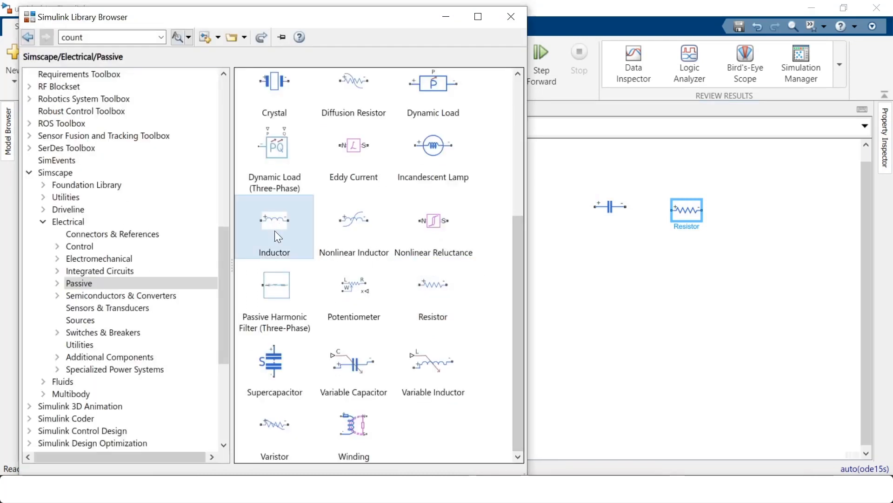
pyautogui.moveTo(274, 231); pyautogui.dragTo(621, 308)
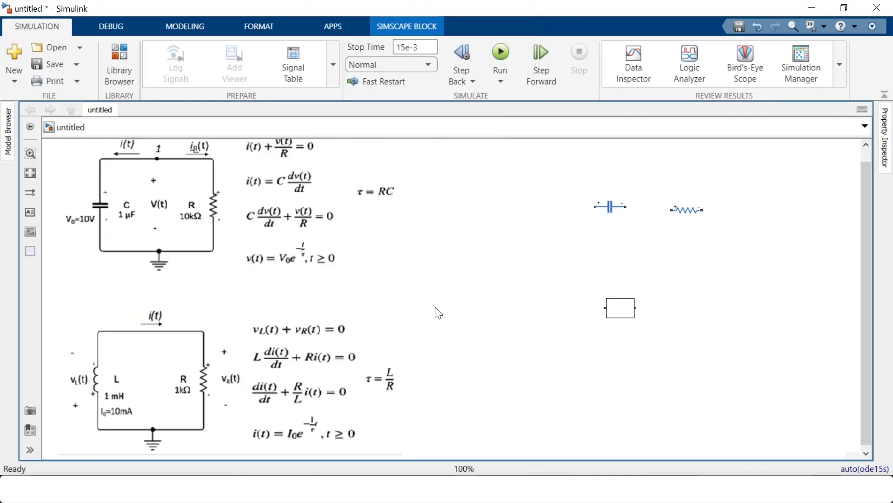
pyautogui.click(117, 75)
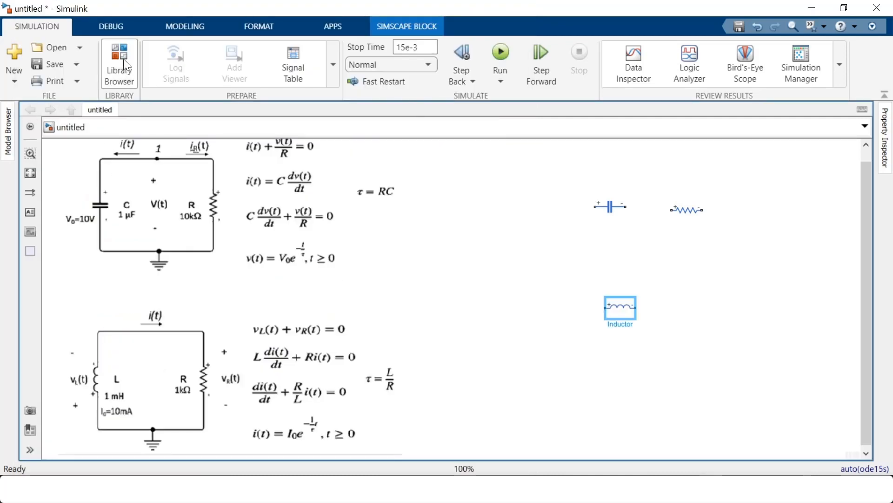
pyautogui.click(443, 293)
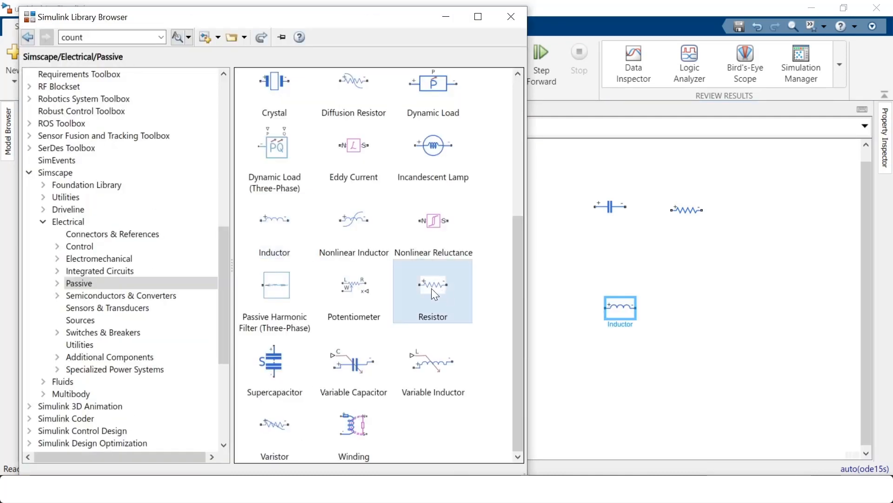
pyautogui.moveTo(432, 288); pyautogui.dragTo(694, 311)
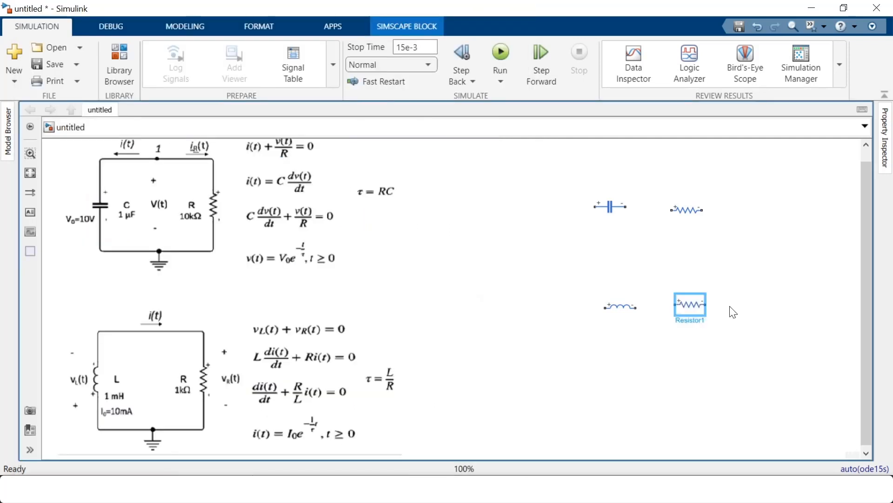
# - Rotate the capacitor, the inductor and both resistors 90 degrees clockwise so they stand vertically with their positive terminals at the top
pyautogui.click(610, 208)
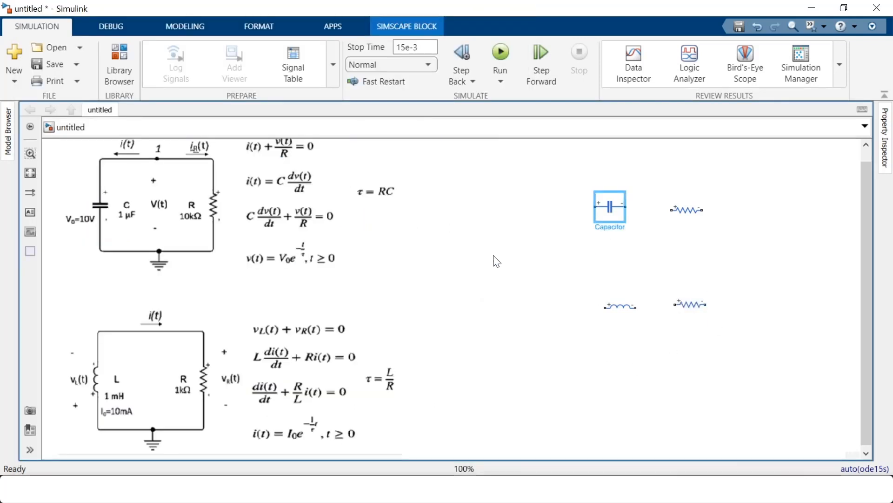
pyautogui.hotkey('ctrl', 'r')
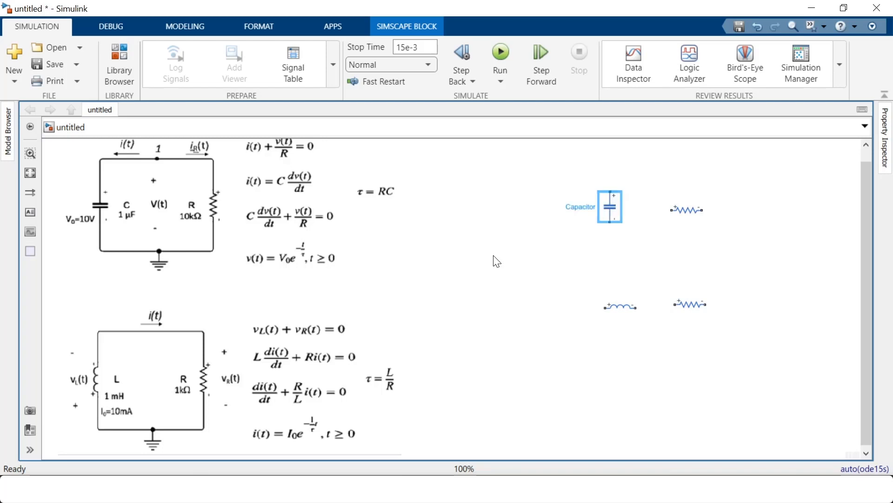
pyautogui.click(687, 208)
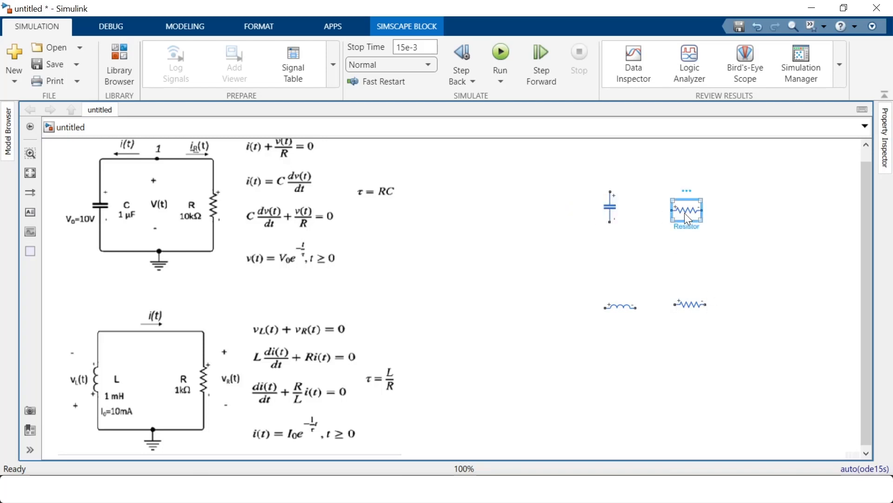
pyautogui.hotkey('ctrl', 'r')
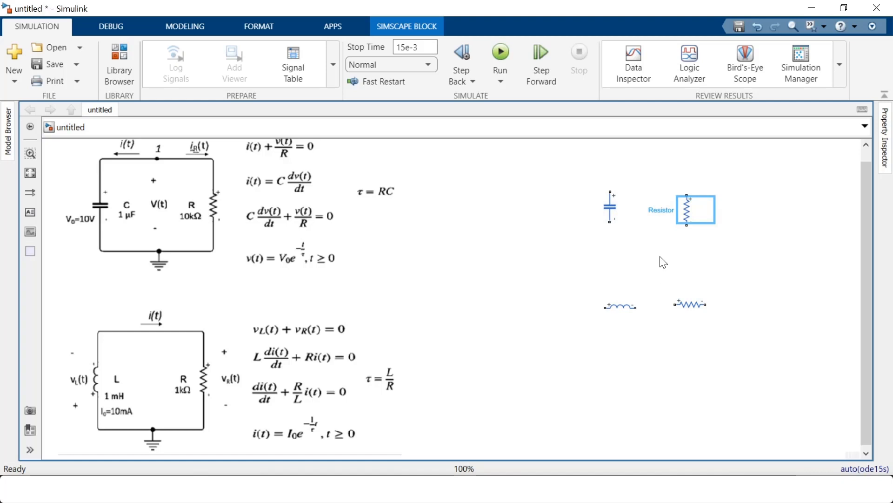
pyautogui.click(626, 306)
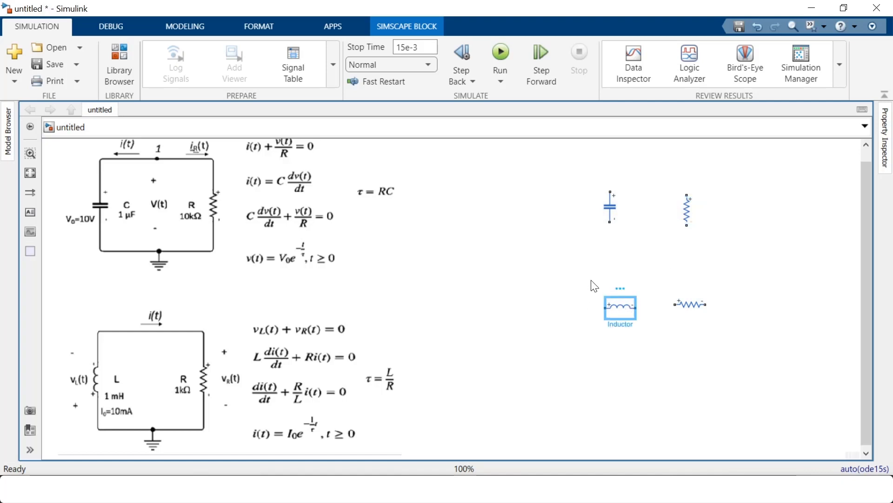
pyautogui.hotkey('ctrl', 'r')
pyautogui.click(689, 306)
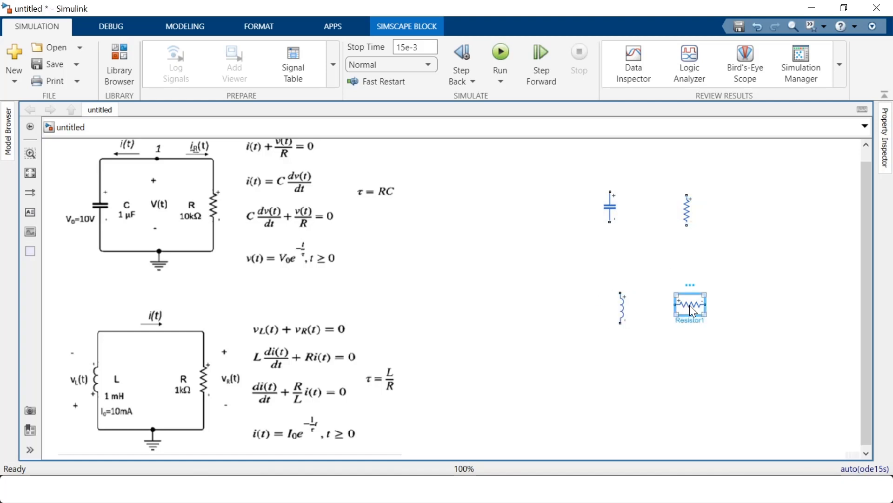
pyautogui.hotkey('ctrl', 'r')
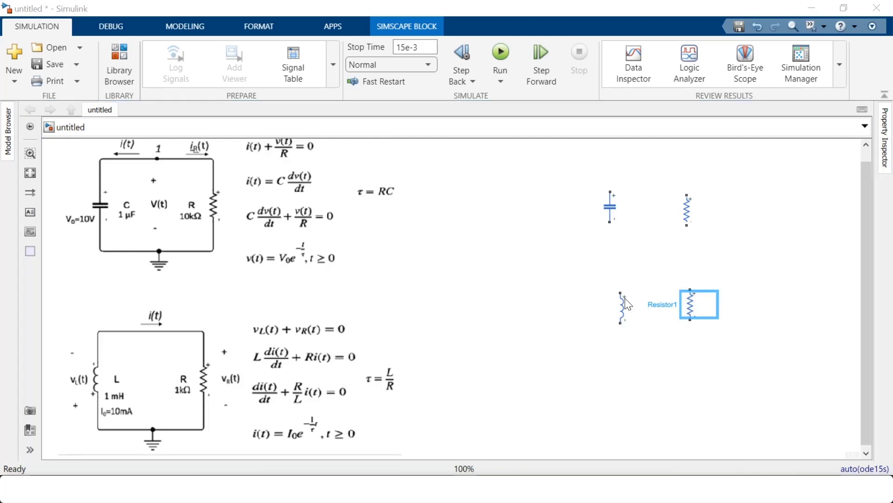
# - Move the blocks closer to the circuit image, aligning the capacitor and first resistor side by side above the inductor and second resistor
pyautogui.moveTo(624, 306); pyautogui.dragTo(541, 371)
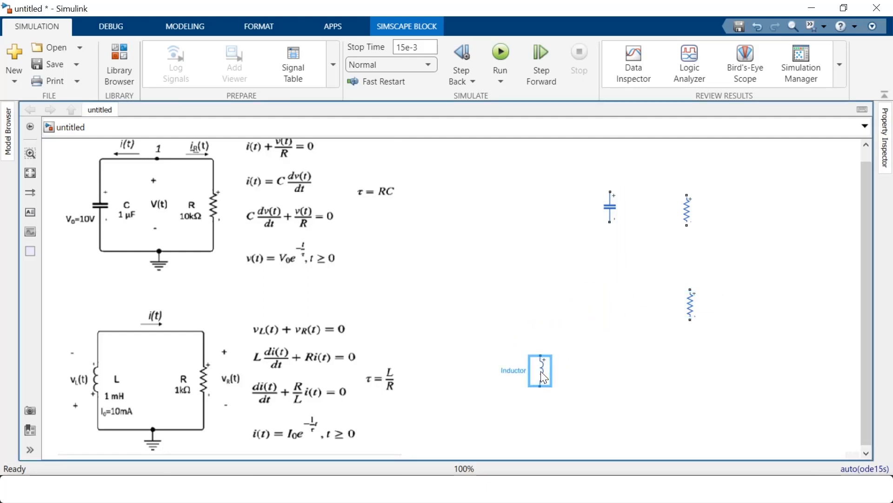
pyautogui.moveTo(691, 305); pyautogui.dragTo(605, 373)
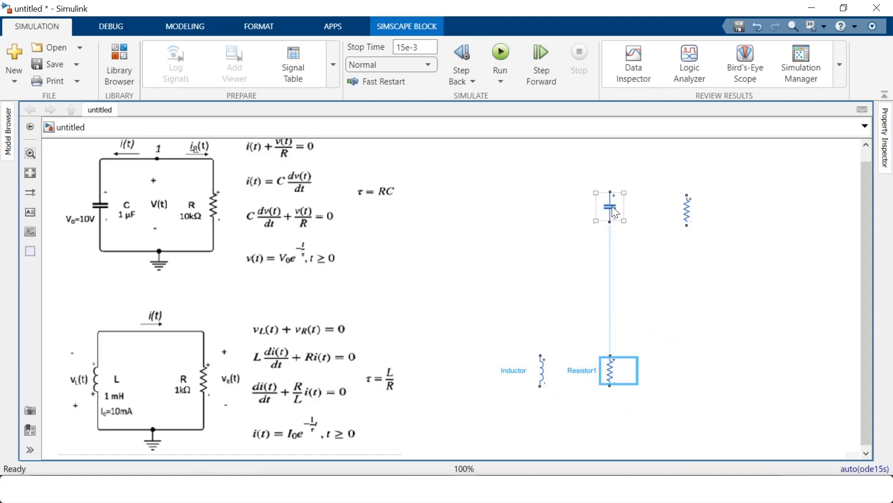
pyautogui.moveTo(615, 213); pyautogui.dragTo(541, 218)
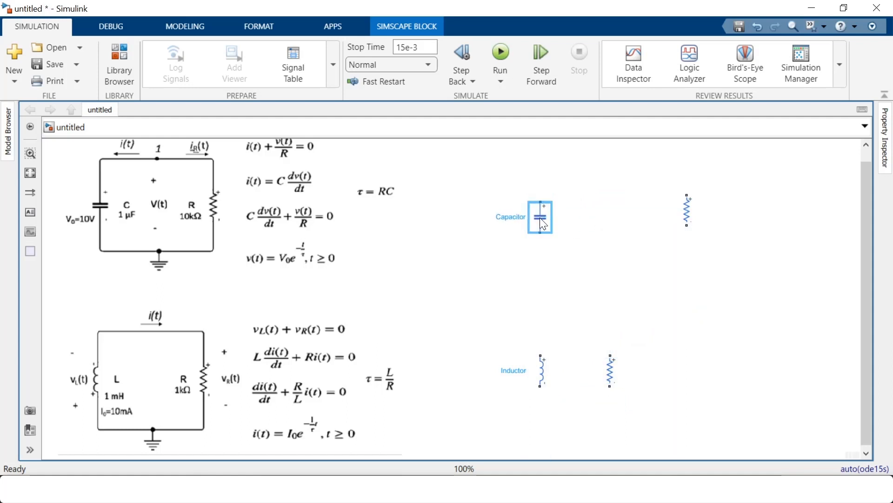
pyautogui.moveTo(681, 207); pyautogui.dragTo(607, 235)
pyautogui.click(520, 264)
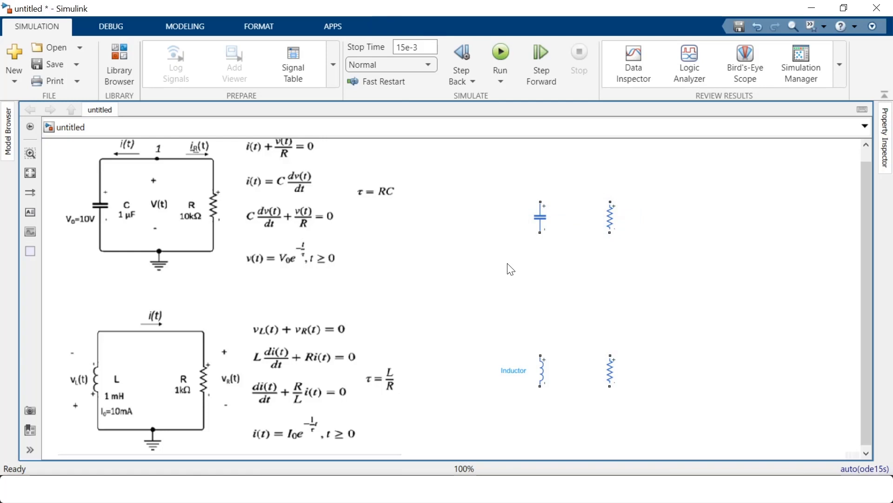
# - Wire the capacitor and the upper resistor into a closed loop, joining their positive terminals and their negative terminals
pyautogui.click(542, 201)
pyautogui.click(613, 193)
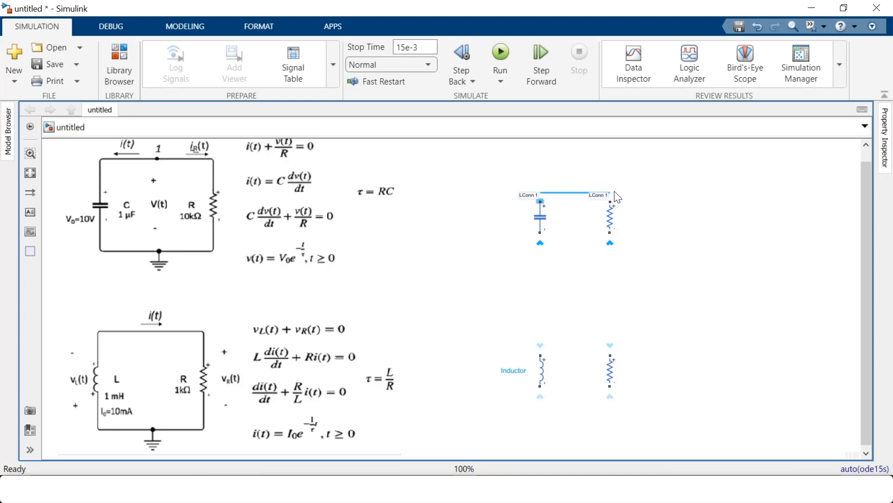
pyautogui.click(540, 233)
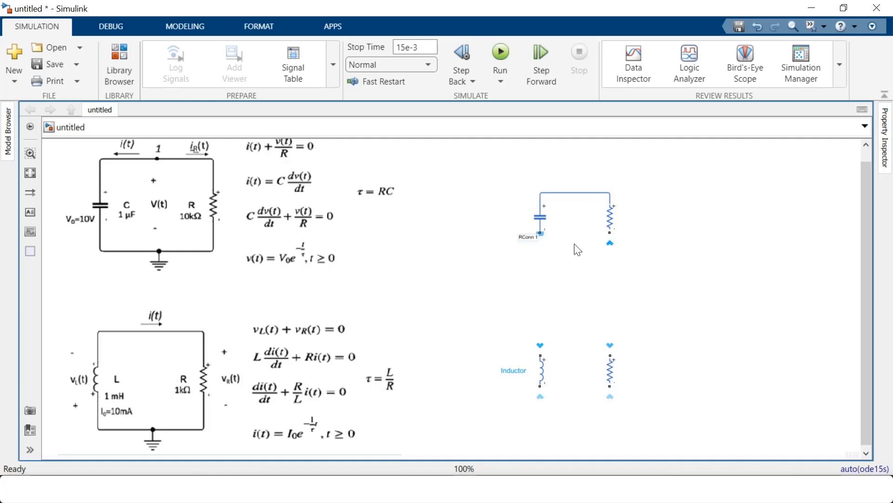
pyautogui.click(609, 245)
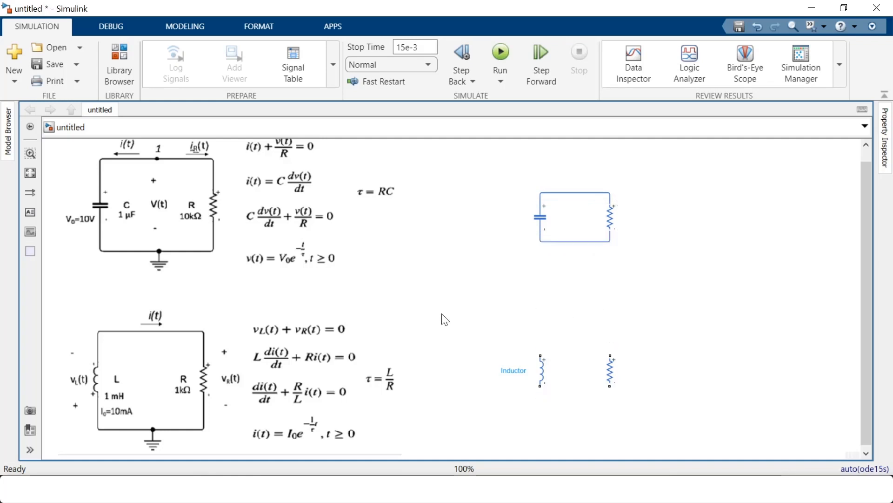
# - Wire the inductor and the lower resistor into a closed loop, joining their upper terminals and their lower terminals
pyautogui.click(541, 354)
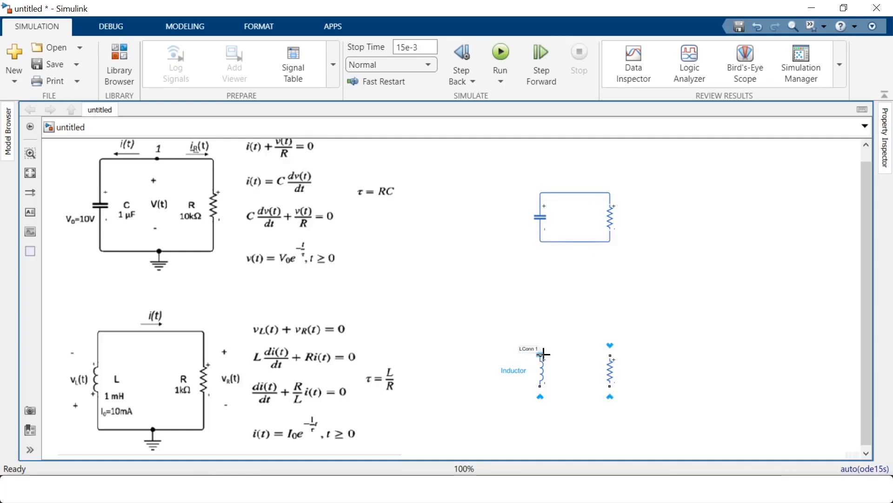
pyautogui.click(610, 346)
pyautogui.click(540, 386)
pyautogui.click(607, 393)
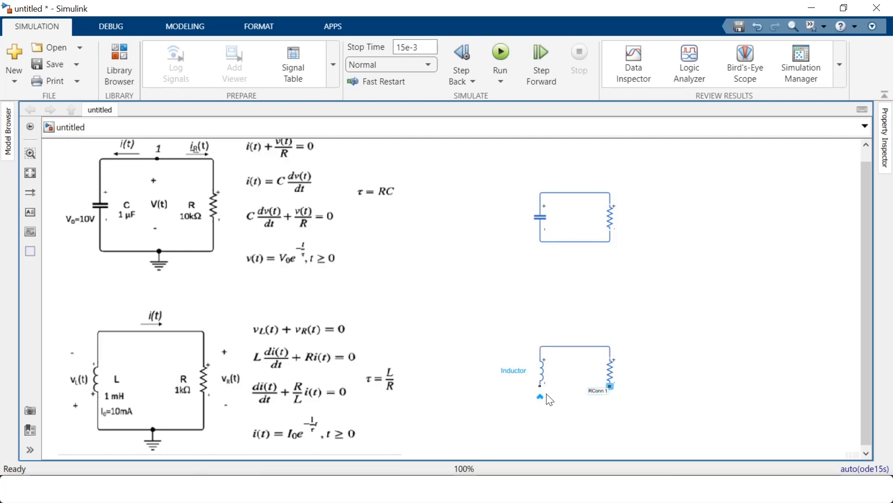
pyautogui.click(192, 342)
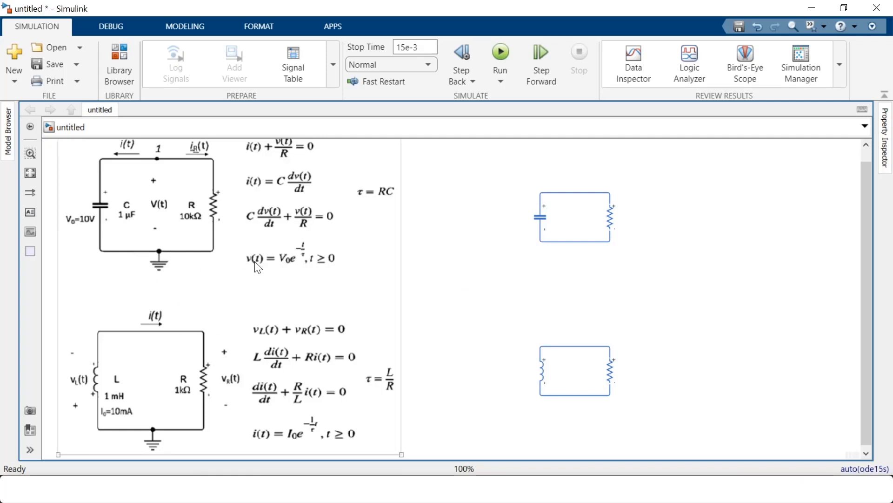
pyautogui.click(440, 275)
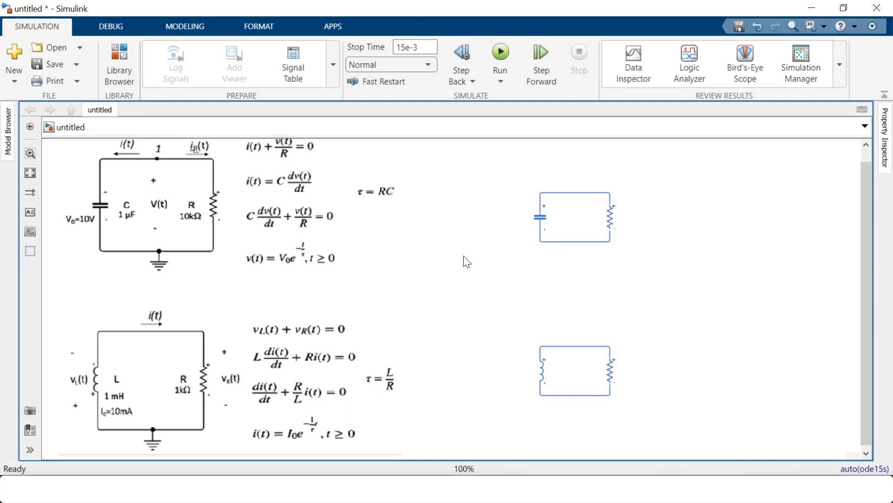
# - Insert an Electrical Reference block from Connectors & References through the quick block search and centre it below the RC loop
pyautogui.doubleClick(488, 275)
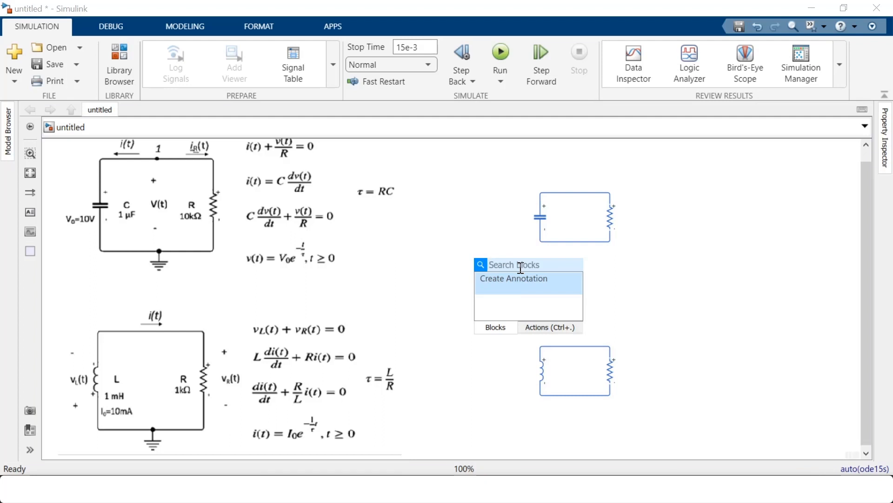
pyautogui.write('re')
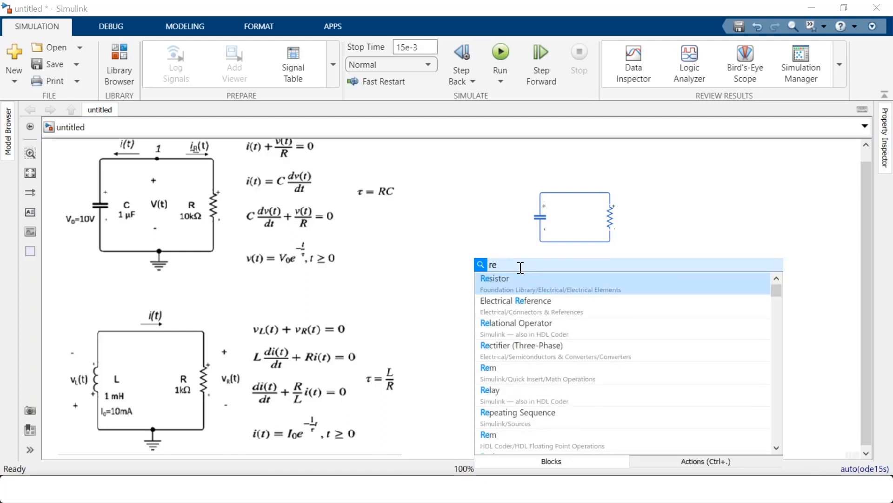
pyautogui.click(517, 308)
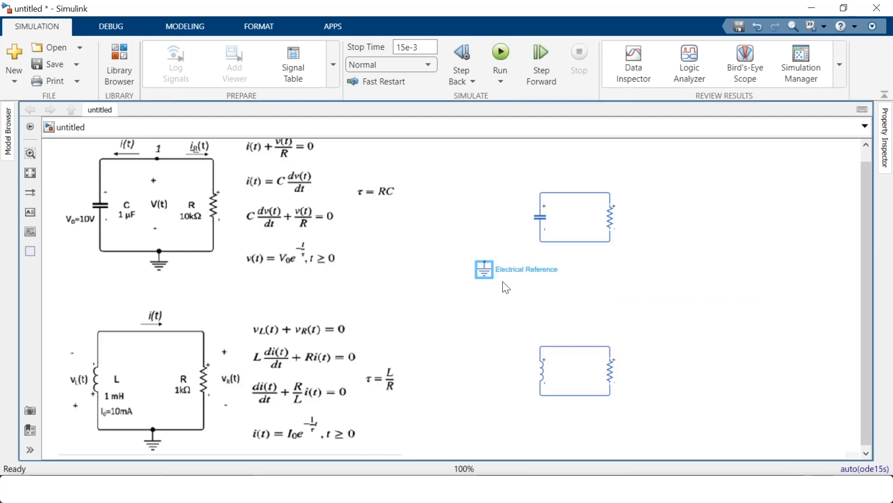
pyautogui.moveTo(491, 276); pyautogui.dragTo(577, 273)
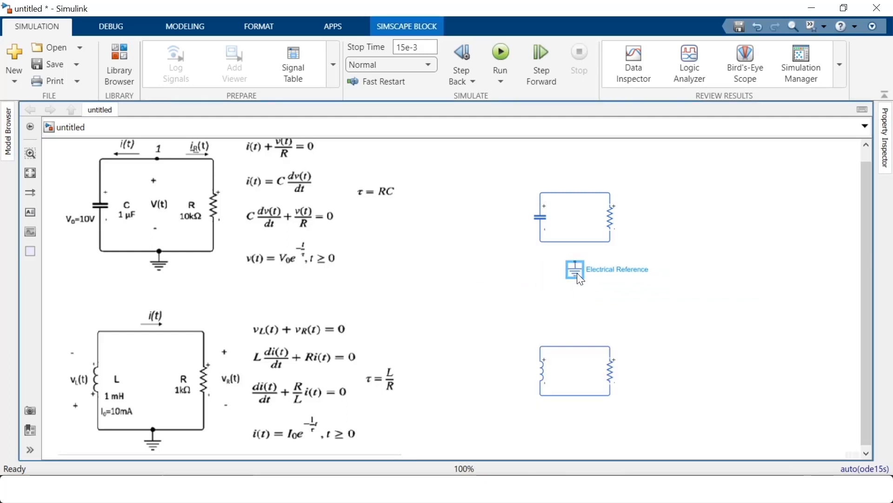
# - Insert a second Electrical Reference block by searching "ref" and centre it below the RL loop
pyautogui.click(493, 317)
pyautogui.doubleClick(493, 316)
pyautogui.write('ref')
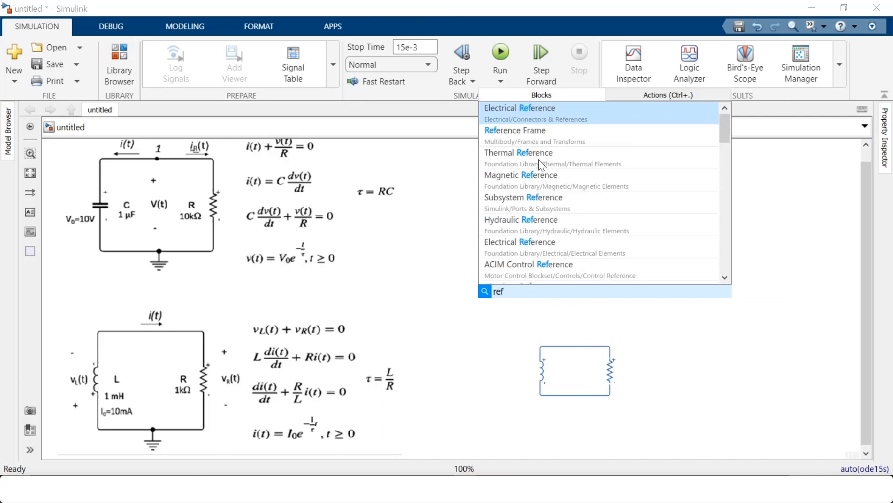
pyautogui.click(546, 113)
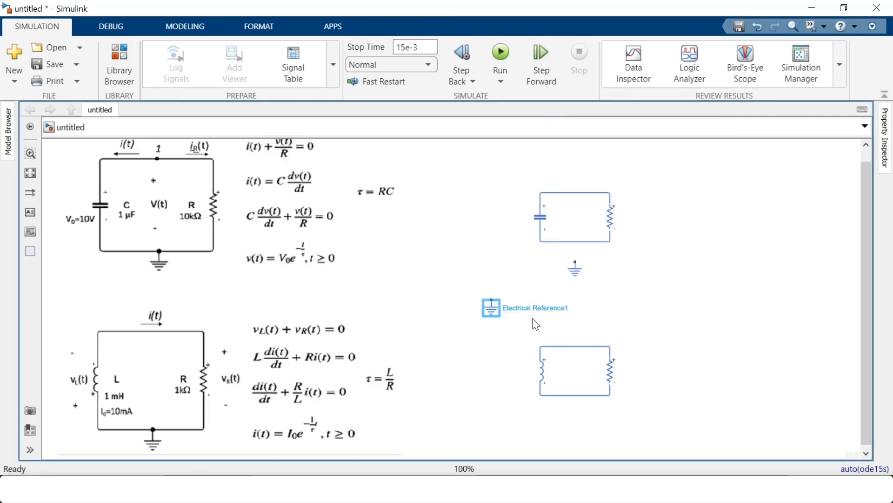
pyautogui.moveTo(486, 306); pyautogui.dragTo(573, 411)
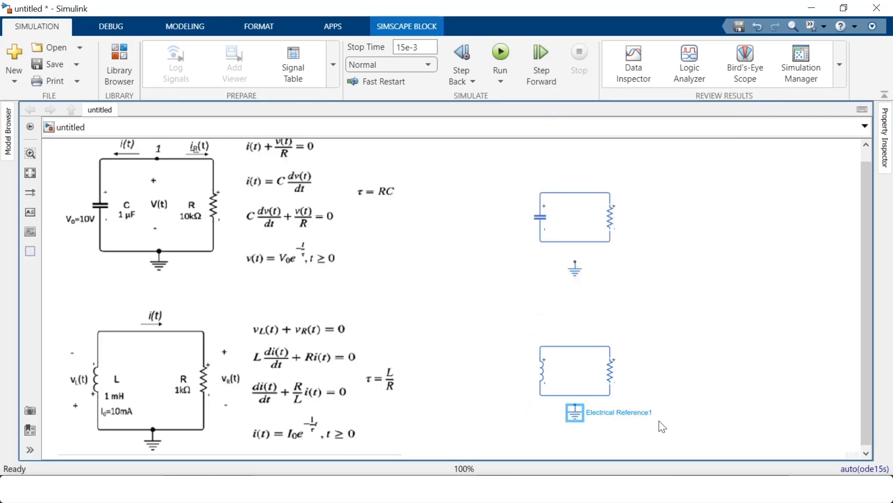
pyautogui.click(692, 382)
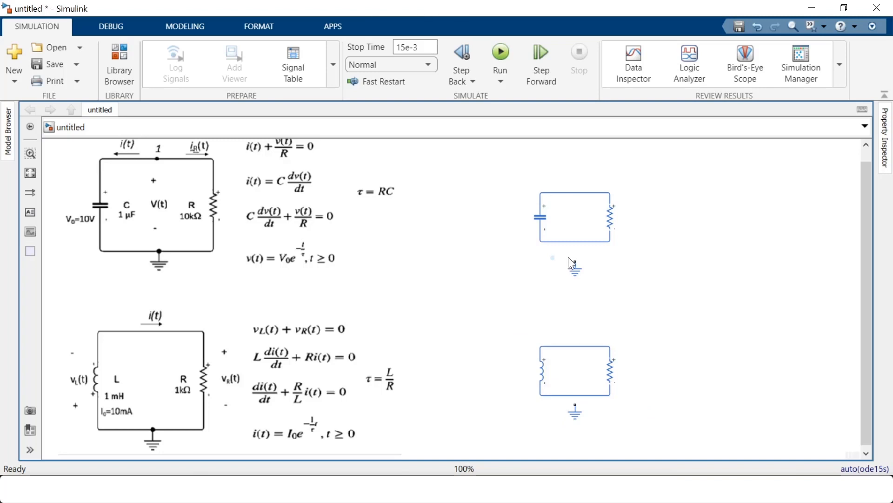
# - Connect each Electrical Reference to the middle of the bottom wire of the RC or RL loop above it
pyautogui.moveTo(575, 261); pyautogui.dragTo(576, 245)
pyautogui.moveTo(575, 407); pyautogui.dragTo(576, 396)
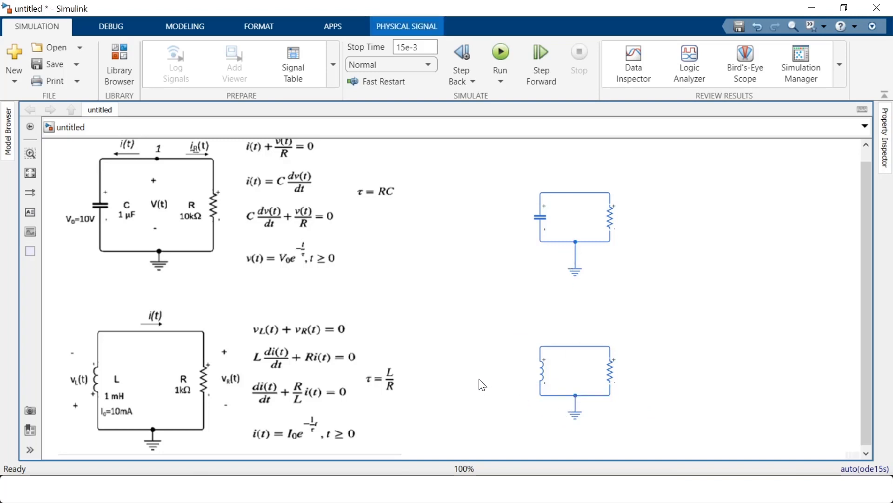
pyautogui.click(387, 331)
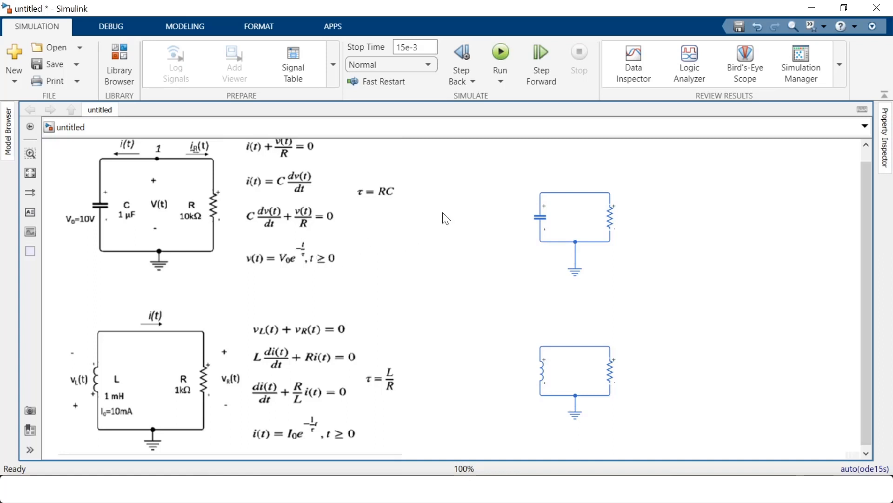
# - Set the capacitance of the RC loop's capacitor to 1 uF
pyautogui.click(541, 216)
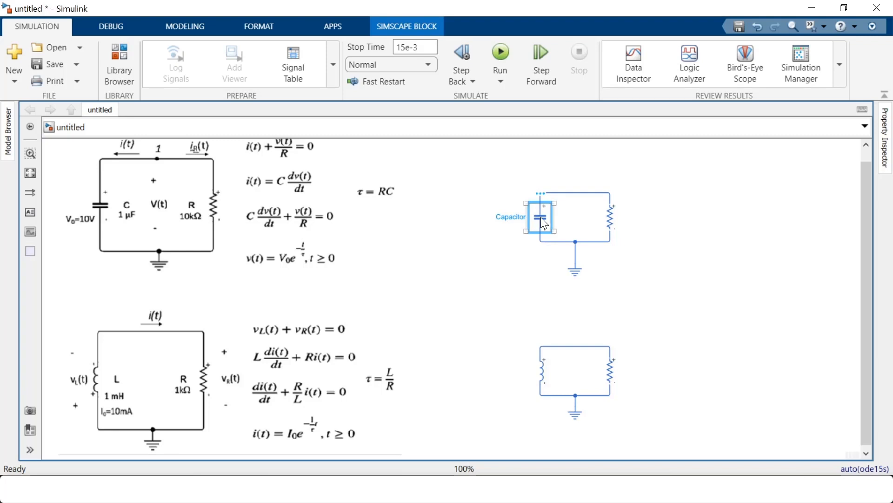
pyautogui.doubleClick(543, 224)
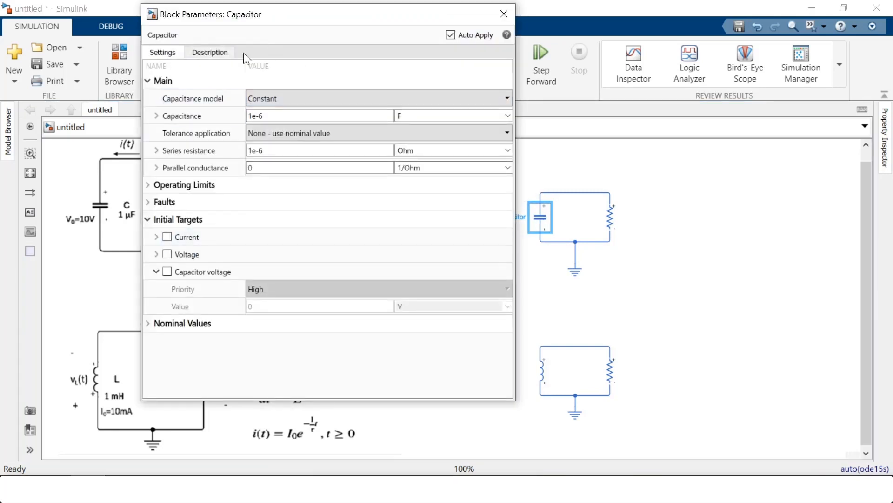
pyautogui.moveTo(276, 19); pyautogui.dragTo(367, 18)
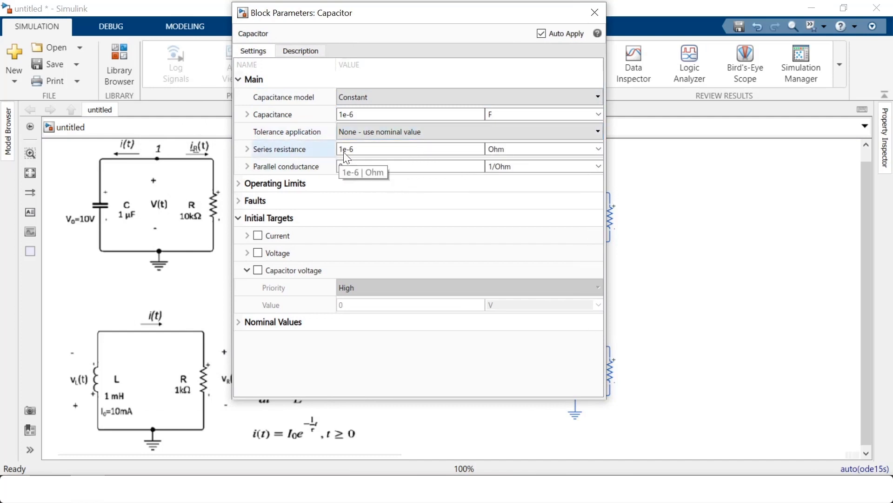
pyautogui.click(364, 115)
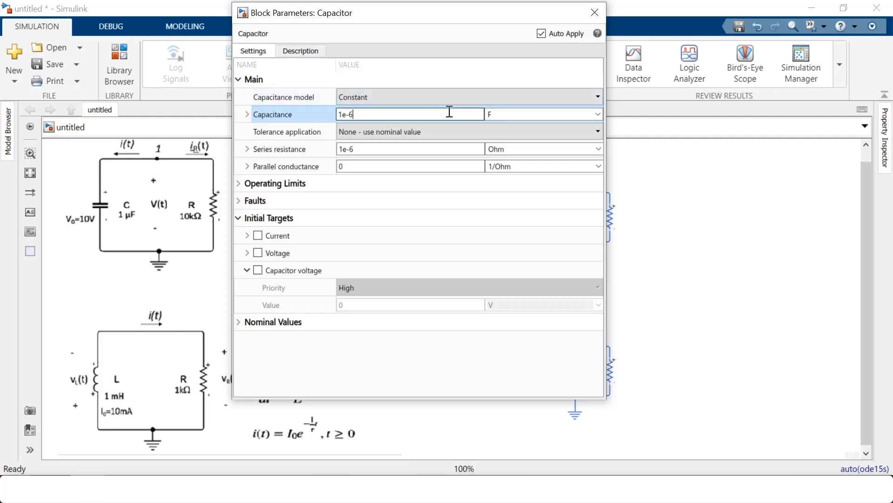
pyautogui.click(599, 114)
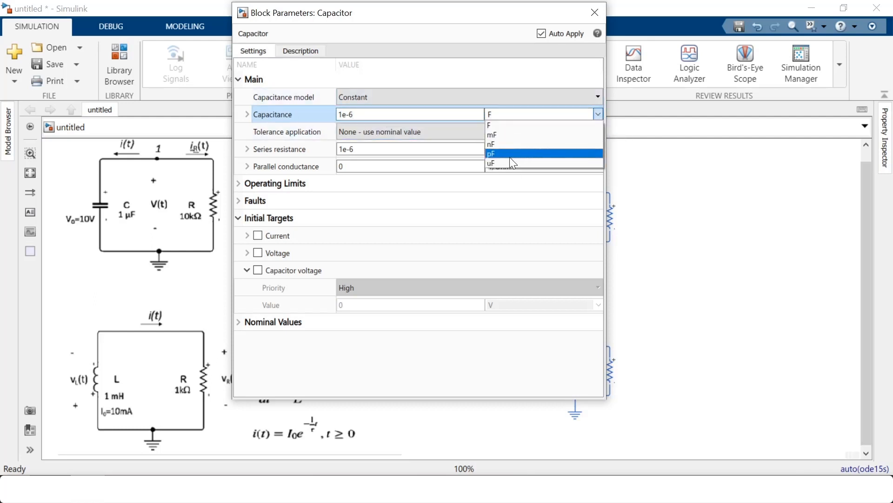
pyautogui.click(507, 163)
pyautogui.click(366, 114)
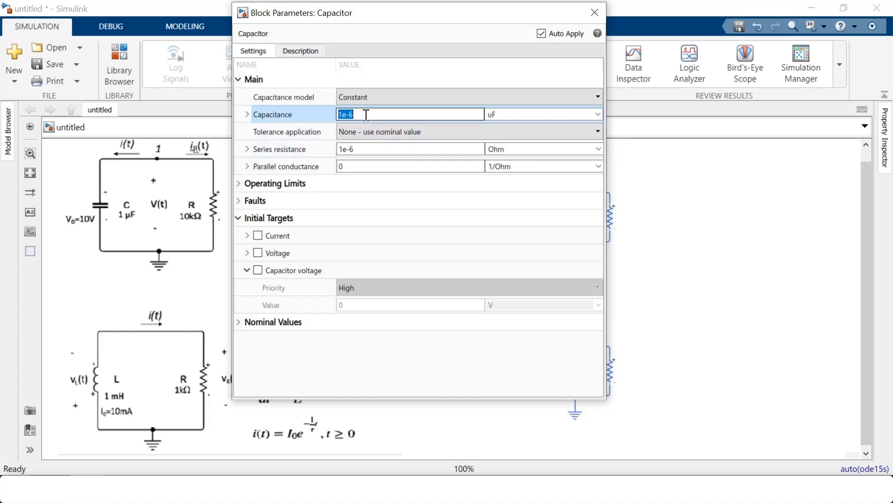
pyautogui.doubleClick(366, 115)
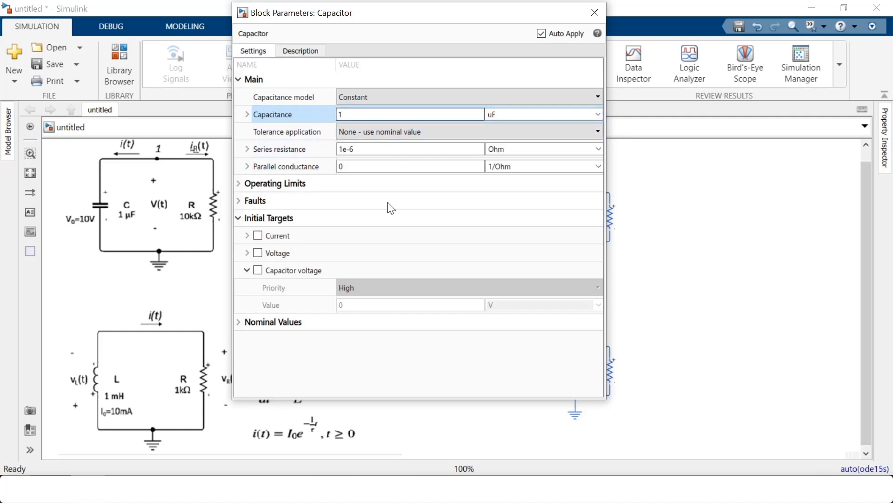
# - Enable the capacitor voltage initial target of the RC loop's capacitor and set its value to 10 V
pyautogui.click(395, 219)
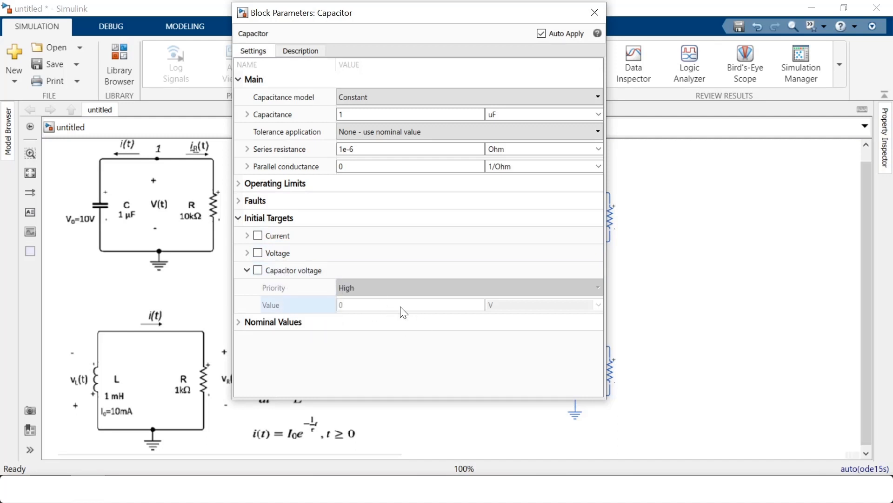
pyautogui.click(257, 270)
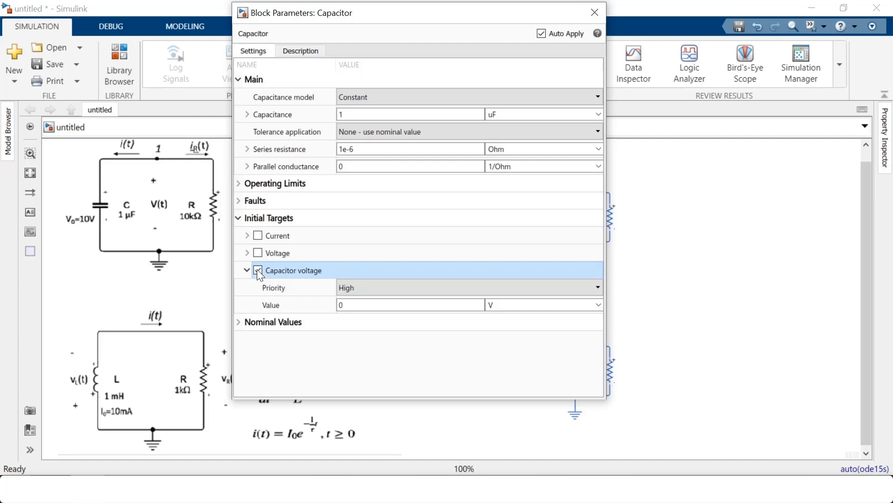
pyautogui.click(366, 305)
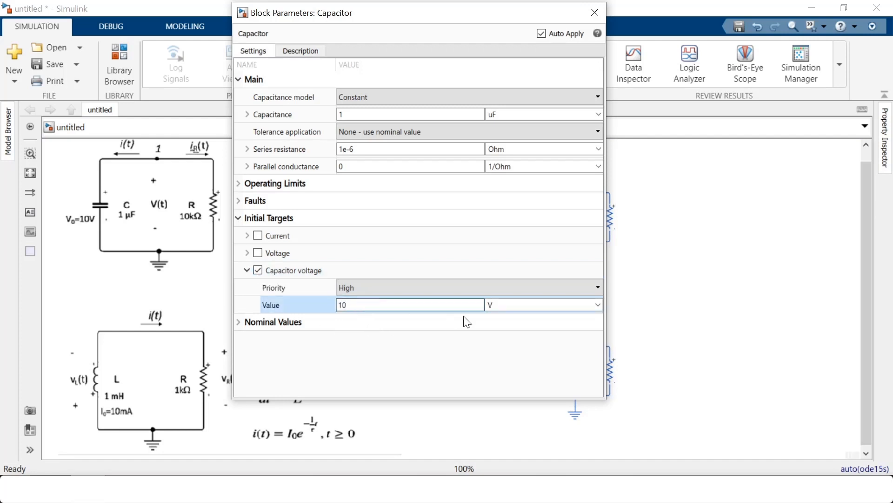
pyautogui.click(599, 308)
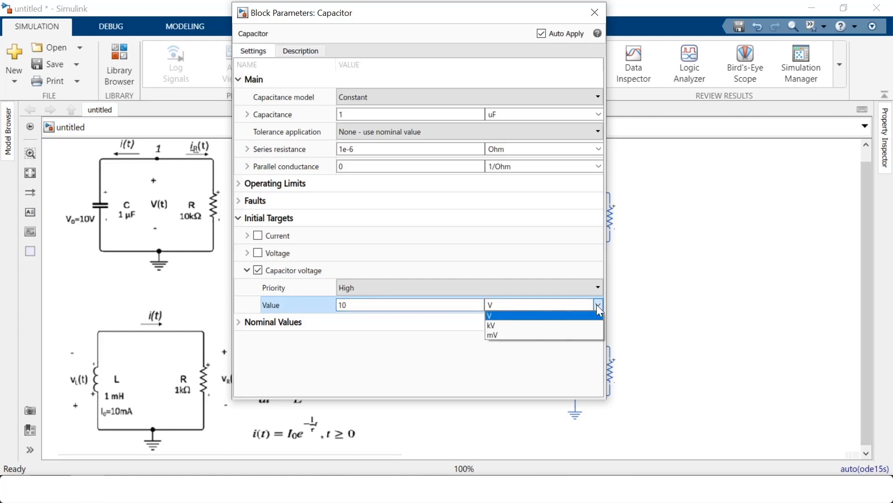
pyautogui.click(552, 313)
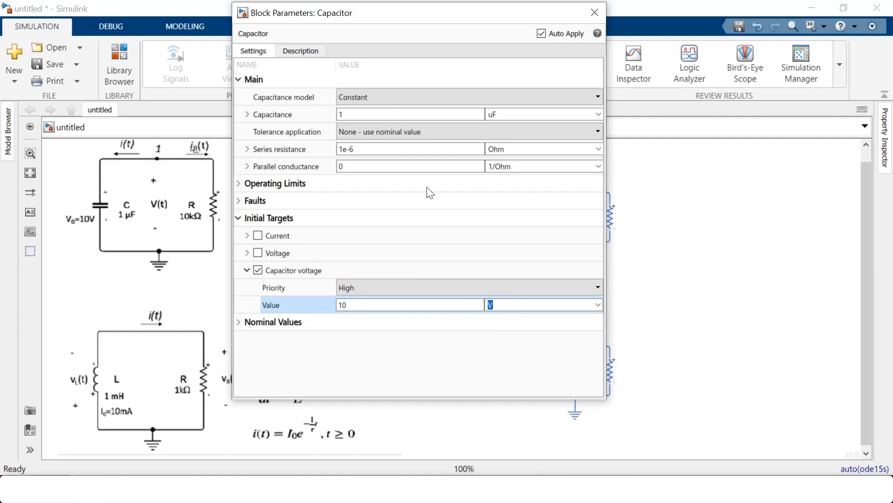
pyautogui.click(595, 13)
pyautogui.click(457, 253)
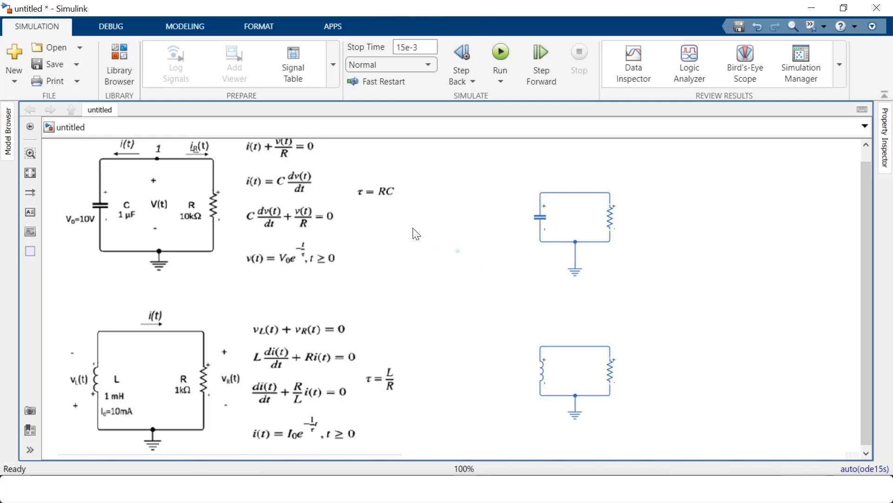
# - Set the resistance of the RC loop's resistor to 10 kOhm
pyautogui.doubleClick(611, 219)
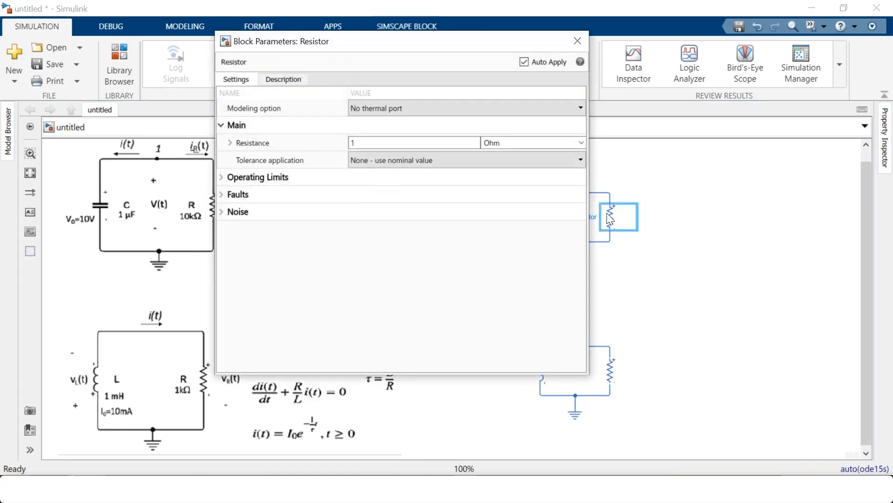
pyautogui.moveTo(363, 47); pyautogui.dragTo(419, 57)
pyautogui.click(473, 155)
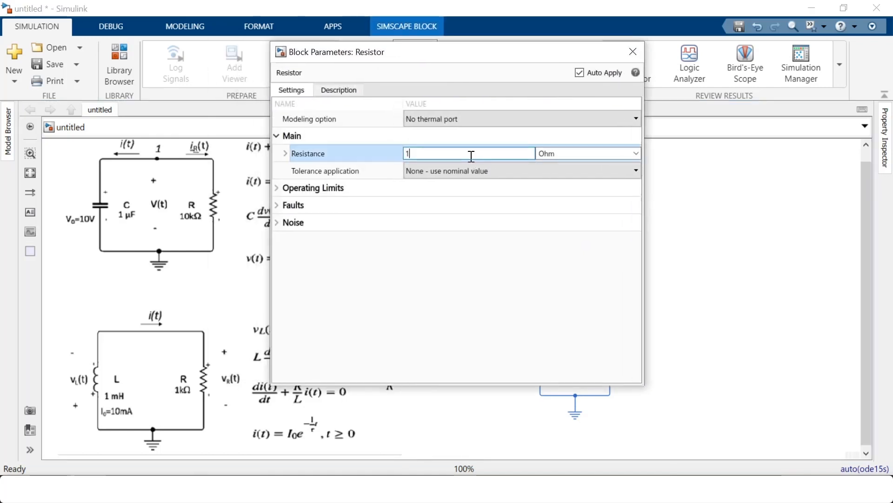
pyautogui.write('0')
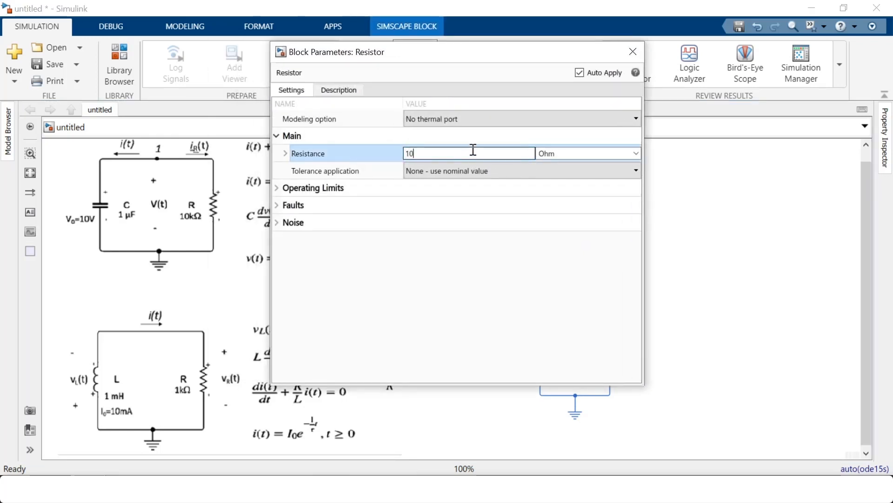
pyautogui.click(635, 152)
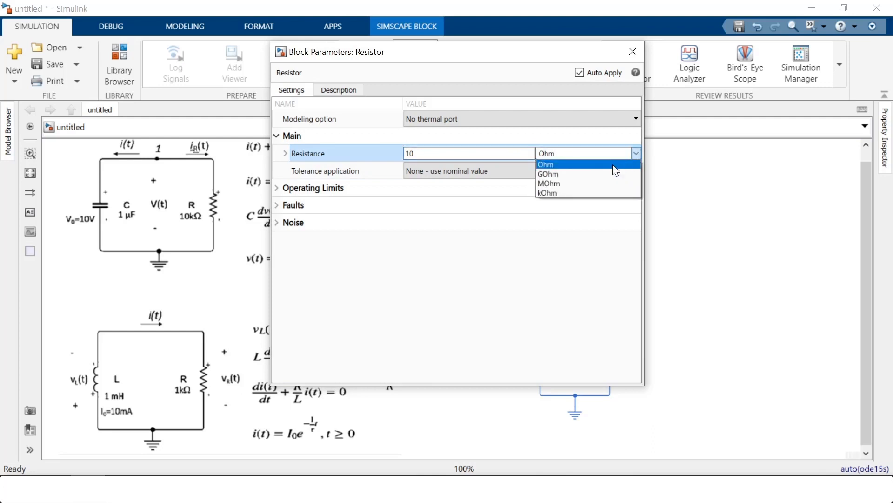
pyautogui.click(561, 192)
pyautogui.click(633, 52)
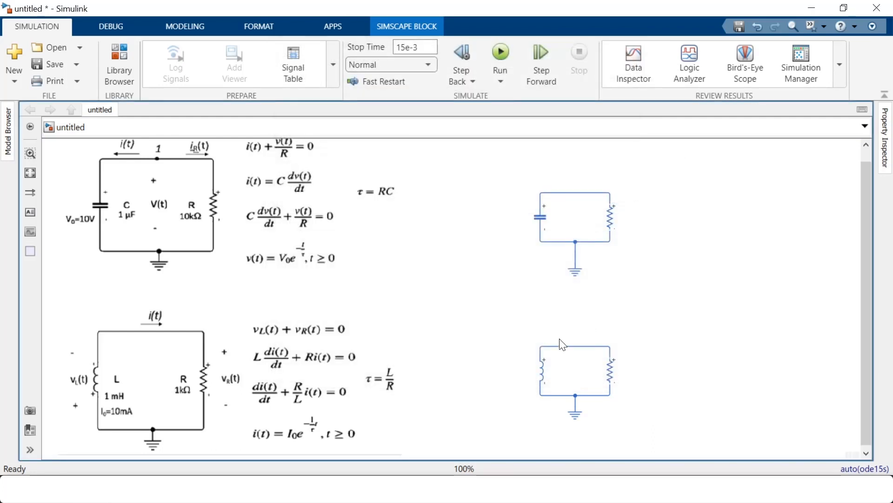
# - Set the inductance of the RL loop's inductor to 1 mH
pyautogui.click(541, 373)
pyautogui.doubleClick(541, 372)
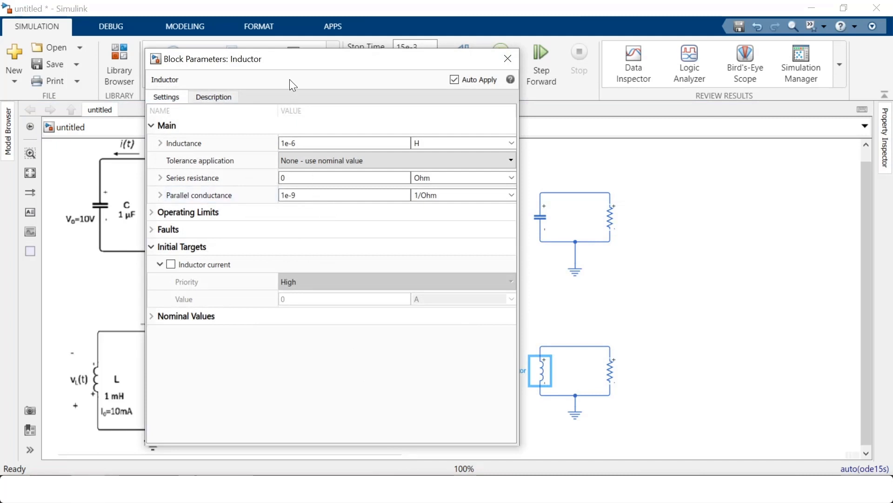
pyautogui.moveTo(294, 61); pyautogui.dragTo(454, 50)
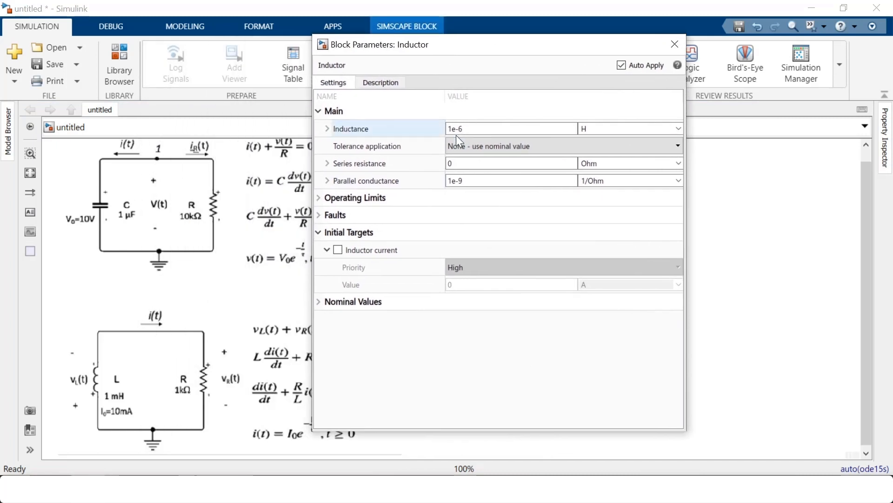
pyautogui.doubleClick(485, 127)
pyautogui.press('BackSpace')
pyautogui.press('BackSpace')
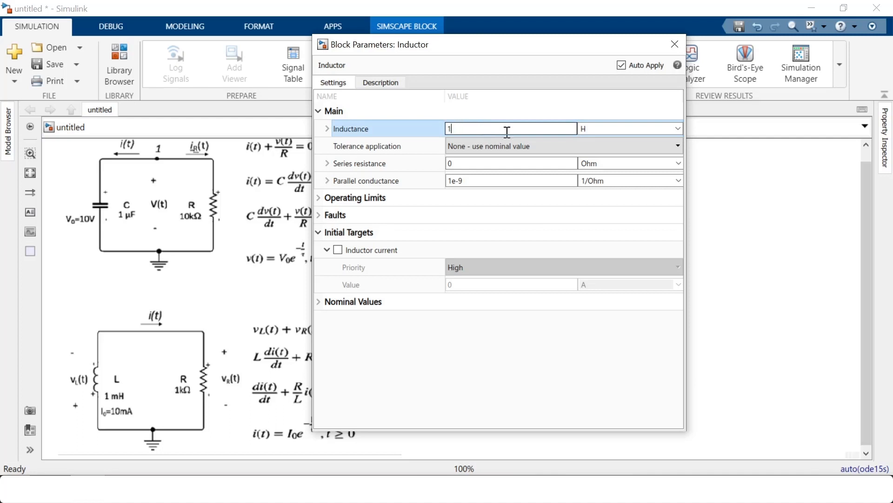
pyautogui.click(678, 128)
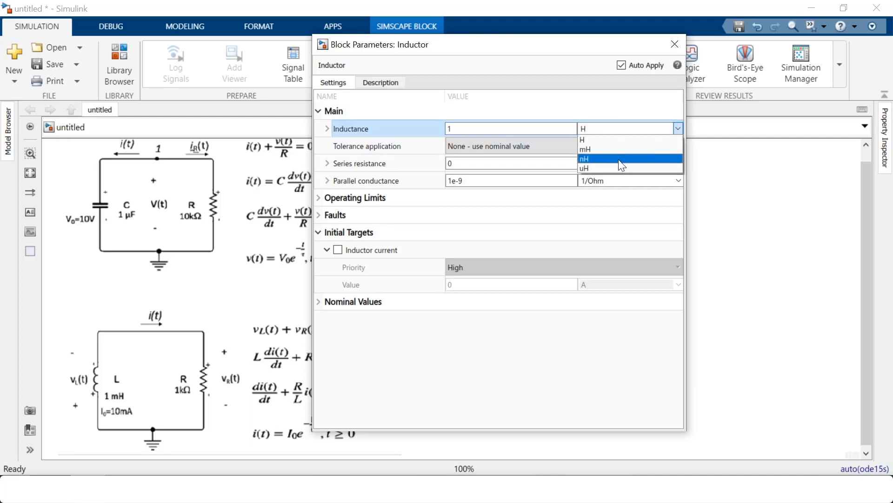
pyautogui.click(610, 150)
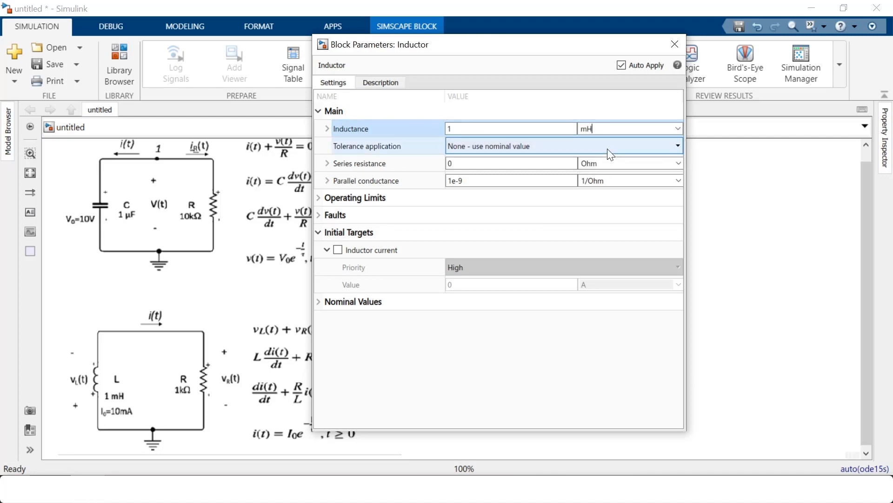
# - Enable the inductor current initial target of the RL loop's inductor and set its value to 10 mA
pyautogui.click(337, 250)
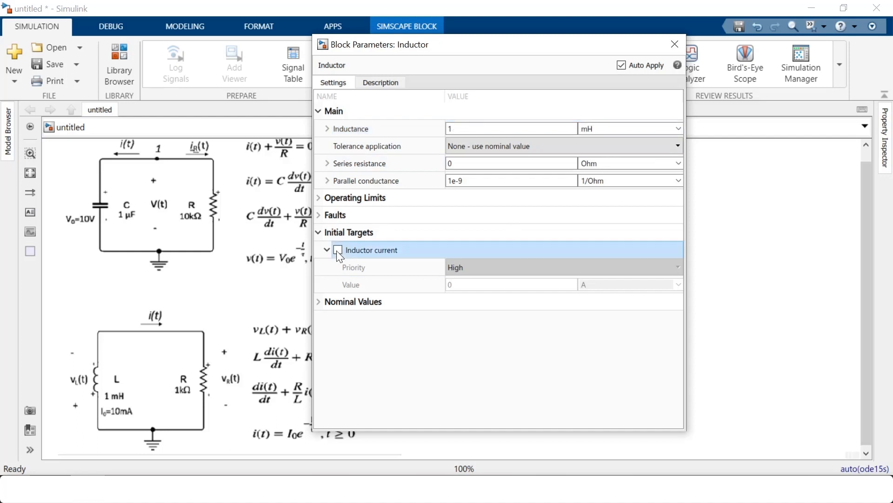
pyautogui.click(485, 285)
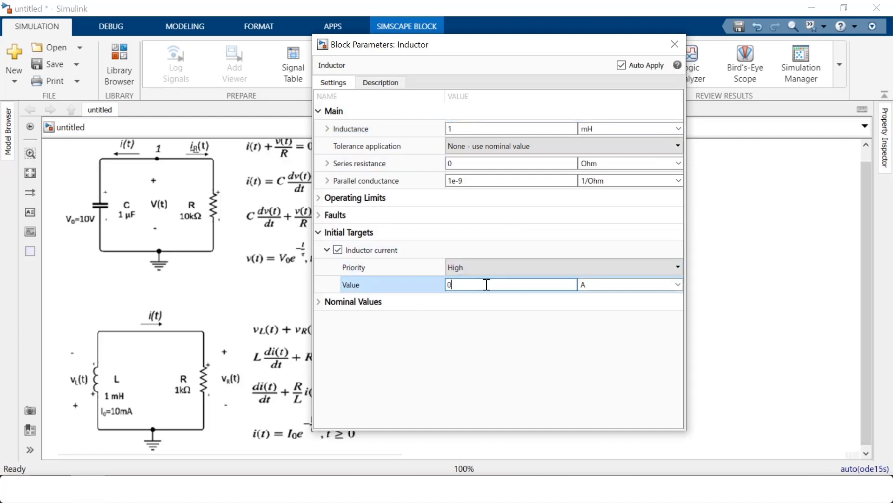
pyautogui.write('10')
pyautogui.click(678, 284)
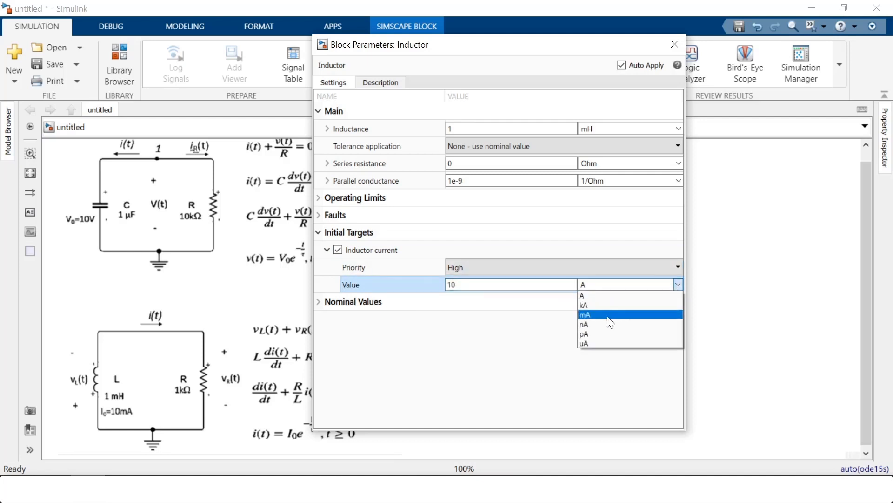
pyautogui.click(603, 319)
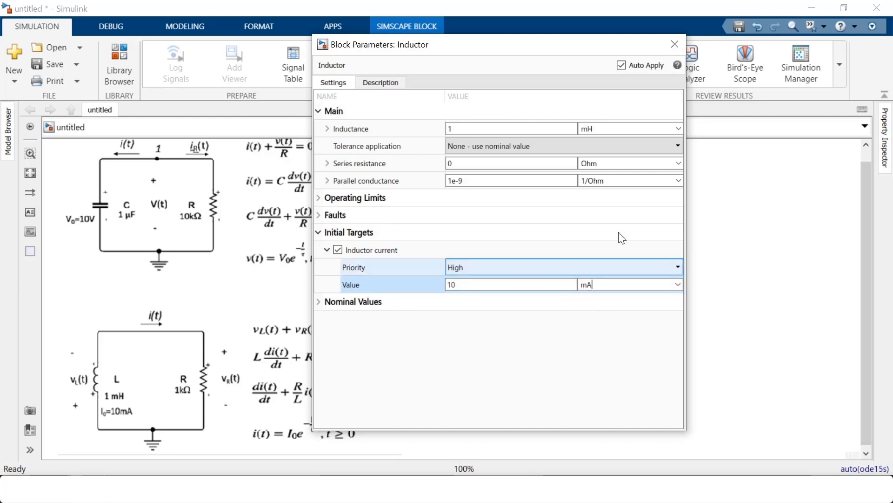
pyautogui.click(676, 45)
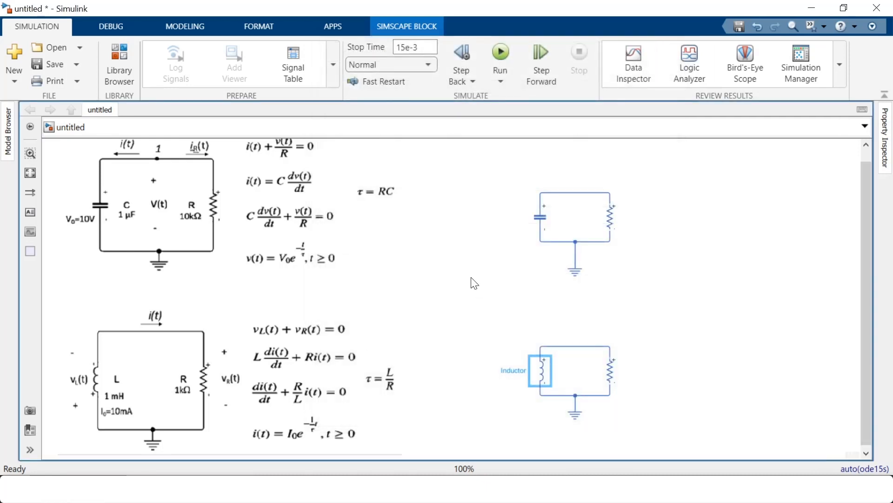
# - Set the resistance of the RL loop's resistor to 1 kOhm
pyautogui.click(611, 369)
pyautogui.doubleClick(611, 369)
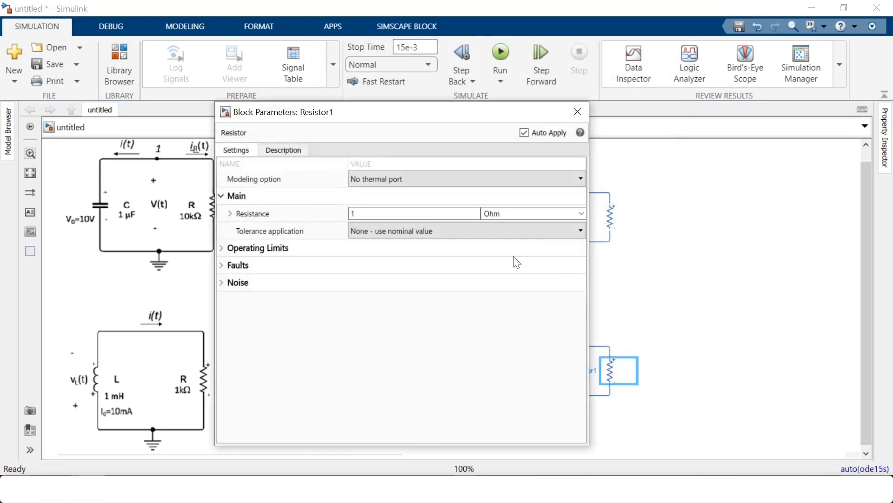
pyautogui.moveTo(389, 115); pyautogui.dragTo(578, 86)
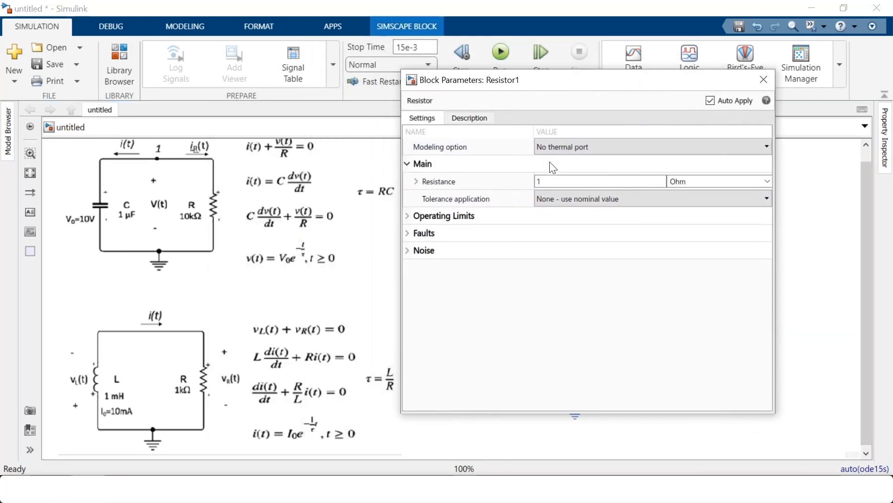
pyautogui.click(769, 182)
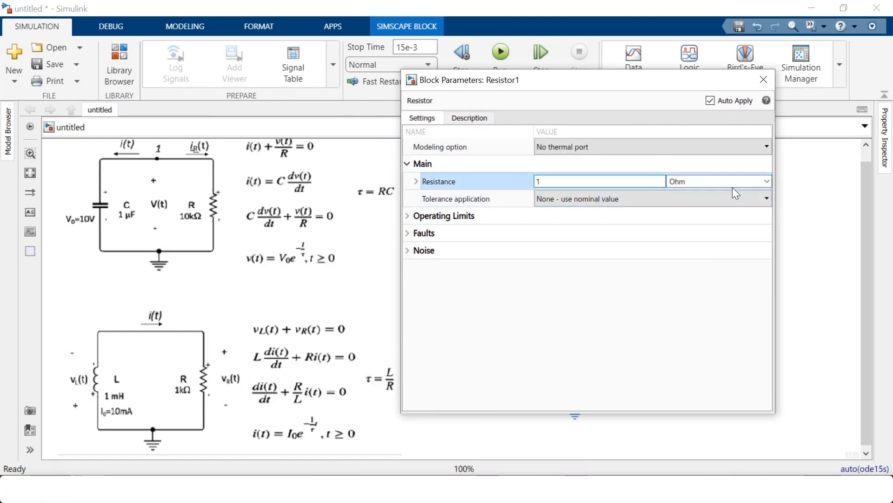
pyautogui.click(769, 182)
pyautogui.click(701, 220)
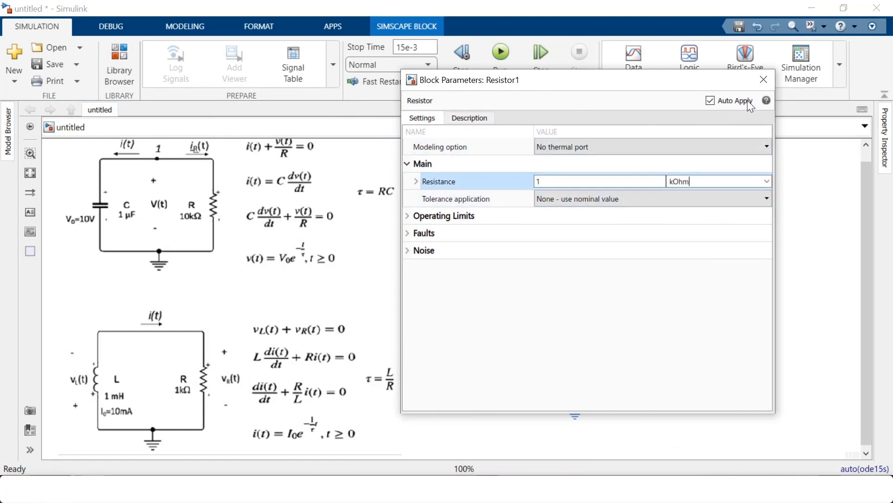
pyautogui.click(764, 79)
pyautogui.click(617, 324)
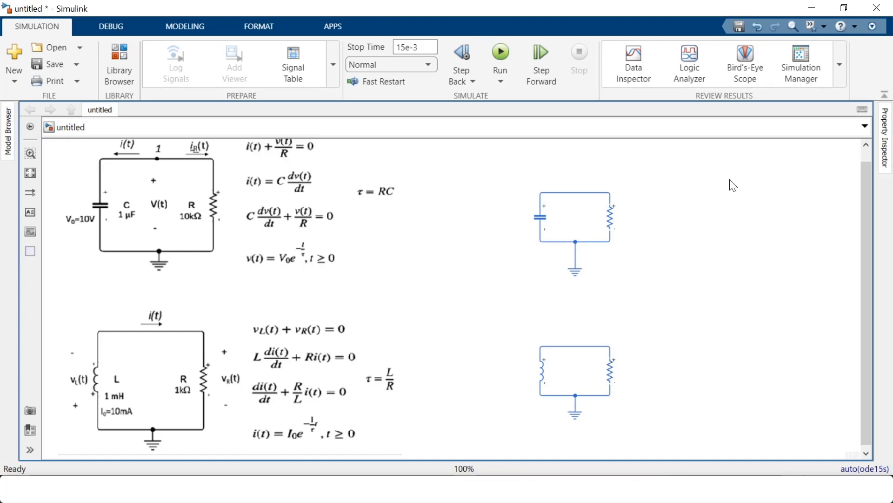
# - Add a Voltage Sensor from the Foundation Library's Electrical Sensors and place it beside the RC loop's resistor
pyautogui.click(358, 232)
pyautogui.doubleClick(450, 253)
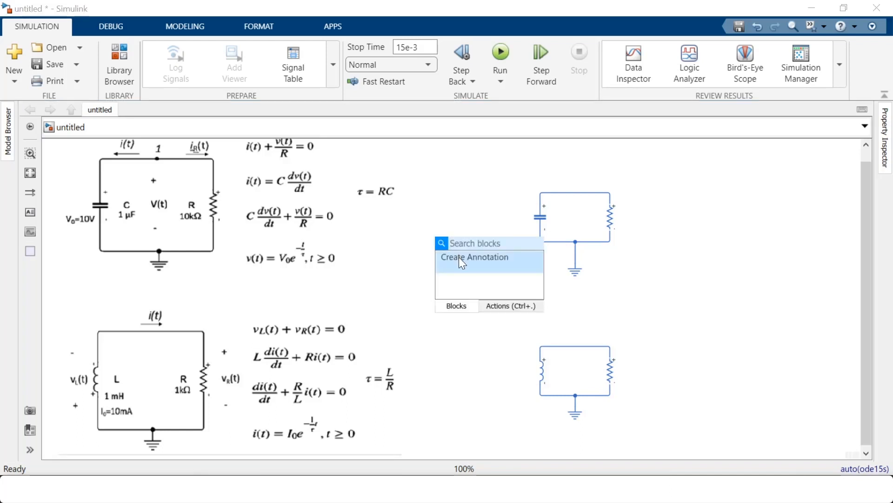
pyautogui.write('vol')
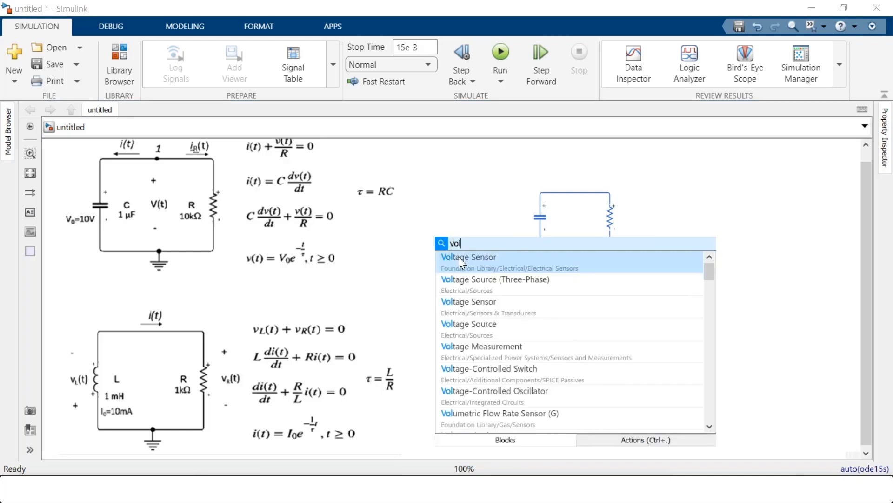
pyautogui.click(458, 257)
pyautogui.moveTo(467, 246); pyautogui.dragTo(658, 214)
# - Add a second Foundation Library Voltage Sensor and place it beside the RL loop's resistor
pyautogui.click(665, 347)
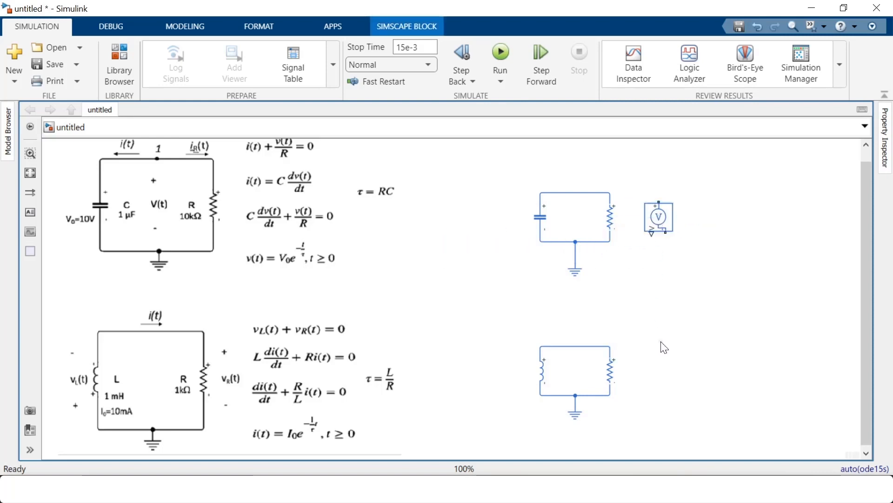
pyautogui.doubleClick(661, 342)
pyautogui.write('vol')
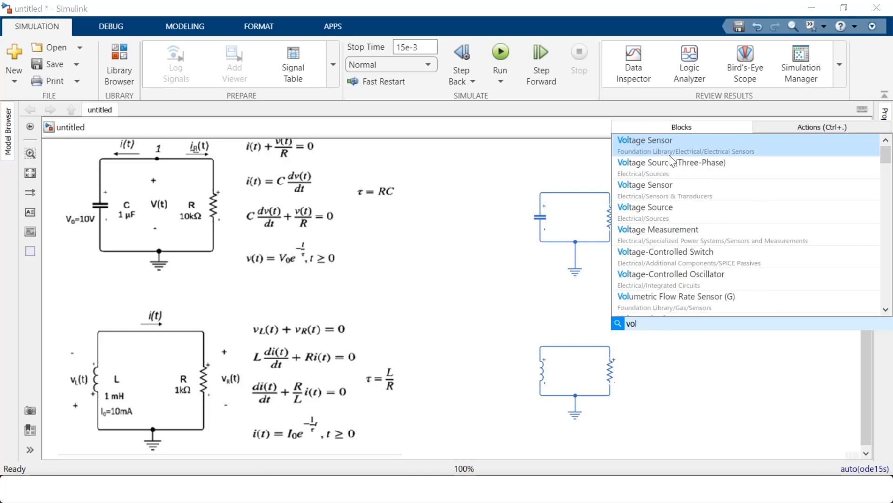
pyautogui.press('Return')
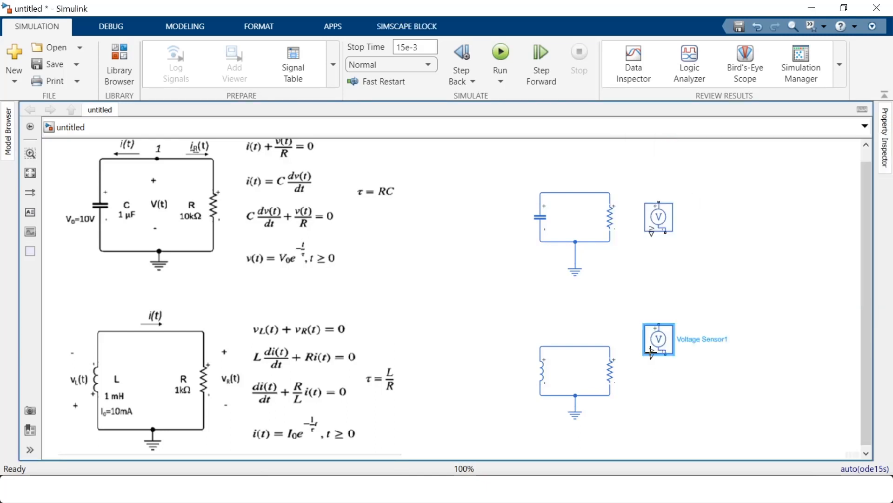
pyautogui.moveTo(654, 343); pyautogui.dragTo(657, 365)
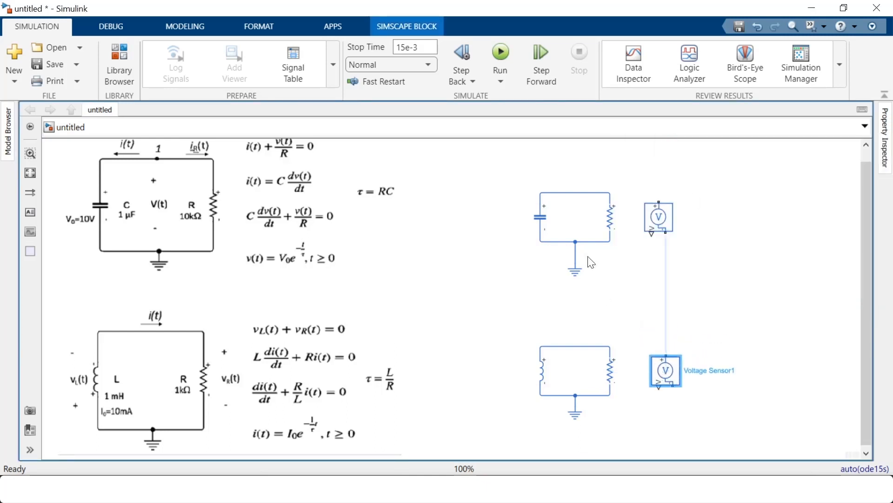
# - Add a Current Sensor from Electrical/Sensors & Transducers and place it centred above the RC loop
pyautogui.click(579, 174)
pyautogui.doubleClick(576, 169)
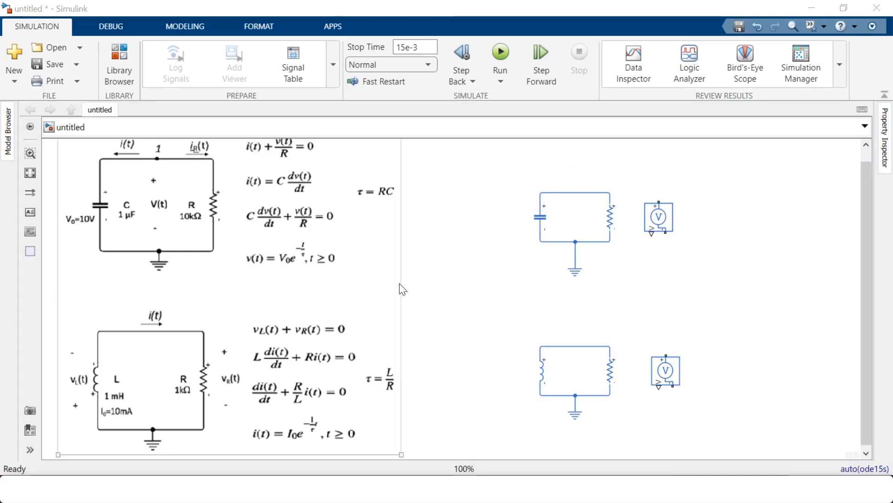
pyautogui.doubleClick(600, 168)
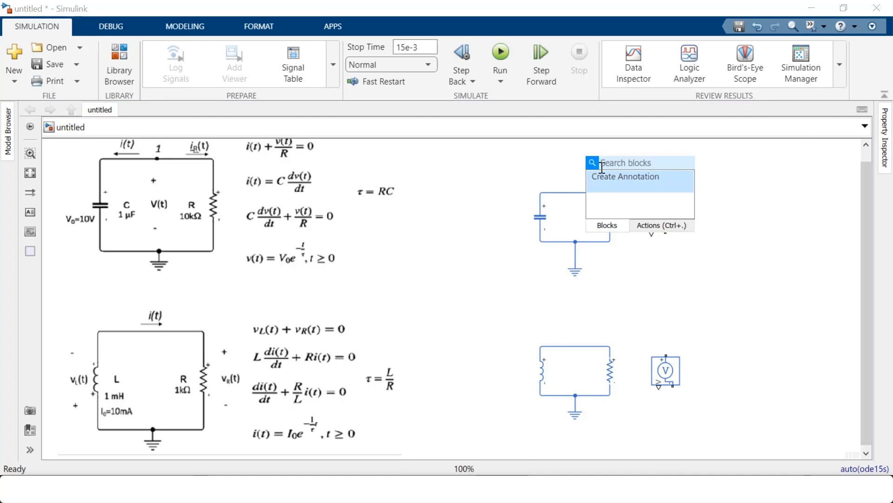
pyautogui.write('sen')
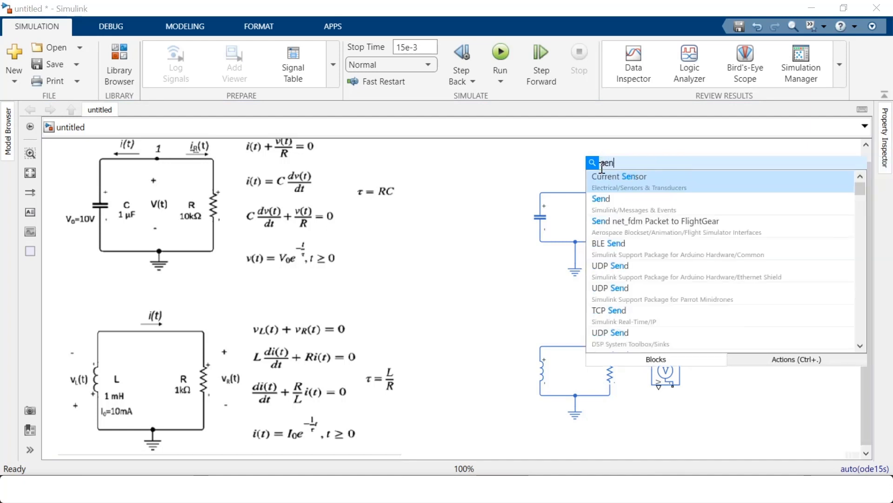
pyautogui.click(634, 187)
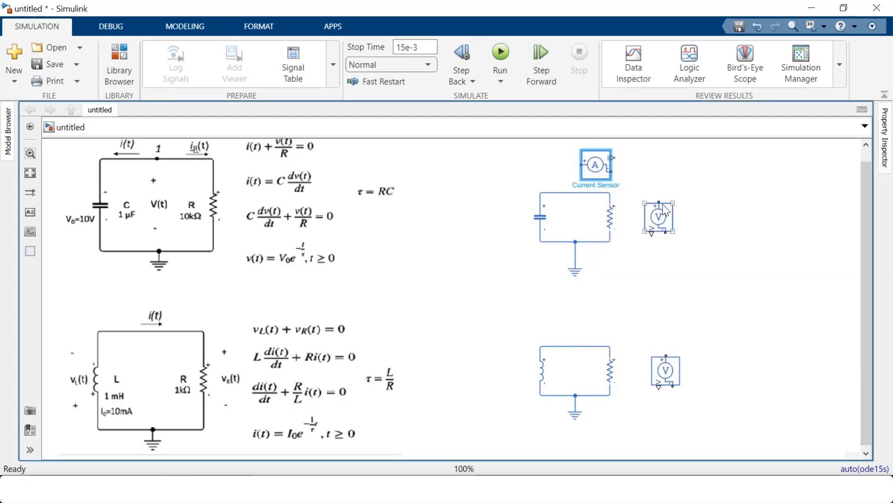
pyautogui.moveTo(605, 169); pyautogui.dragTo(590, 173)
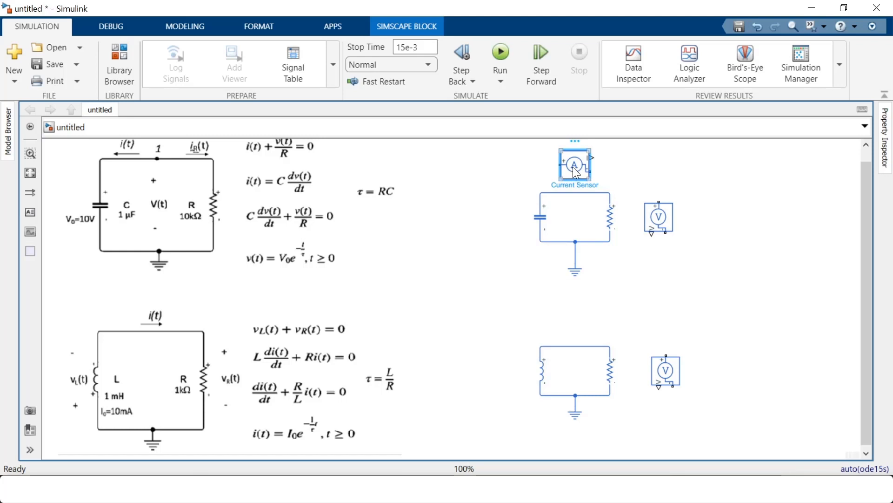
# - Duplicate the Current Sensor and place the copy centred above the RL loop
pyautogui.click(593, 313)
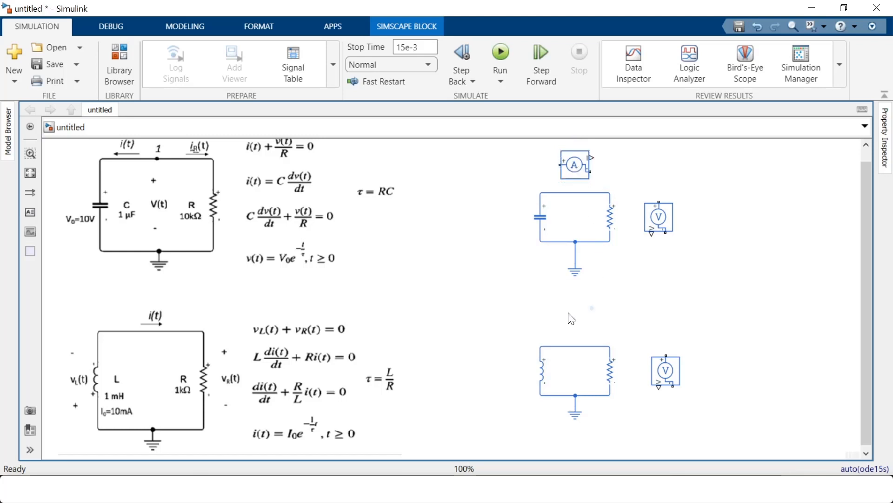
pyautogui.hotkey('ctrl', 'v')
pyautogui.moveTo(616, 325); pyautogui.dragTo(584, 317)
pyautogui.click(650, 313)
# - Replace the RC loop's top wire with the current sensor, wired in series between the capacitor and the resistor
pyautogui.scroll(1, 678, 336)
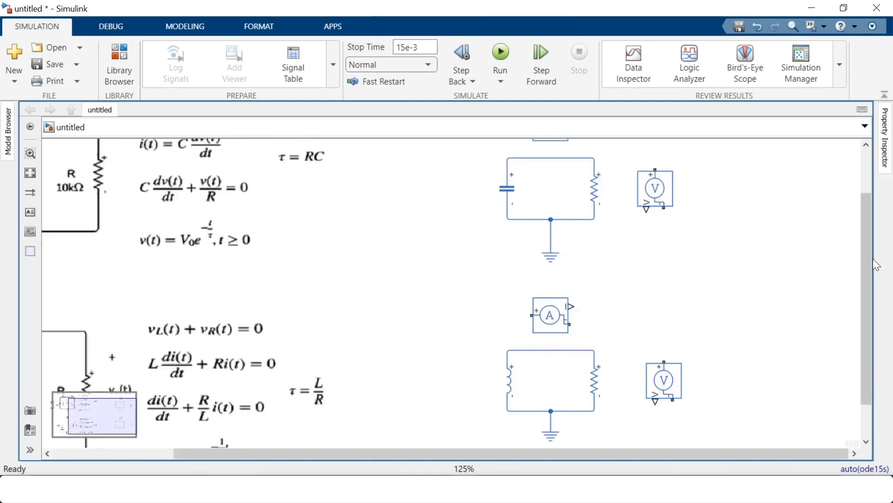
pyautogui.moveTo(862, 267); pyautogui.dragTo(642, 232)
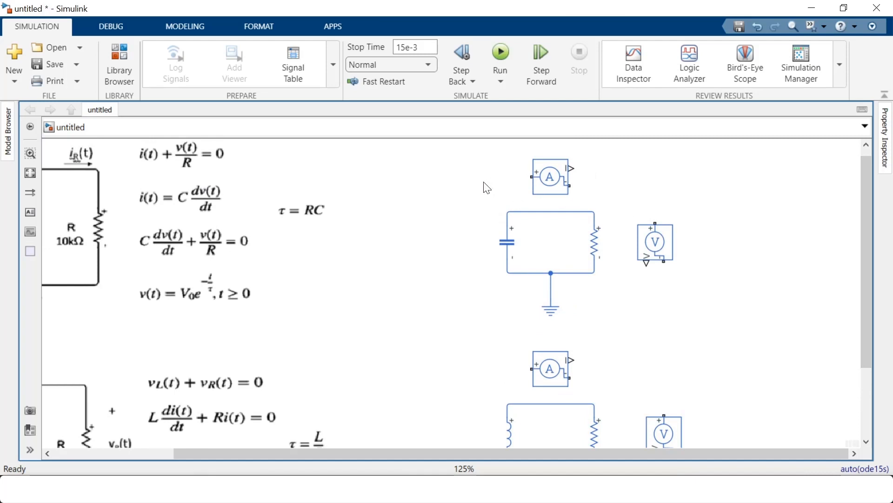
pyautogui.click(556, 212)
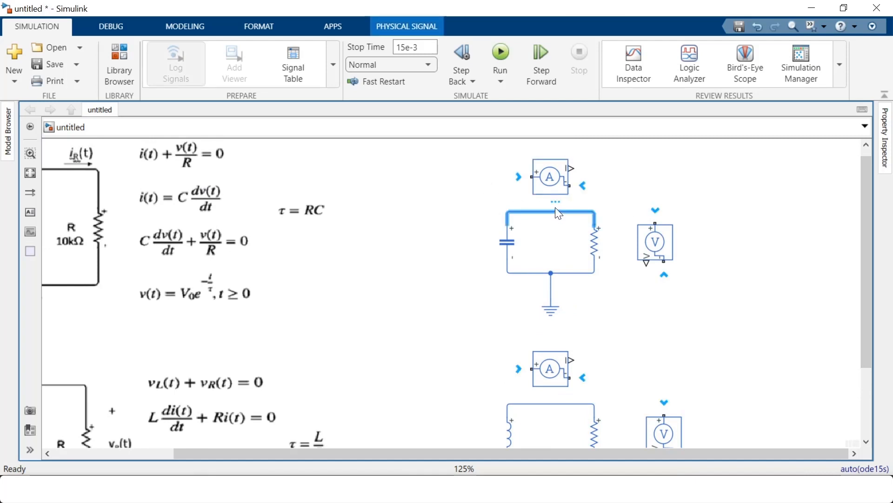
pyautogui.press('Delete')
pyautogui.moveTo(528, 178); pyautogui.dragTo(508, 223)
pyautogui.moveTo(571, 186); pyautogui.dragTo(595, 225)
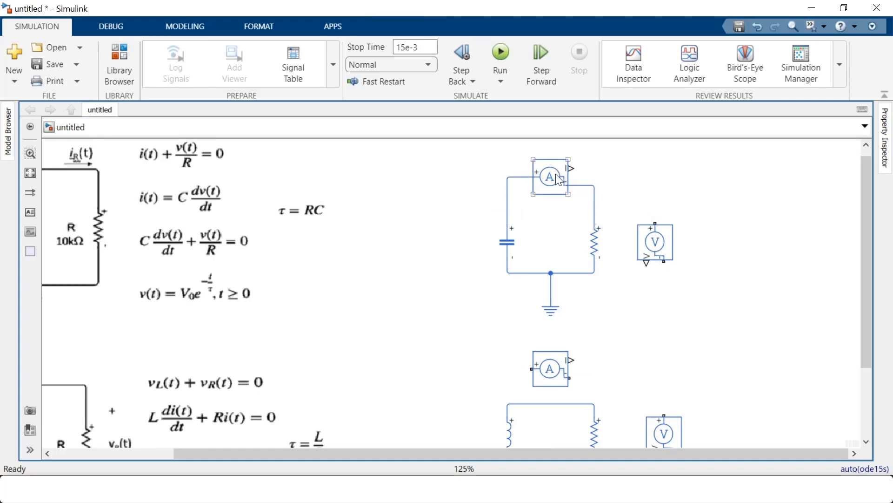
pyautogui.moveTo(558, 178); pyautogui.dragTo(553, 207)
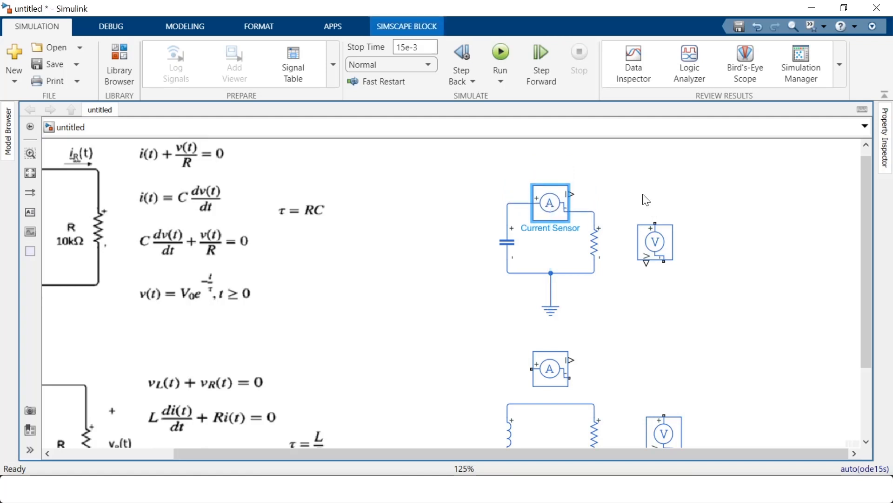
# - Connect the RC circuit's voltage sensor in parallel with its resistor
pyautogui.moveTo(652, 237); pyautogui.dragTo(594, 211)
pyautogui.click(655, 197)
pyautogui.moveTo(667, 267); pyautogui.dragTo(595, 275)
# - Flip the RC circuit's voltage sensor horizontally and move it closer to the resistor
pyautogui.click(654, 247)
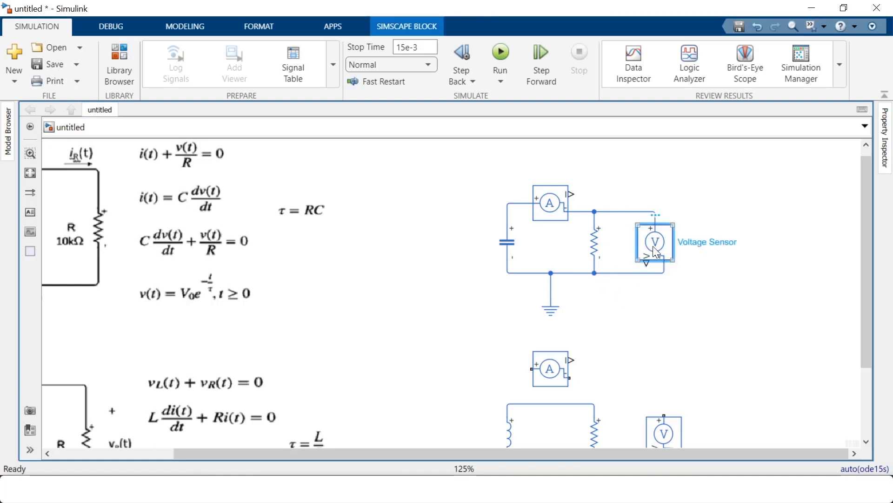
pyautogui.hotkey('ctrl', 'i')
pyautogui.moveTo(652, 239); pyautogui.dragTo(642, 243)
pyautogui.click(686, 293)
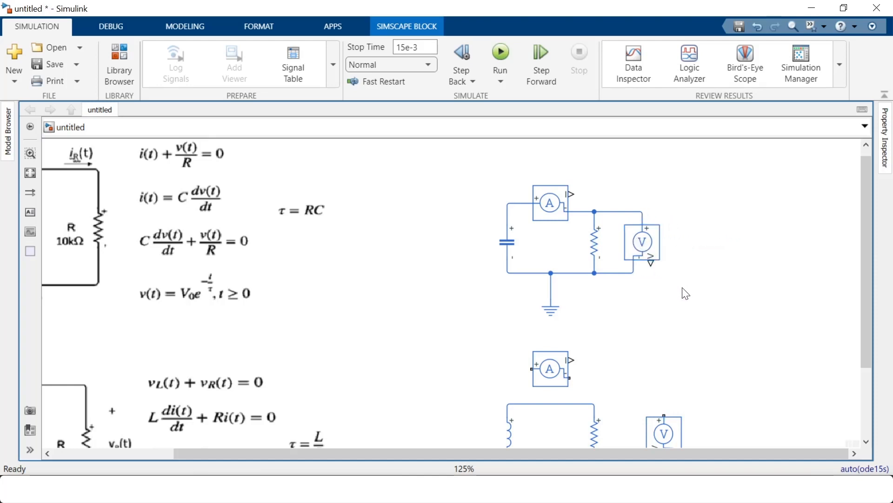
# - Move the whole RL circuit with its two sensors up and to the right, closer below the RC circuit
pyautogui.moveTo(867, 193); pyautogui.dragTo(867, 223)
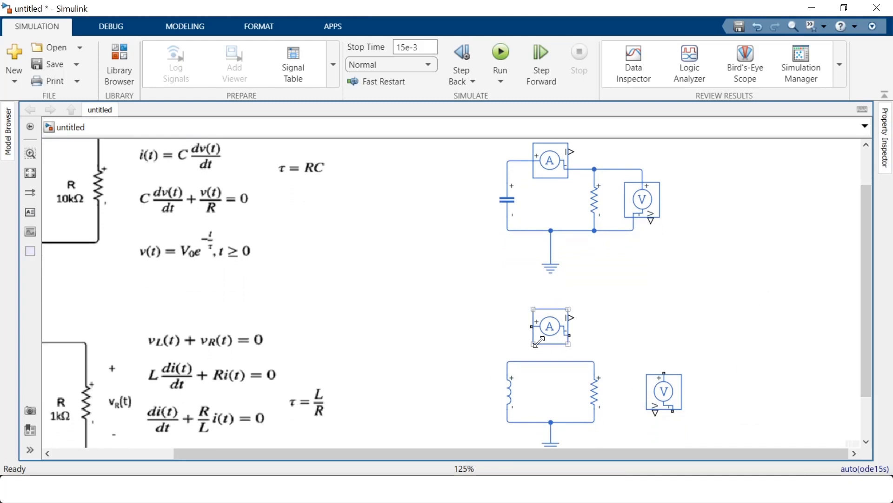
pyautogui.moveTo(468, 307); pyautogui.dragTo(691, 440)
pyautogui.moveTo(664, 398); pyautogui.dragTo(709, 346)
pyautogui.click(727, 299)
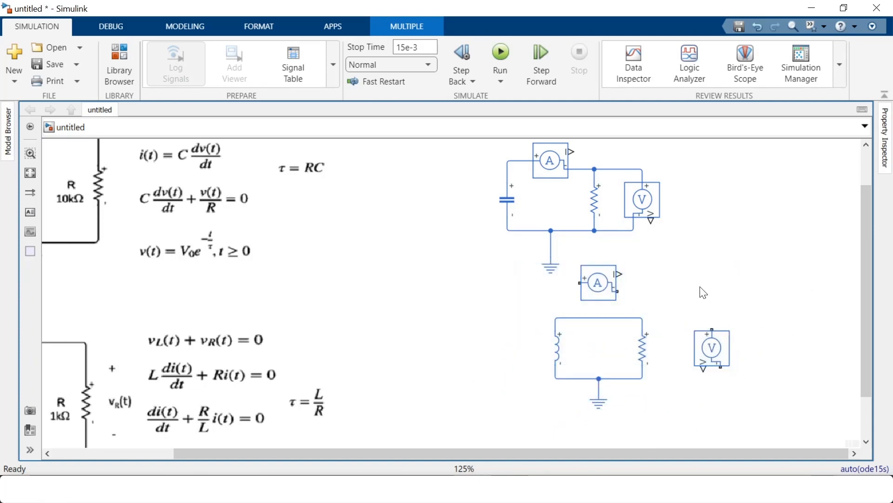
# - Wire the current sensor in series into the RL loop's top branch, delete the bypassing wire segment and lower the sensor towards the loop
pyautogui.moveTo(864, 288); pyautogui.dragTo(867, 269)
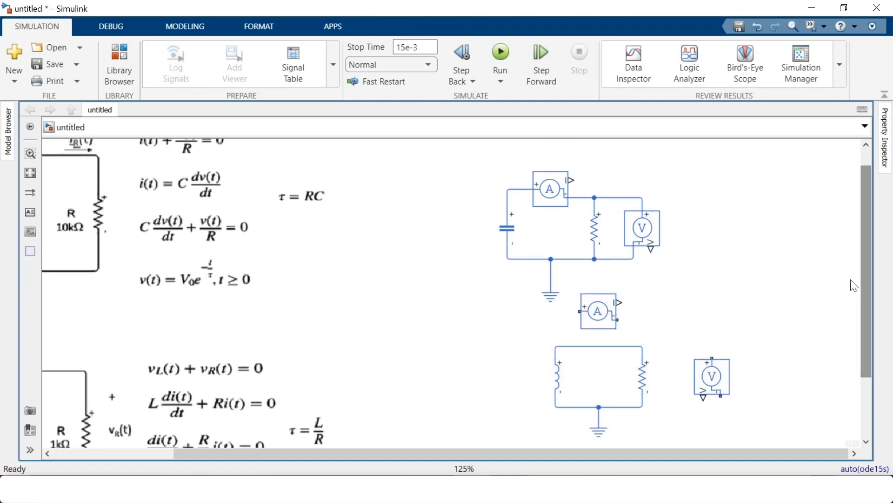
pyautogui.click(594, 323)
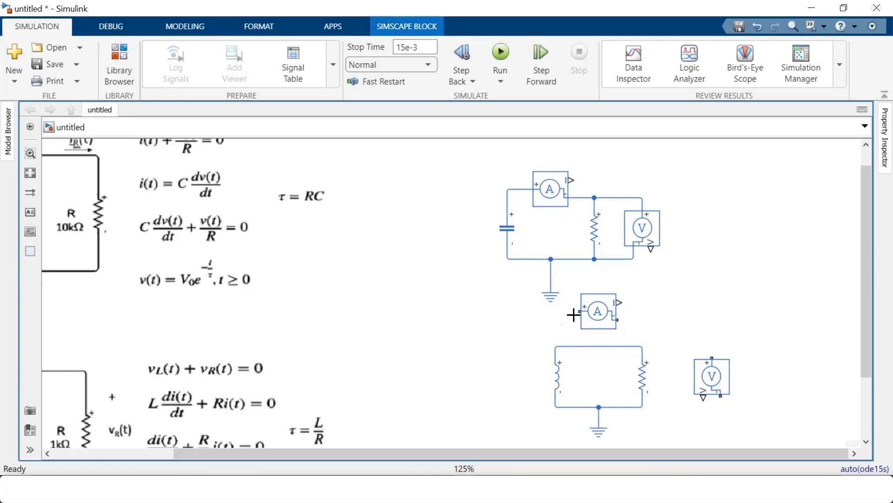
pyautogui.moveTo(573, 315); pyautogui.dragTo(564, 347)
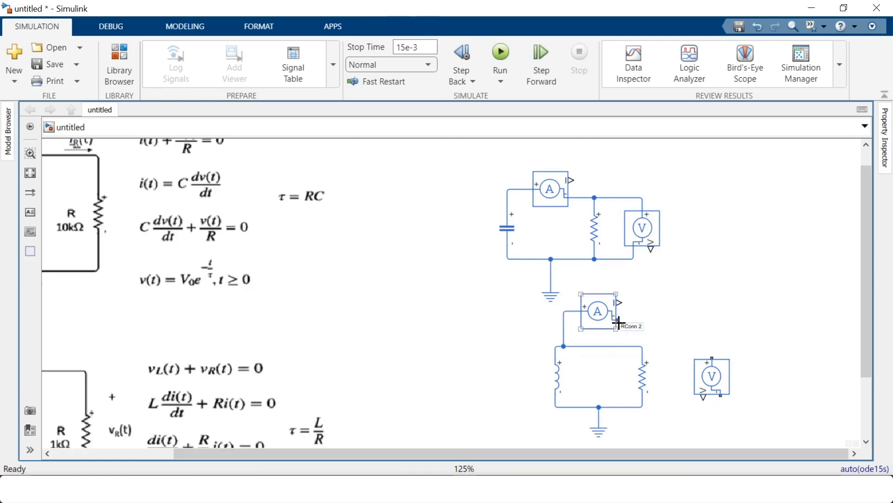
pyautogui.moveTo(619, 322); pyautogui.dragTo(627, 347)
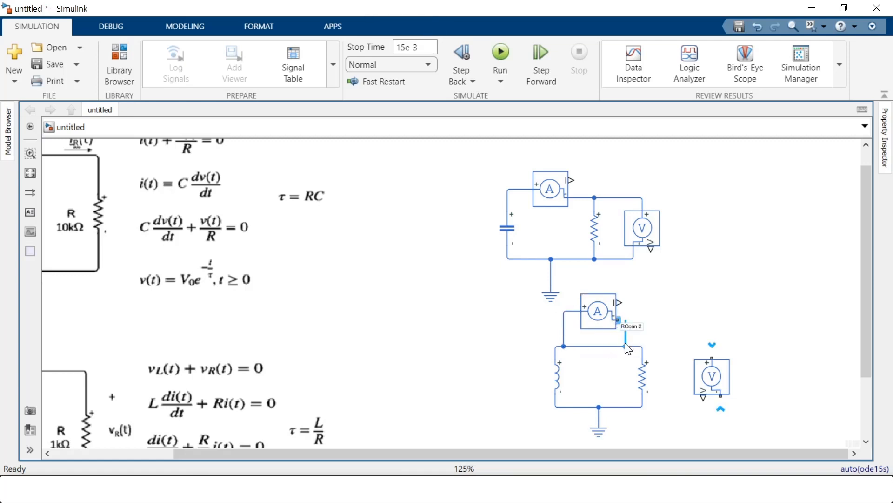
pyautogui.click(598, 347)
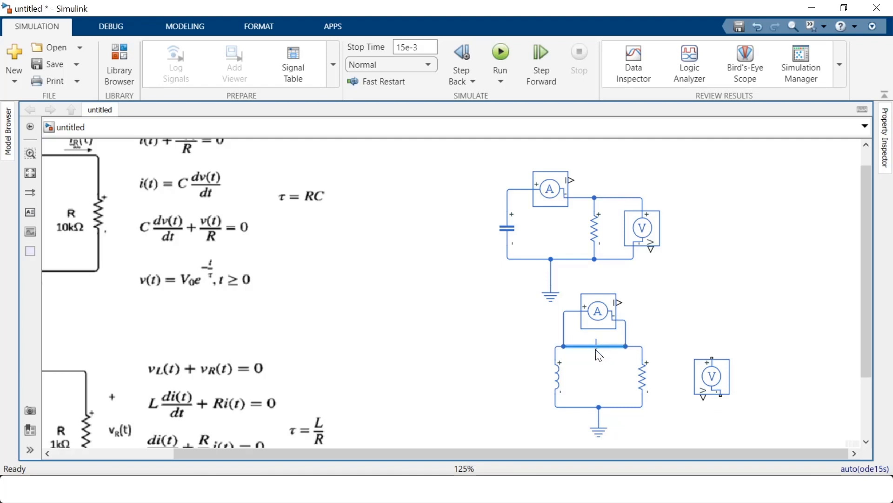
pyautogui.press('Delete')
pyautogui.moveTo(602, 315); pyautogui.dragTo(601, 336)
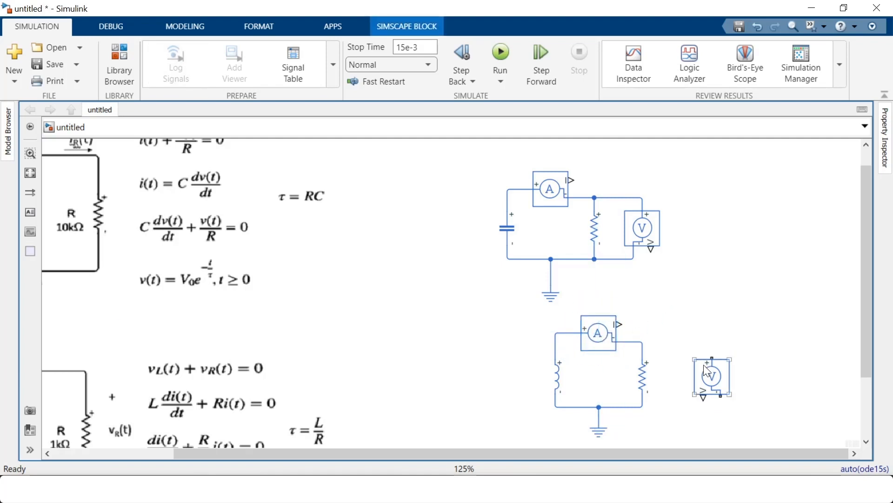
# - Flip the RL circuit's voltage sensor horizontally and connect it in parallel with the RL loop's resistor
pyautogui.moveTo(703, 364); pyautogui.dragTo(694, 357)
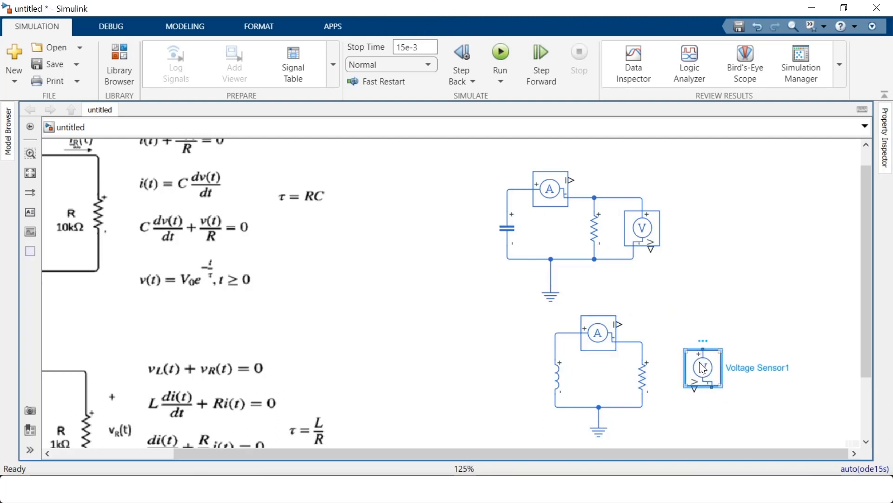
pyautogui.hotkey('ctrl', 'i')
pyautogui.click(688, 317)
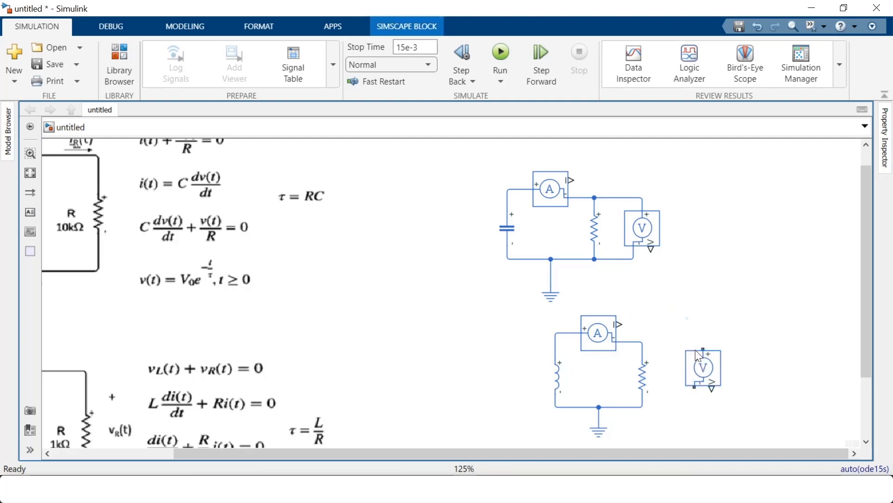
pyautogui.moveTo(698, 352); pyautogui.dragTo(643, 342)
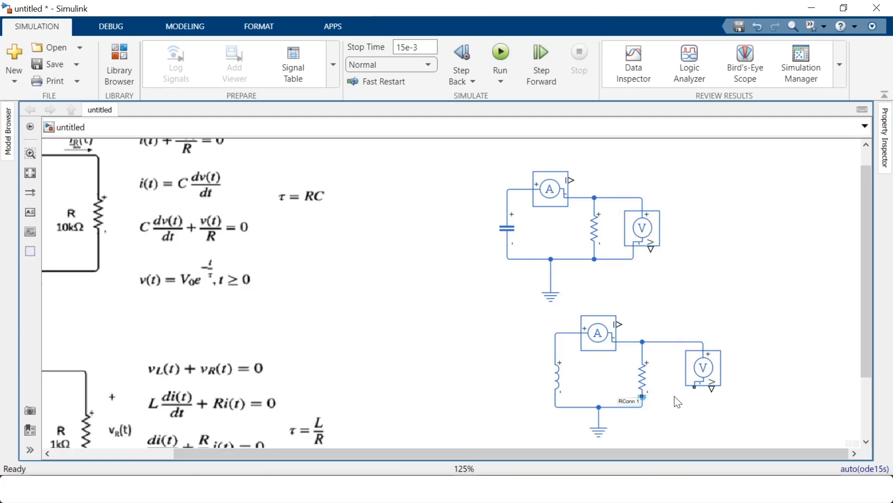
pyautogui.moveTo(695, 386); pyautogui.dragTo(643, 407)
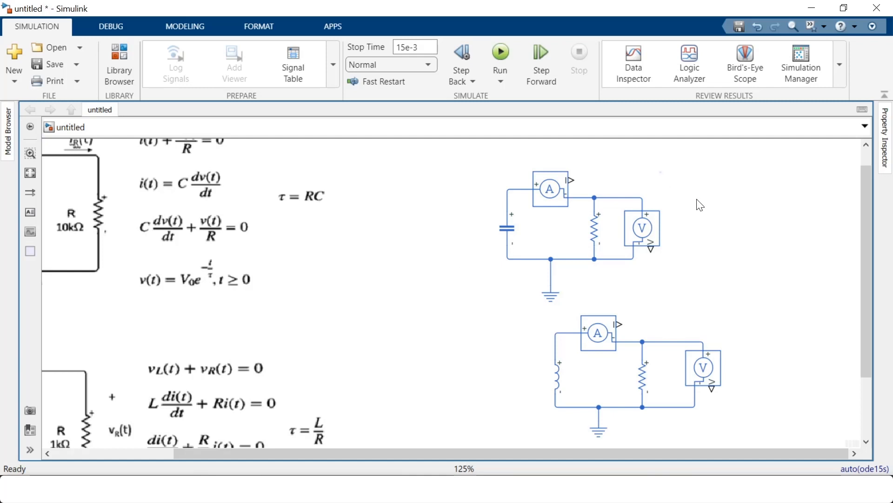
# - Add a PS-Simulink Converter and align it with the output of the RC circuit's current sensor
pyautogui.doubleClick(674, 176)
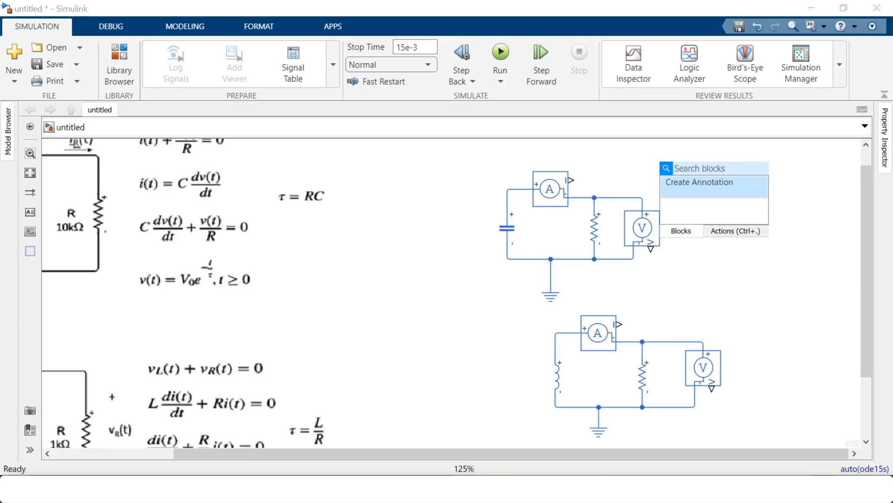
pyautogui.write('ps')
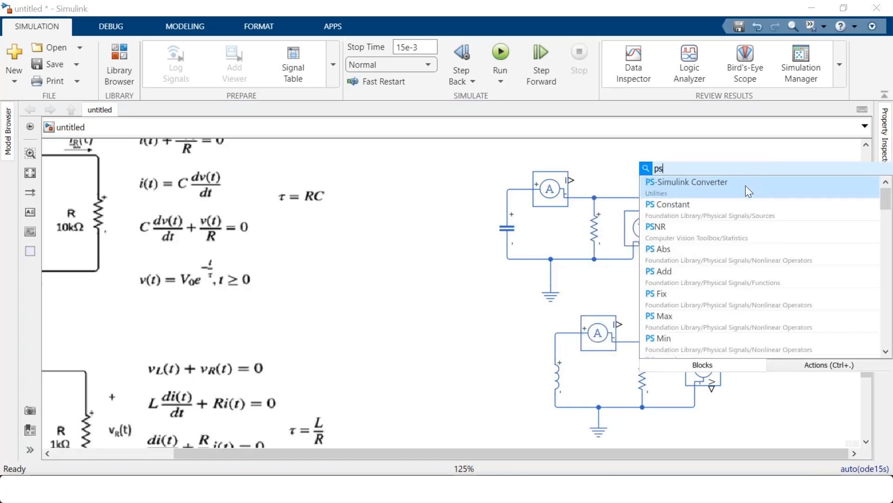
pyautogui.click(745, 185)
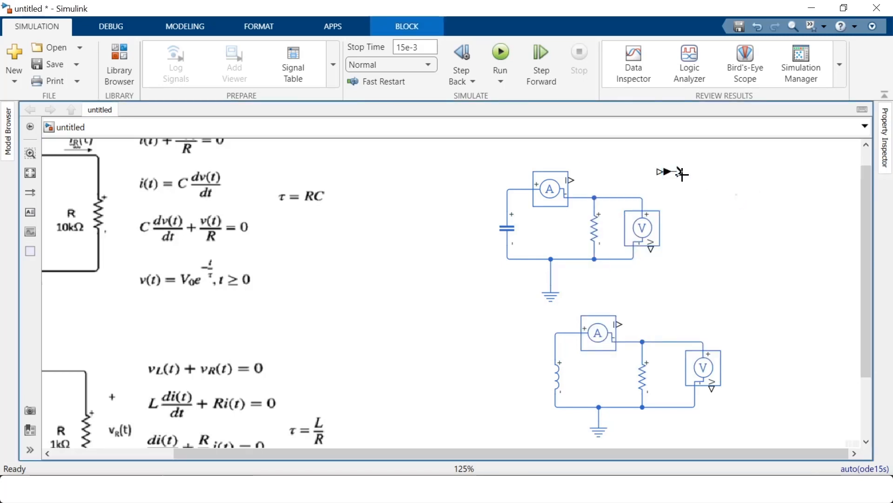
pyautogui.moveTo(667, 169); pyautogui.dragTo(619, 176)
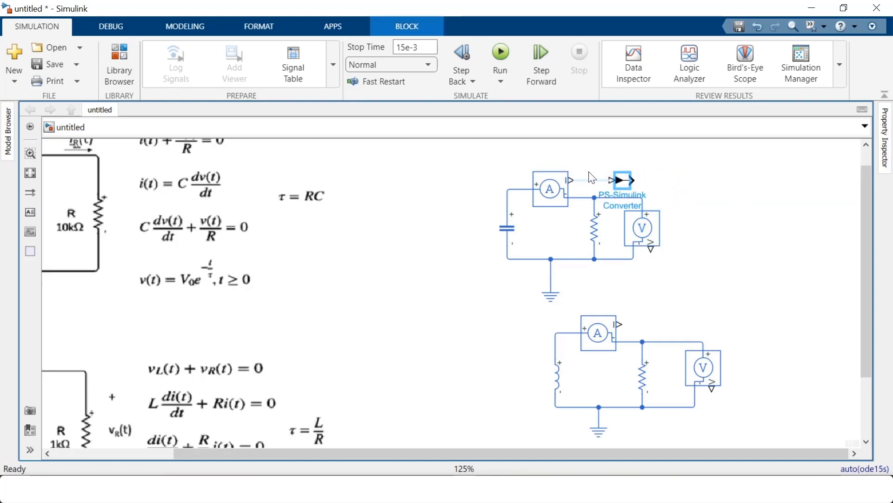
# - Connect the converter to the RC current sensor's output and place a copy of it near the RC voltage sensor's output
pyautogui.click(655, 180)
pyautogui.click(623, 181)
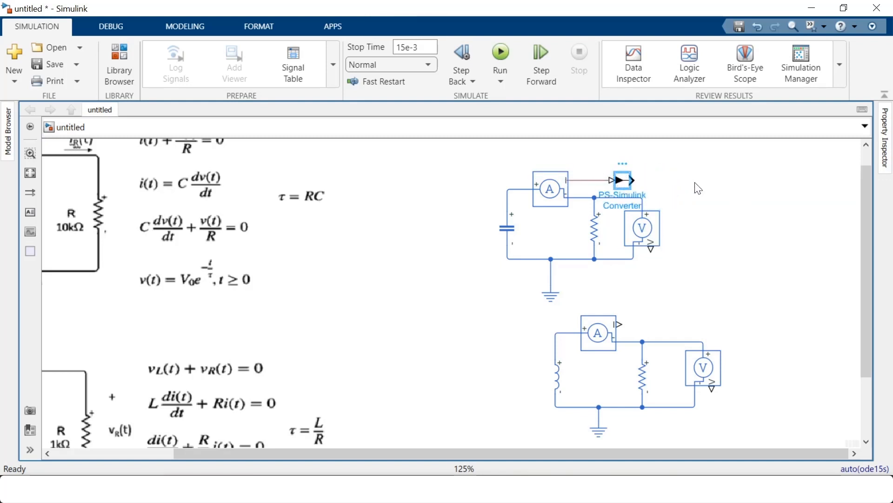
pyautogui.hotkey('ctrl', 'c')
pyautogui.click(724, 236)
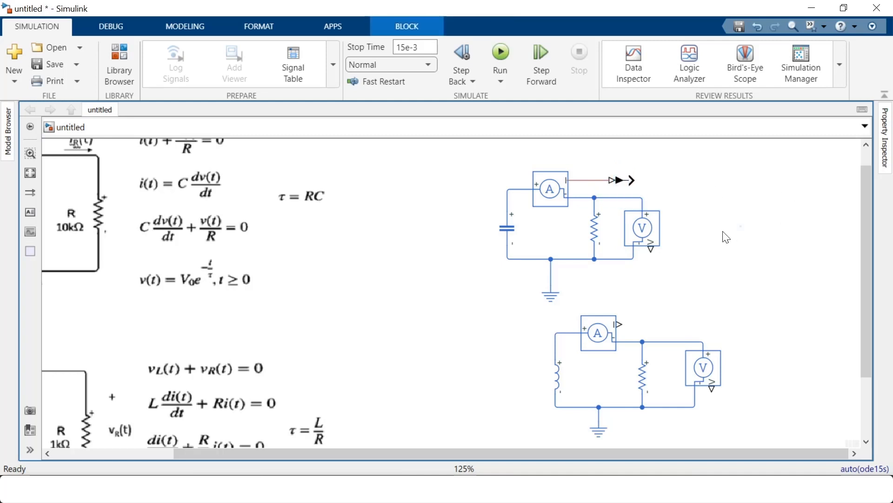
pyautogui.hotkey('ctrl', 'v')
pyautogui.moveTo(737, 232); pyautogui.dragTo(663, 268)
# - Add two more PS-Simulink Converter copies, placing one by the RL current sensor's output and one by the RL voltage sensor's output
pyautogui.click(742, 345)
pyautogui.hotkey('ctrl', 'v')
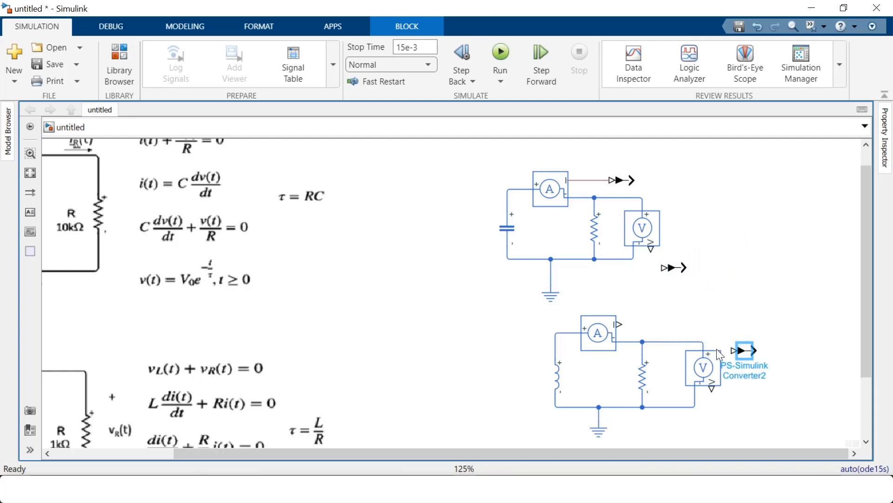
pyautogui.moveTo(743, 359); pyautogui.dragTo(678, 332)
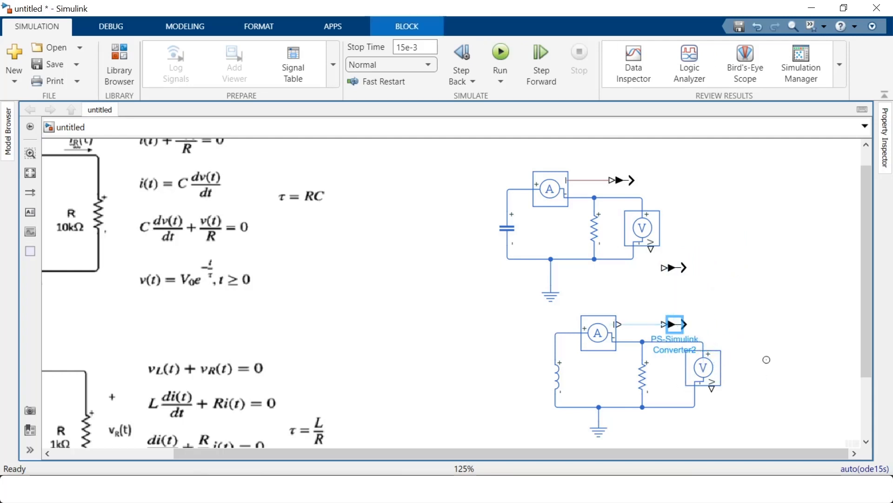
pyautogui.click(778, 367)
pyautogui.hotkey('ctrl', 'v')
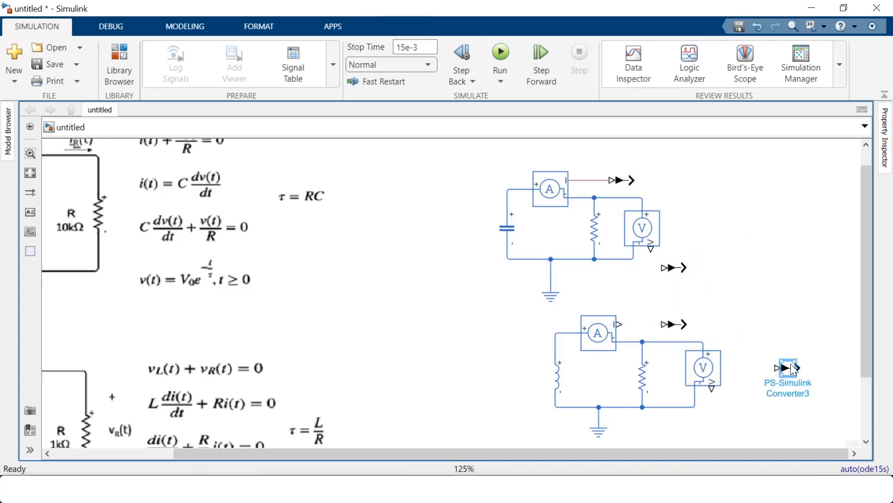
pyautogui.moveTo(791, 372); pyautogui.dragTo(752, 409)
pyautogui.click(751, 271)
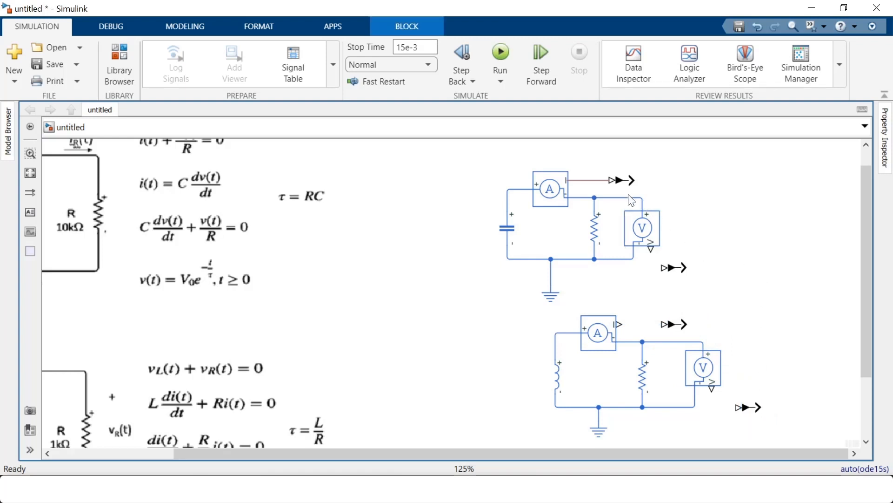
# - Set the output signal unit of the RC current sensor's converter to A
pyautogui.click(617, 182)
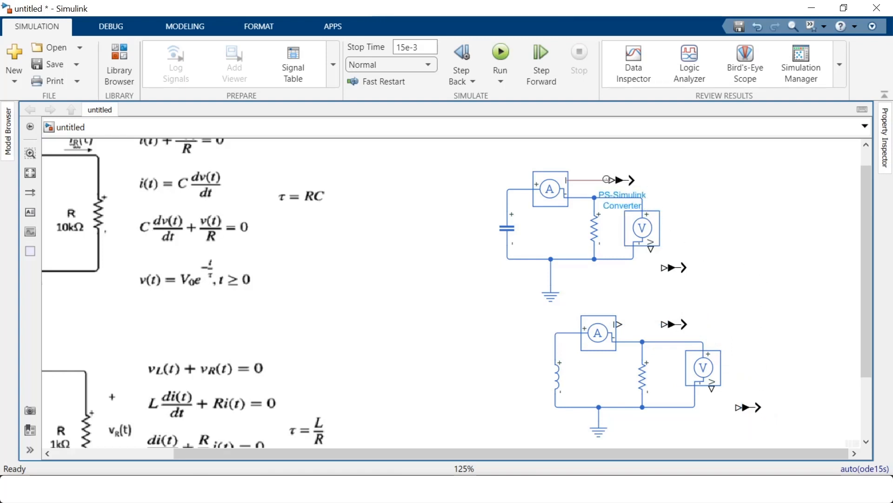
pyautogui.doubleClick(623, 180)
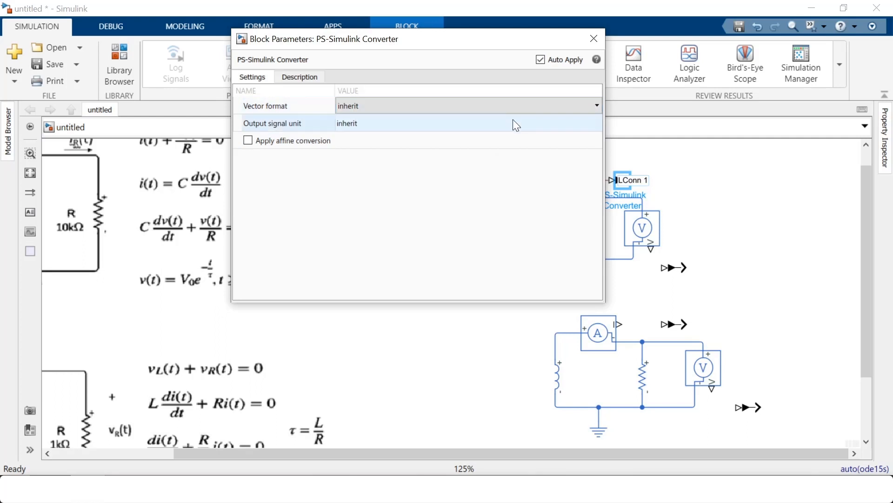
pyautogui.click(538, 123)
pyautogui.click(597, 123)
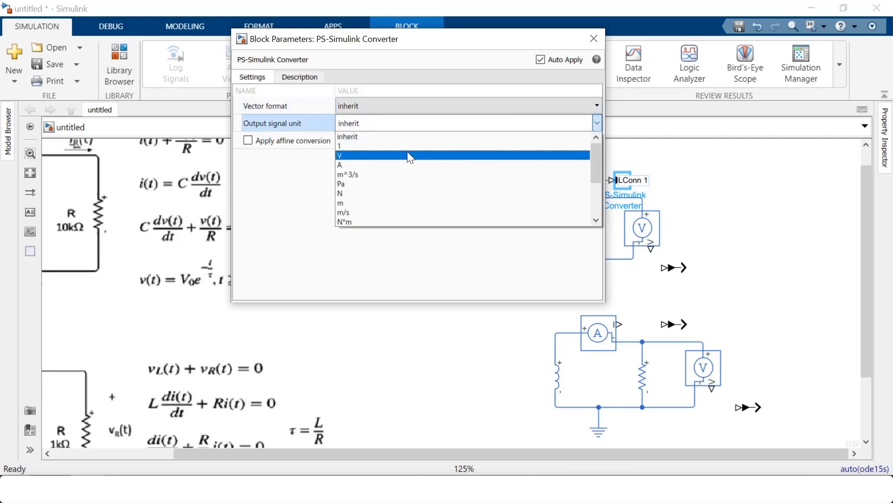
pyautogui.click(359, 164)
pyautogui.press('Return')
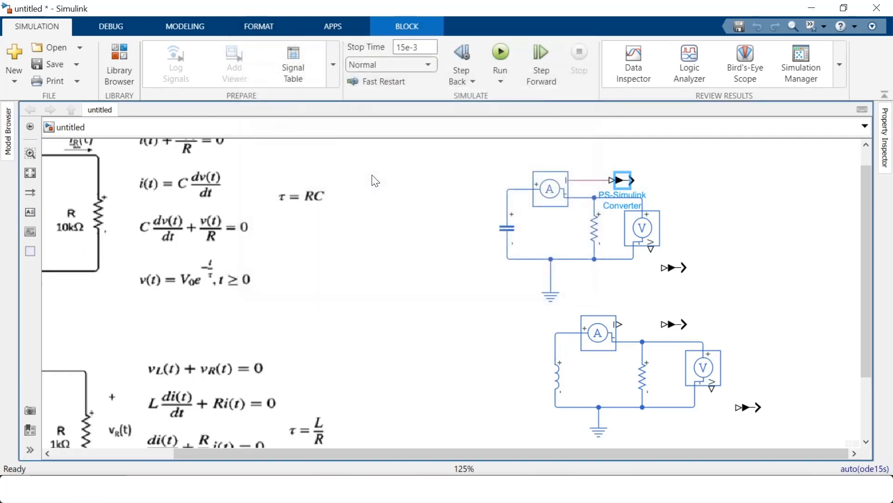
pyautogui.click(688, 186)
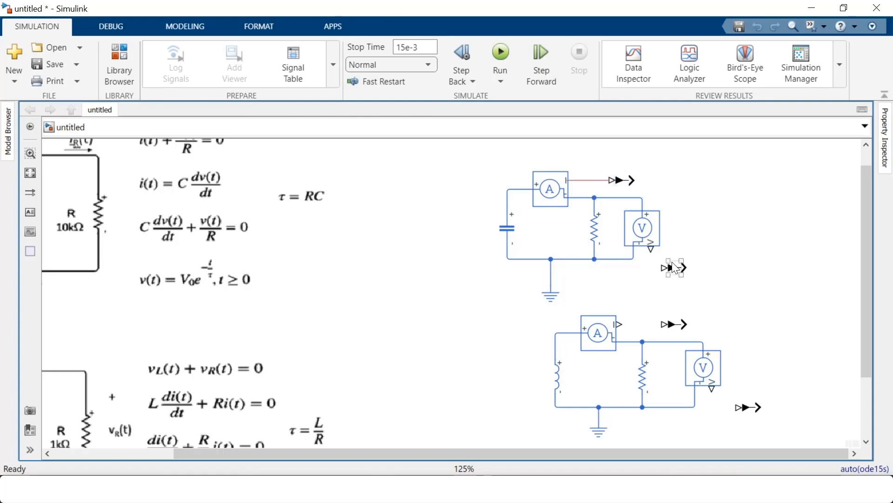
# - Wire the RC voltage sensor's output to the input of its PS-Simulink Converter
pyautogui.click(659, 269)
pyautogui.moveTo(652, 256); pyautogui.dragTo(652, 256)
pyautogui.click(659, 268)
pyautogui.moveTo(652, 254)
pyautogui.mouseDown()
pyautogui.moveTo(652, 267)
pyautogui.moveTo(663, 267)
pyautogui.mouseUp()
# - Set the output signal unit of the RC voltage sensor's converter to V
pyautogui.click(680, 267)
pyautogui.doubleClick(682, 270)
pyautogui.click(369, 209)
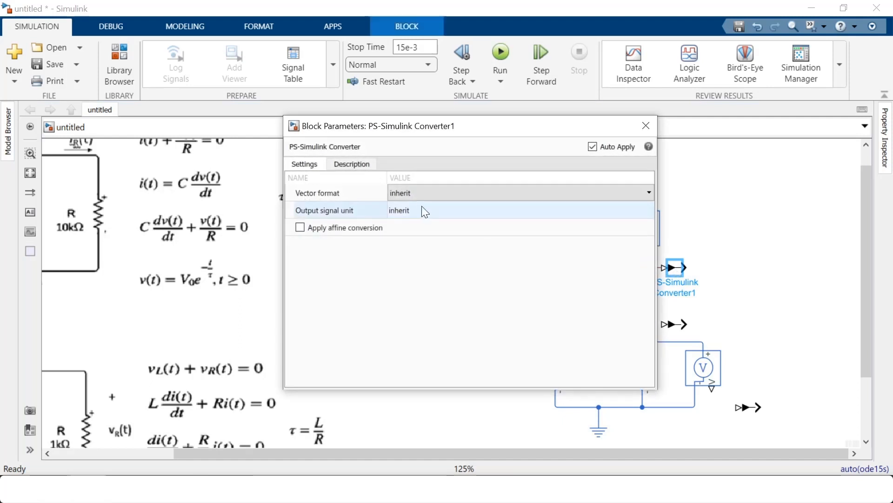
pyautogui.click(472, 211)
pyautogui.click(650, 210)
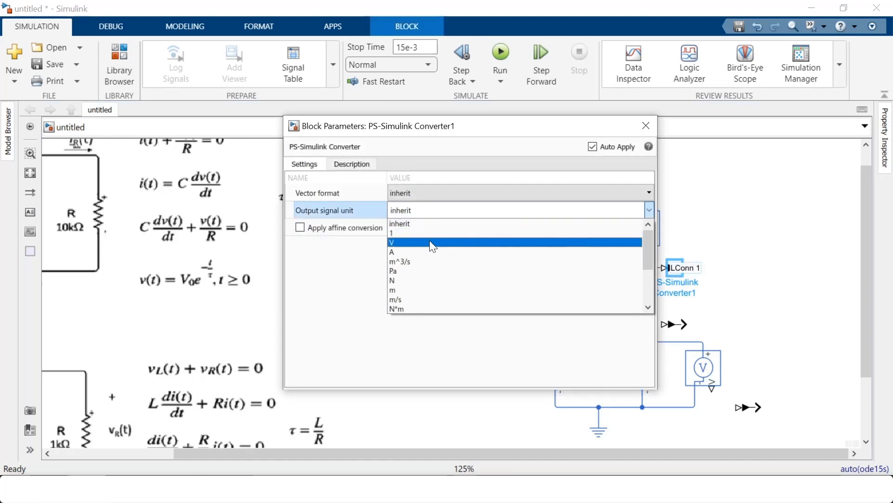
pyautogui.click(423, 243)
pyautogui.press('Escape')
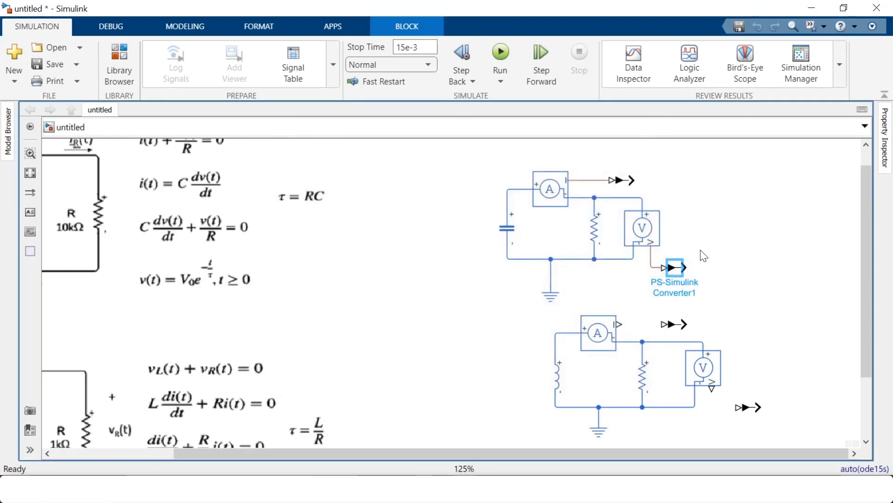
pyautogui.click(731, 259)
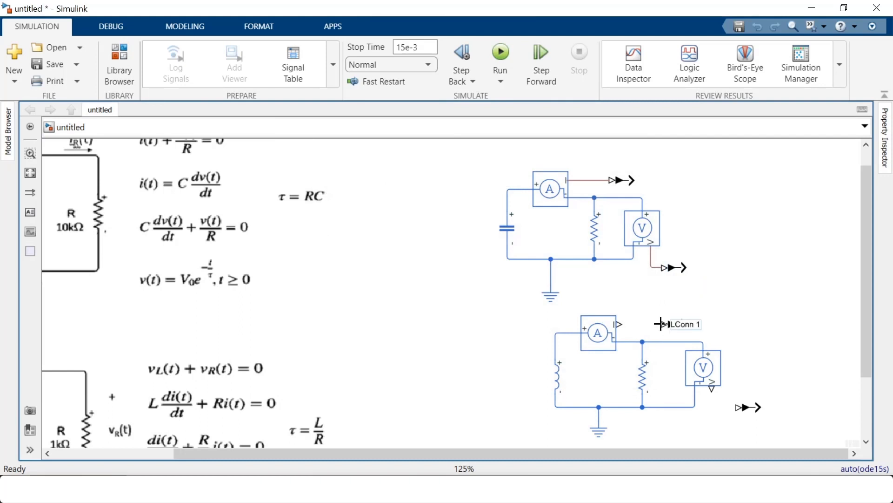
# - Wire both RL sensor outputs to their converters and set the RL current converter's output signal unit to A
pyautogui.moveTo(659, 324); pyautogui.dragTo(632, 325)
pyautogui.moveTo(734, 410); pyautogui.dragTo(717, 395)
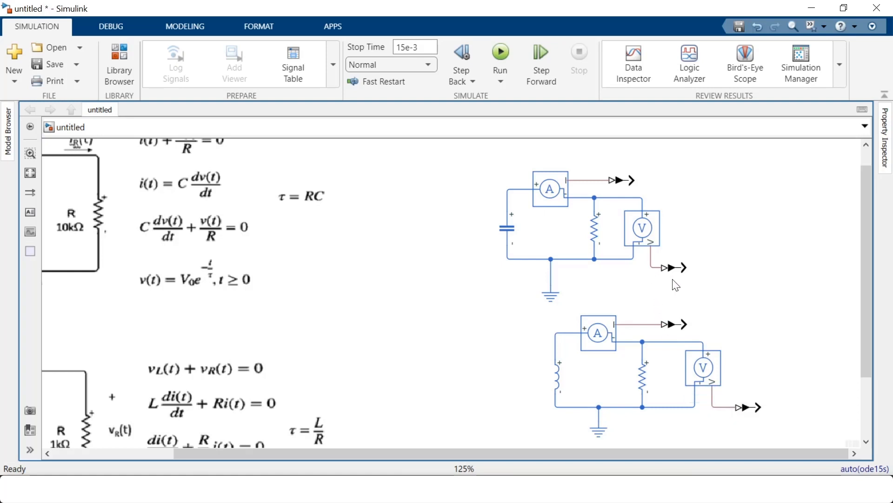
pyautogui.click(678, 329)
pyautogui.doubleClick(678, 328)
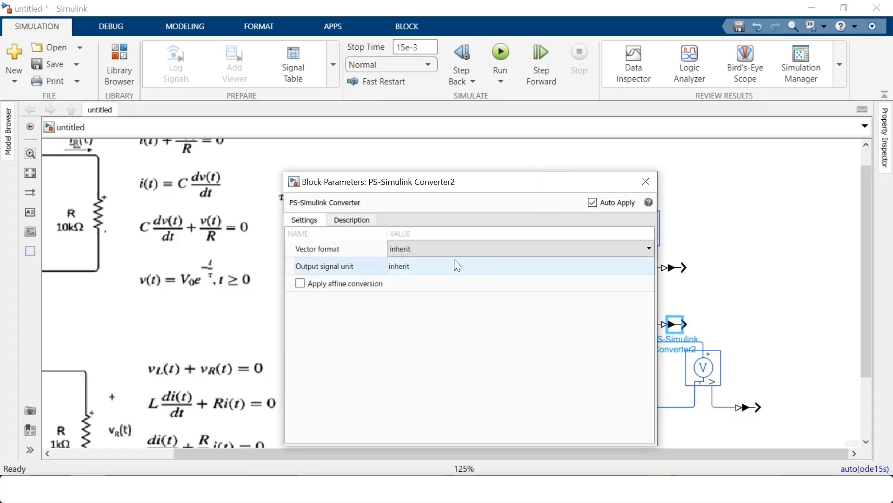
pyautogui.click(588, 272)
pyautogui.click(650, 271)
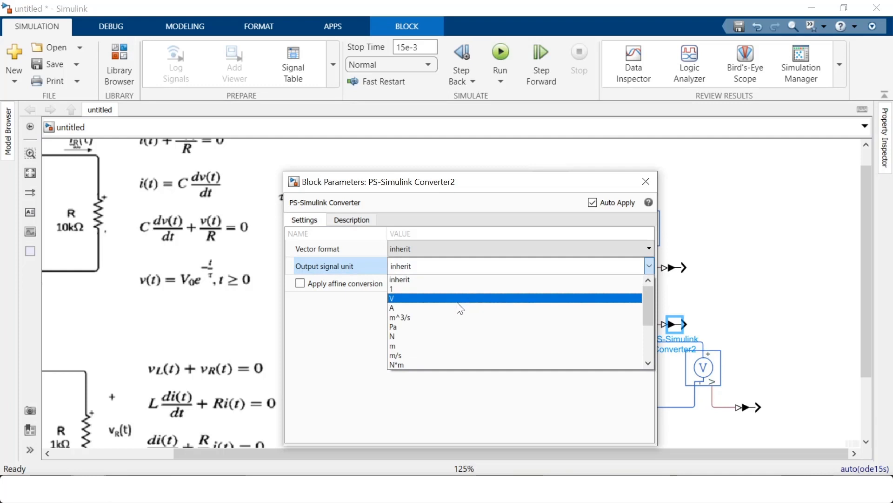
pyautogui.click(451, 314)
pyautogui.press('Escape')
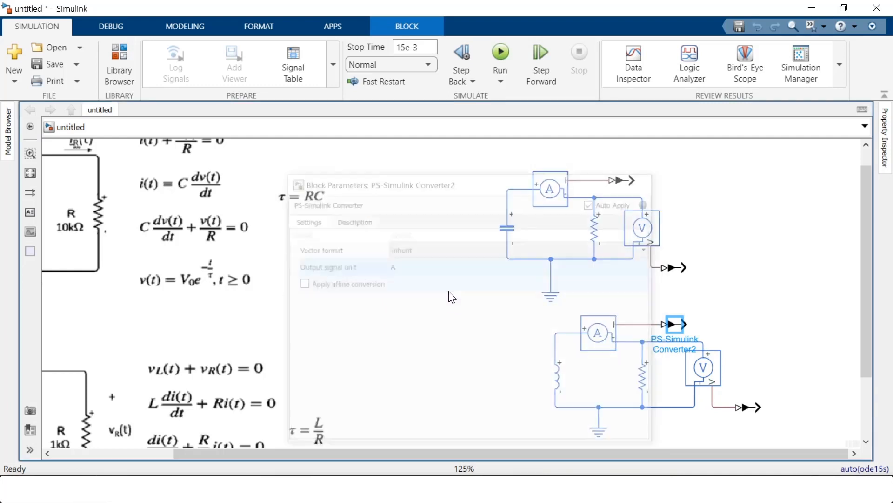
# - Set the output signal unit of the RL voltage sensor's converter to V
pyautogui.doubleClick(750, 408)
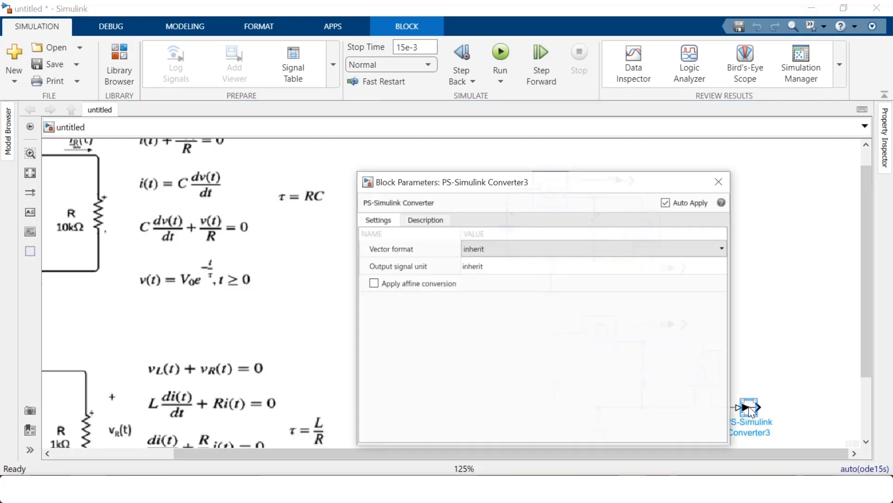
pyautogui.click(540, 267)
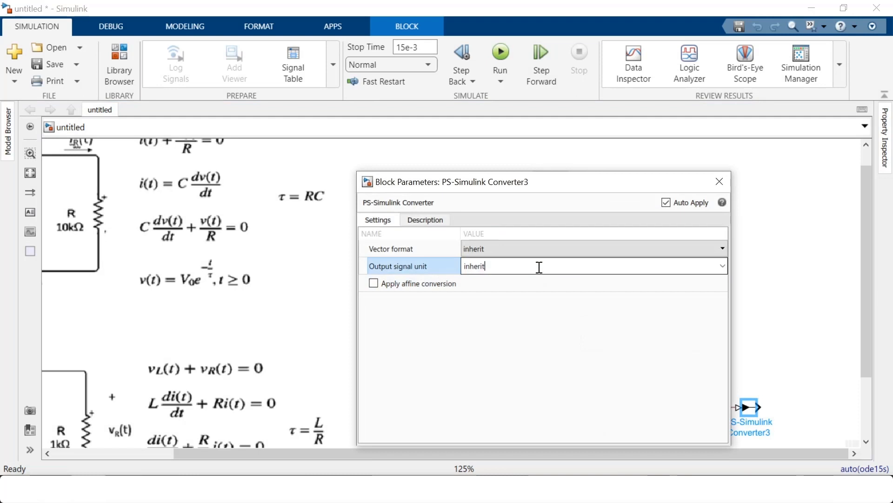
pyautogui.click(724, 265)
pyautogui.click(504, 298)
pyautogui.press('Escape')
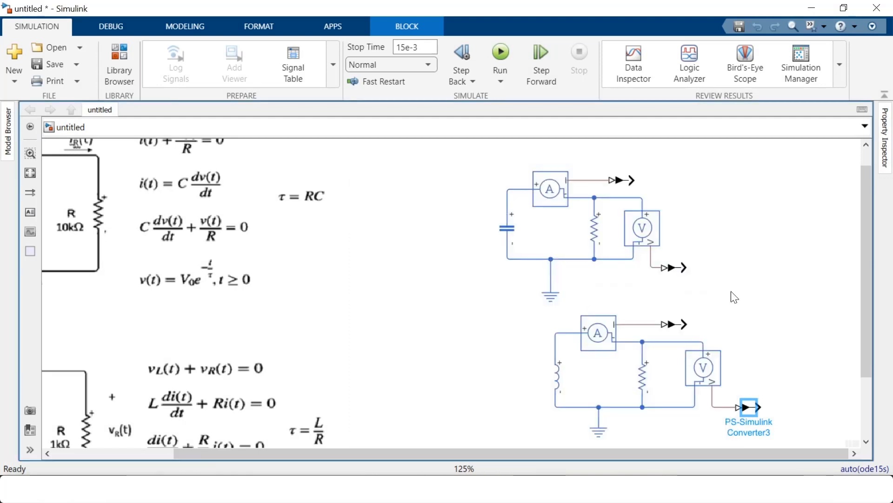
pyautogui.click(766, 295)
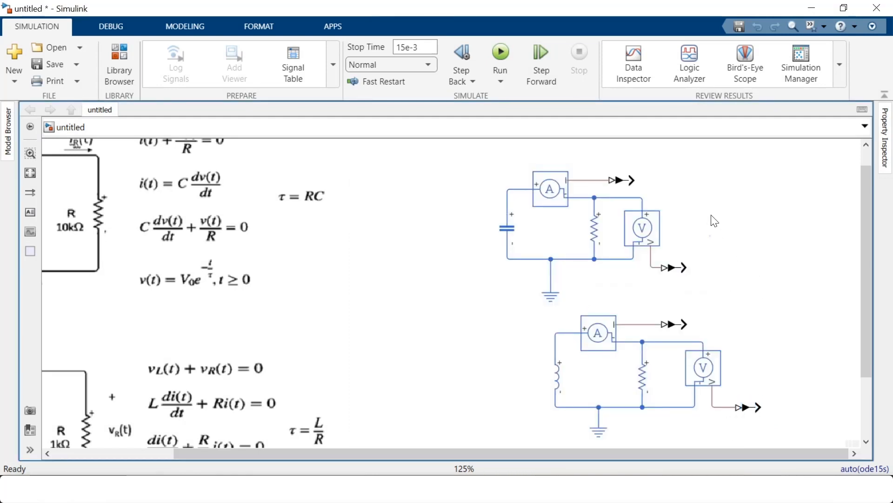
# - Add a Simulink Sinks Scope block and connect it to the output of the RC current converter
pyautogui.doubleClick(728, 212)
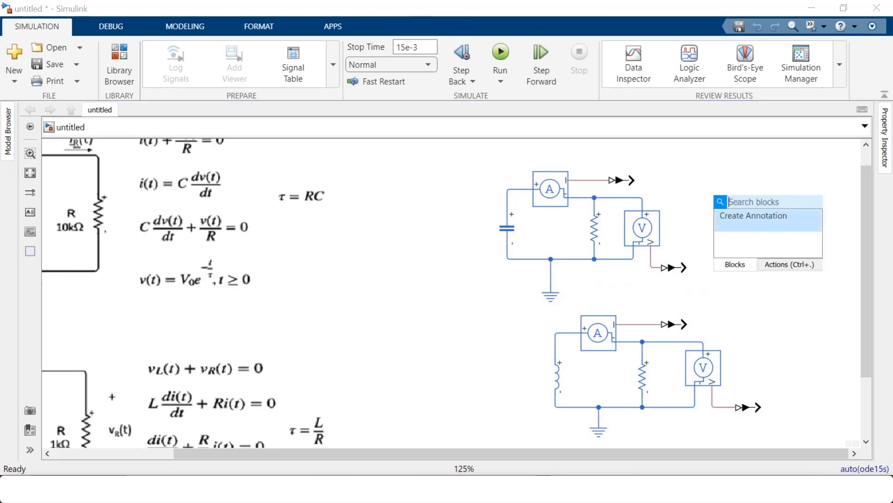
pyautogui.write('sc')
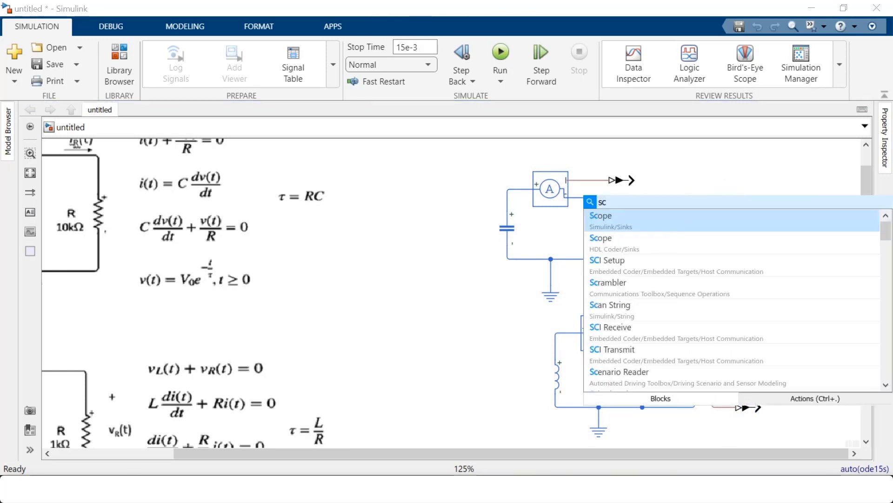
pyautogui.click(665, 221)
pyautogui.moveTo(724, 214); pyautogui.dragTo(703, 188)
pyautogui.click(651, 183)
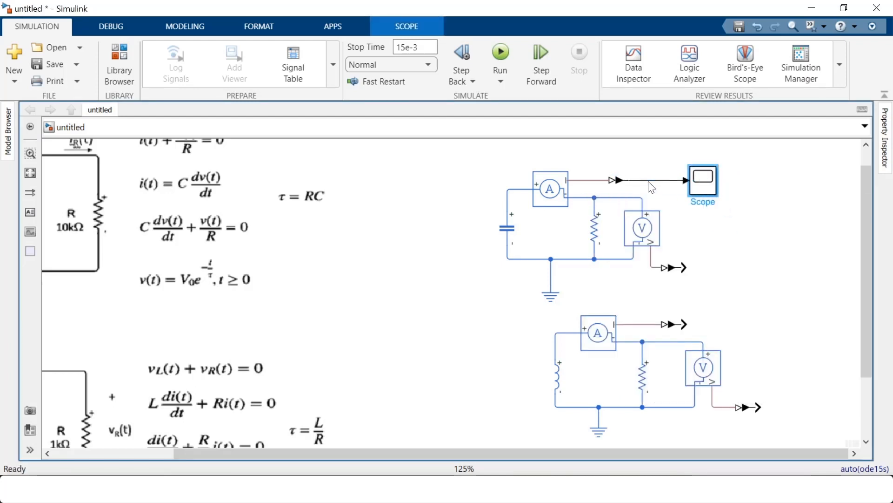
# - Duplicate the Scope and connect the copy to the output of the RC voltage converter
pyautogui.click(739, 256)
pyautogui.click(707, 187)
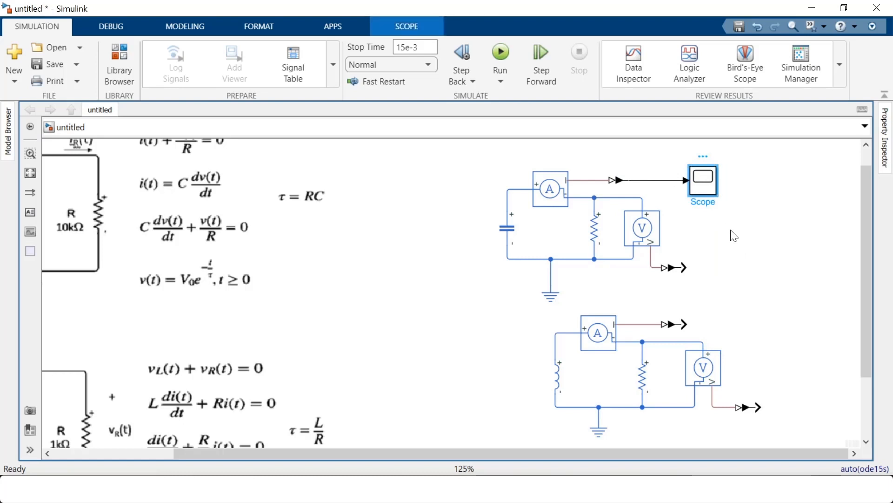
pyautogui.hotkey('ctrl', 'c')
pyautogui.hotkey('ctrl', 'v')
pyautogui.moveTo(724, 201); pyautogui.dragTo(731, 237)
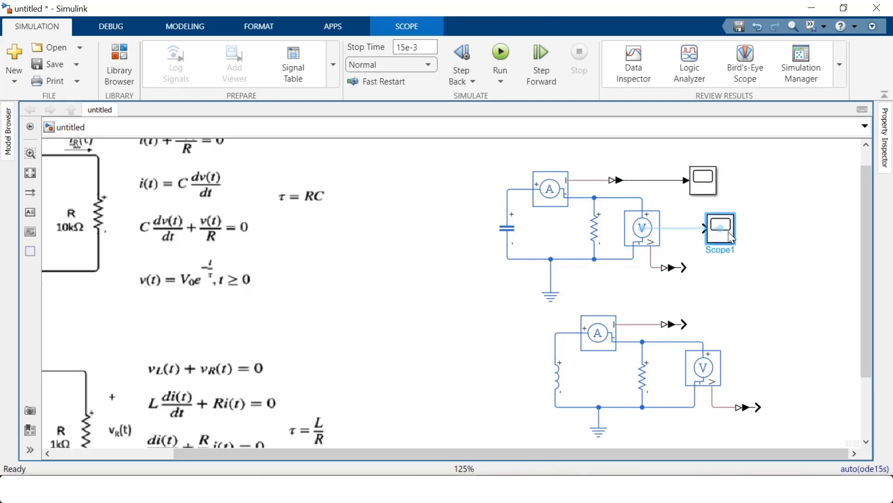
pyautogui.moveTo(734, 268); pyautogui.dragTo(756, 268)
pyautogui.click(713, 268)
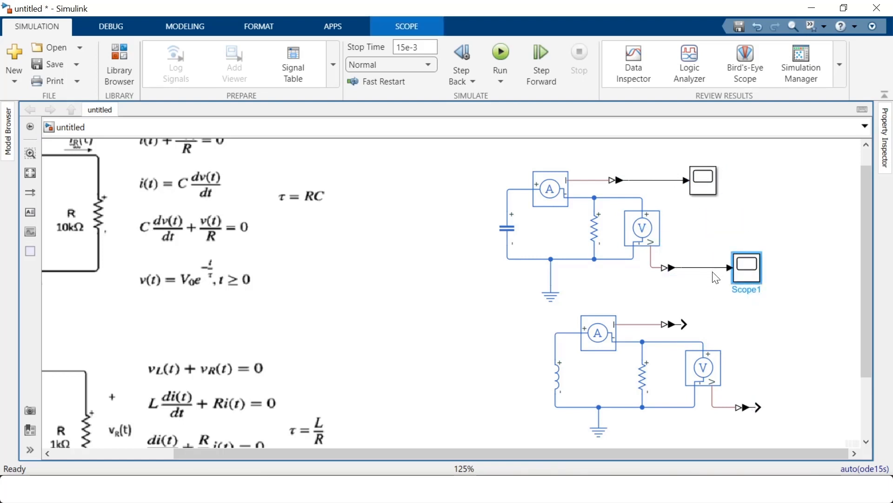
# - Add two more Scope copies and connect them to the outputs of the RL current and RL voltage converters
pyautogui.click(741, 336)
pyautogui.hotkey('ctrl', 'v')
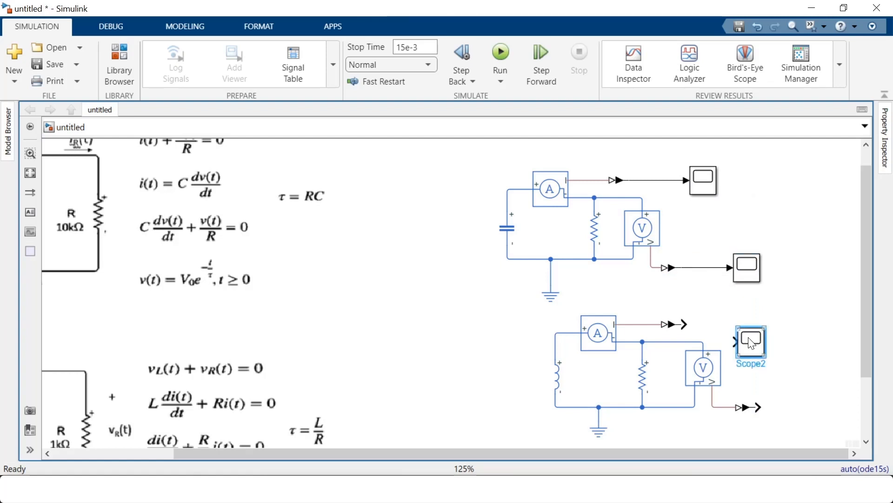
pyautogui.moveTo(750, 342); pyautogui.dragTo(755, 323)
pyautogui.click(720, 325)
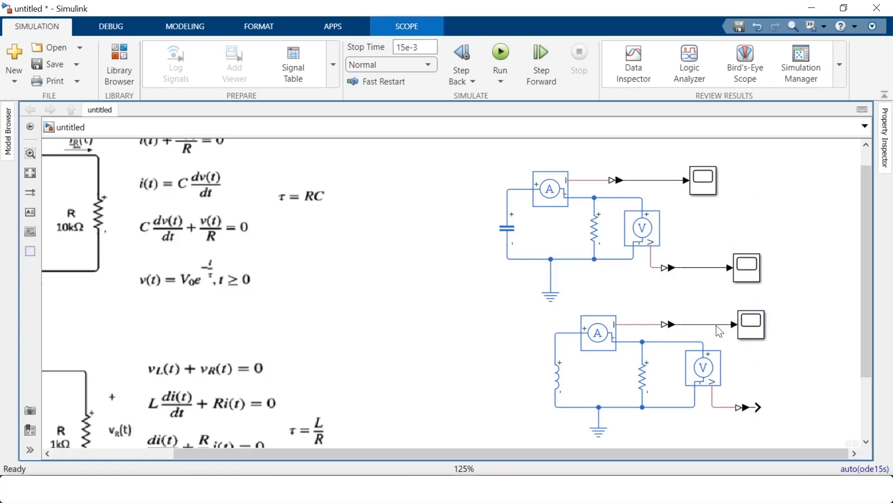
pyautogui.click(772, 393)
pyautogui.hotkey('ctrl', 'v')
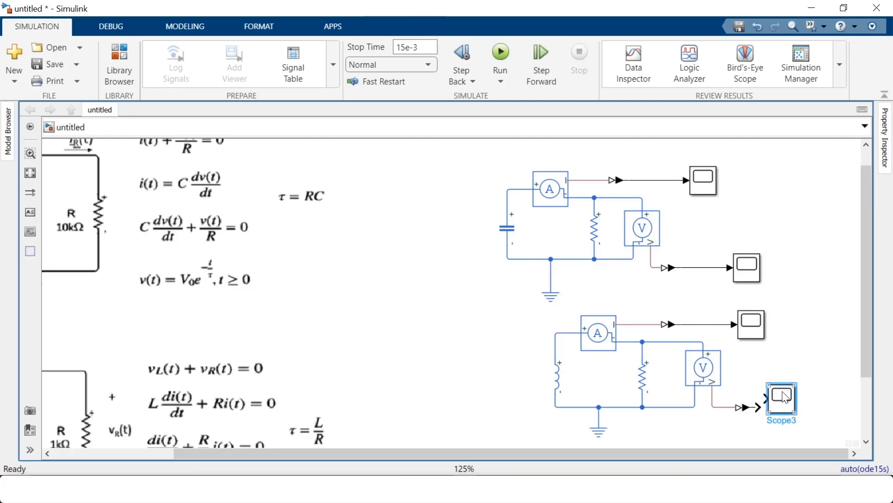
pyautogui.moveTo(806, 403); pyautogui.dragTo(809, 404)
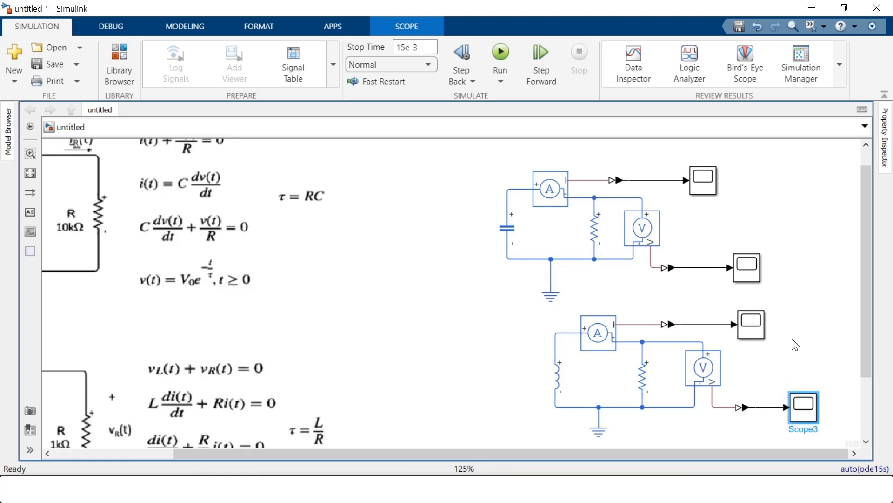
pyautogui.click(797, 283)
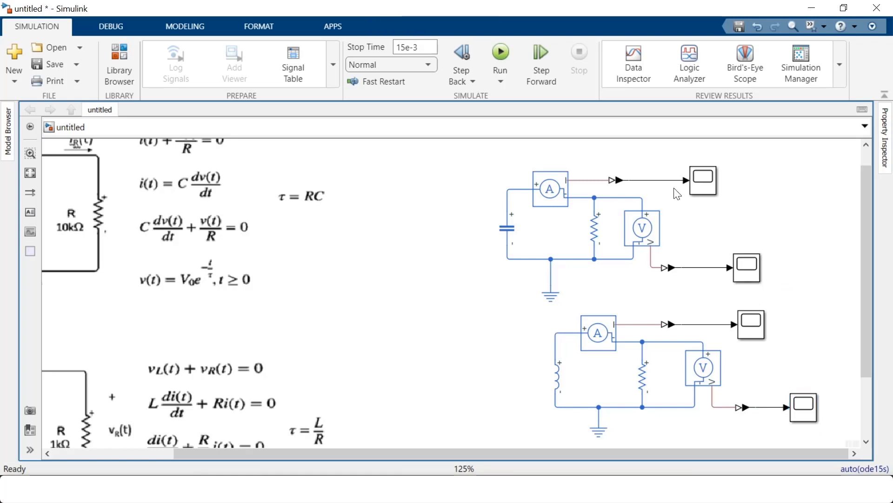
# - Label the signal line between the RC current converter and its scope as I(t)
pyautogui.click(659, 181)
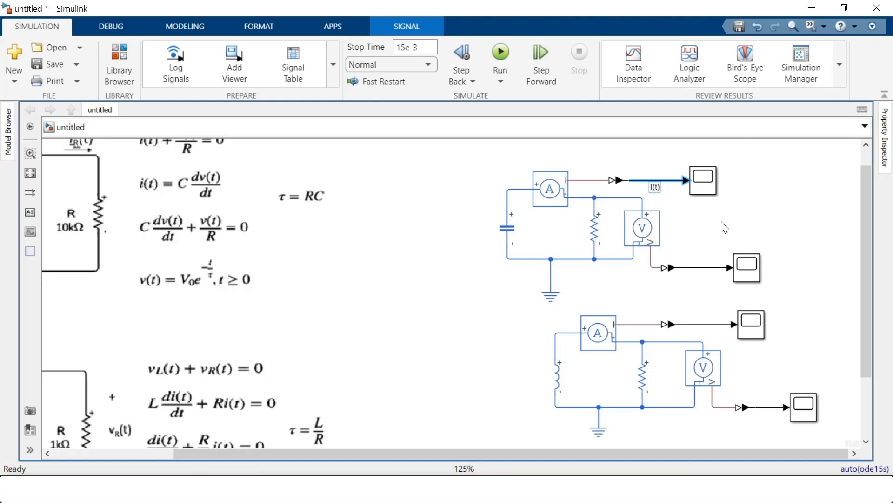
# - Label the signal line between the RC voltage converter and its scope as V(t)
pyautogui.doubleClick(704, 268)
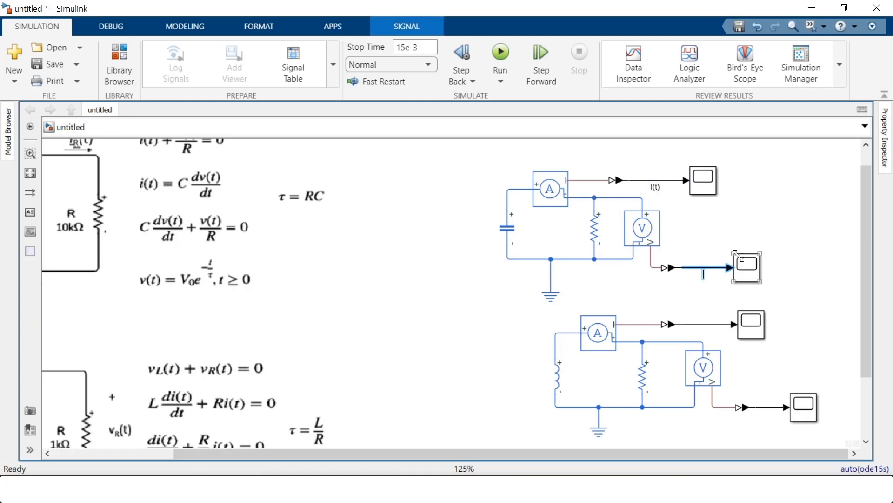
pyautogui.write('V()')
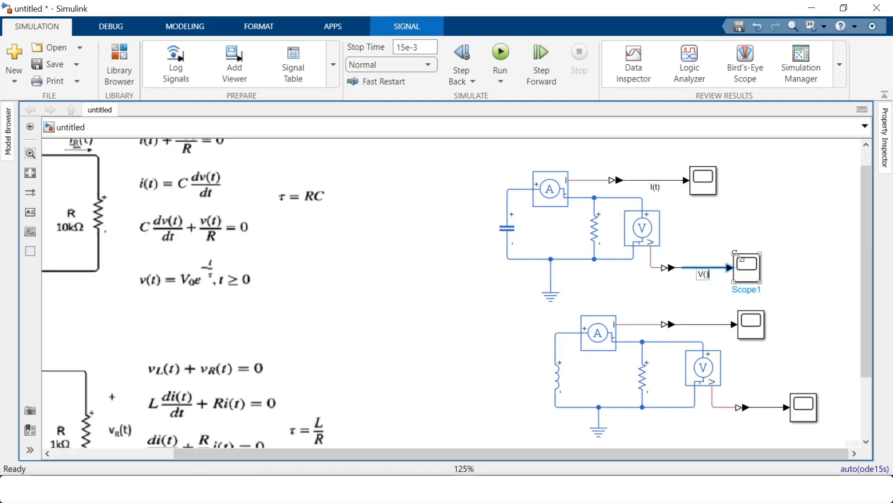
pyautogui.write('t')
pyautogui.click(717, 304)
# - Label the signal line between the RL current converter and its scope as I(t)
pyautogui.doubleClick(710, 325)
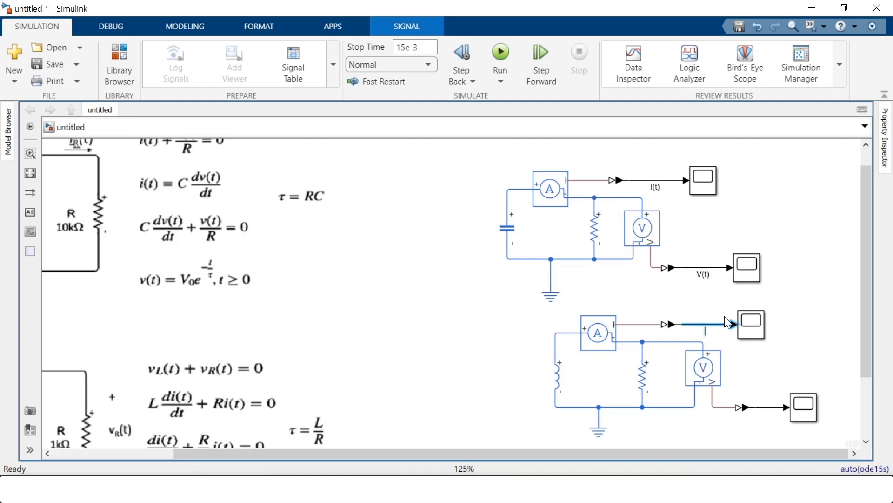
pyautogui.write('I')
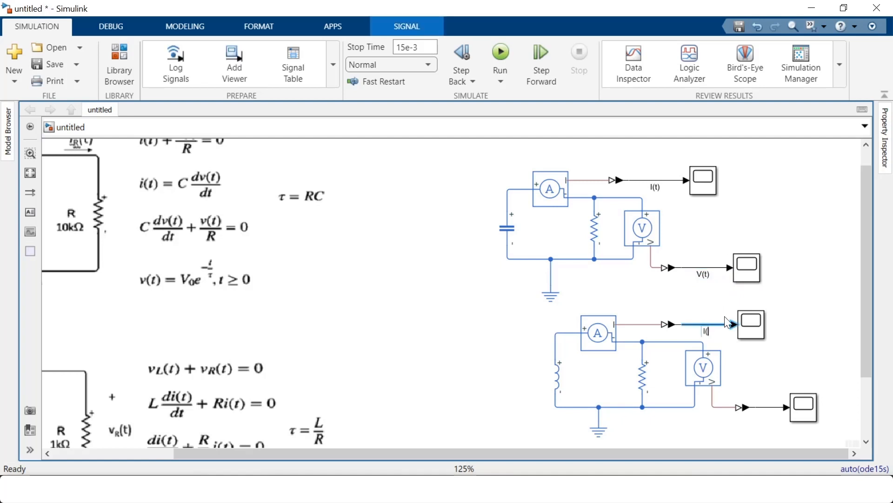
pyautogui.write('(t')
pyautogui.click(768, 358)
# - Label the signal line between the RL voltage converter and its scope as V(t)
pyautogui.click(767, 407)
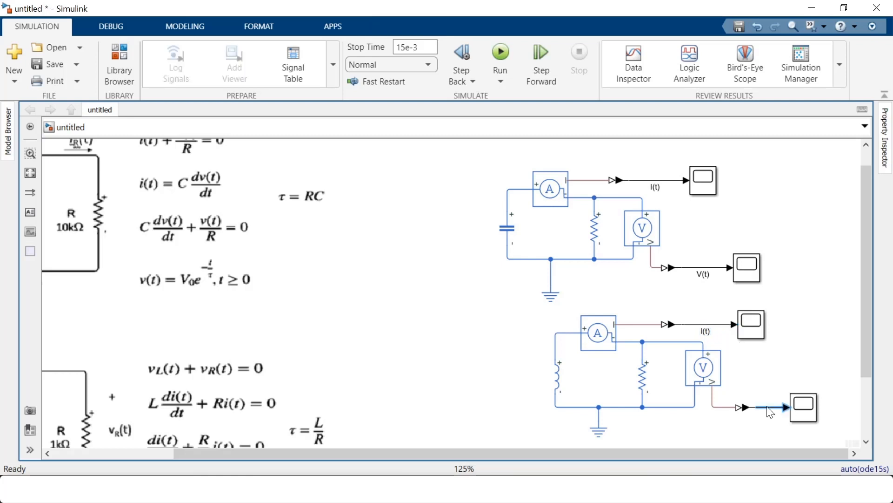
pyautogui.doubleClick(770, 411)
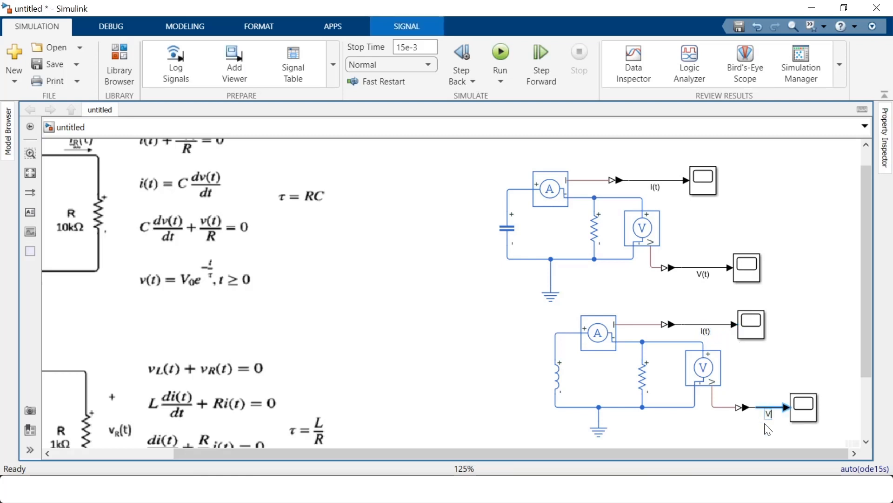
pyautogui.write('V(t)')
pyautogui.click(806, 261)
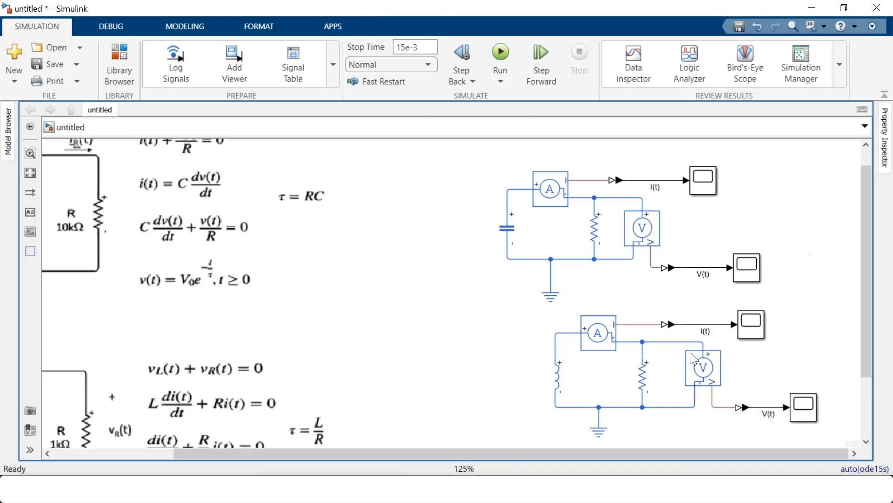
# - Add a Solver Configuration block beside the RC circuit and connect it to the wire below the capacitor
pyautogui.moveTo(812, 340); pyautogui.dragTo(735, 334)
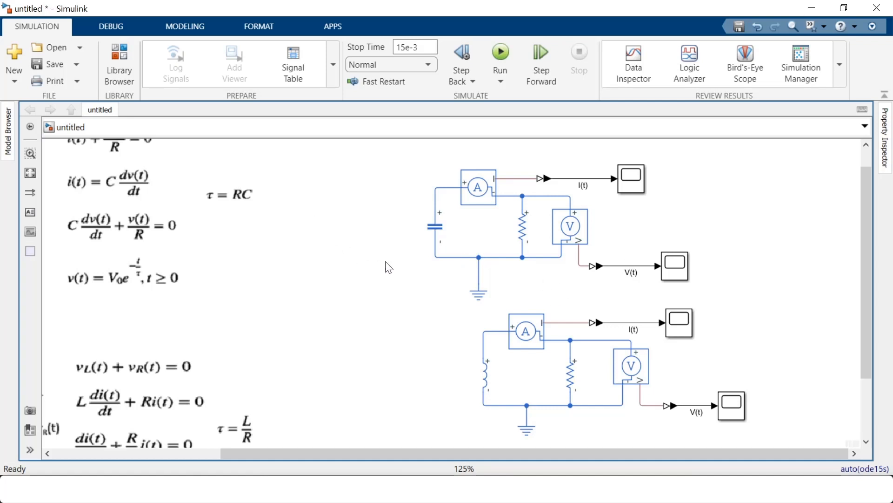
pyautogui.doubleClick(378, 276)
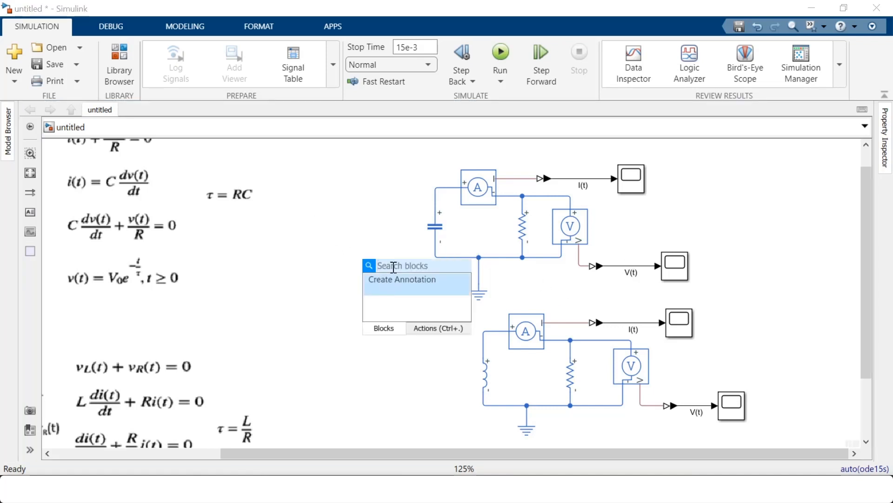
pyautogui.write('sol')
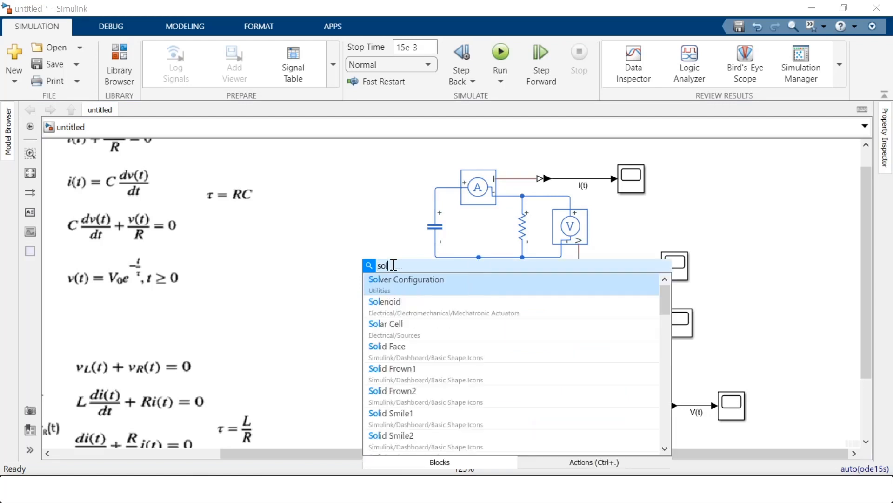
pyautogui.click(407, 283)
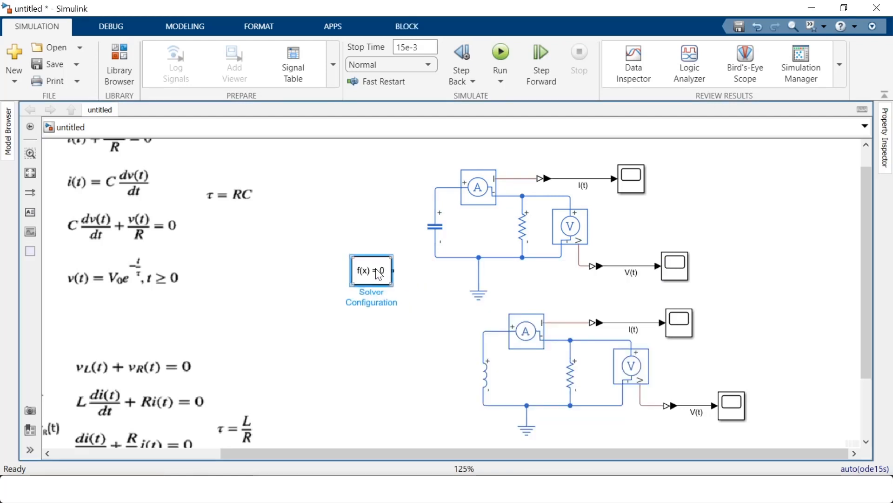
pyautogui.click(409, 334)
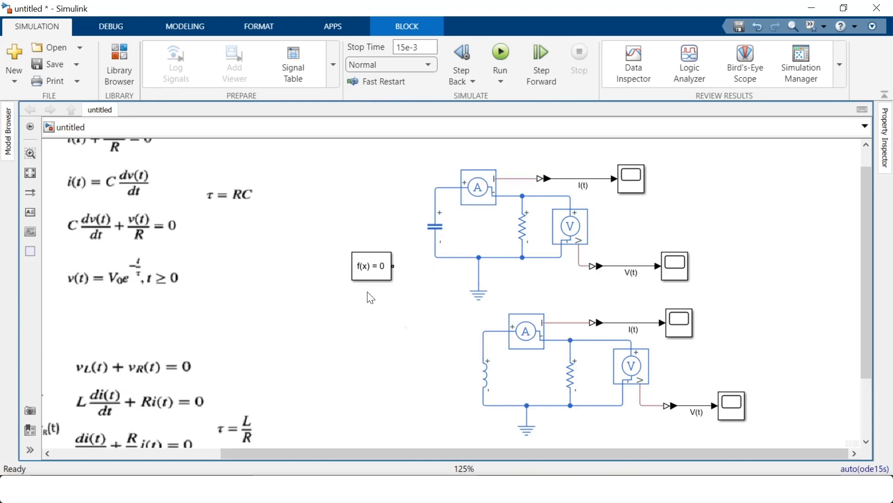
pyautogui.moveTo(393, 266); pyautogui.dragTo(439, 257)
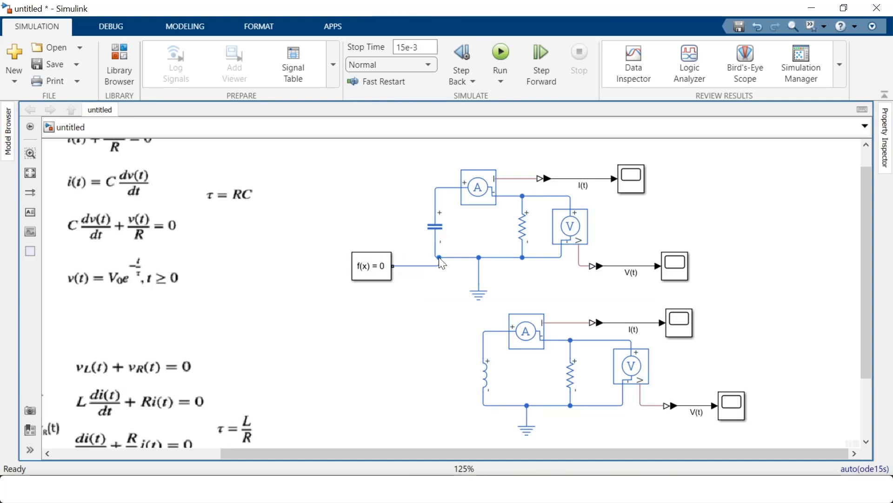
# - Duplicate the Solver Configuration block and connect the copy to the wire below the inductor in the RL circuit
pyautogui.click(374, 275)
pyautogui.click(380, 386)
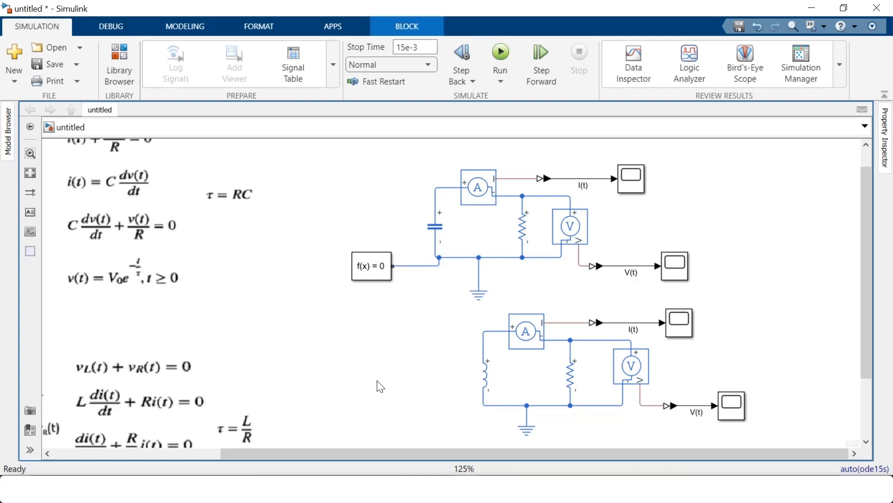
pyautogui.hotkey('ctrl', 'v')
pyautogui.moveTo(403, 383)
pyautogui.mouseDown()
pyautogui.moveTo(443, 406)
pyautogui.moveTo(484, 405)
pyautogui.mouseUp()
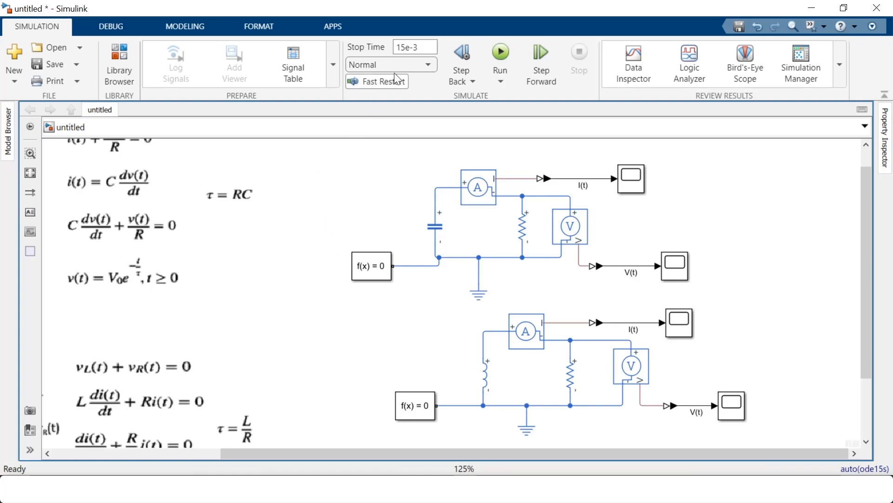
# - Set the simulation stop time to 20e-3 and run the simulation
pyautogui.click(425, 48)
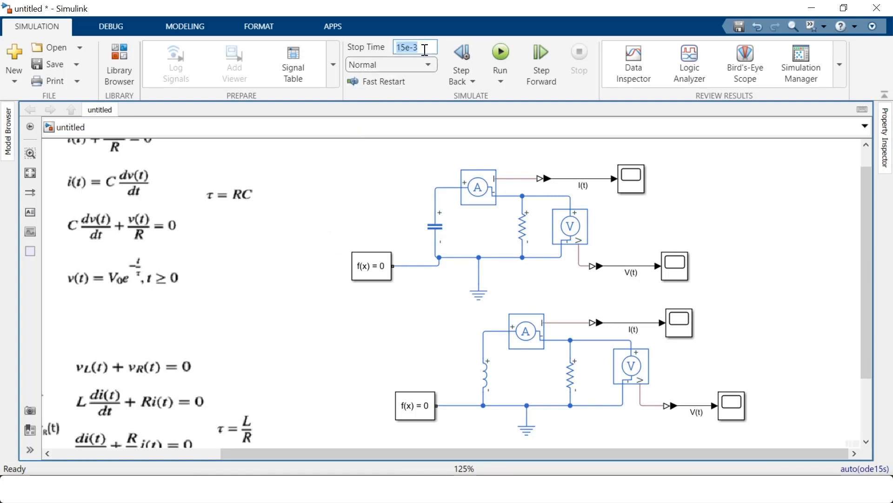
pyautogui.press('BackSpace')
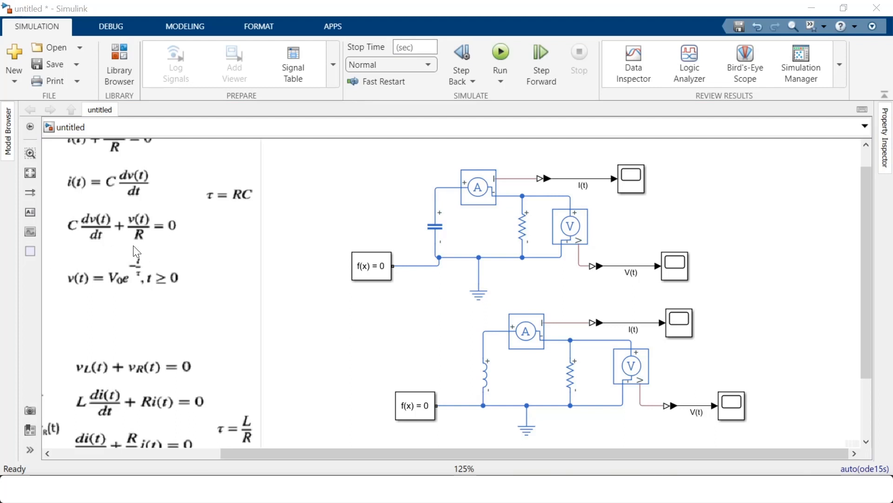
pyautogui.click(424, 48)
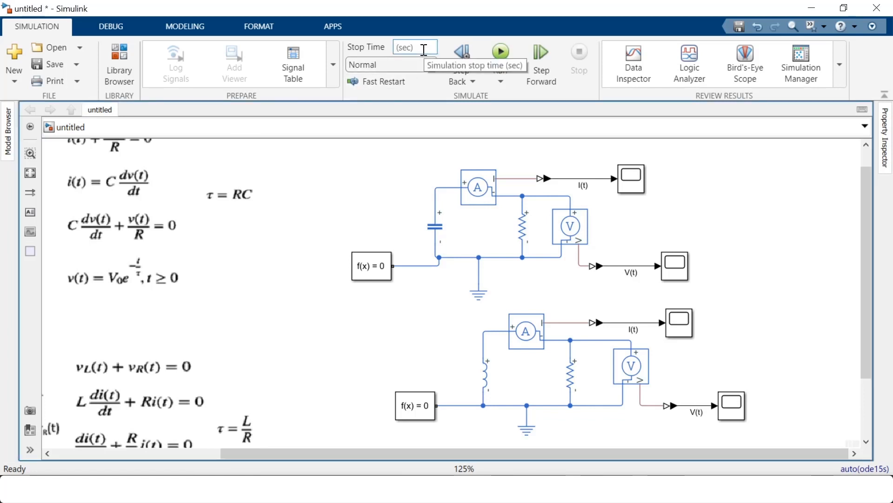
pyautogui.write('20e-3')
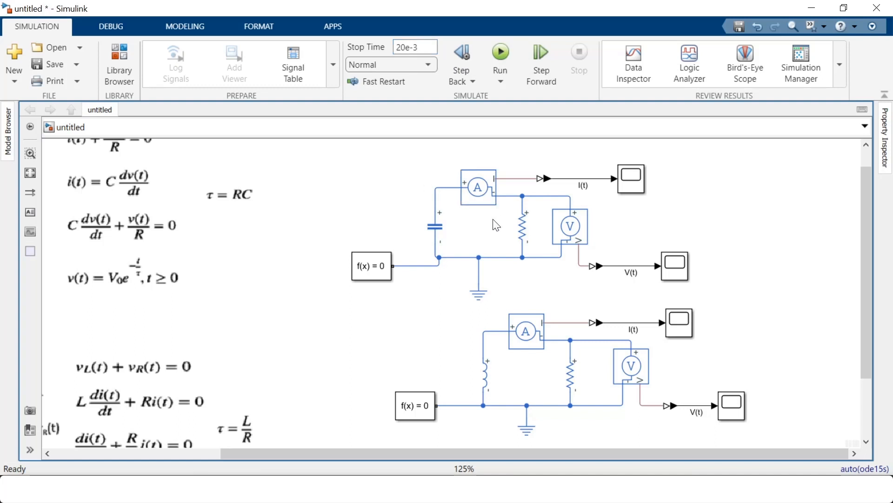
pyautogui.click(504, 48)
# - Open the RC current scope and examine the I(t) curve beside the circuit
pyautogui.click(631, 185)
pyautogui.doubleClick(639, 186)
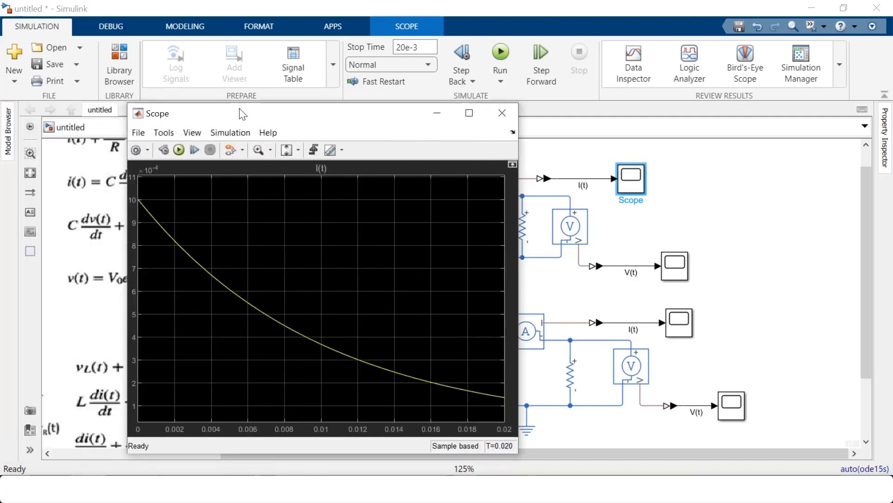
pyautogui.moveTo(226, 114); pyautogui.dragTo(141, 81)
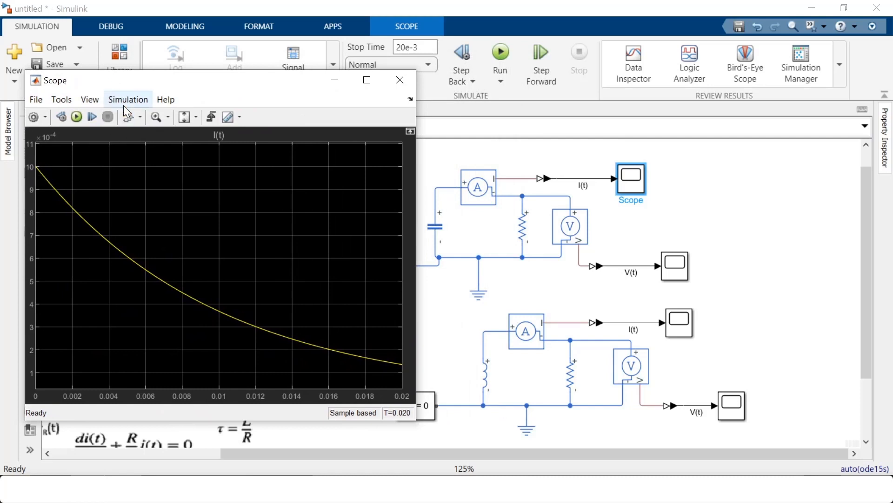
pyautogui.moveTo(141, 79); pyautogui.dragTo(131, 110)
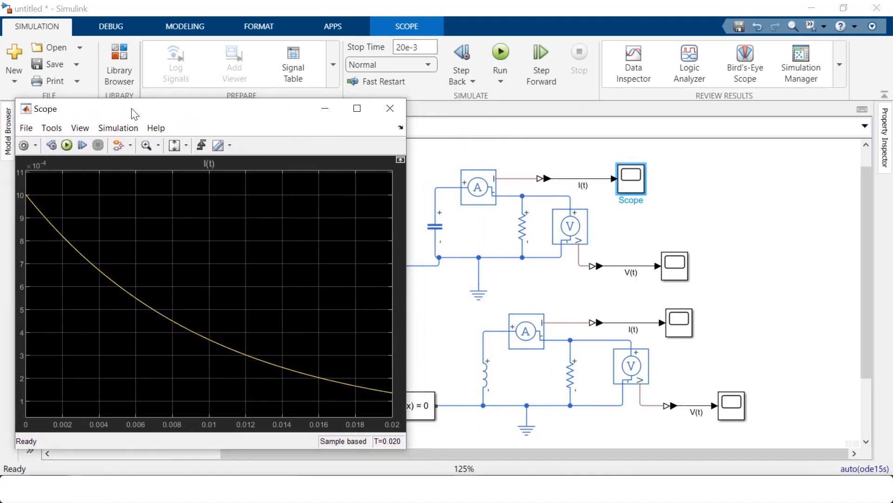
pyautogui.moveTo(285, 114); pyautogui.dragTo(280, 110)
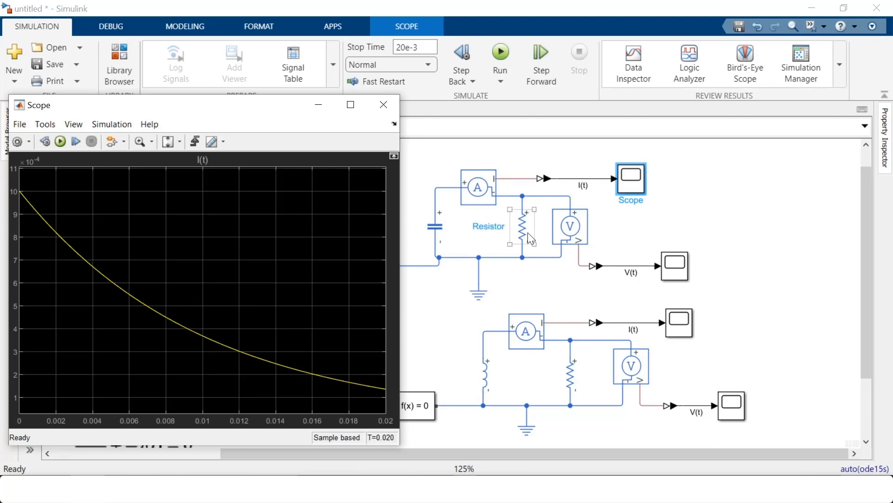
# - View the V(t) curve in the RC voltage scope, then close the scope window
pyautogui.click(683, 268)
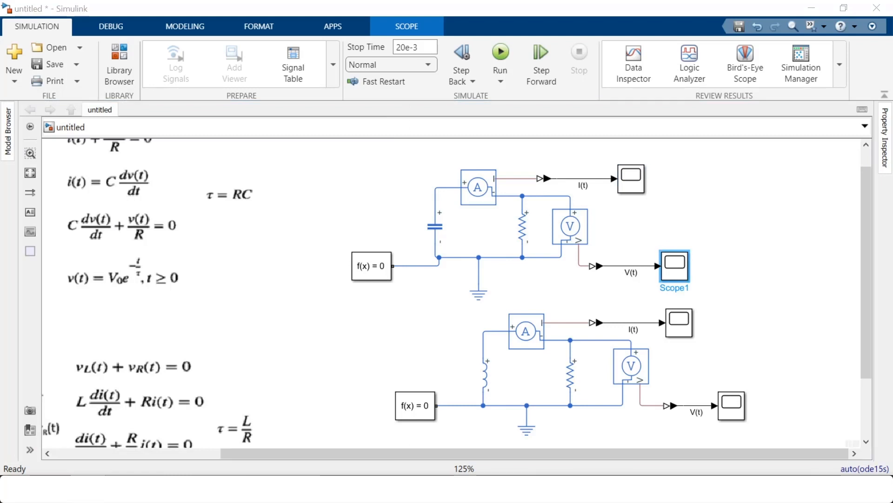
pyautogui.moveTo(26, 138); pyautogui.dragTo(317, 88)
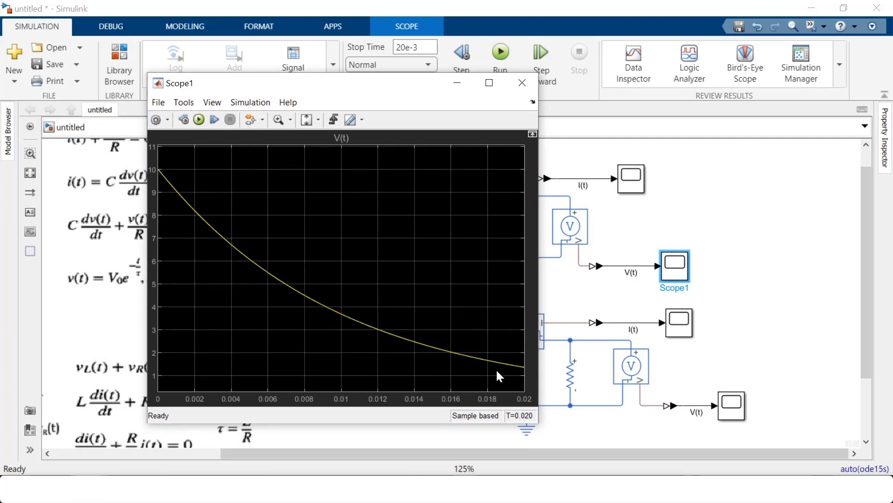
pyautogui.click(521, 82)
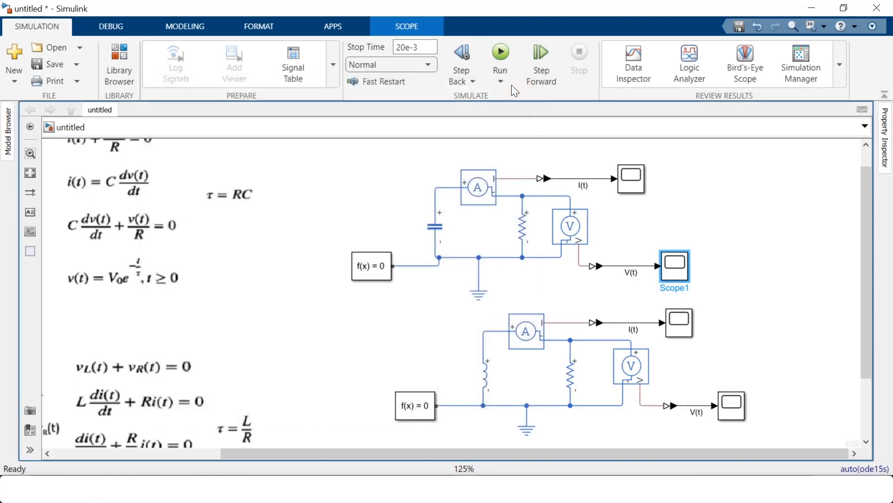
pyautogui.click(720, 264)
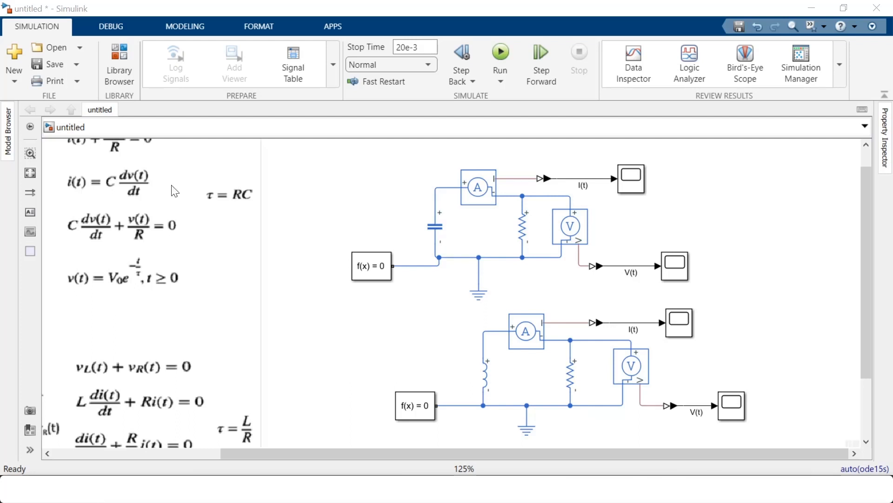
# - Change the simulation stop time to 2e-6 for the RL circuit and run the simulation again
pyautogui.click(422, 46)
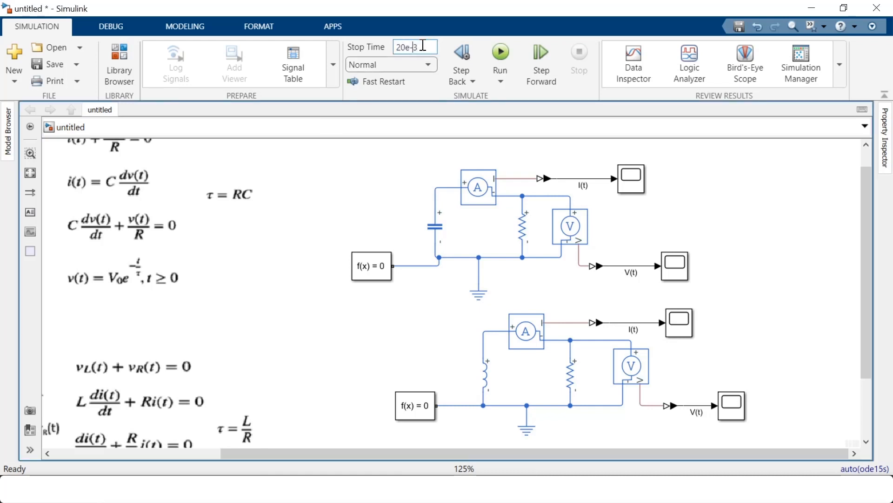
pyautogui.press('BackSpace')
pyautogui.press('BackSpace')
pyautogui.press('BackSpace')
pyautogui.press('BackSpace')
pyautogui.press('BackSpace')
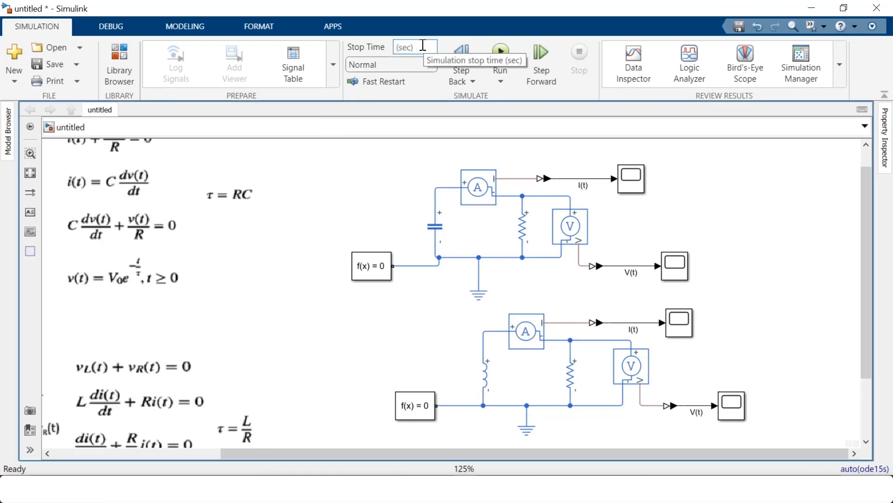
pyautogui.write('20e-6')
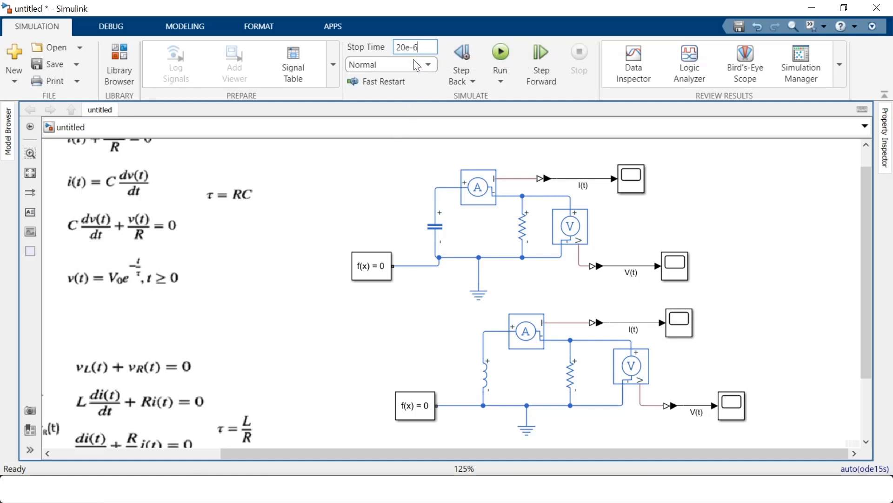
pyautogui.click(406, 47)
pyautogui.press('BackSpace')
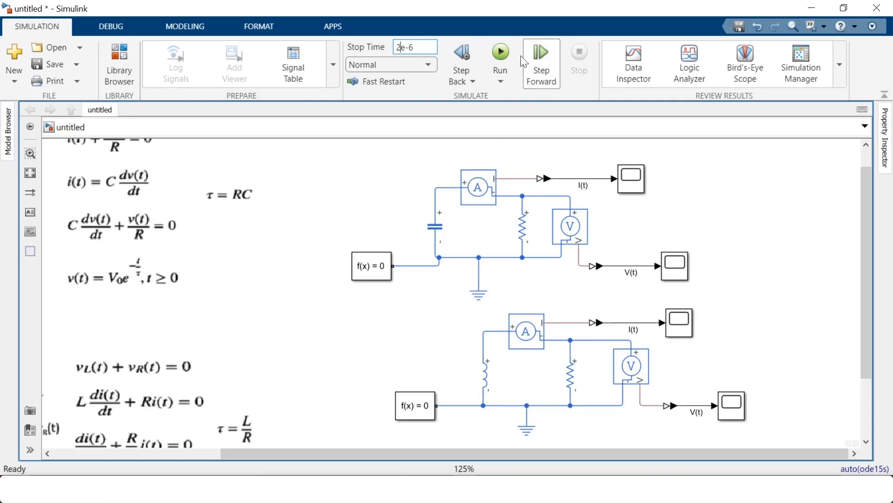
pyautogui.click(496, 55)
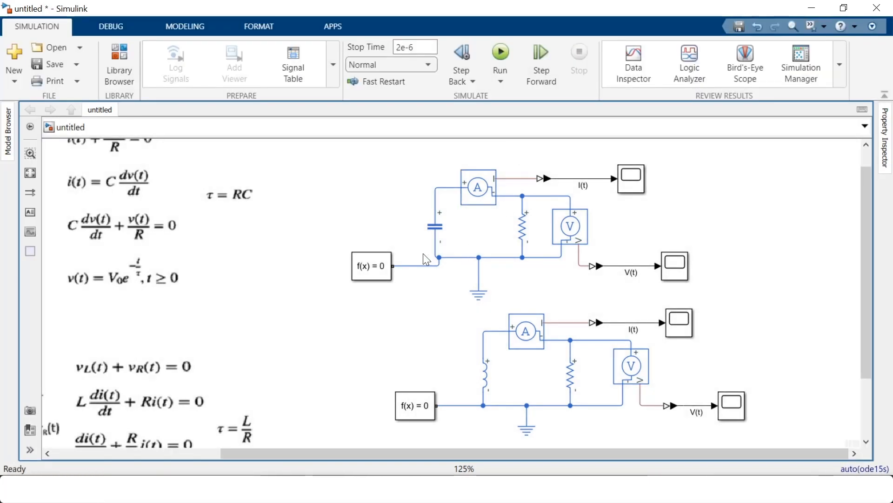
# - Open the RL current scope and examine its I(t) curve
pyautogui.click(687, 328)
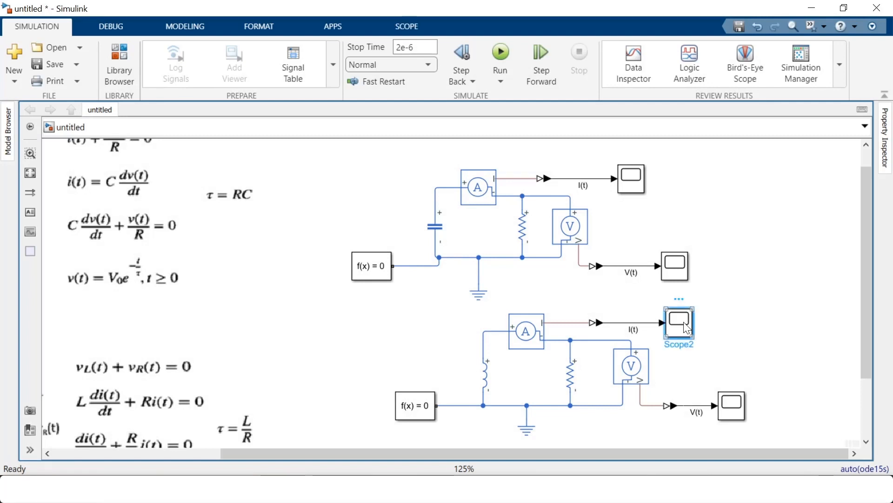
pyautogui.doubleClick(687, 328)
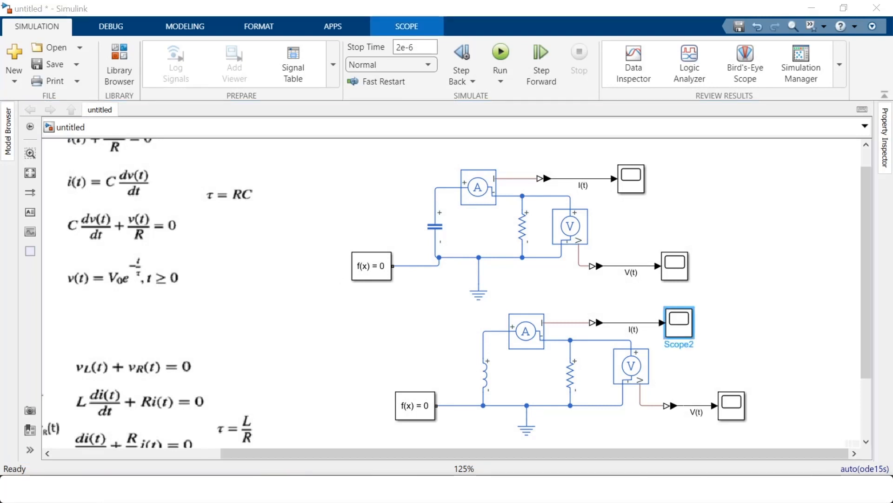
pyautogui.moveTo(341, 109); pyautogui.dragTo(263, 56)
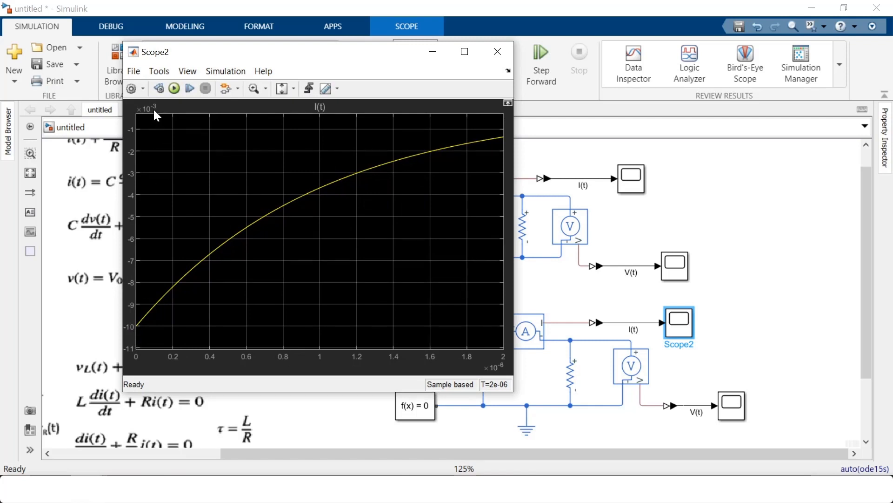
# - Close the RL current scope, then rotate the RL inductor by 180 degrees and reconnect it to the current sensor
pyautogui.moveTo(258, 47); pyautogui.dragTo(208, 48)
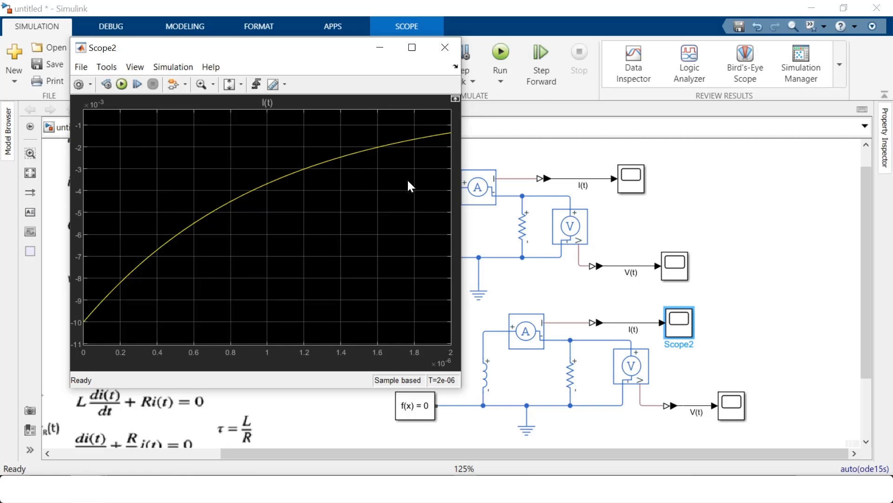
pyautogui.click(446, 45)
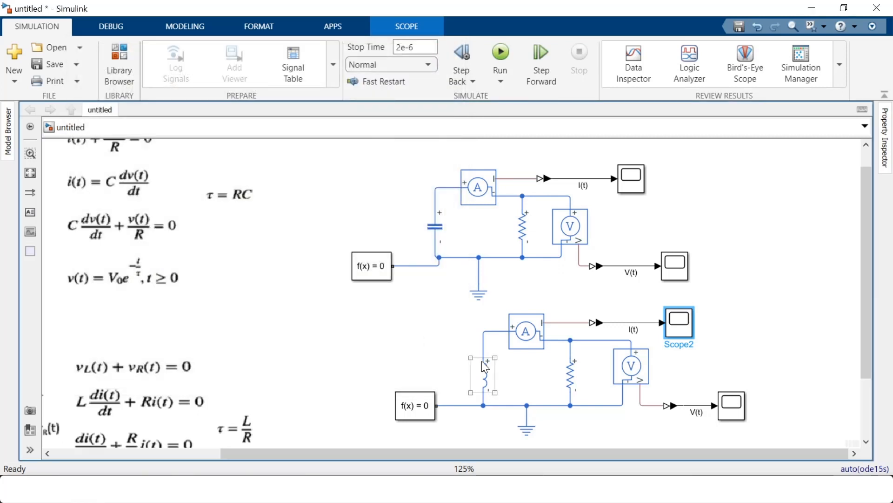
pyautogui.click(484, 343)
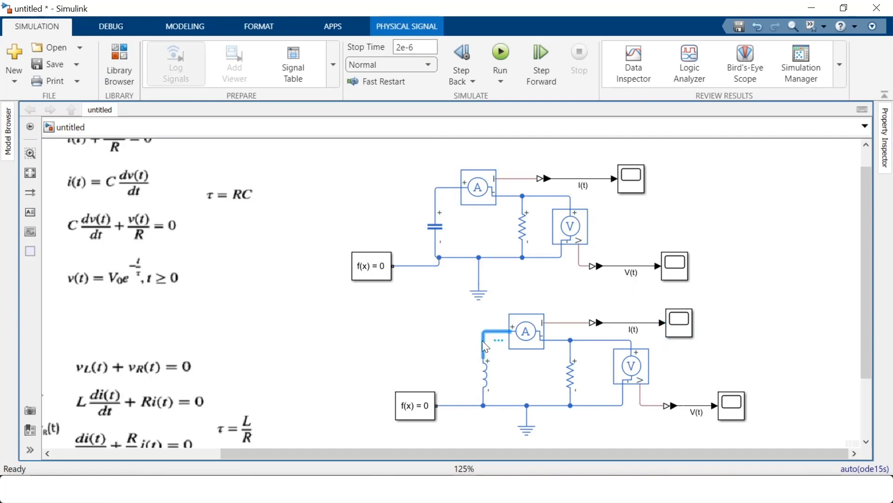
pyautogui.press('Delete')
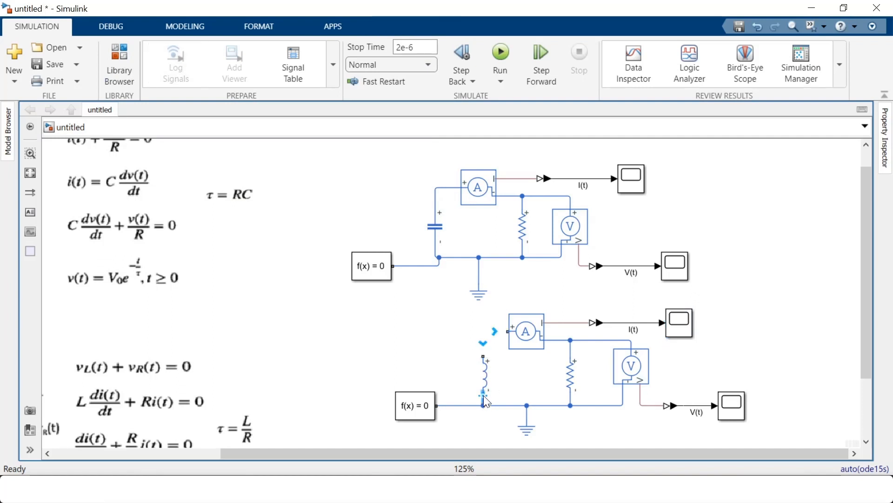
pyautogui.click(487, 374)
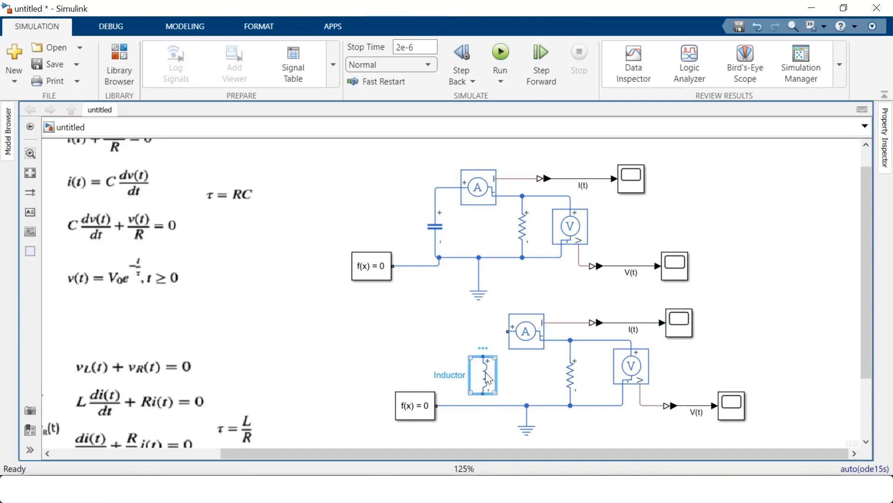
pyautogui.hotkey('ctrl', 'r')
pyautogui.hotkey('ctrl', 'r')
pyautogui.moveTo(478, 389); pyautogui.dragTo(484, 404)
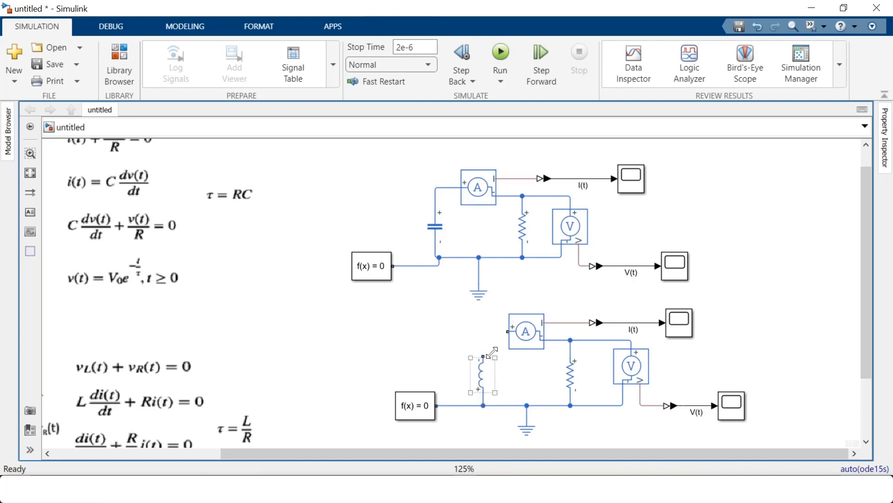
pyautogui.click(483, 355)
pyautogui.click(495, 331)
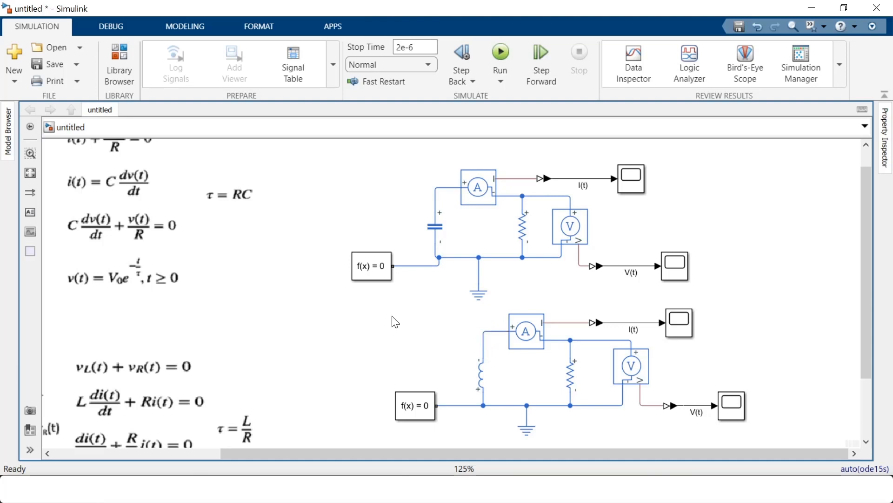
# - Rerun the simulation and examine the I(t) curve in the RL current scope with its window clear of the circuit
pyautogui.click(503, 55)
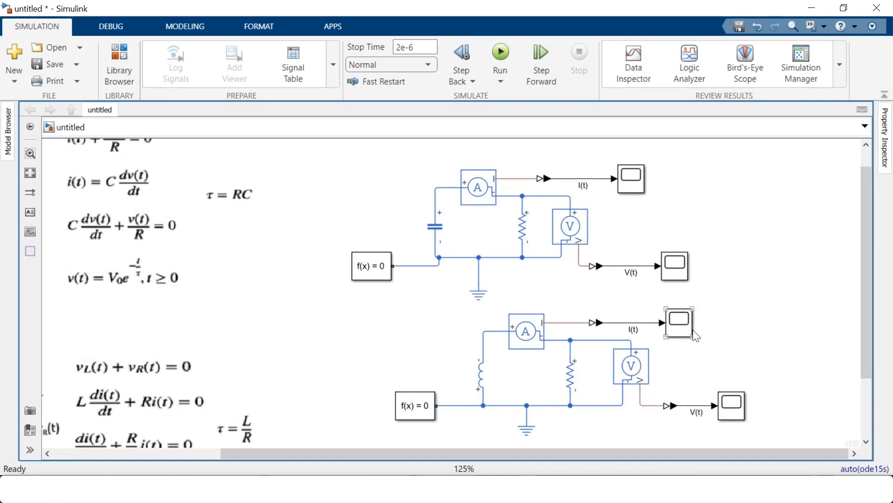
pyautogui.click(687, 328)
pyautogui.doubleClick(687, 329)
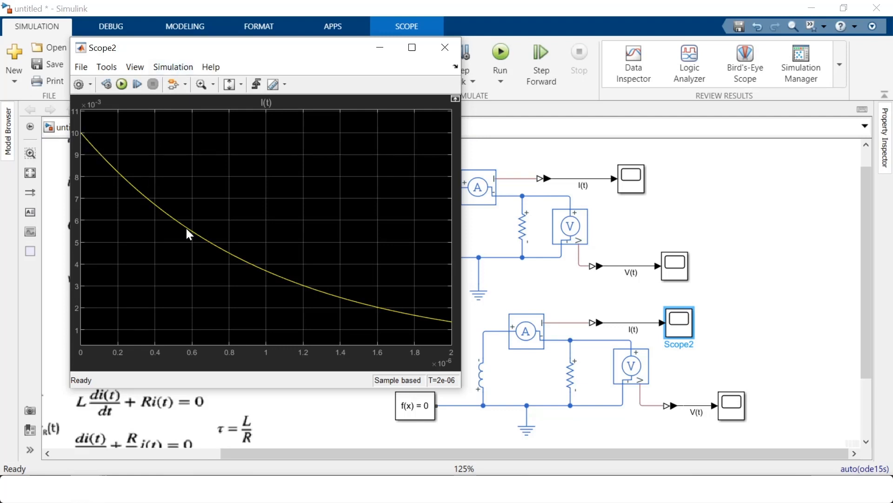
pyautogui.moveTo(325, 52); pyautogui.dragTo(295, 55)
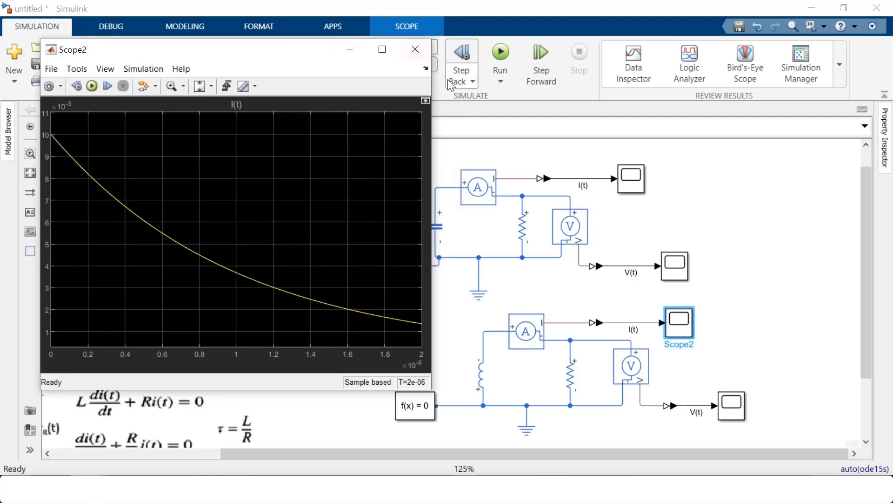
# - Open the RL voltage scope, examine its V(t) curve beside the circuit, and close the scope
pyautogui.click(724, 406)
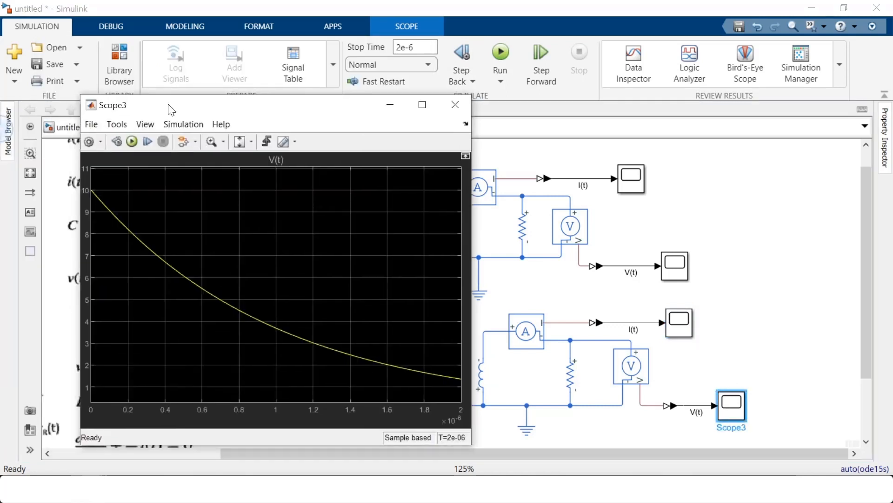
pyautogui.moveTo(169, 108); pyautogui.dragTo(131, 90)
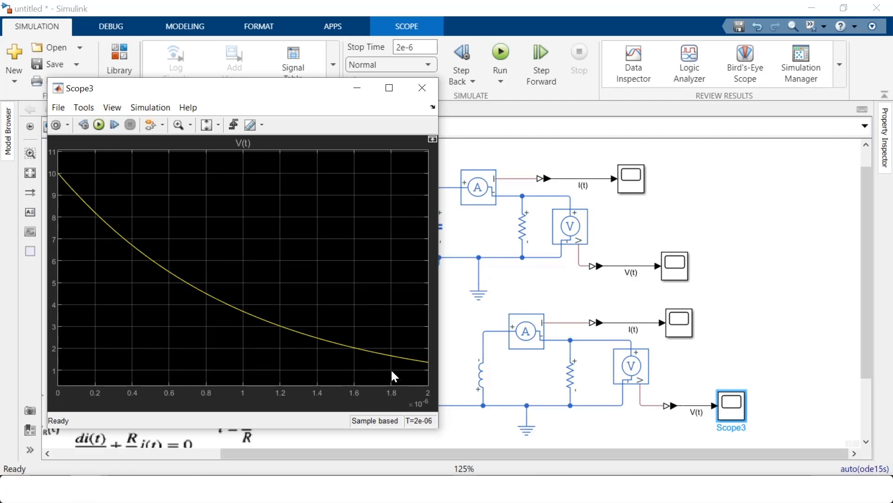
pyautogui.click(422, 87)
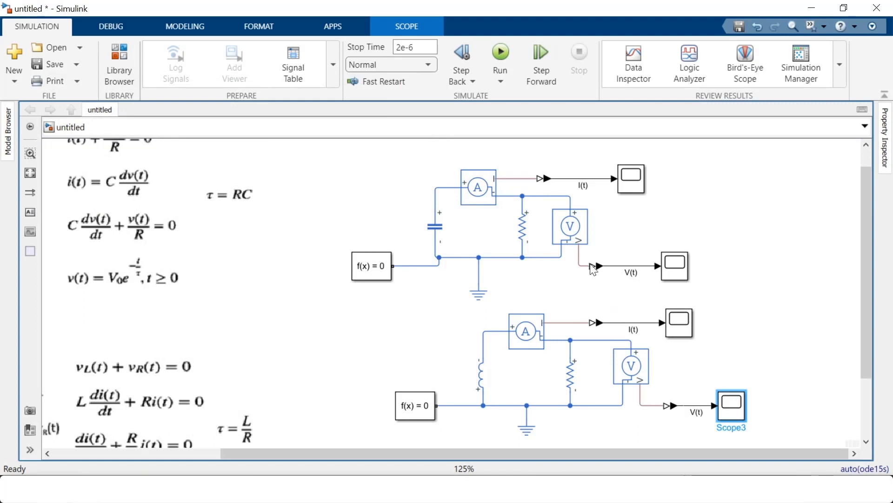
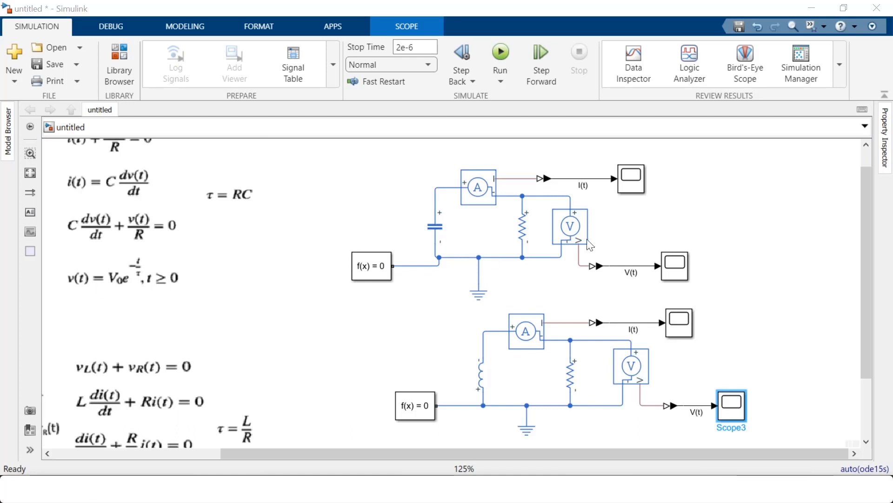
# - Paste the copied low-pass filter Bode plot image into the model and place it beside the circuits for viewing
pyautogui.click(736, 237)
pyautogui.moveTo(861, 257); pyautogui.dragTo(858, 335)
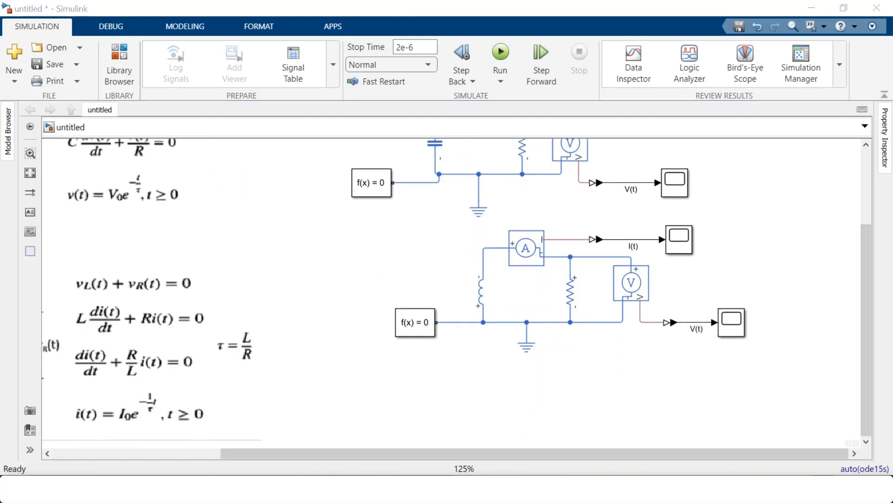
pyautogui.click(345, 258)
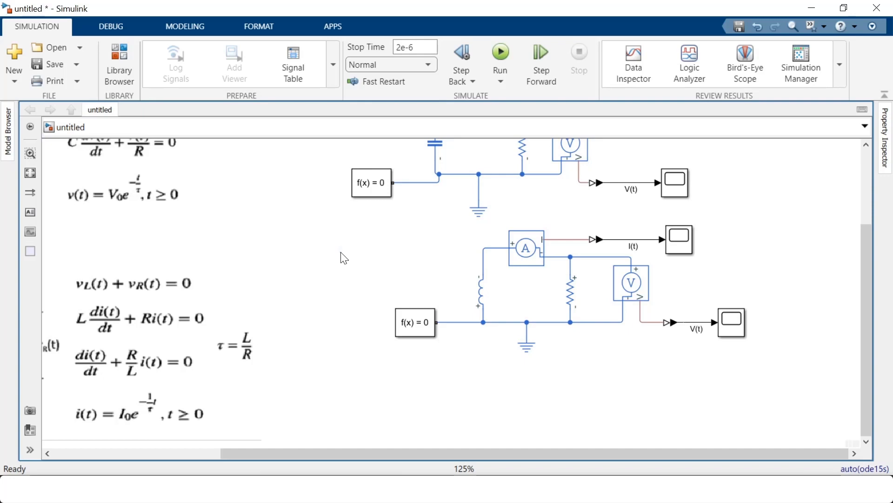
pyautogui.hotkey('ctrl', 'v')
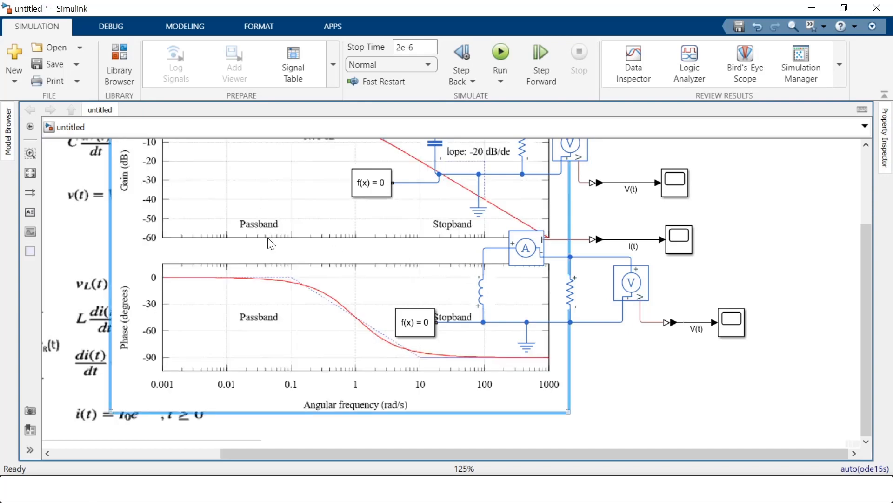
pyautogui.moveTo(271, 244); pyautogui.dragTo(747, 251)
pyautogui.scroll(-5, 631, 283)
pyautogui.scroll(-1, 455, 306)
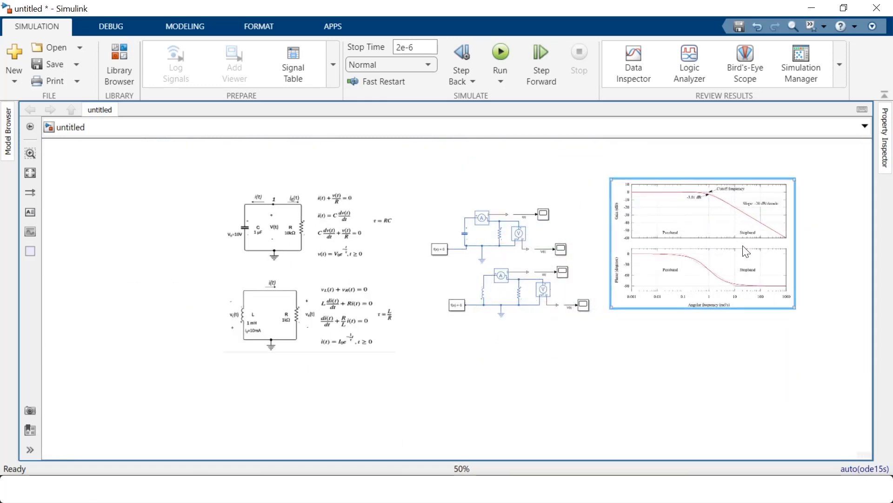
pyautogui.scroll(4, 791, 231)
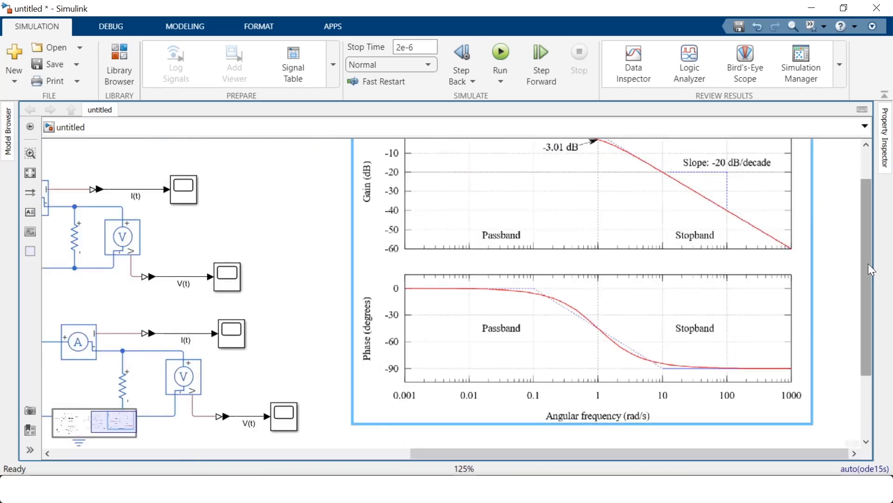
pyautogui.moveTo(872, 269); pyautogui.dragTo(867, 239)
pyautogui.click(847, 240)
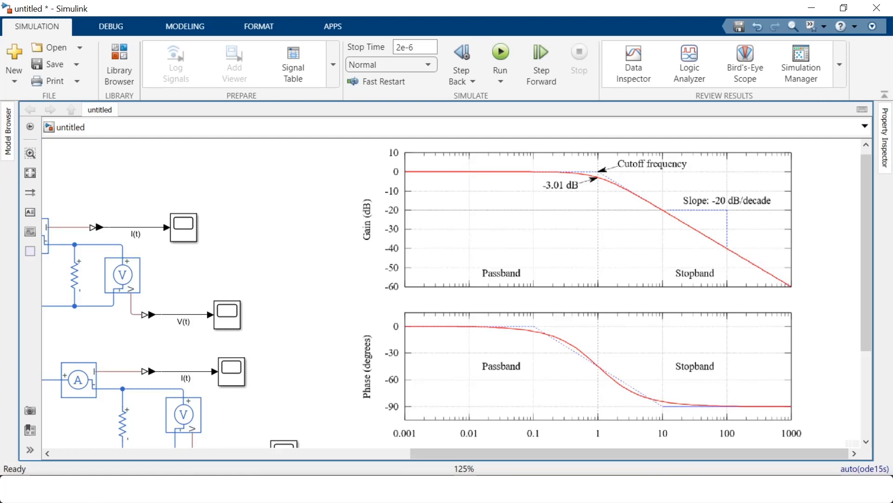
# - Delete the pasted Bode plot image from the model
pyautogui.click(603, 240)
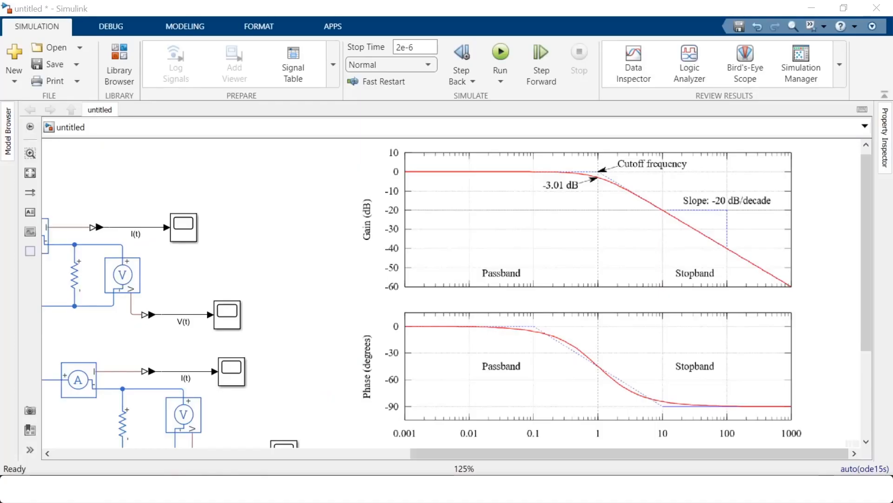
pyautogui.click(538, 283)
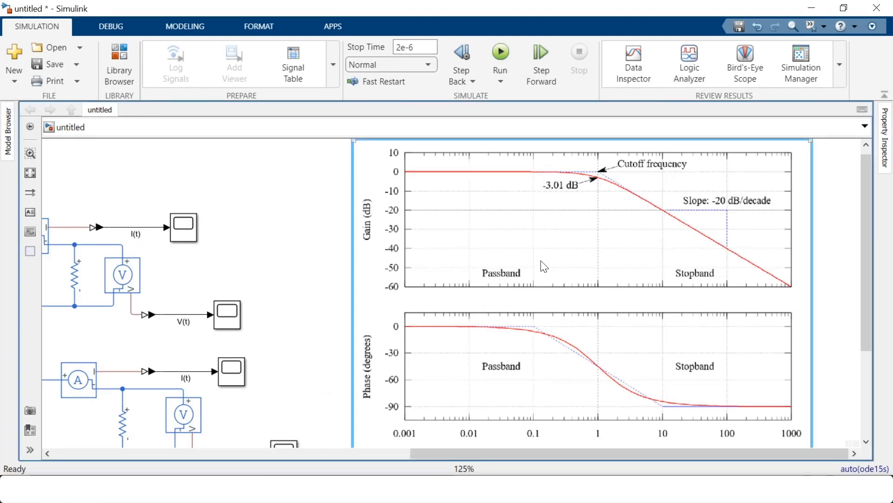
pyautogui.press('Delete')
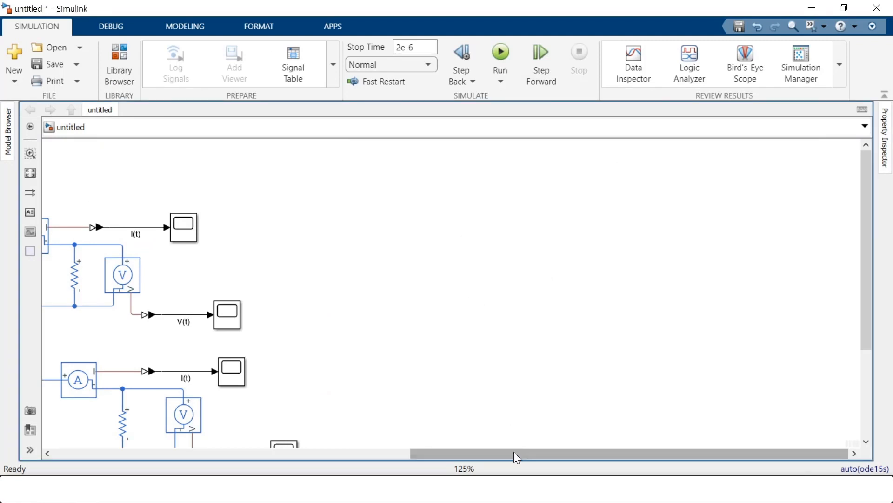
# - Move the complete RC circuit upward on the canvas to leave more space above the RL circuit
pyautogui.moveTo(513, 453); pyautogui.dragTo(336, 440)
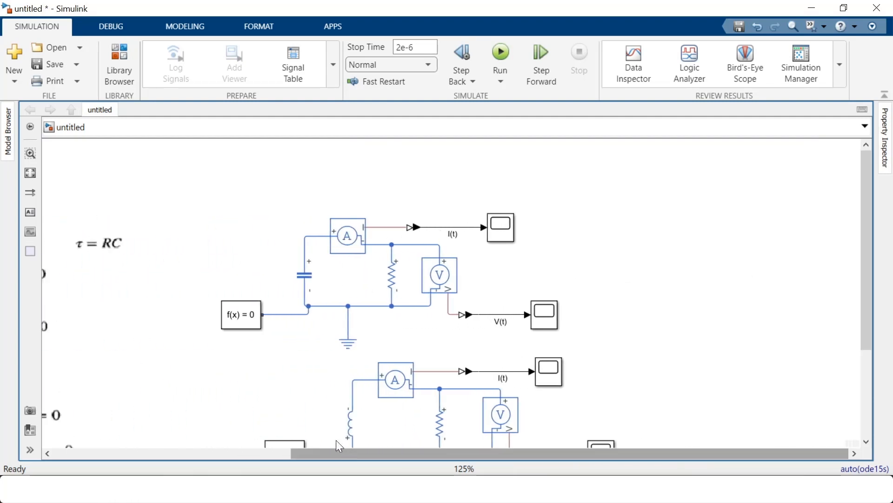
pyautogui.moveTo(168, 171); pyautogui.dragTo(575, 349)
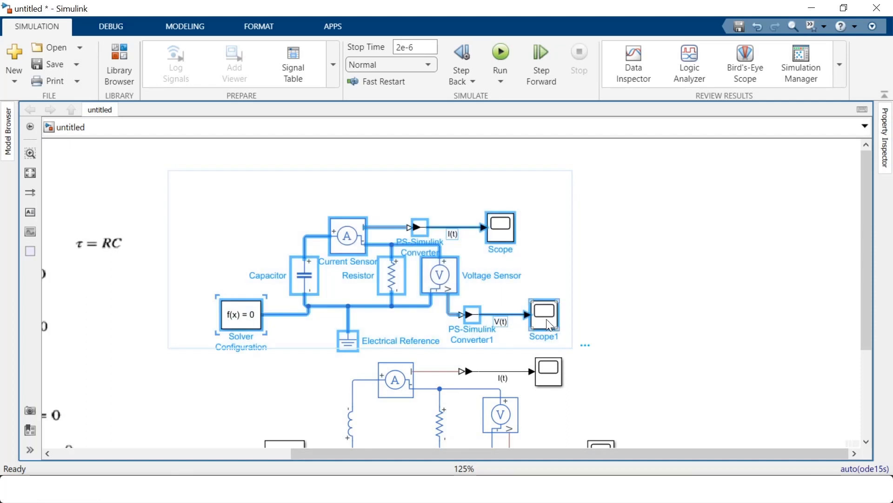
pyautogui.moveTo(544, 317); pyautogui.dragTo(545, 258)
pyautogui.click(582, 237)
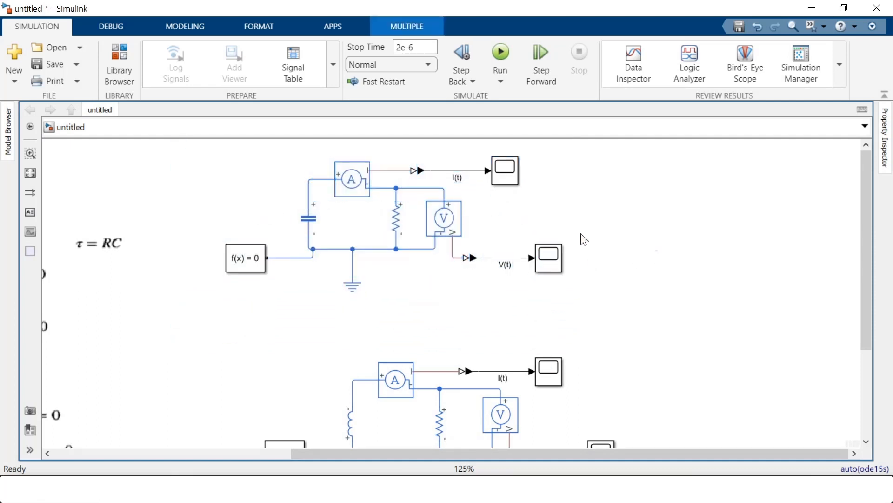
# - Delete the RC circuit's wires at the Solver Configuration block, both capacitor terminals and the current sensor's electrical ports
pyautogui.click(303, 259)
pyautogui.press('Delete')
pyautogui.click(327, 250)
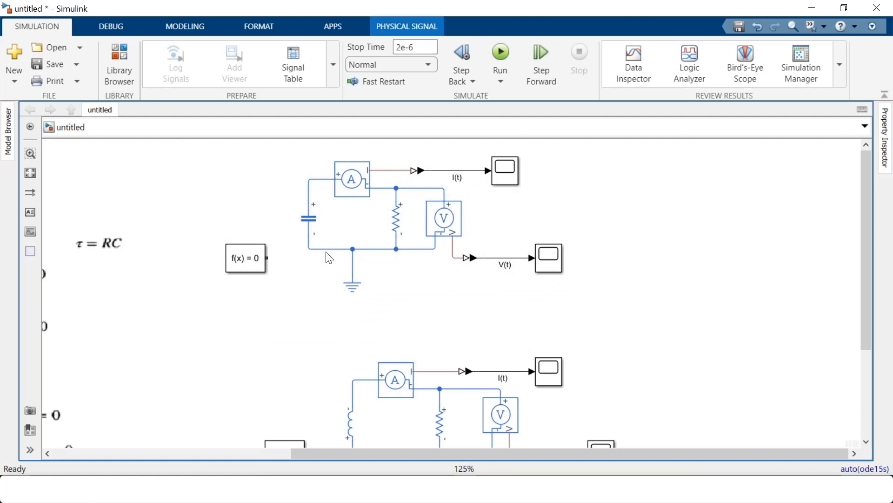
pyautogui.press('Delete')
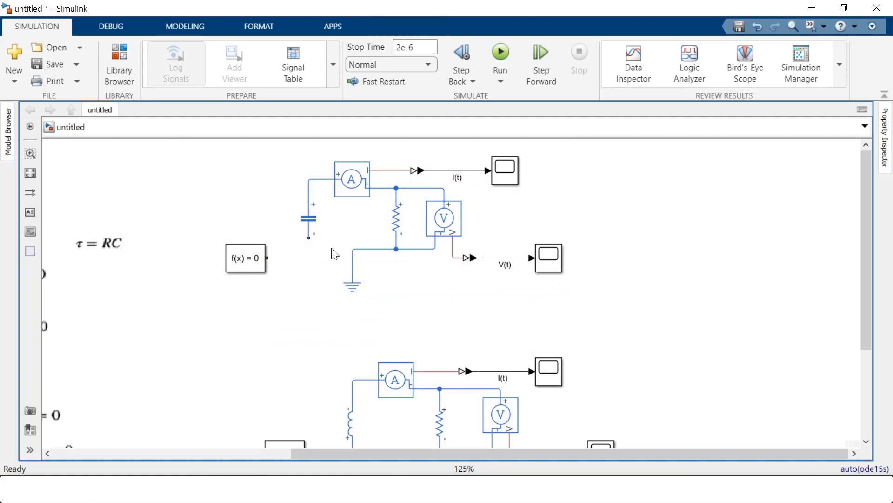
pyautogui.click(379, 187)
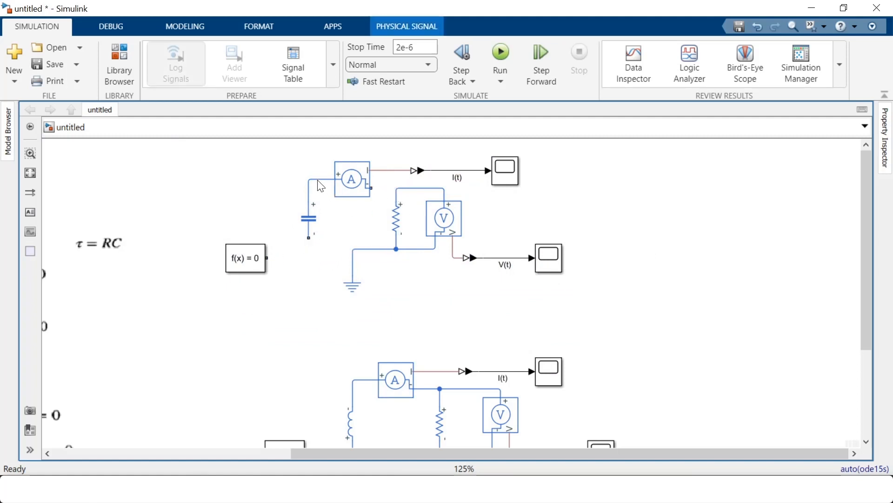
pyautogui.press('Delete')
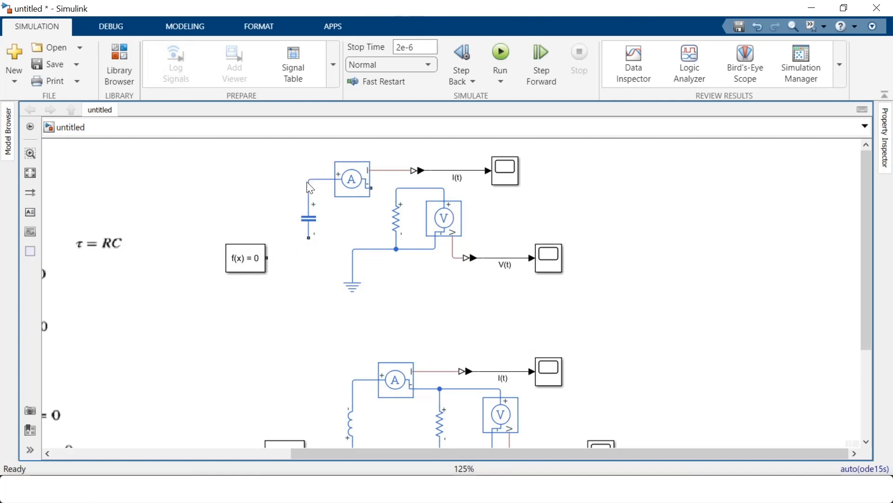
pyautogui.click(306, 180)
pyautogui.press('Delete')
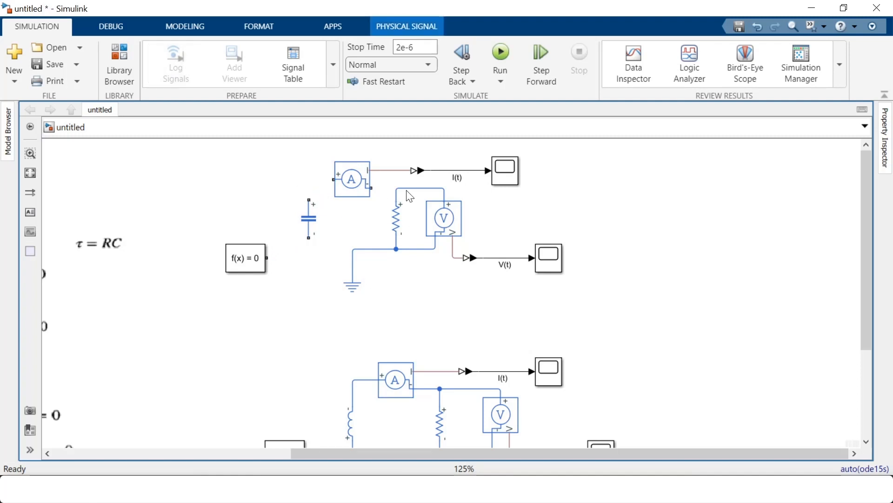
# - Disconnect the RC resistor from the voltage sensor and ground line, move it above the Solver Configuration block and rotate it horizontal
pyautogui.click(408, 188)
pyautogui.press('Delete')
pyautogui.click(398, 215)
pyautogui.click(396, 244)
pyautogui.press('Delete')
pyautogui.moveTo(394, 221); pyautogui.dragTo(264, 191)
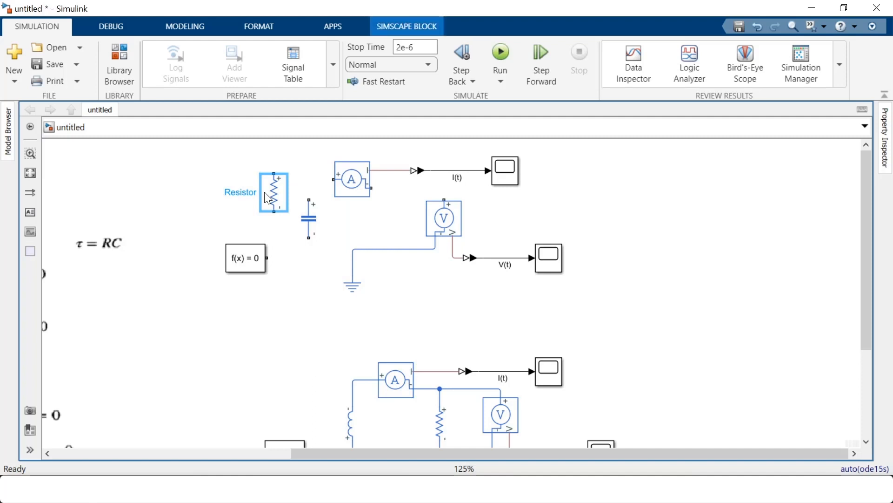
pyautogui.hotkey('ctrl', 'r')
# - Rearrange the RC blocks with the capacitor beside the voltage sensor, the current sensor higher, and the resistor nearer to them
pyautogui.moveTo(309, 222); pyautogui.dragTo(392, 224)
pyautogui.click(322, 243)
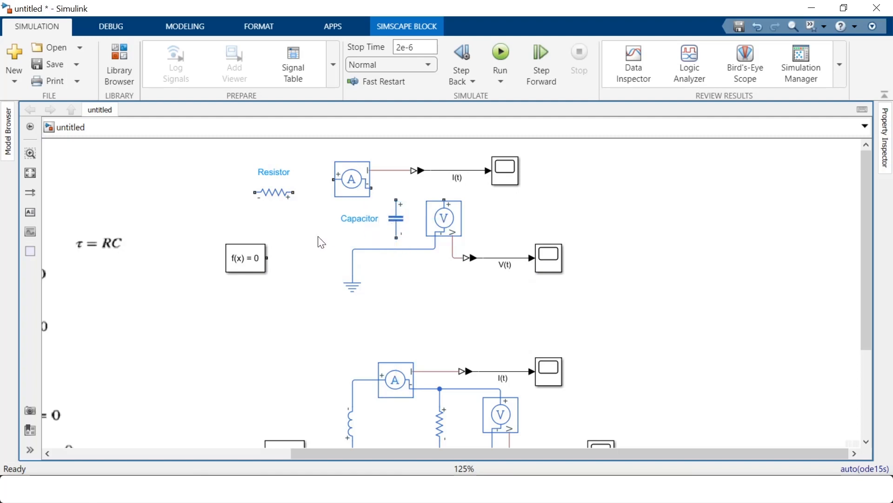
pyautogui.moveTo(354, 183); pyautogui.dragTo(354, 165)
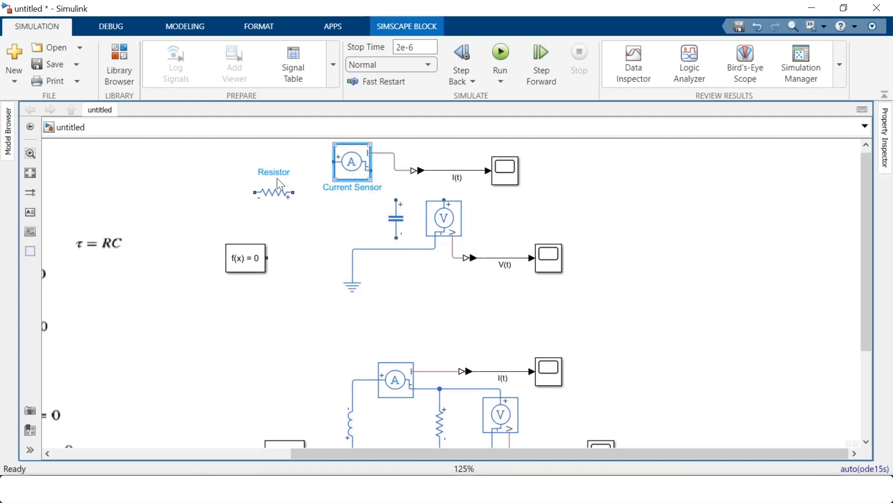
pyautogui.moveTo(278, 181); pyautogui.dragTo(302, 195)
pyautogui.click(322, 234)
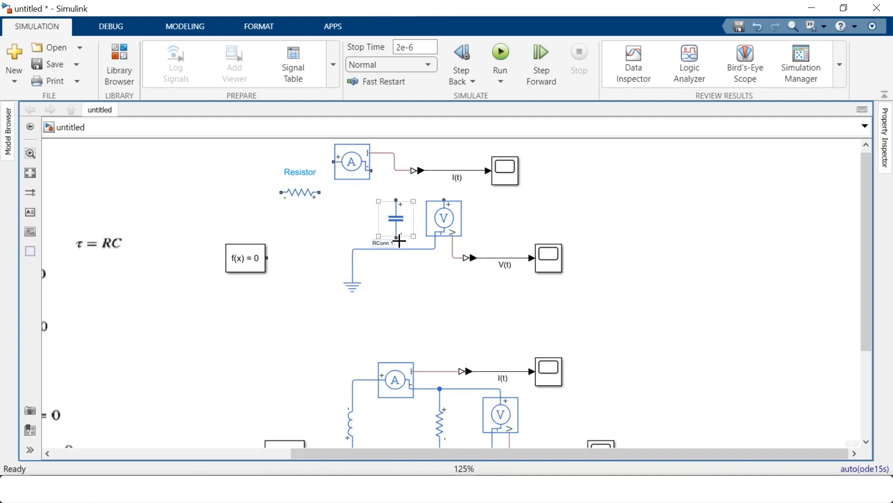
# - Wire the RC capacitor between the ground line and the resistor, and move the Solver Configuration block lower
pyautogui.moveTo(399, 240); pyautogui.dragTo(397, 249)
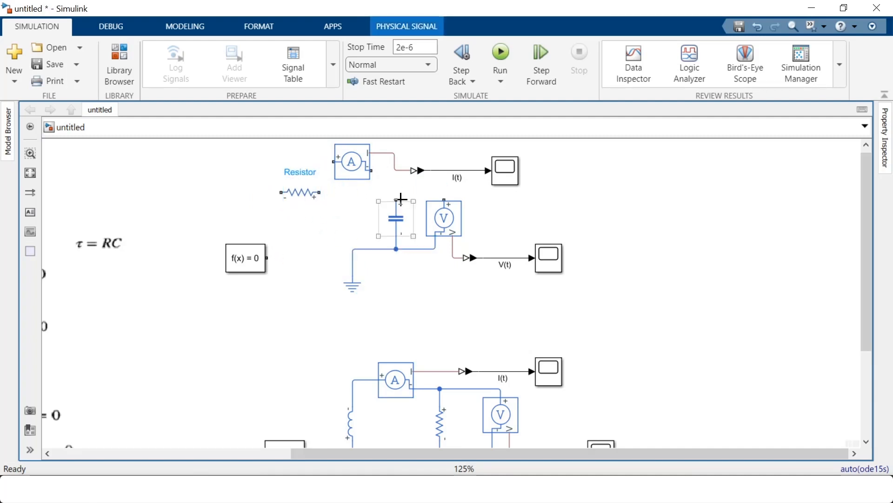
pyautogui.moveTo(400, 200); pyautogui.dragTo(331, 192)
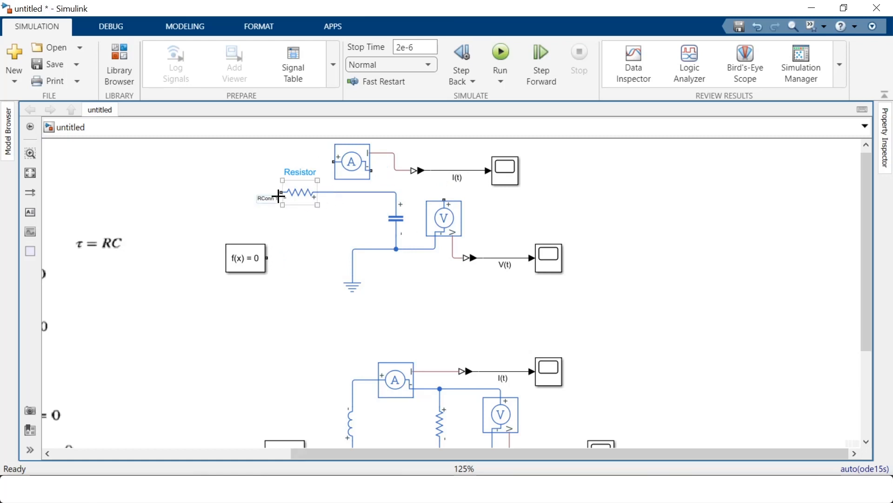
pyautogui.moveTo(246, 266); pyautogui.dragTo(247, 311)
pyautogui.click(223, 234)
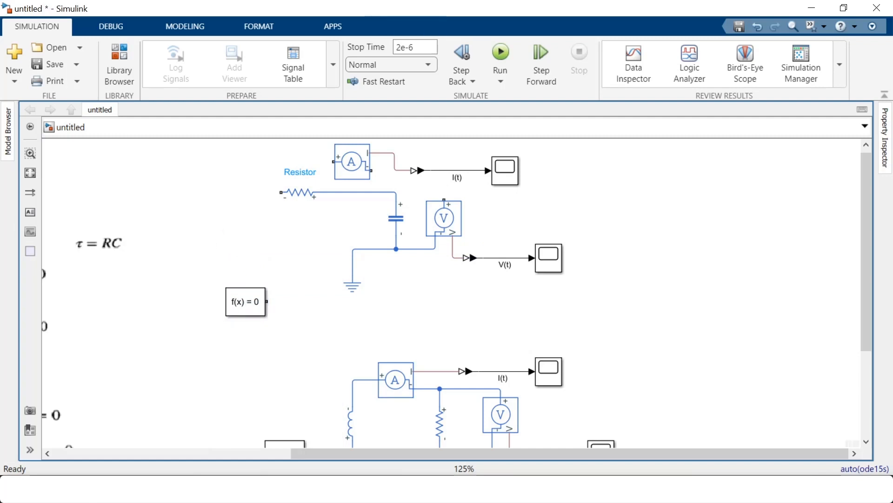
# - Look through the Simscape Electrical Sources library for a suitable voltage source block
pyautogui.hotkey('alt', 'Tab')
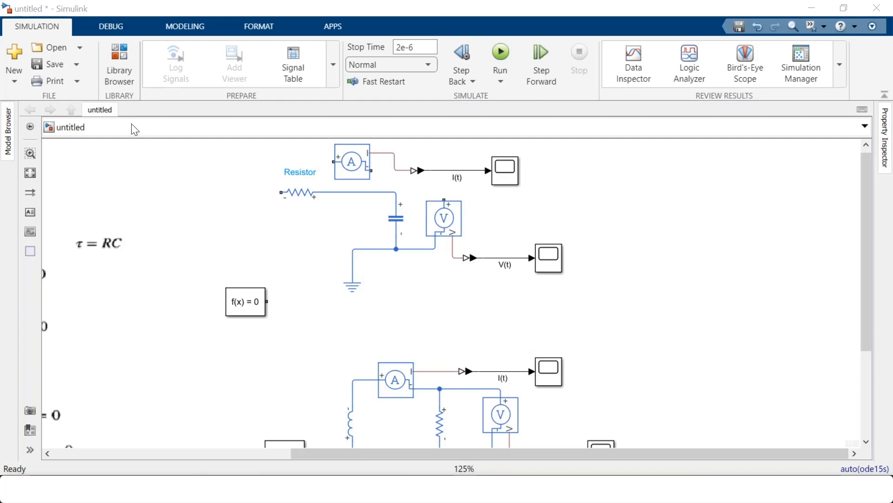
pyautogui.click(129, 71)
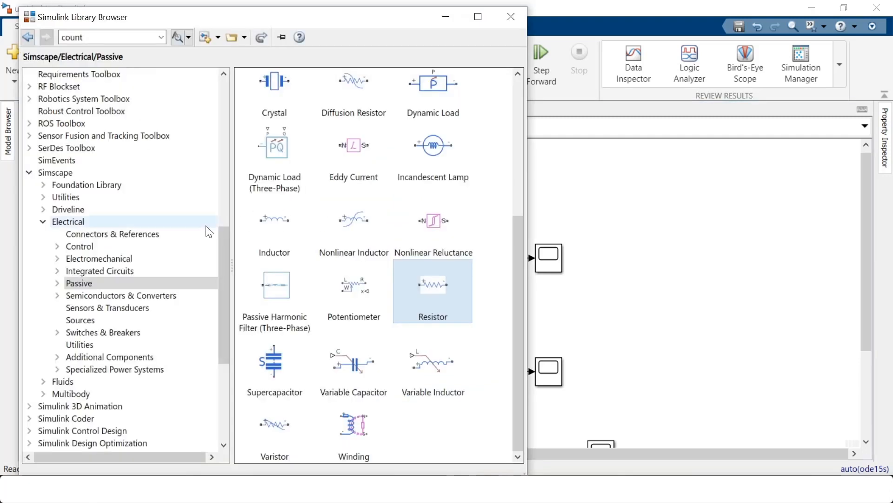
pyautogui.click(72, 222)
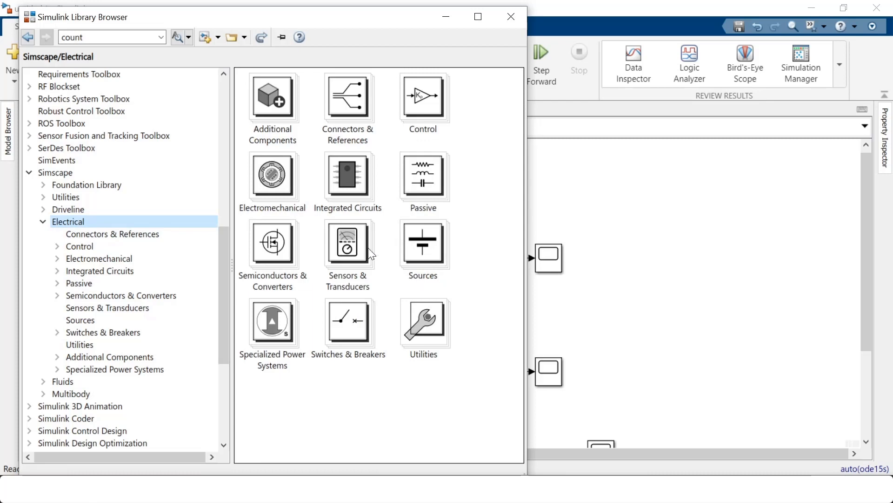
pyautogui.doubleClick(406, 255)
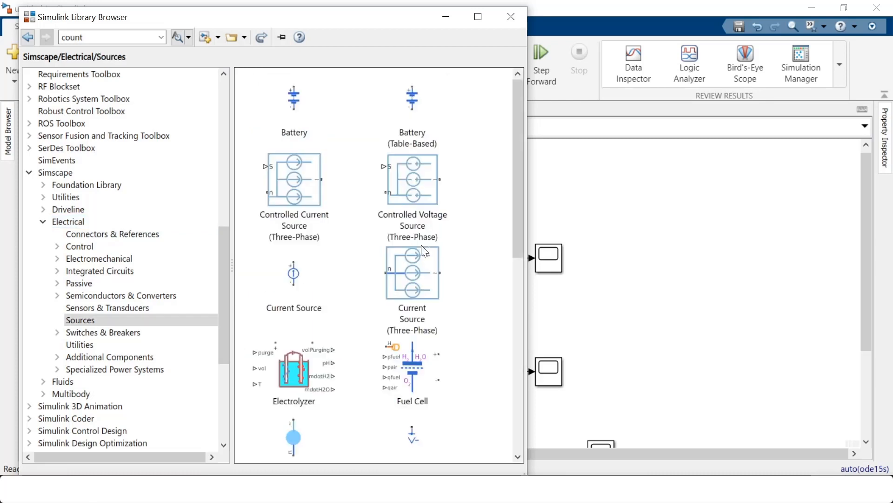
pyautogui.scroll(-3, 339, 296)
pyautogui.scroll(-5, 338, 297)
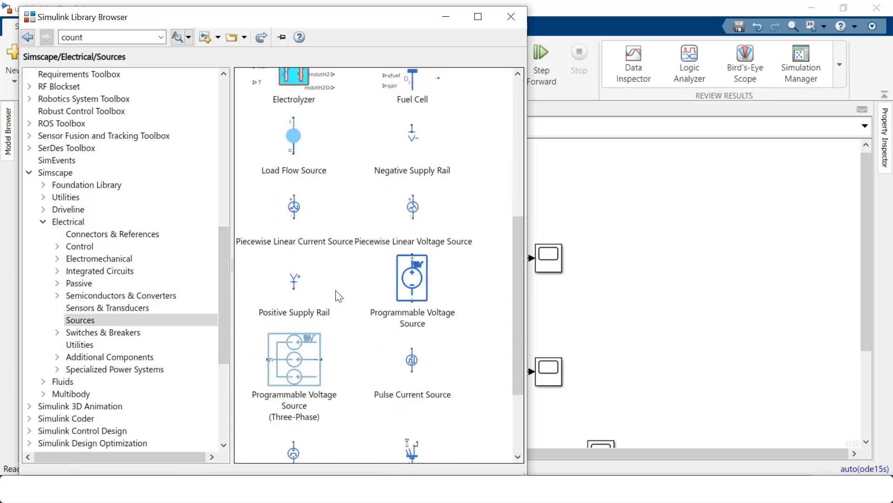
pyautogui.scroll(-5, 339, 296)
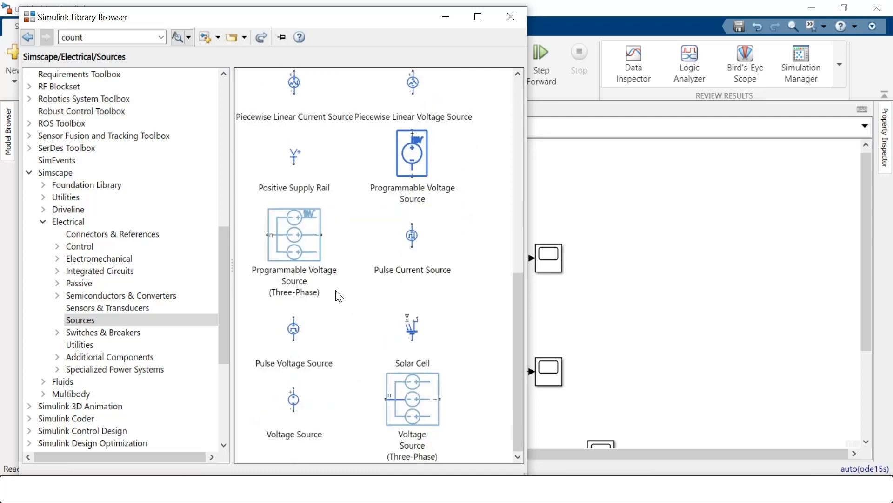
pyautogui.scroll(10, 339, 297)
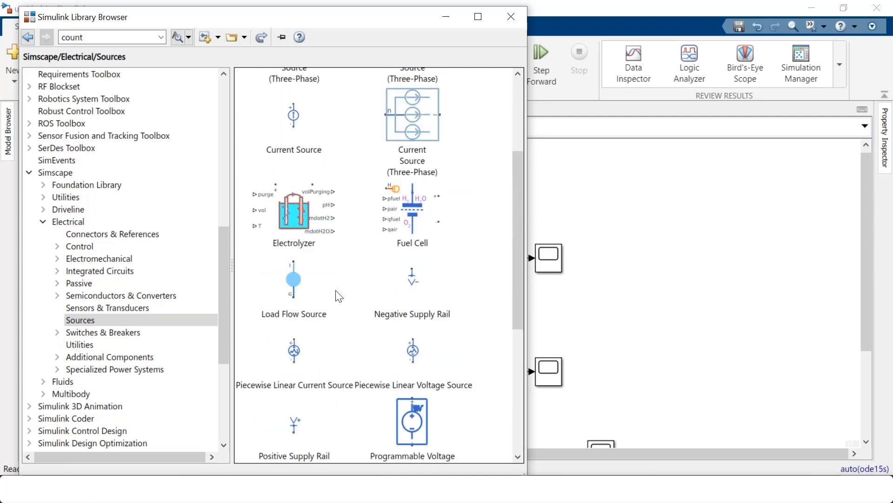
pyautogui.scroll(3, 339, 297)
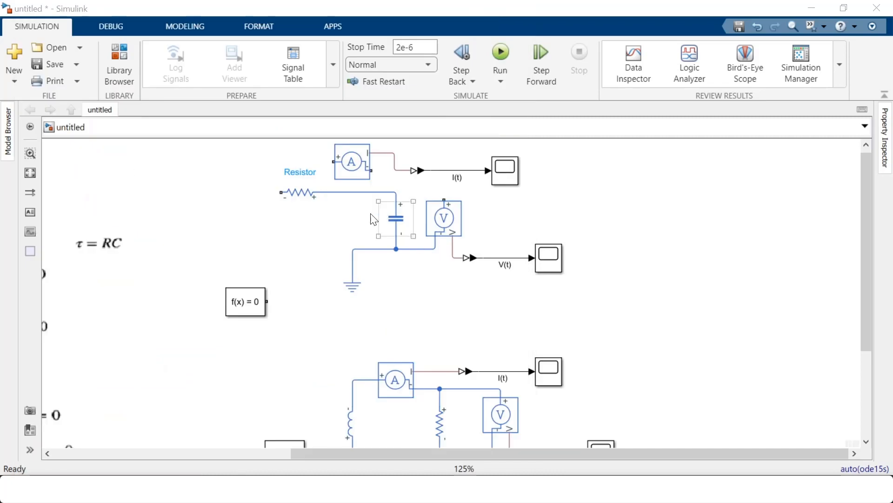
# - Add a Controlled Voltage Source from Simscape's Foundation Library electrical sources and place it between the resistor and the Solver Configuration block
pyautogui.click(121, 68)
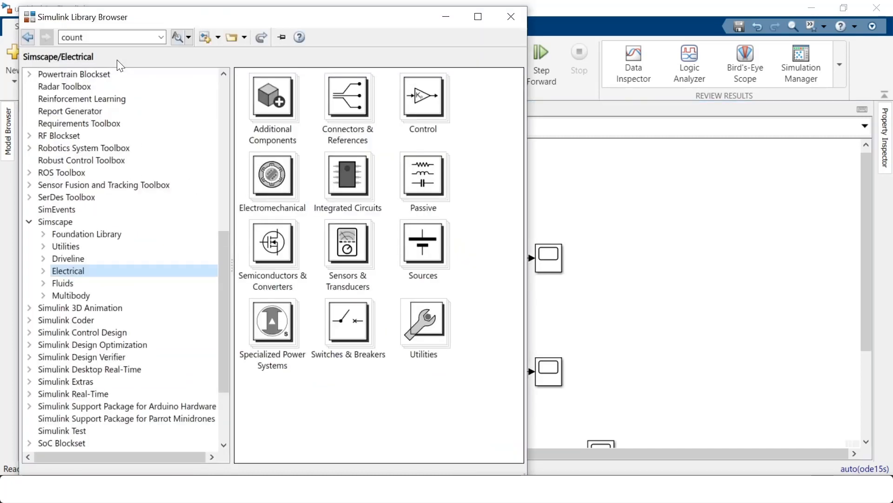
pyautogui.click(55, 222)
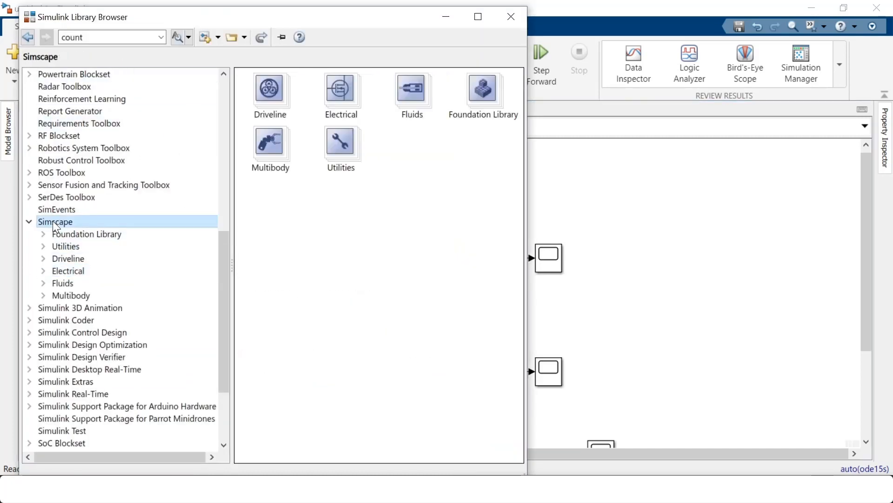
pyautogui.click(93, 234)
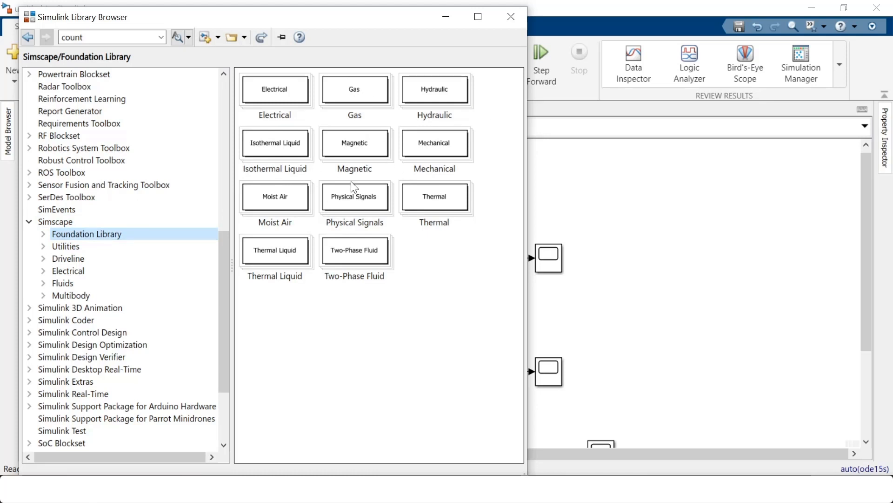
pyautogui.doubleClick(269, 95)
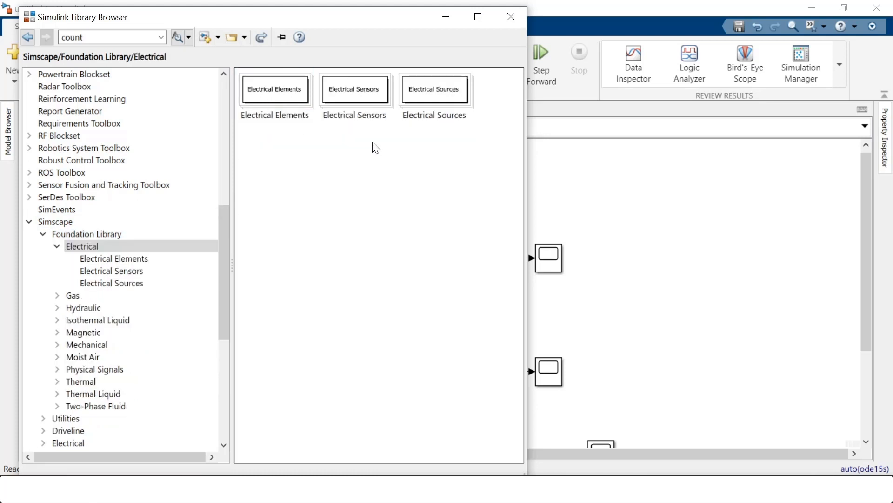
pyautogui.doubleClick(435, 93)
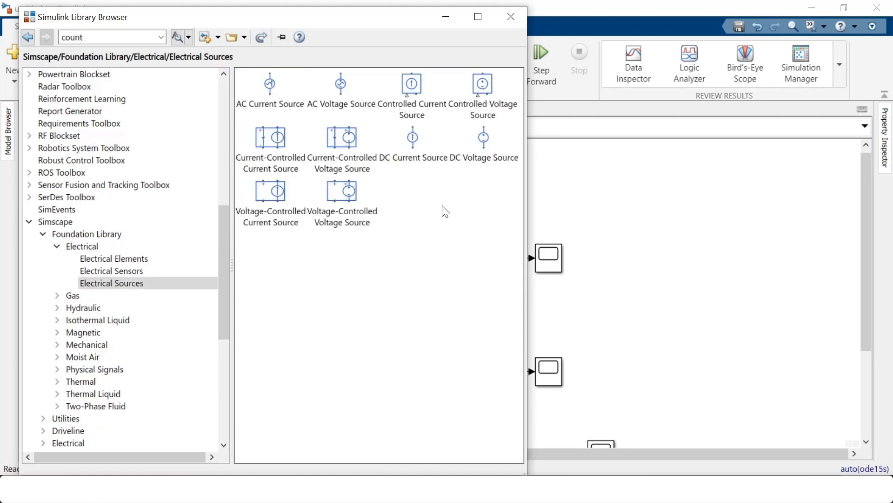
pyautogui.click(482, 92)
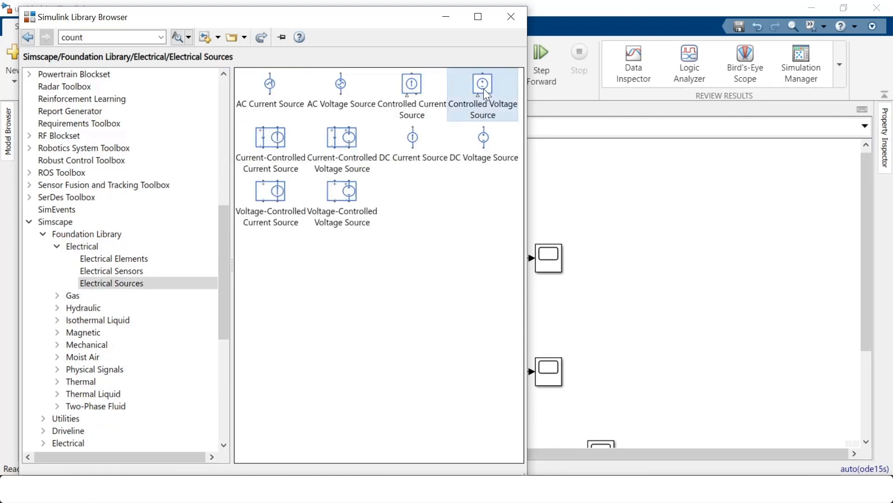
pyautogui.click(625, 271)
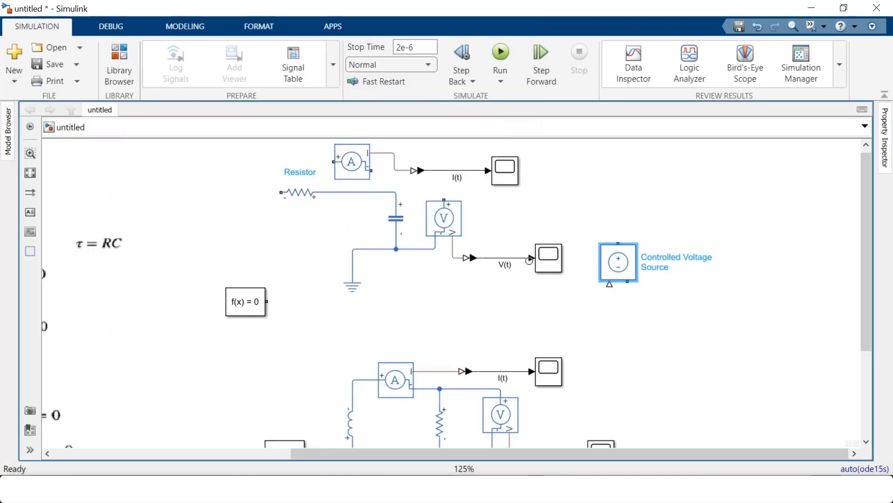
pyautogui.moveTo(615, 266); pyautogui.dragTo(273, 242)
pyautogui.click(174, 235)
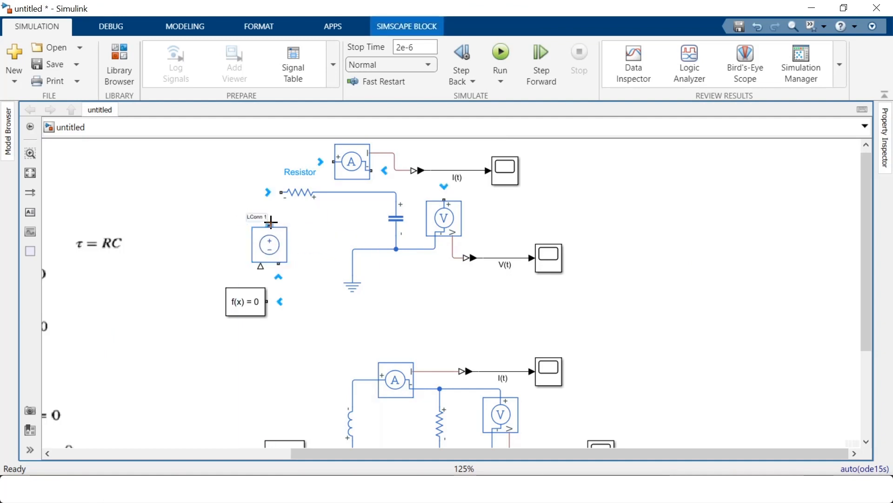
# - Wire the Controlled Voltage Source between the resistor's free end and the ground line, and connect the Solver Configuration block to that line
pyautogui.click(268, 193)
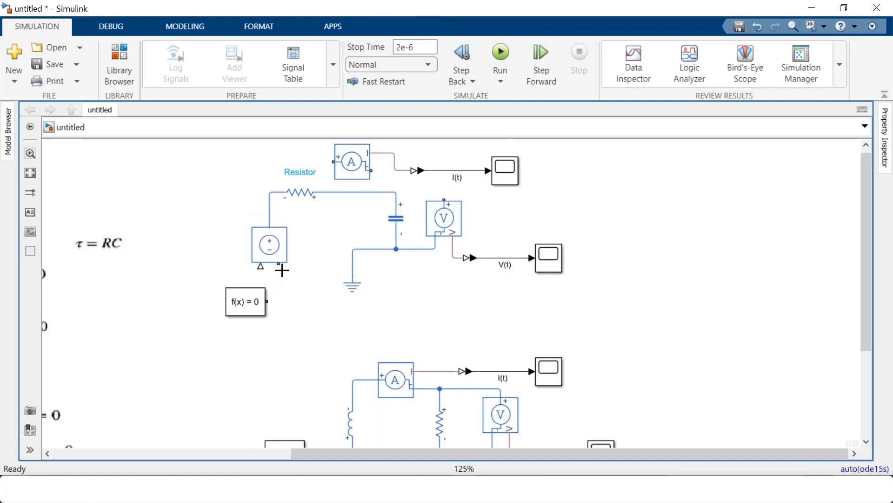
pyautogui.moveTo(281, 267); pyautogui.dragTo(353, 263)
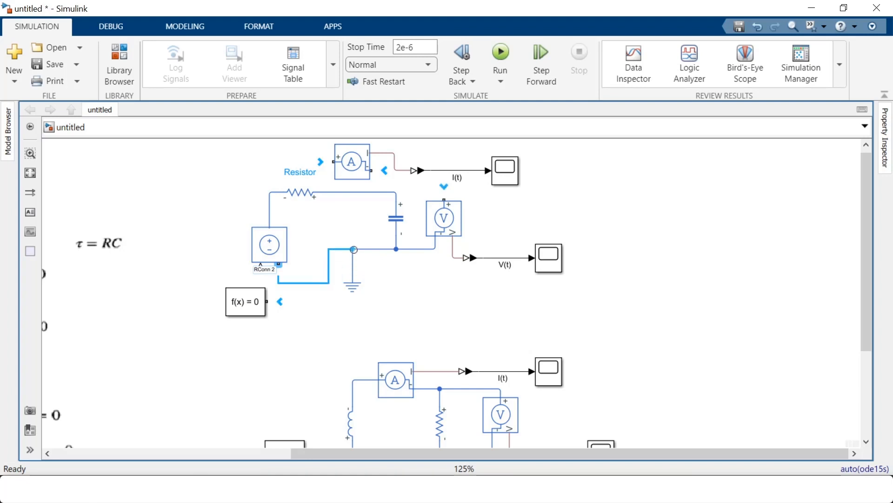
pyautogui.moveTo(274, 249); pyautogui.dragTo(248, 236)
pyautogui.click(308, 284)
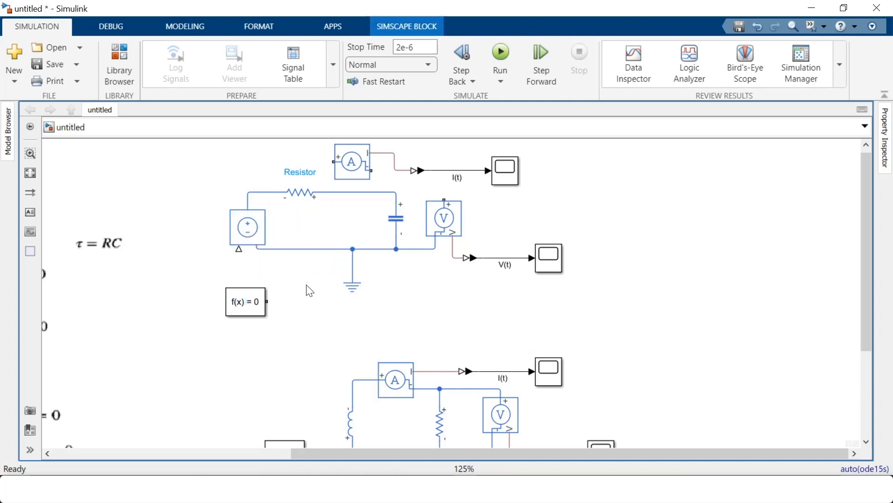
pyautogui.moveTo(273, 299); pyautogui.dragTo(307, 250)
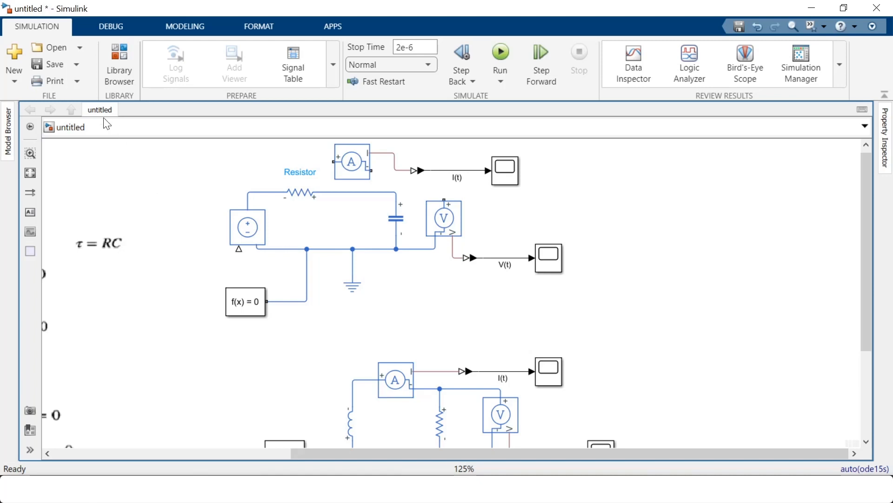
# - Add a Sine Wave block from the Simulink Sources library and place it beside the Solver Configuration block
pyautogui.click(118, 52)
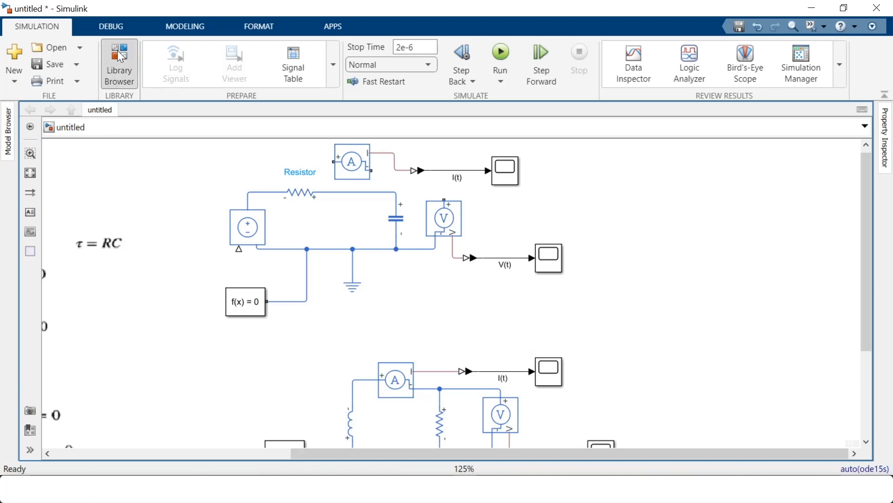
pyautogui.moveTo(225, 269); pyautogui.dragTo(103, 108)
pyautogui.click(54, 74)
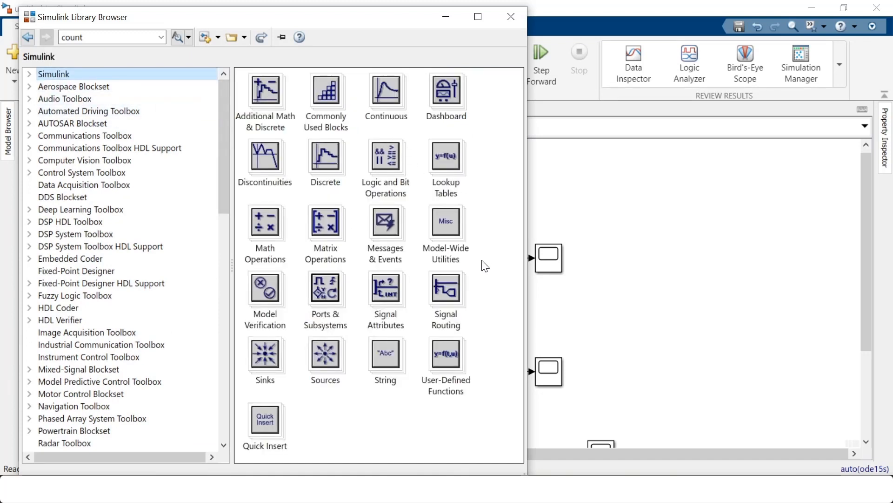
pyautogui.doubleClick(324, 356)
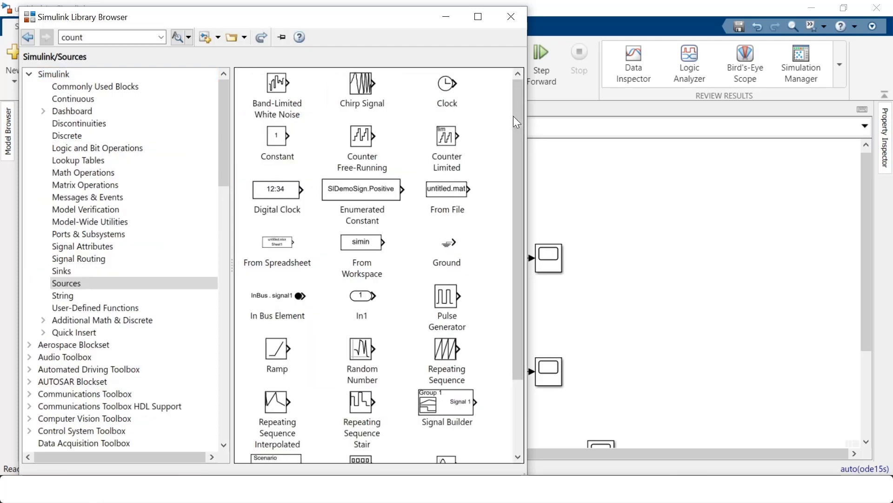
pyautogui.moveTo(515, 117); pyautogui.dragTo(513, 209)
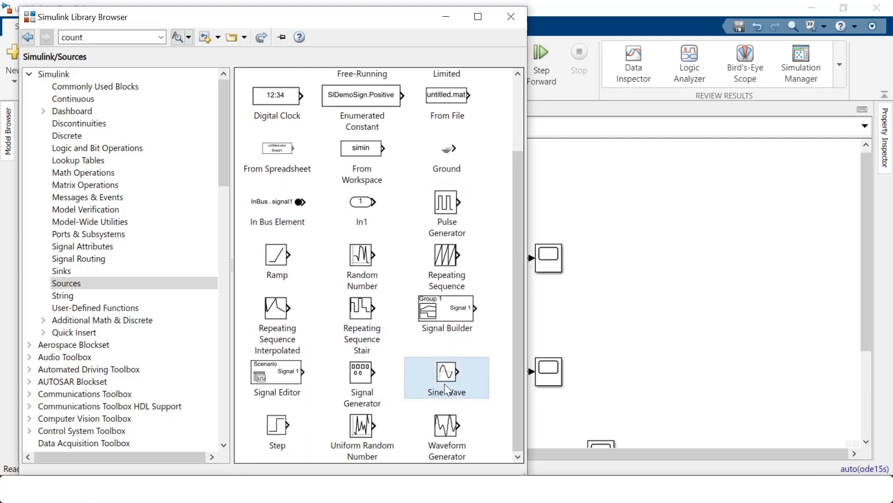
pyautogui.moveTo(446, 378); pyautogui.dragTo(577, 307)
pyautogui.moveTo(573, 301); pyautogui.dragTo(171, 268)
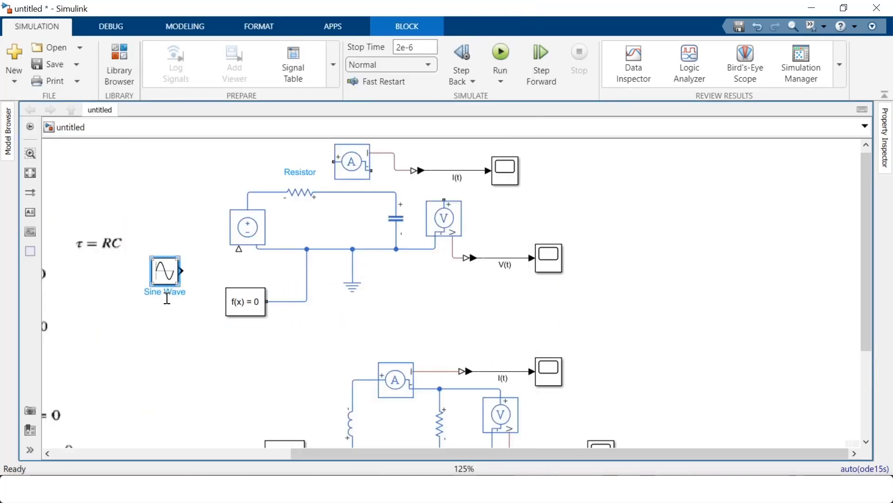
pyautogui.click(160, 321)
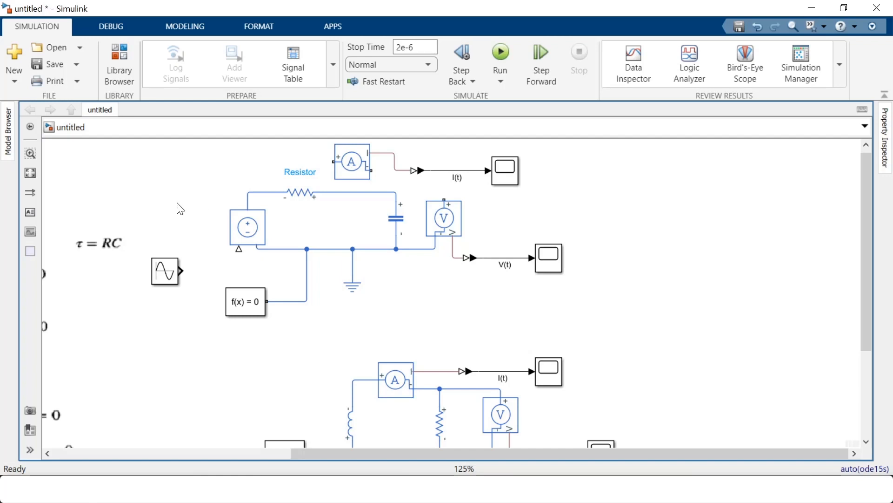
# - Insert a Simulink-PS Converter and connect it between the Sine Wave block and the Controlled Voltage Source's control input
pyautogui.doubleClick(187, 223)
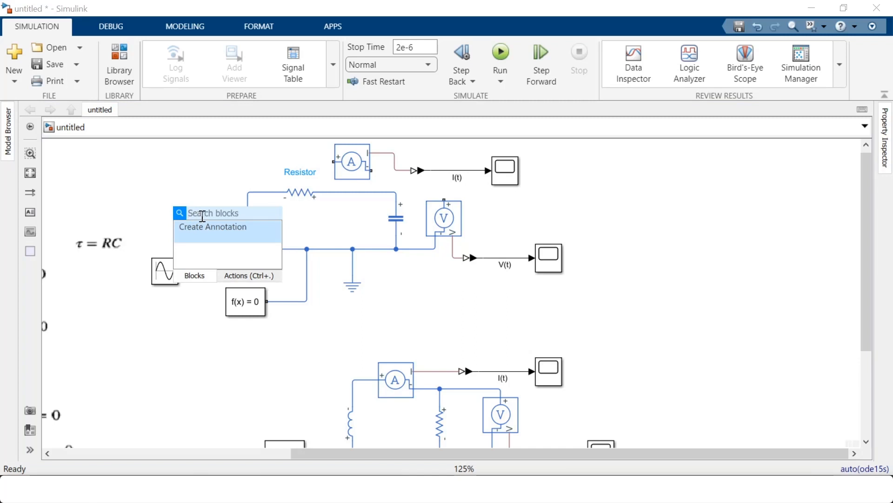
pyautogui.write('sim')
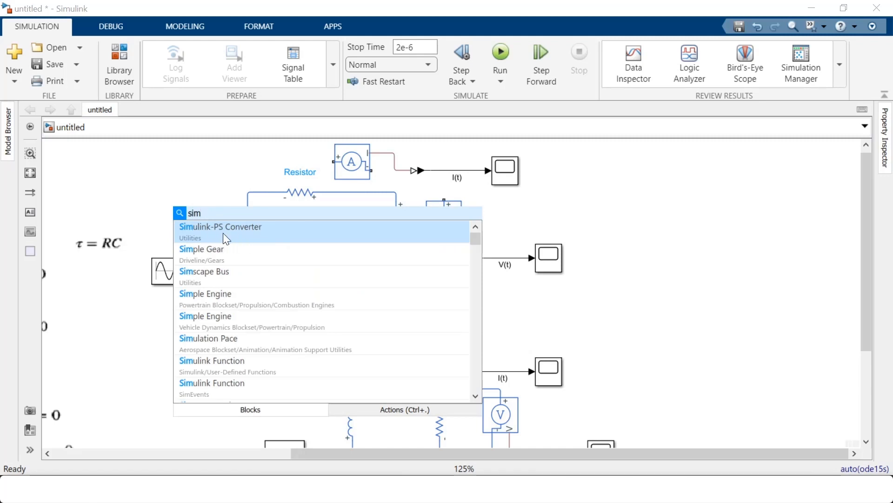
pyautogui.click(241, 233)
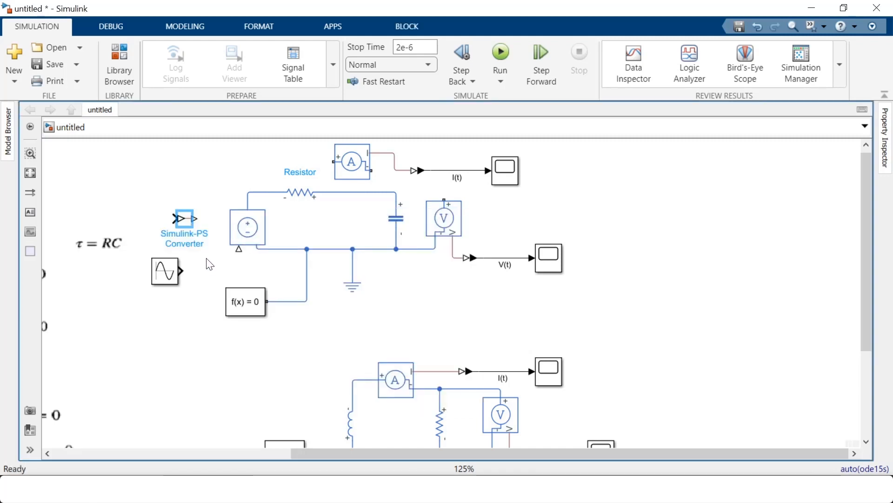
pyautogui.moveTo(182, 219); pyautogui.dragTo(238, 258)
pyautogui.click(243, 268)
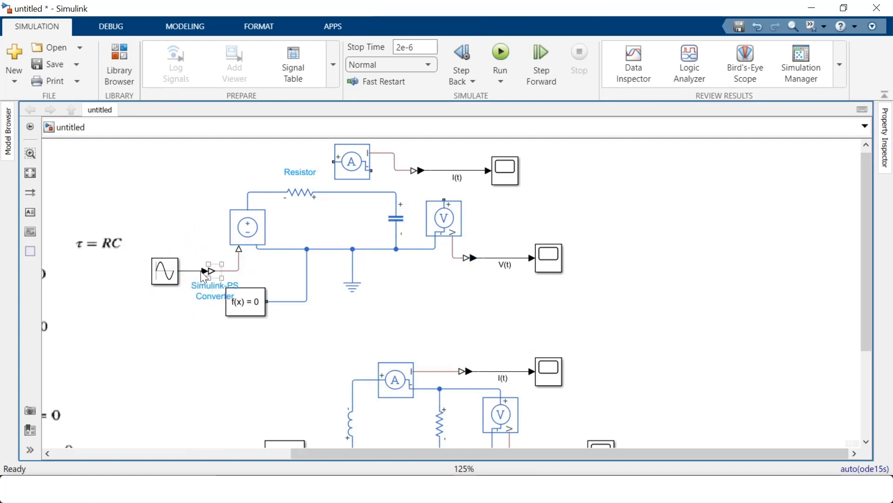
pyautogui.click(187, 270)
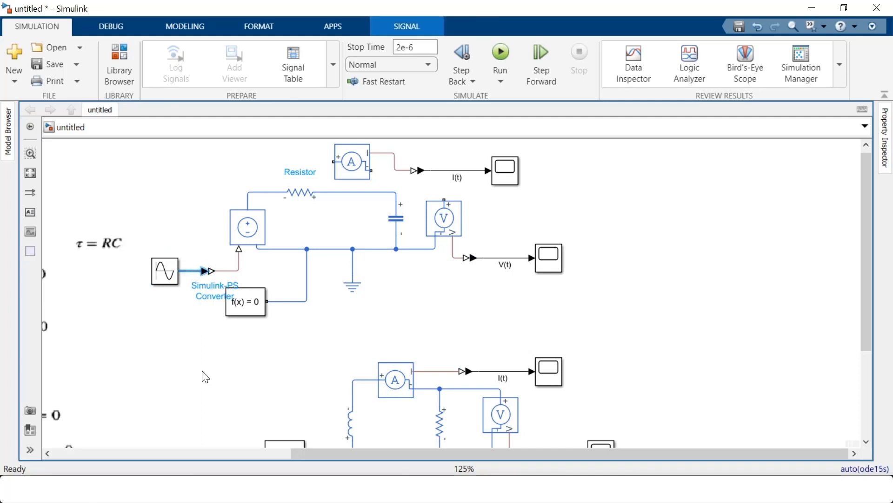
pyautogui.click(160, 282)
pyautogui.click(80, 266)
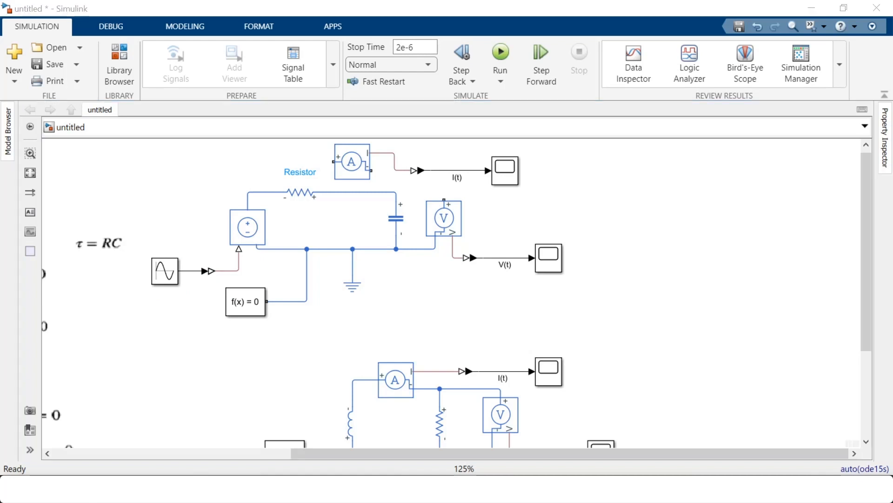
# - Set the Sine Wave block's amplitude to 10 and its frequency to 251.4 rad/sec
pyautogui.click(171, 275)
pyautogui.doubleClick(166, 270)
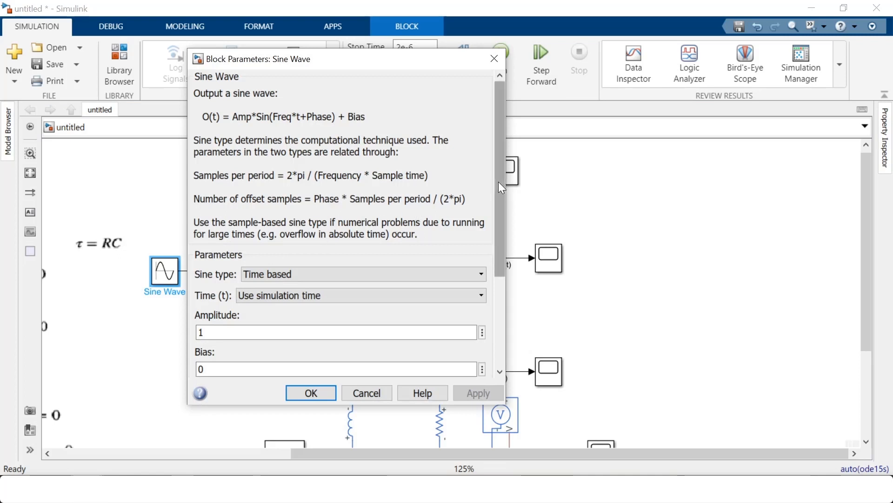
pyautogui.moveTo(499, 182); pyautogui.dragTo(485, 269)
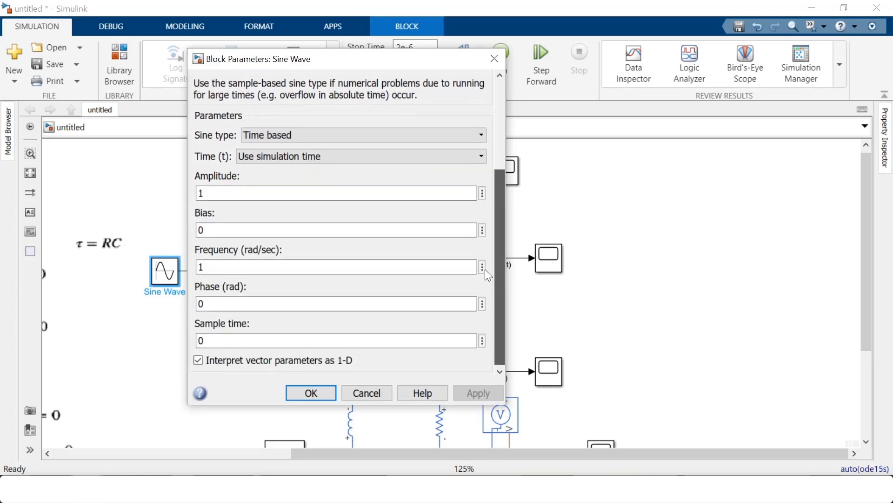
pyautogui.doubleClick(231, 192)
pyautogui.write('1')
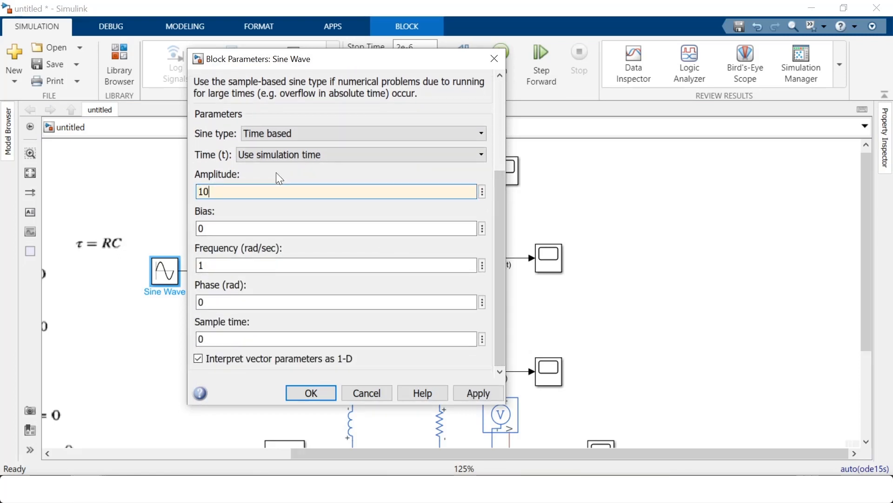
pyautogui.write('0')
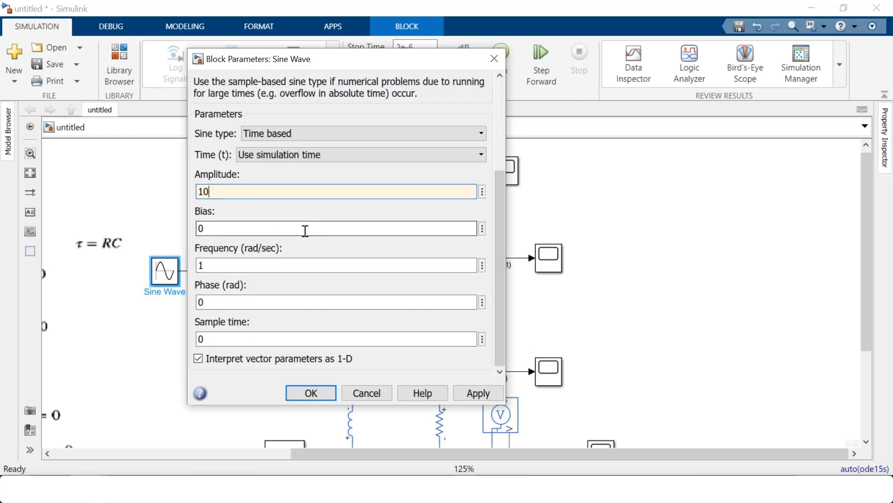
pyautogui.doubleClick(273, 270)
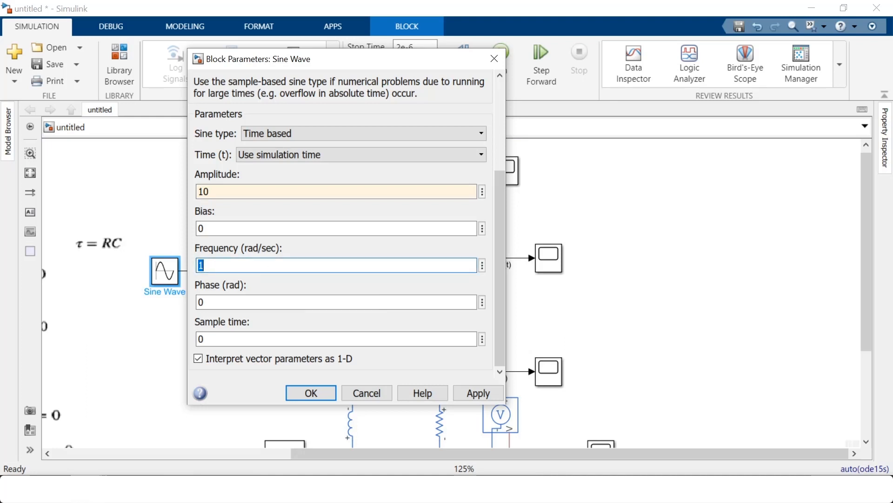
pyautogui.hotkey('alt', 'Tab')
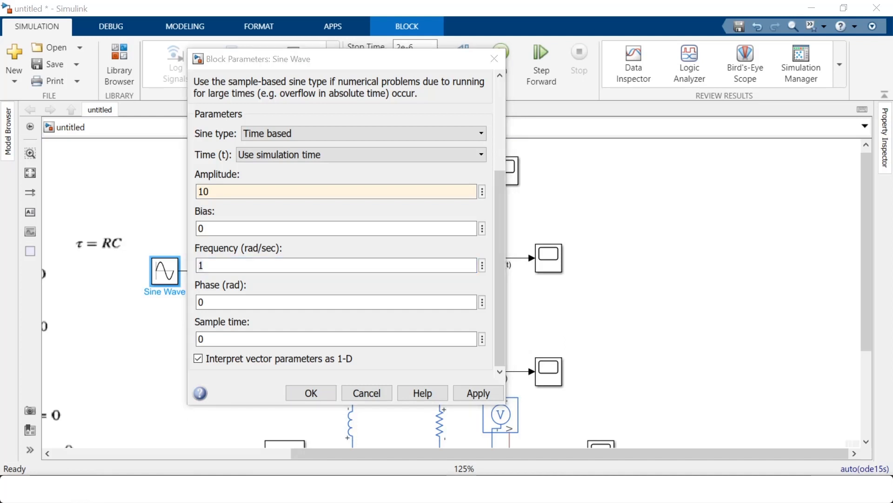
pyautogui.click(307, 268)
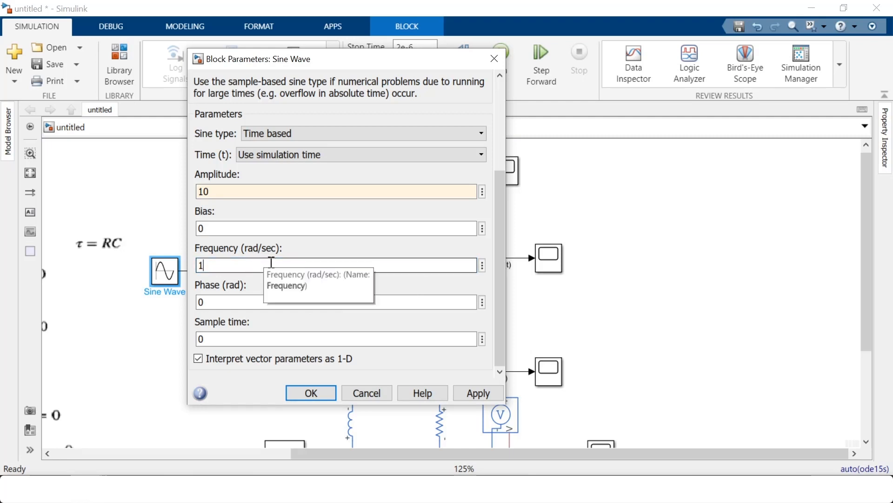
pyautogui.write('251.4')
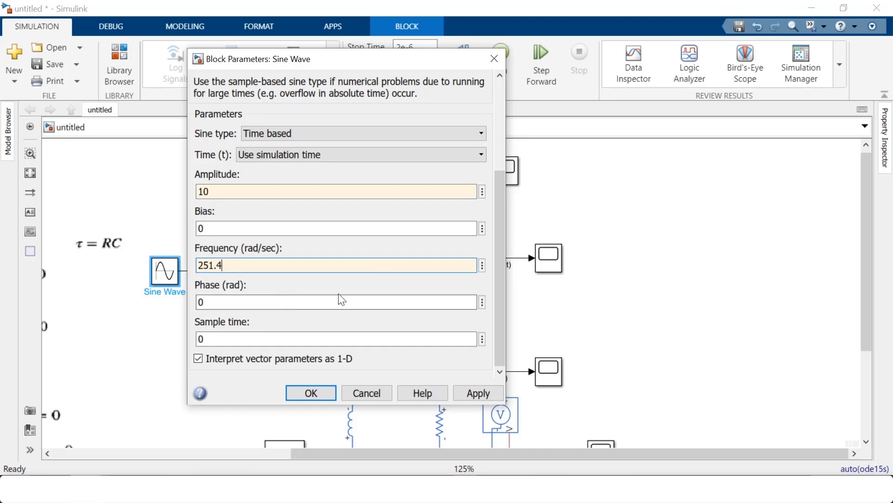
pyautogui.click(473, 394)
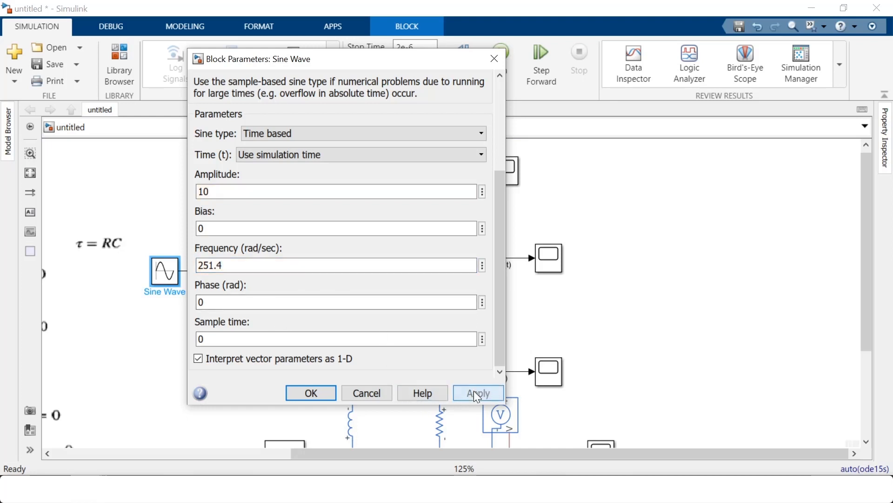
pyautogui.click(322, 391)
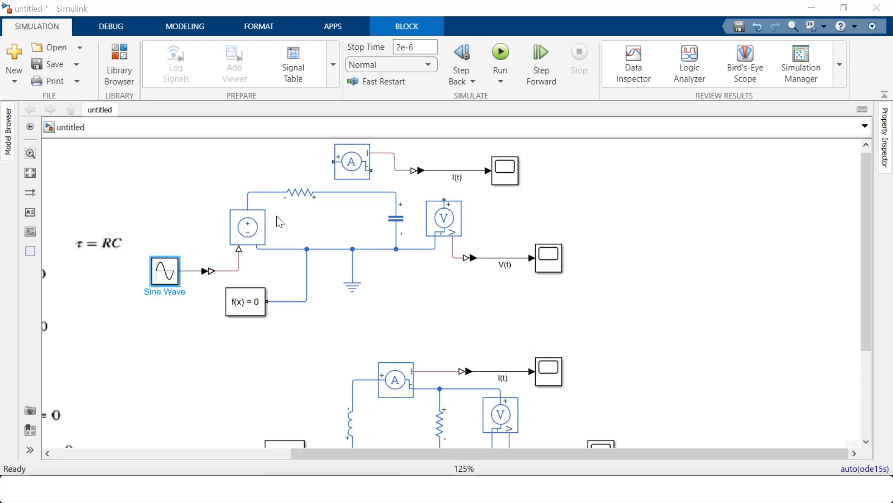
# - Connect the Voltage Sensor's positive terminal to the node between the resistor and the capacitor
pyautogui.click(305, 198)
pyautogui.click(396, 221)
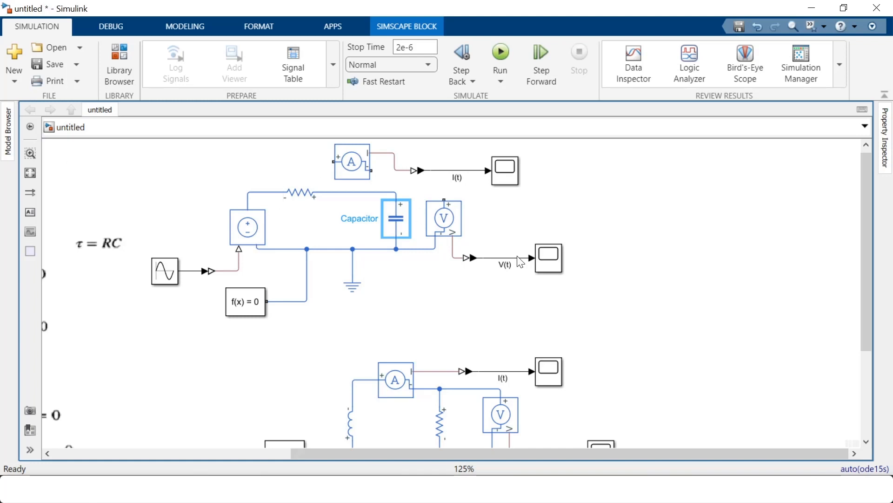
pyautogui.click(502, 212)
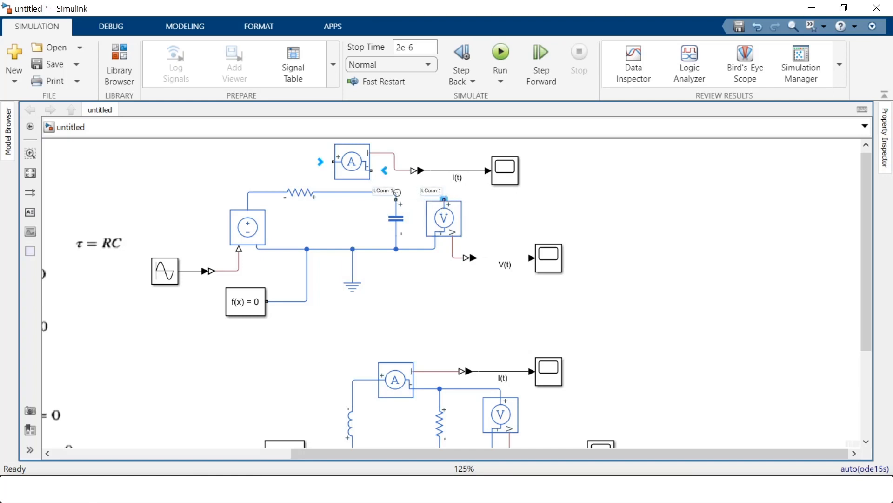
pyautogui.moveTo(446, 198); pyautogui.dragTo(397, 191)
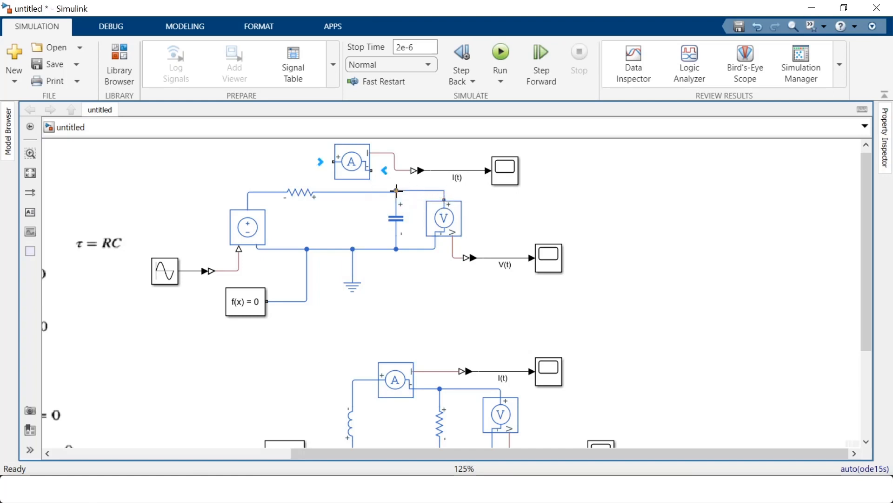
# - Replace the wire between the resistor and capacitor with the series-connected Current Sensor, and align the I(t) scope above the V(t) scope
pyautogui.click(352, 173)
pyautogui.click(342, 198)
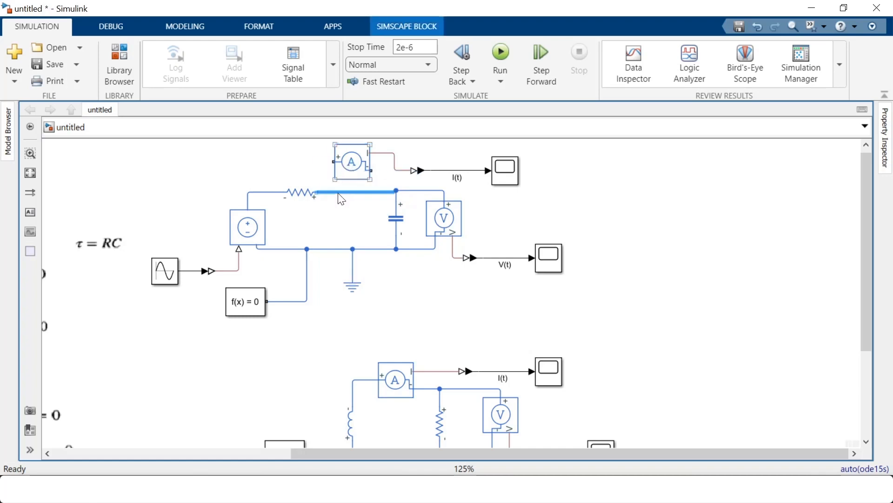
pyautogui.press('Delete')
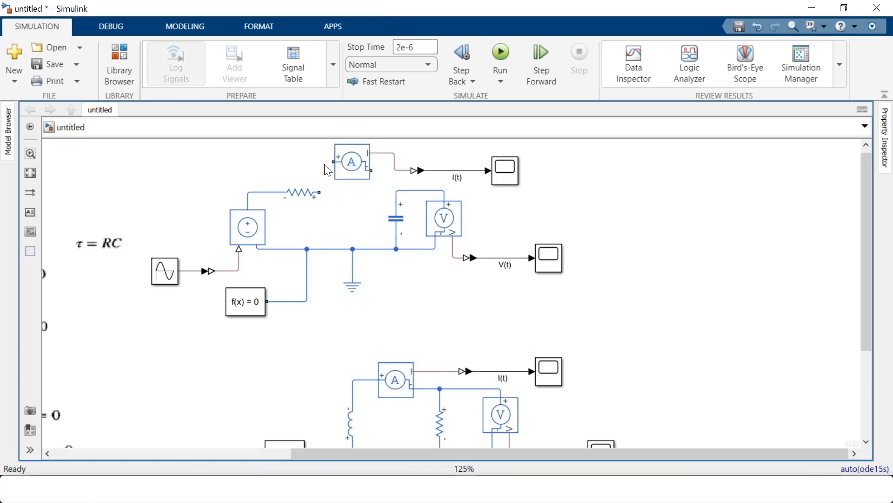
pyautogui.moveTo(334, 162); pyautogui.dragTo(334, 198)
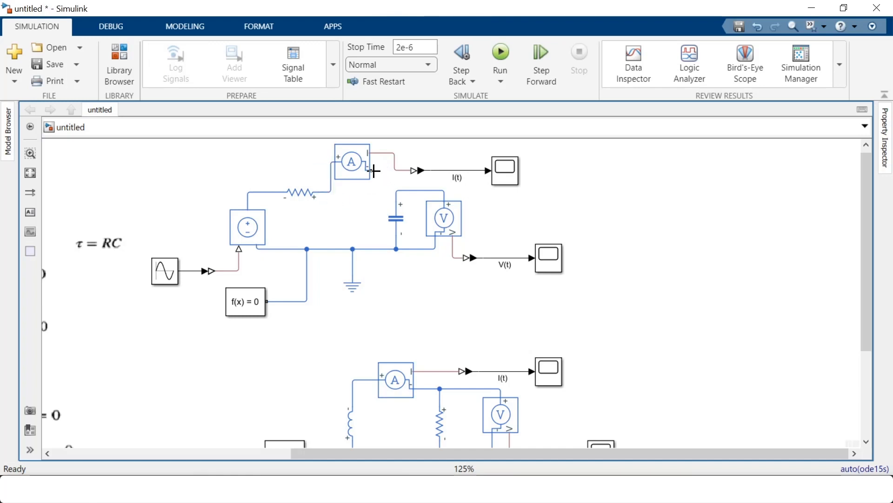
pyautogui.moveTo(371, 171); pyautogui.dragTo(396, 189)
pyautogui.moveTo(514, 184); pyautogui.dragTo(557, 180)
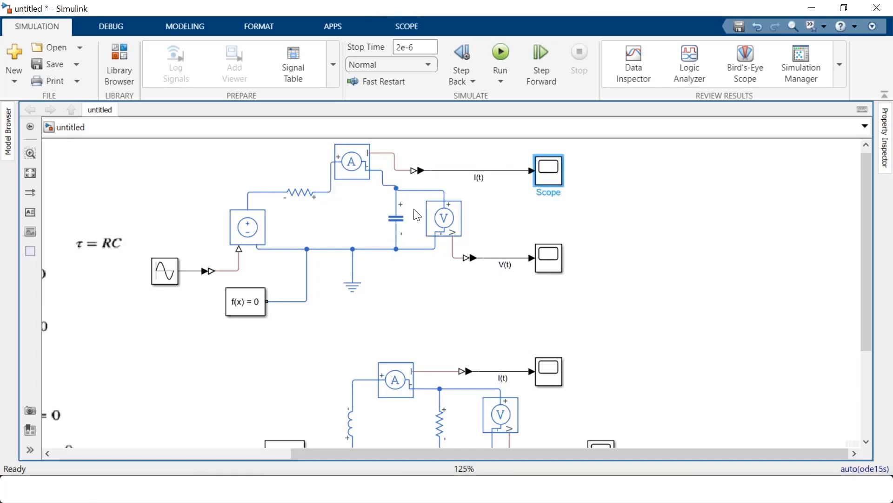
# - Duplicate the Voltage Sensor above the Controlled Voltage Source, rotated with its positive terminal facing down, and connect that terminal to the source-resistor line
pyautogui.click(455, 221)
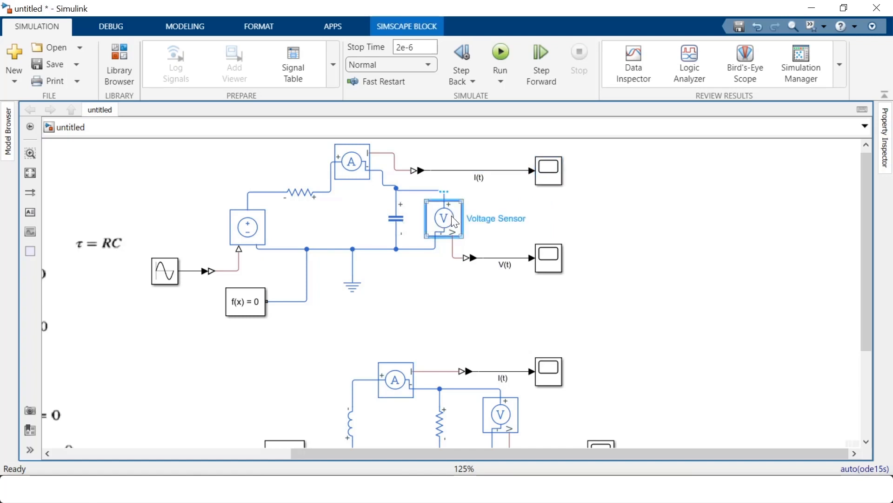
pyautogui.moveTo(455, 222); pyautogui.dragTo(238, 174)
pyautogui.moveTo(234, 166)
pyautogui.mouseDown()
pyautogui.moveTo(251, 168)
pyautogui.moveTo(245, 179)
pyautogui.moveTo(233, 166)
pyautogui.moveTo(237, 173)
pyautogui.mouseUp()
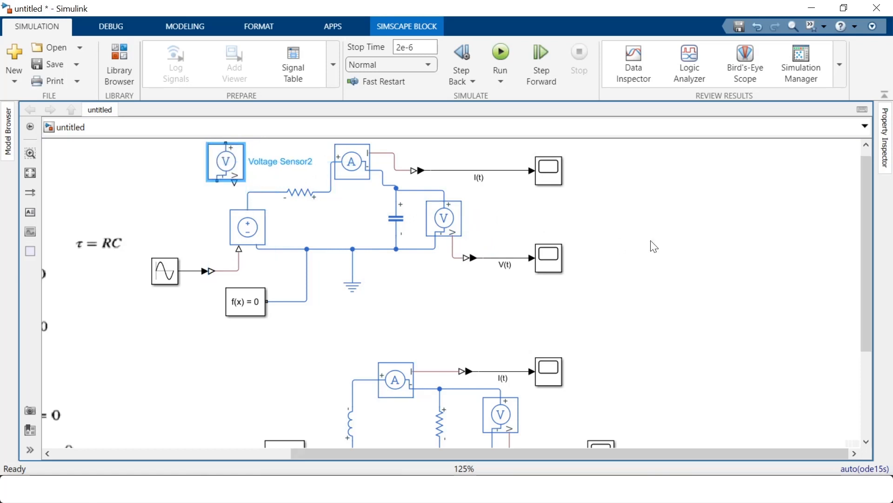
pyautogui.scroll(1, 647, 248)
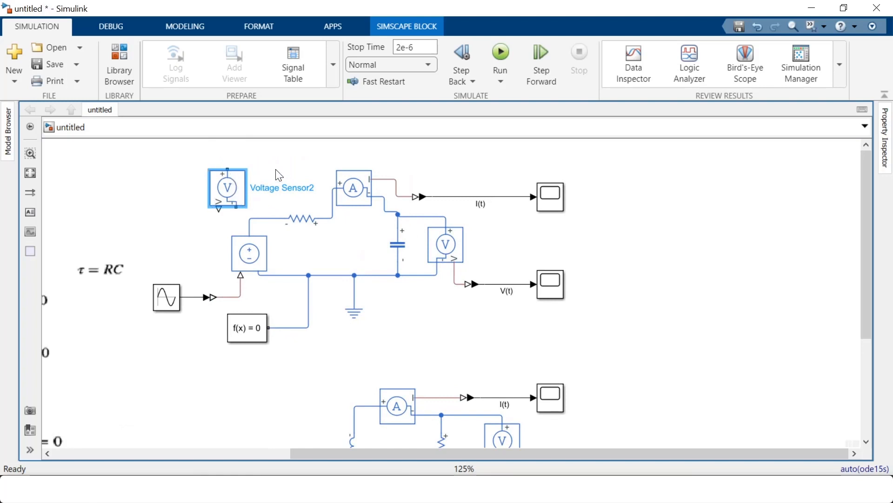
pyautogui.moveTo(235, 188); pyautogui.dragTo(255, 175)
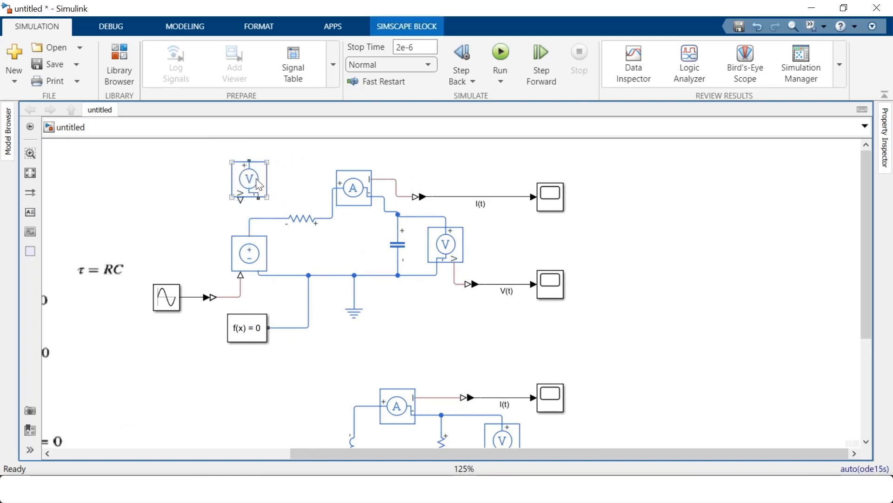
pyautogui.click(254, 182)
pyautogui.moveTo(255, 187); pyautogui.dragTo(231, 188)
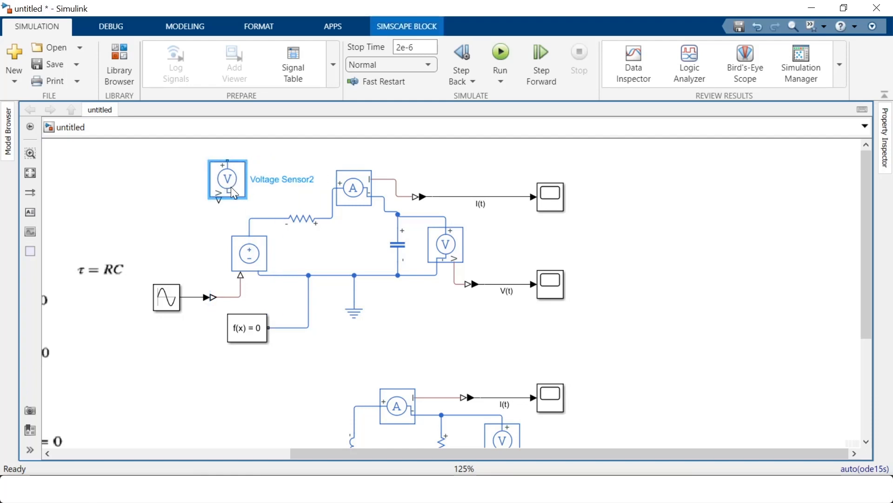
pyautogui.hotkey('ctrl', 'r')
pyautogui.hotkey('ctrl', 'r')
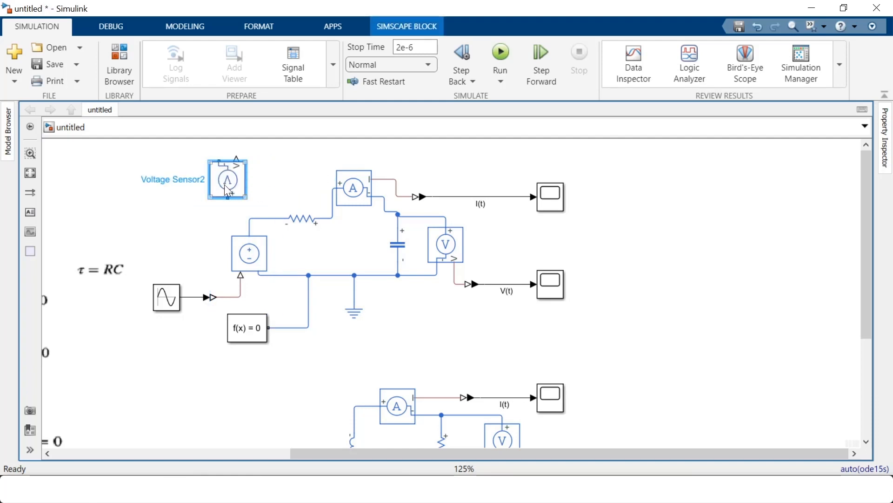
pyautogui.moveTo(225, 185); pyautogui.dragTo(249, 182)
pyautogui.click(249, 212)
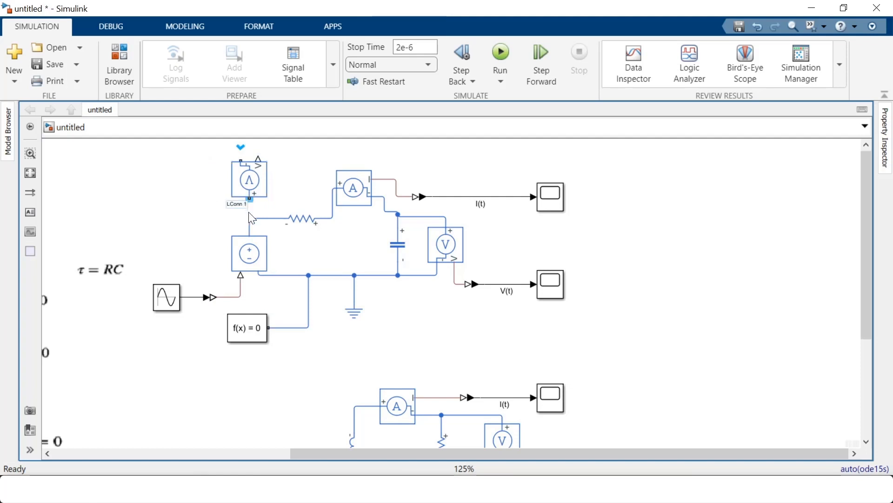
pyautogui.moveTo(251, 217); pyautogui.dragTo(250, 218)
# - Try to wire the duplicated Voltage Sensor's negative terminal to the Solver Configuration line, and delete that wire
pyautogui.click(241, 160)
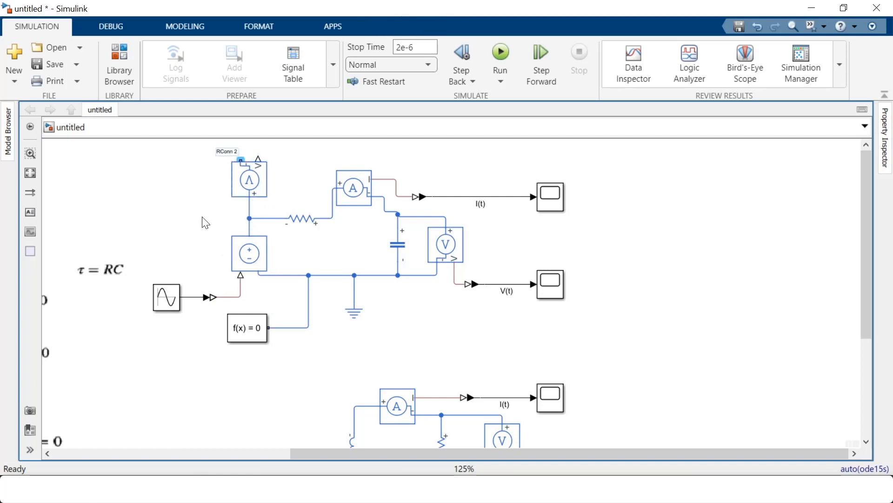
pyautogui.moveTo(239, 160); pyautogui.dragTo(308, 296)
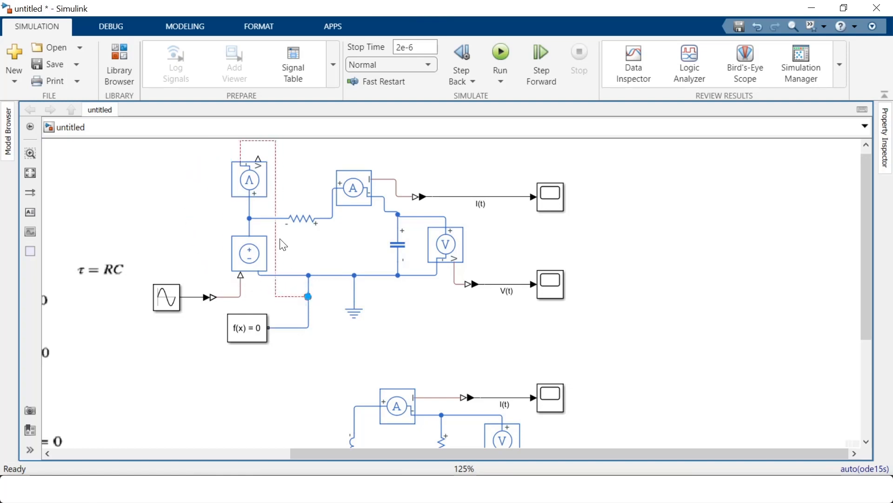
pyautogui.click(276, 231)
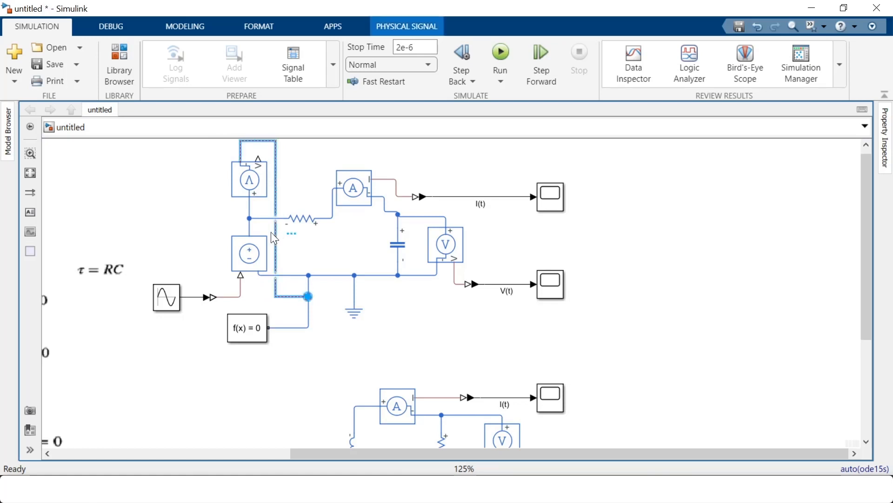
pyautogui.press('Delete')
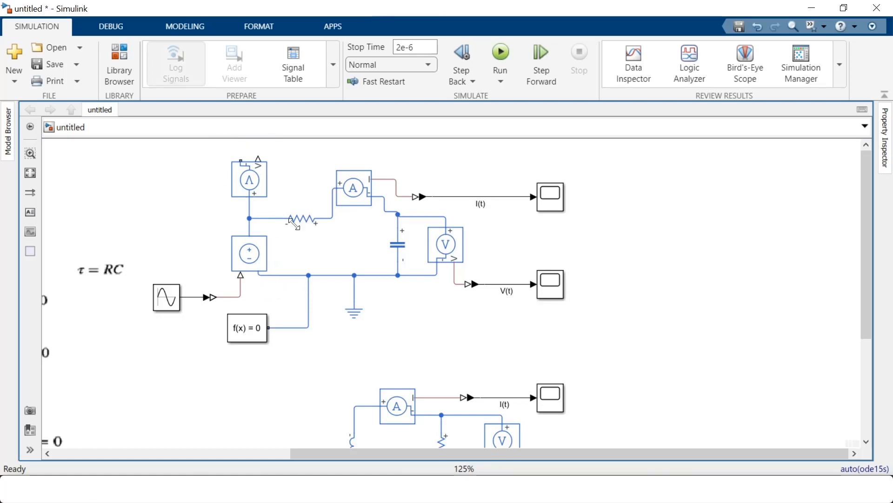
# - Duplicate the Electrical Reference block beside the source's Voltage Sensor and connect it to the sensor's negative terminal
pyautogui.click(358, 312)
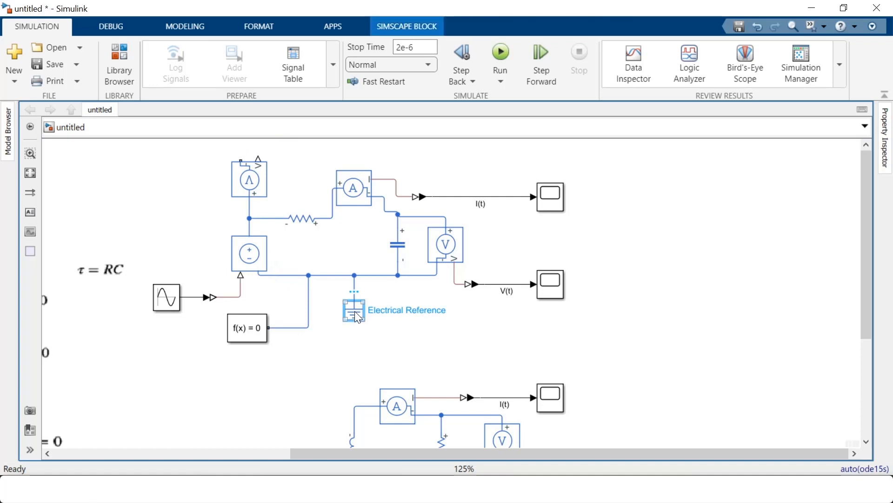
pyautogui.hotkey('ctrl', 'c')
pyautogui.hotkey('ctrl', 'v')
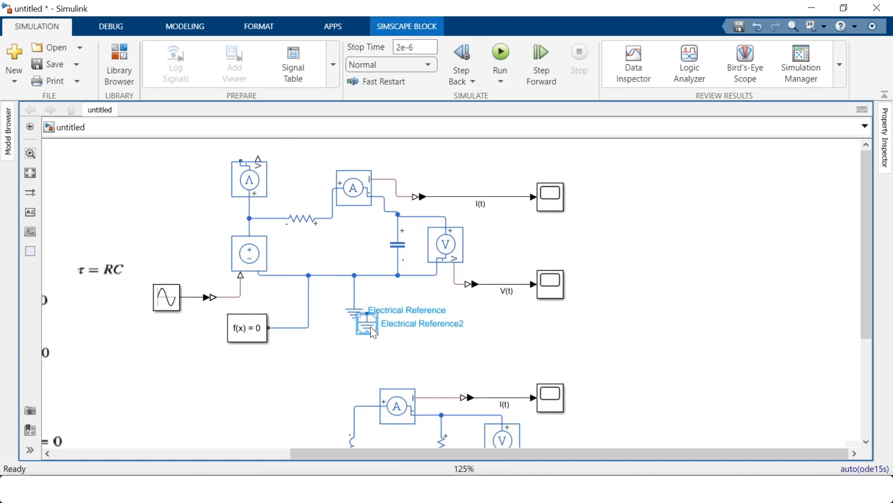
pyautogui.moveTo(370, 326); pyautogui.dragTo(242, 161)
pyautogui.click(196, 166)
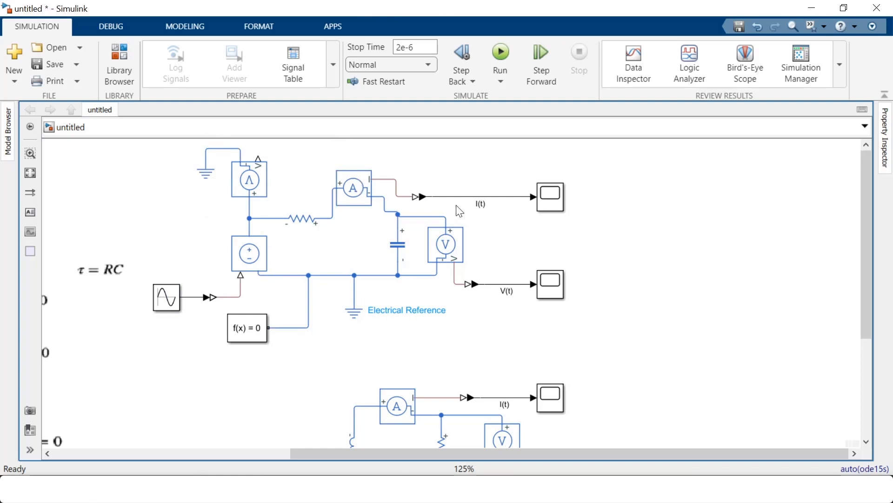
# - Feed the source Voltage Sensor's output through a duplicated PS-Simulink Converter into an additional input of the RC circuit's V(t) scope
pyautogui.click(477, 285)
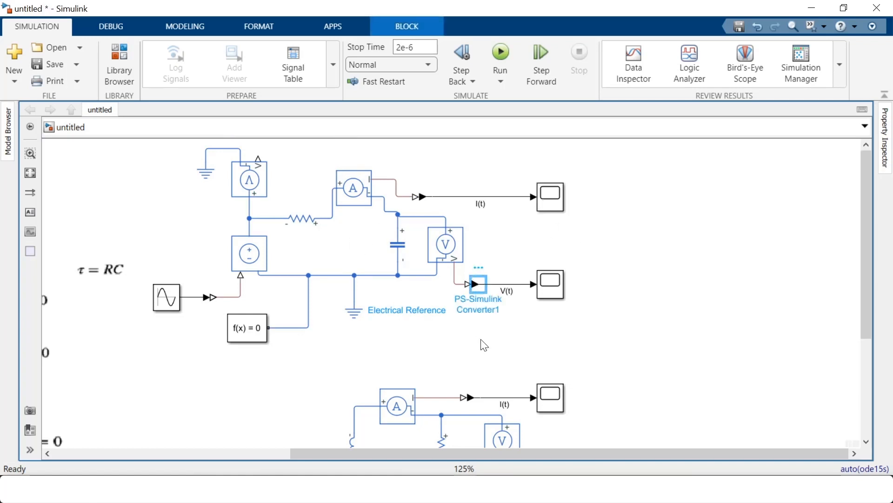
pyautogui.hotkey('ctrl', 'v')
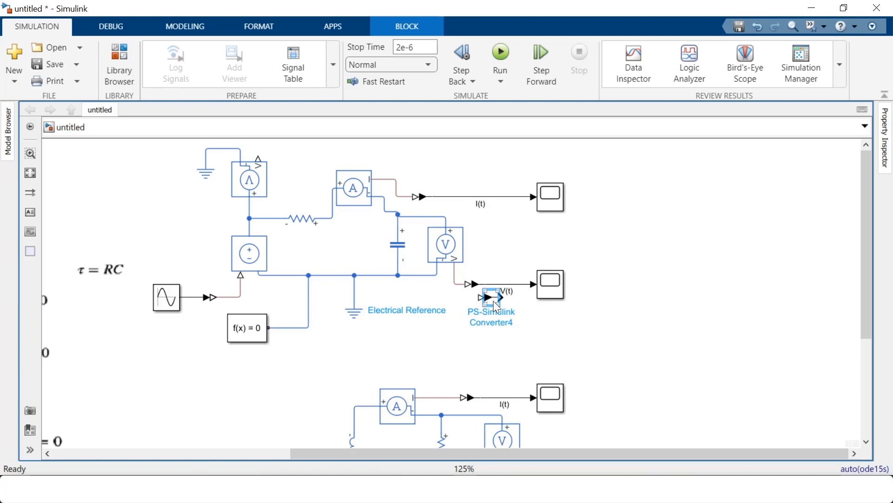
pyautogui.moveTo(497, 307)
pyautogui.mouseDown()
pyautogui.moveTo(305, 164)
pyautogui.moveTo(306, 150)
pyautogui.moveTo(255, 144)
pyautogui.moveTo(259, 163)
pyautogui.mouseUp()
pyautogui.click(289, 211)
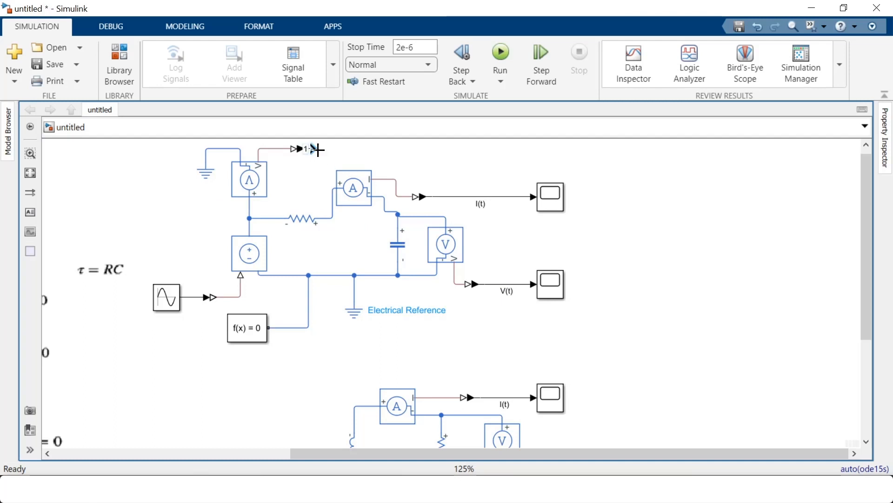
pyautogui.moveTo(318, 150); pyautogui.dragTo(534, 306)
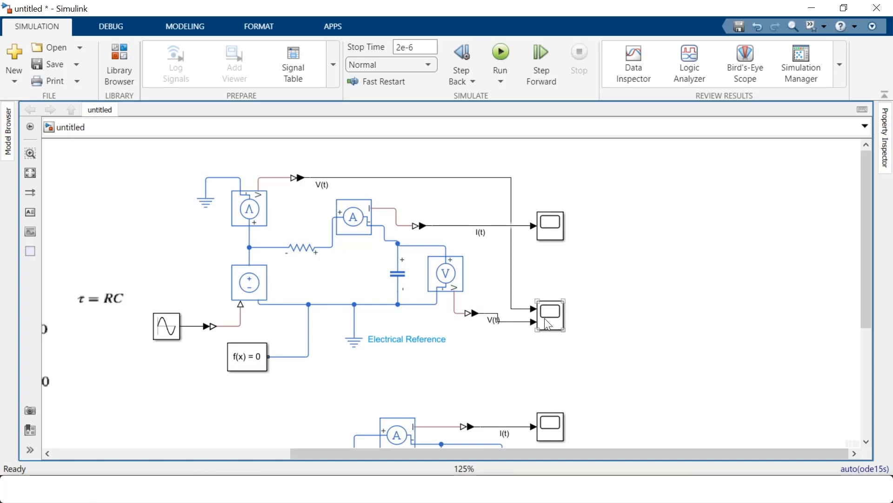
# - Align the RC circuit's voltage scope with its converter and rename the capacitor voltage signal V(s)
pyautogui.moveTo(544, 317); pyautogui.dragTo(545, 307)
pyautogui.click(507, 335)
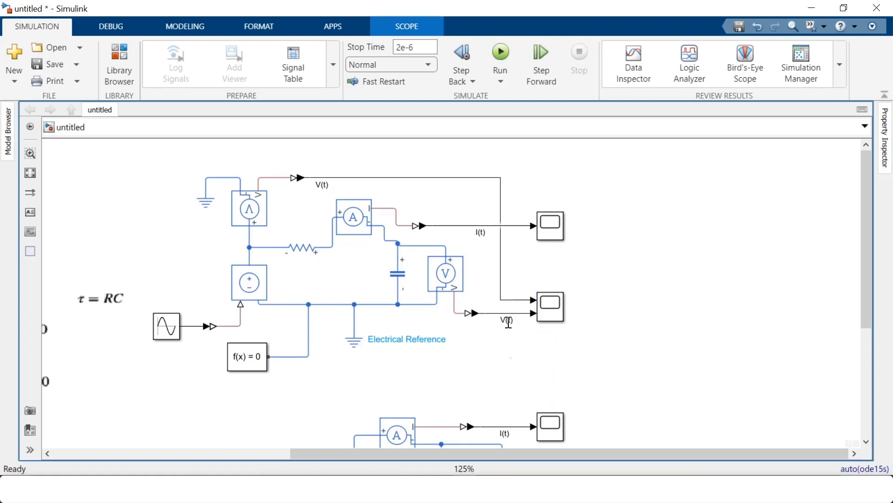
pyautogui.click(509, 321)
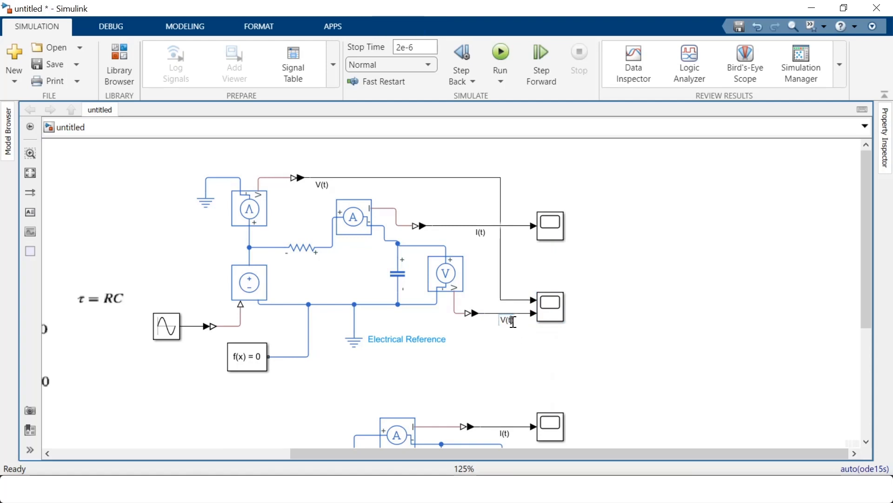
pyautogui.press('BackSpace')
pyautogui.write('s')
pyautogui.click(515, 300)
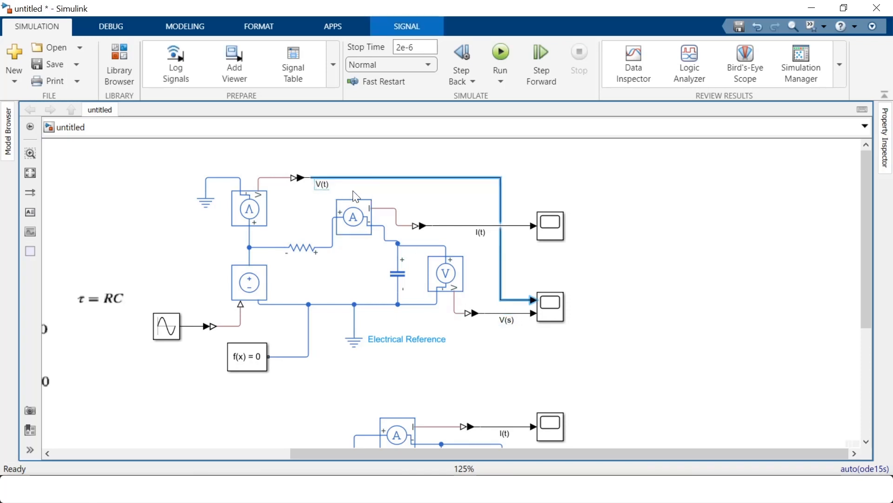
# - Rename the source Voltage Sensor's signal V(e)
pyautogui.write('V')
pyautogui.press('Delete')
pyautogui.write('e')
pyautogui.click(470, 163)
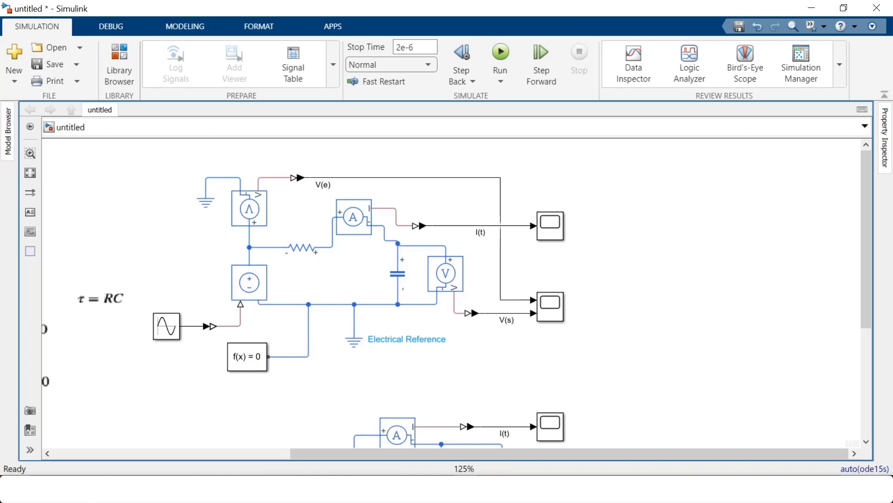
# - Add a Bode Plot block beside the RC circuit's scopes
pyautogui.doubleClick(657, 216)
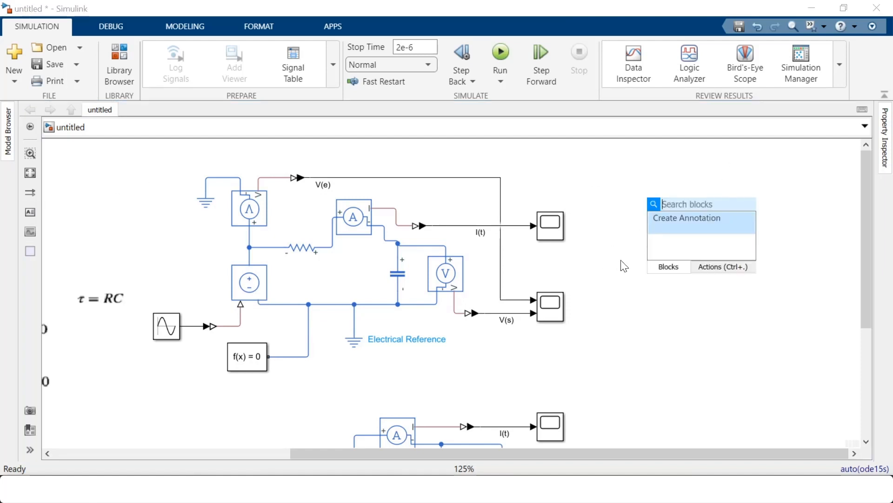
pyautogui.write('bode')
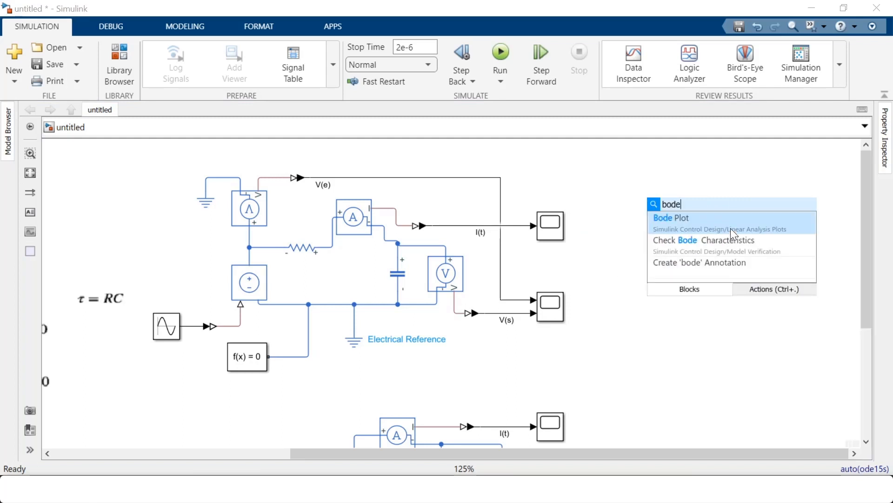
pyautogui.click(714, 218)
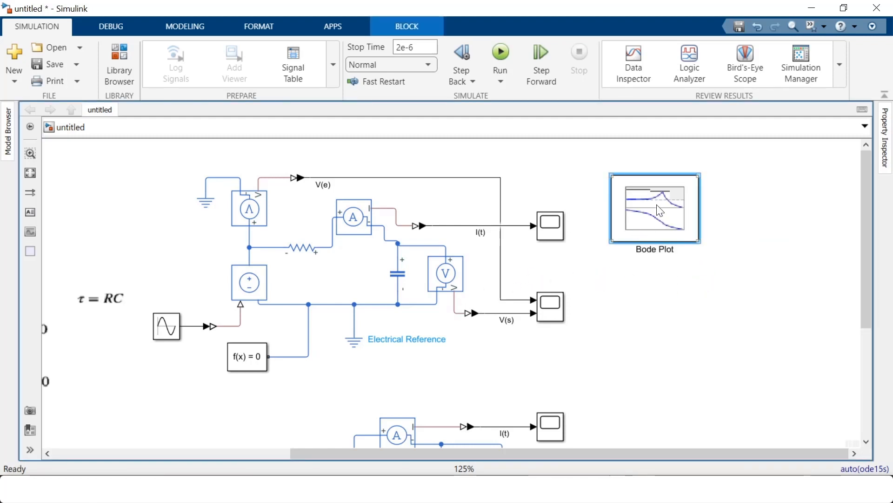
pyautogui.moveTo(658, 203); pyautogui.dragTo(663, 220)
pyautogui.click(142, 232)
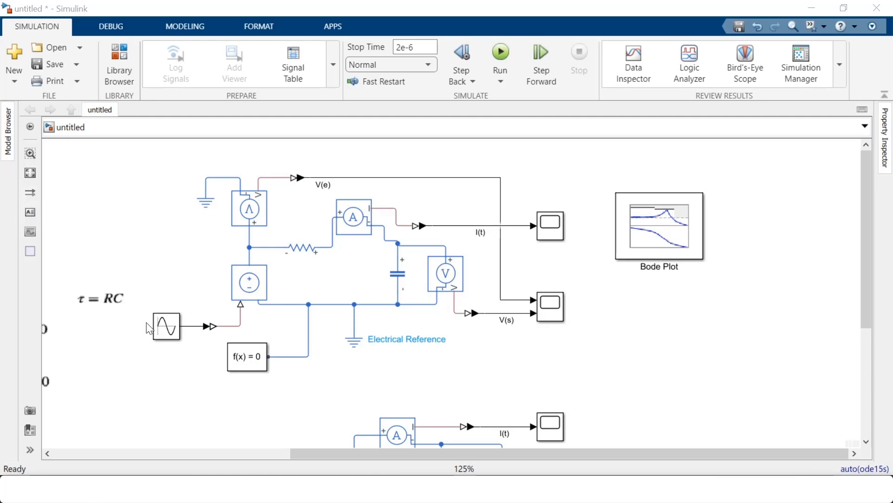
# - Move the Sine Wave block farther from its converter to lengthen the line between them
pyautogui.click(191, 327)
pyautogui.moveTo(171, 330); pyautogui.dragTo(147, 333)
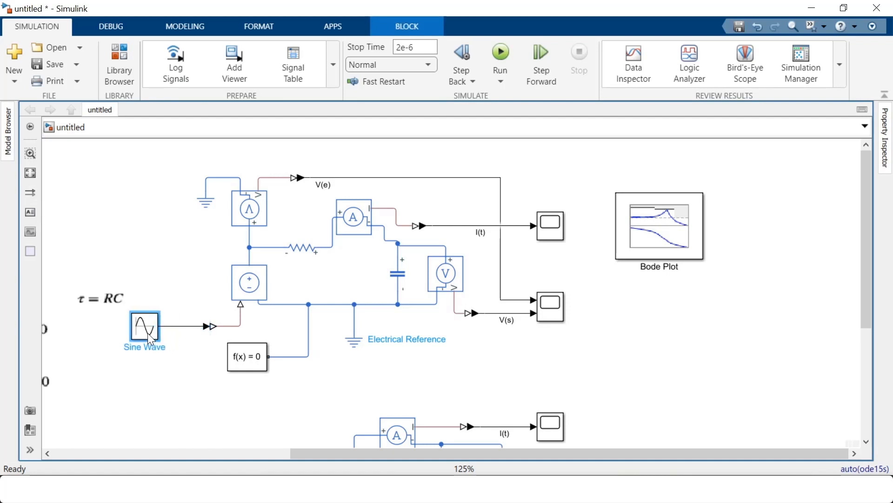
pyautogui.click(185, 332)
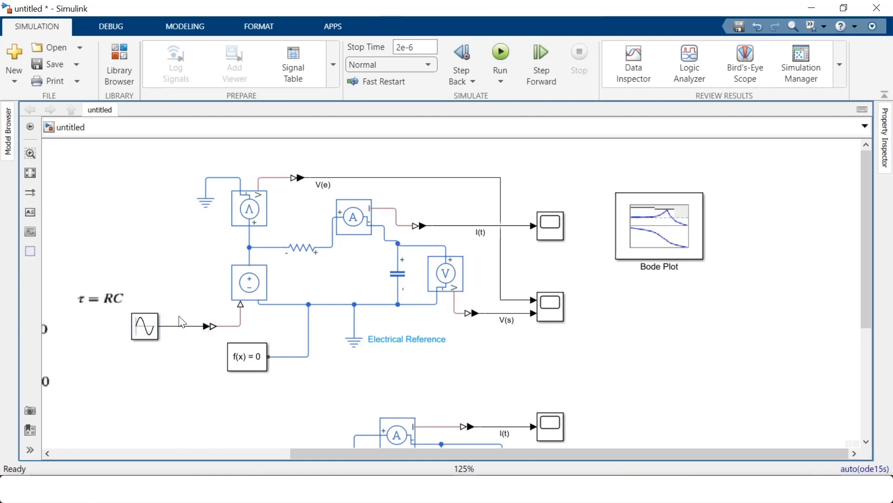
# - Mark the Sine Wave output signal as an Input Perturbation linear analysis point
pyautogui.click(181, 327)
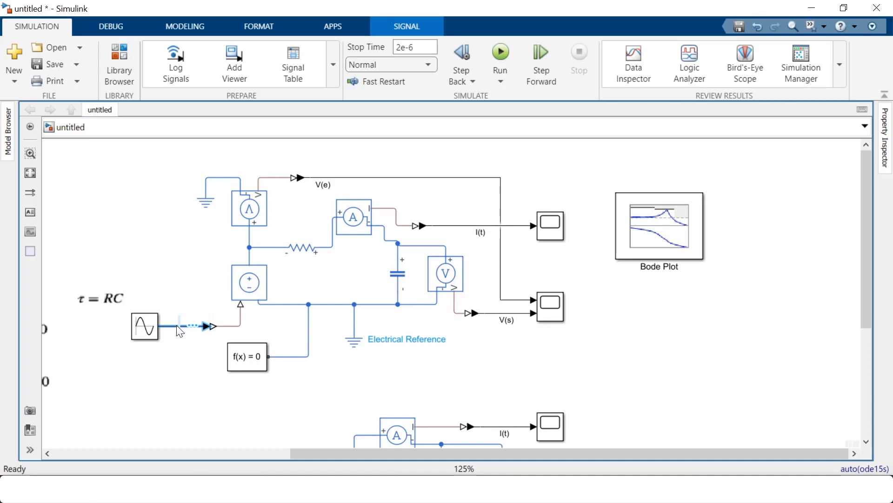
pyautogui.rightClick(177, 325)
pyautogui.click(174, 335)
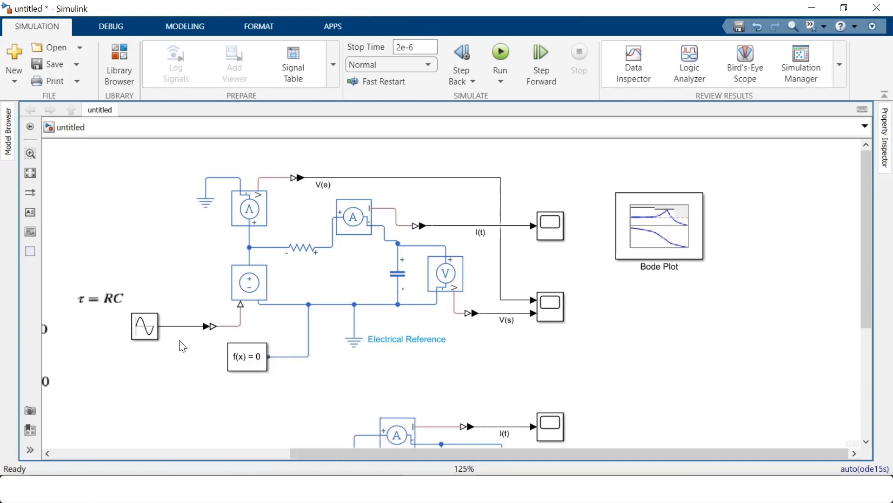
pyautogui.scroll(2, 181, 342)
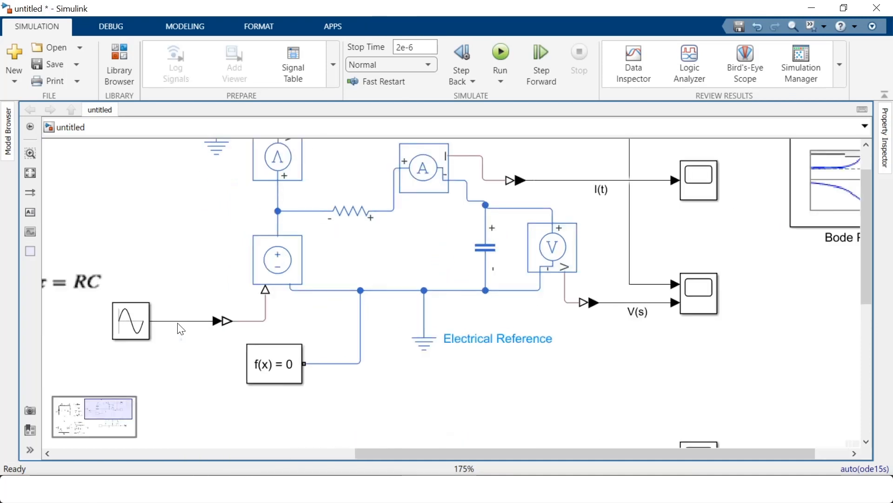
pyautogui.rightClick(173, 319)
pyautogui.click(171, 322)
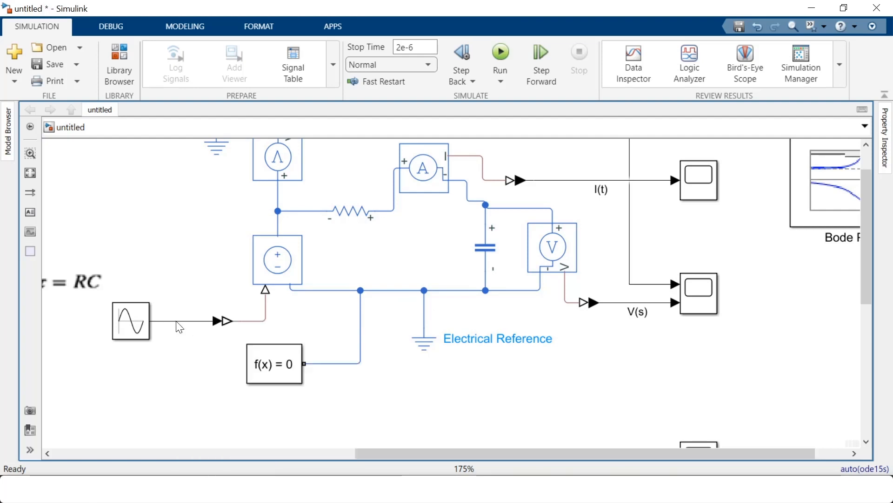
pyautogui.click(177, 321)
pyautogui.moveTo(192, 325)
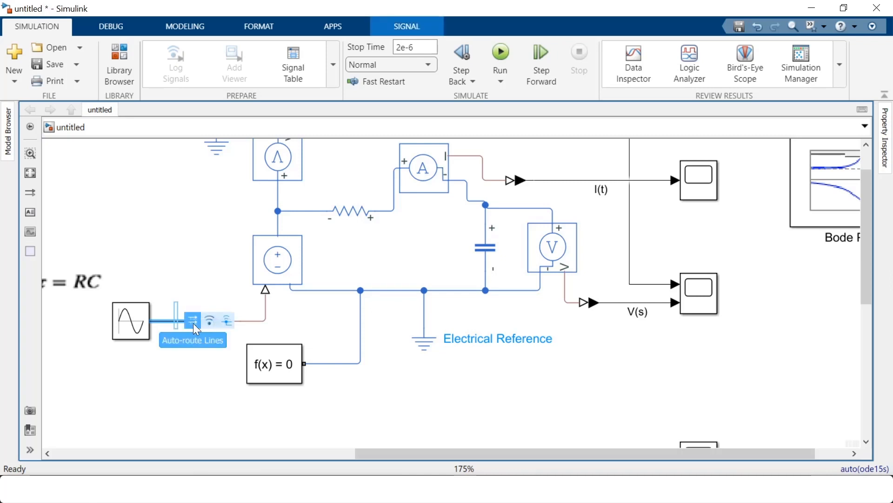
pyautogui.rightClick(164, 327)
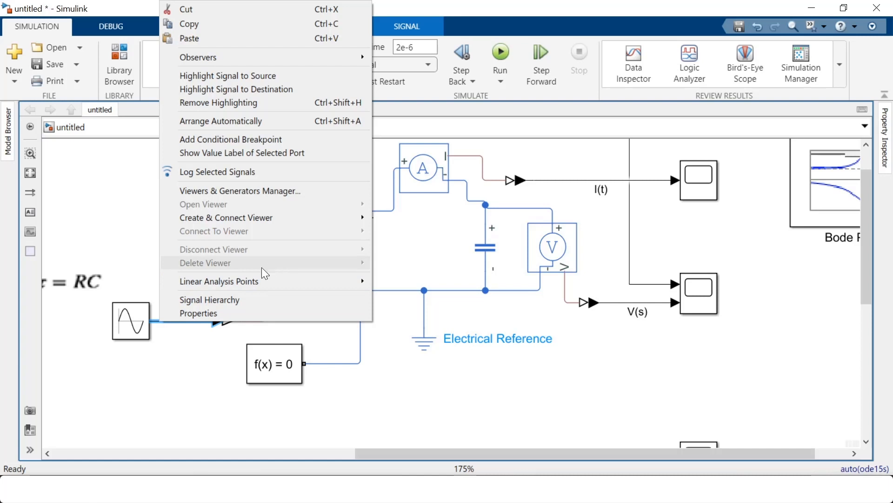
pyautogui.moveTo(236, 285)
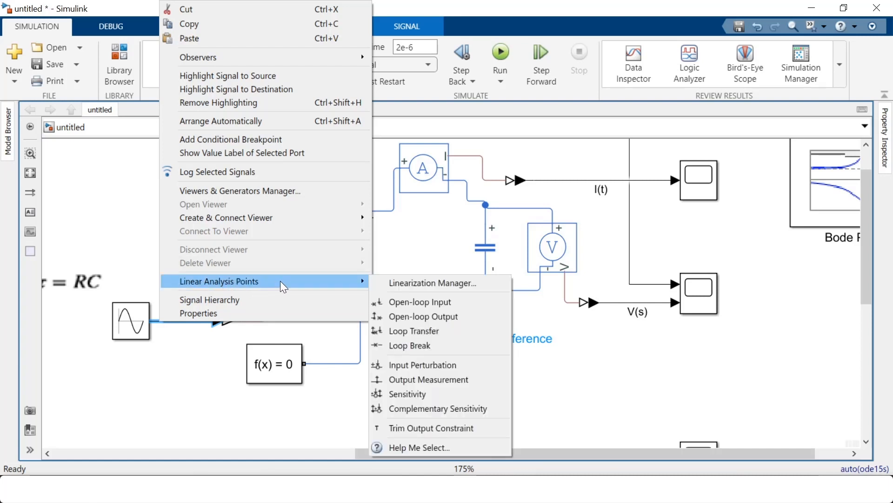
pyautogui.click(429, 366)
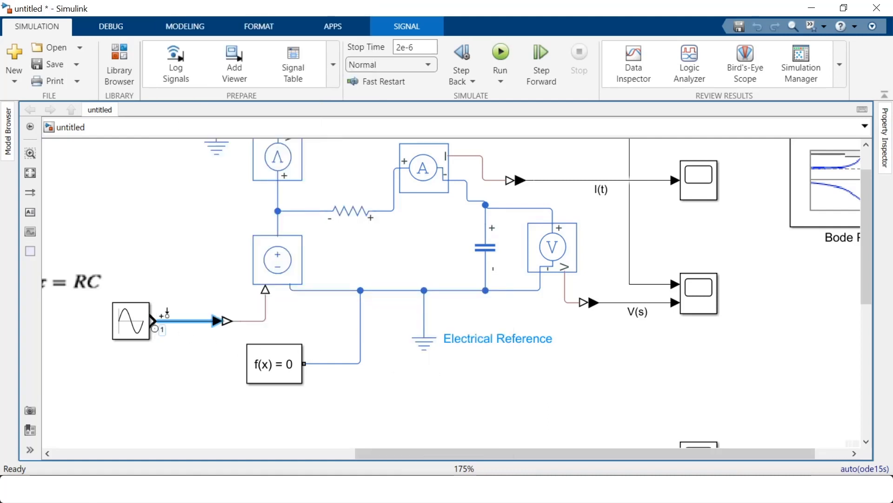
pyautogui.click(622, 348)
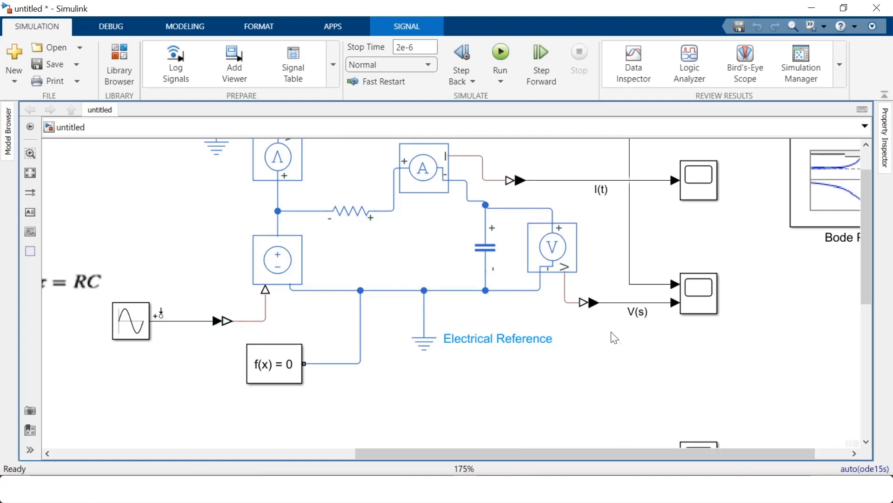
# - Mark the V(s) signal as an Open-loop Output linear analysis point
pyautogui.click(623, 305)
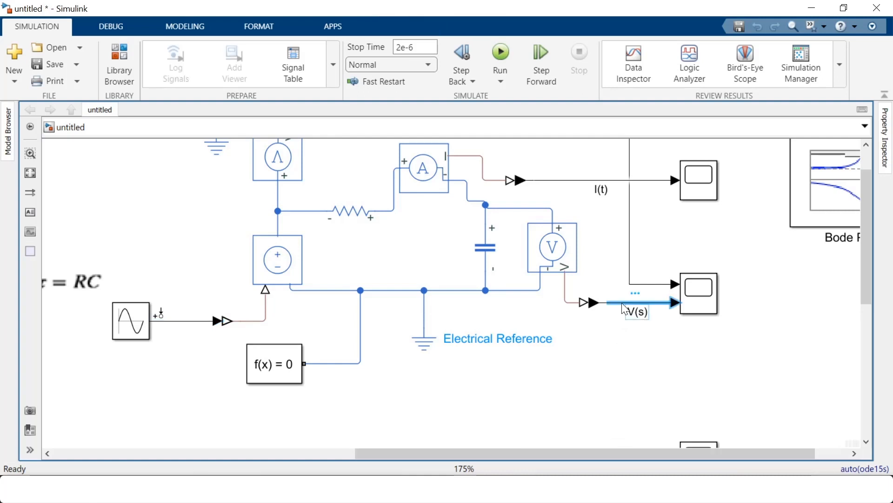
pyautogui.rightClick(622, 303)
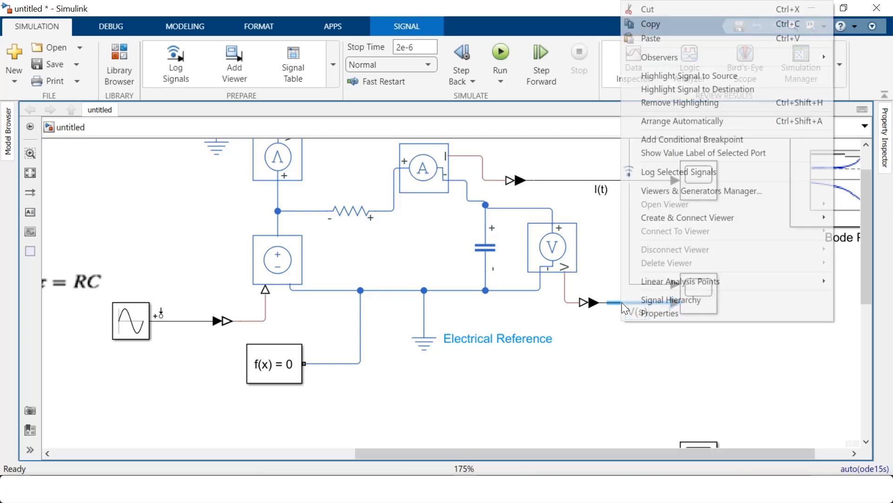
pyautogui.moveTo(705, 284)
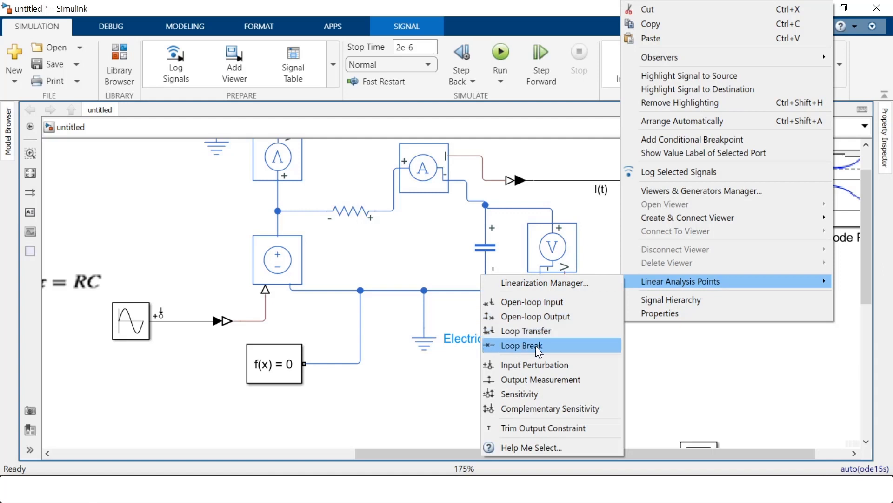
pyautogui.click(553, 323)
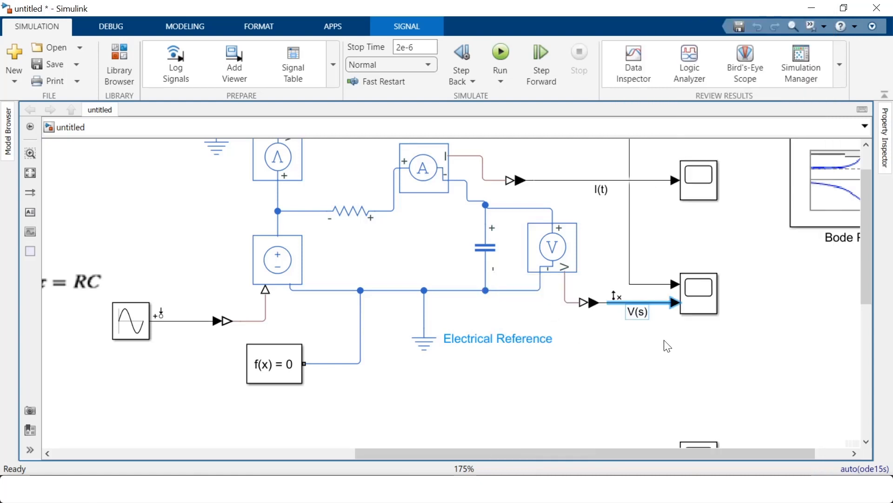
pyautogui.click(744, 333)
# - Import the model's linear analysis points into the Bode Plot block's linearization inputs/outputs and apply them
pyautogui.moveTo(590, 448); pyautogui.dragTo(633, 448)
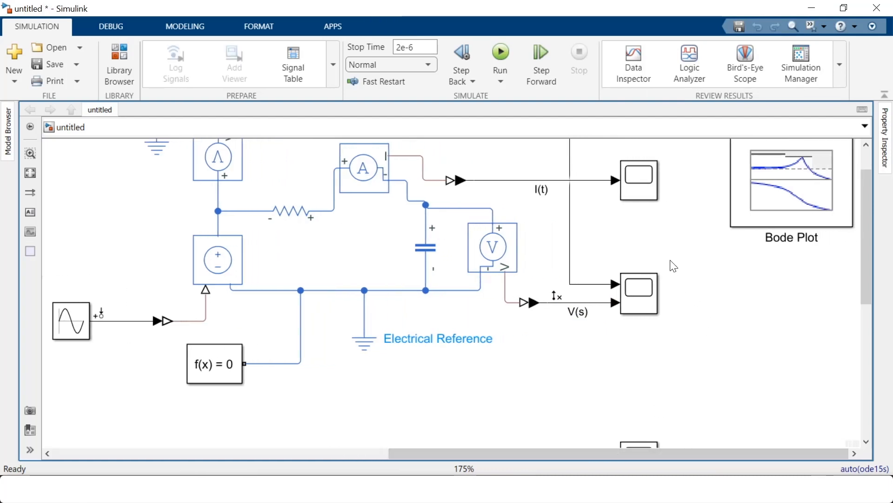
pyautogui.scroll(1, 675, 266)
pyautogui.scroll(-2, 670, 264)
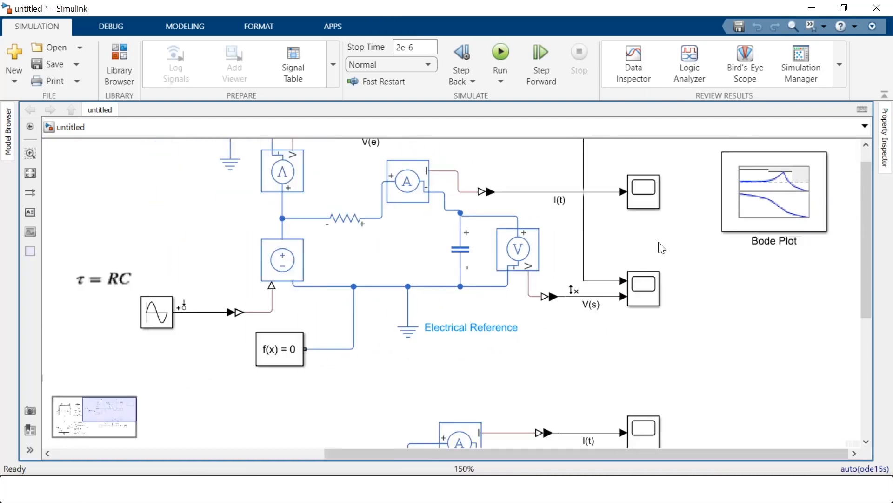
pyautogui.moveTo(666, 243)
pyautogui.mouseDown()
pyautogui.moveTo(654, 265)
pyautogui.moveTo(669, 269)
pyautogui.mouseUp()
pyautogui.click(797, 228)
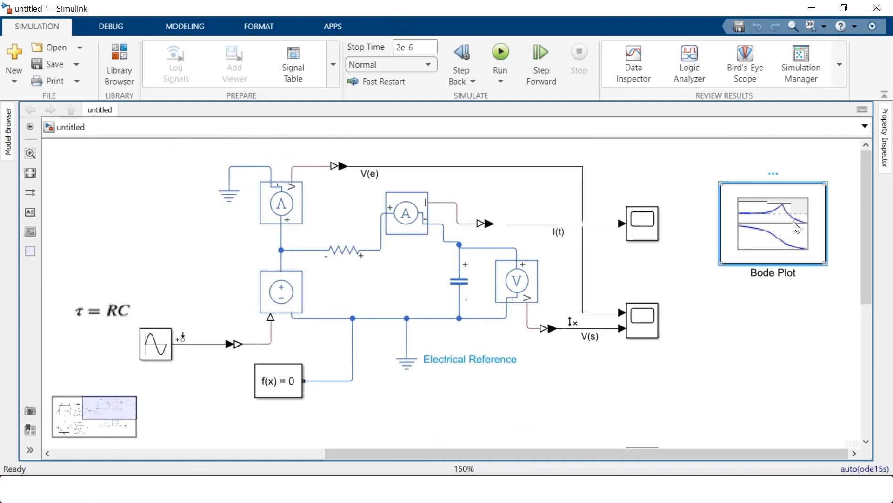
pyautogui.doubleClick(797, 228)
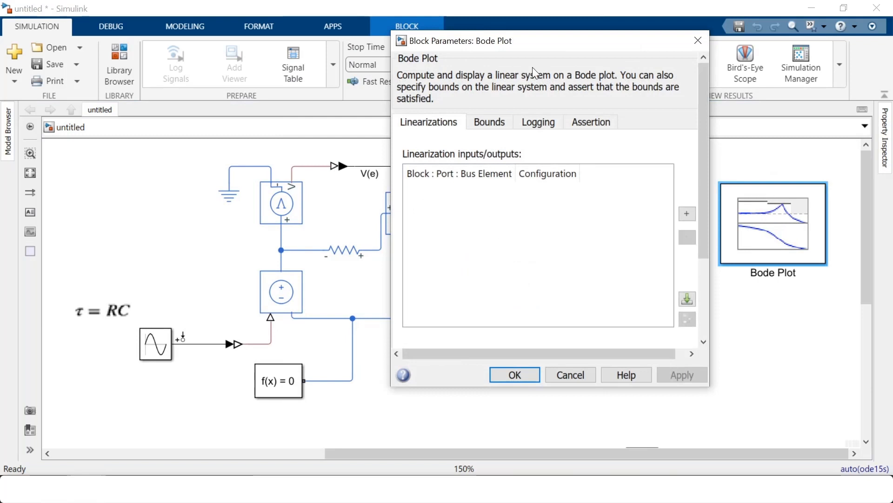
pyautogui.moveTo(494, 44); pyautogui.dragTo(445, 54)
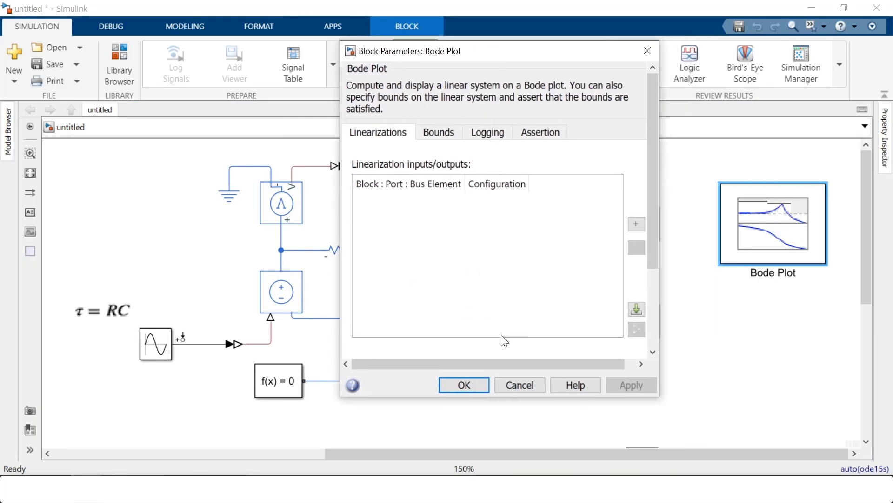
pyautogui.click(635, 309)
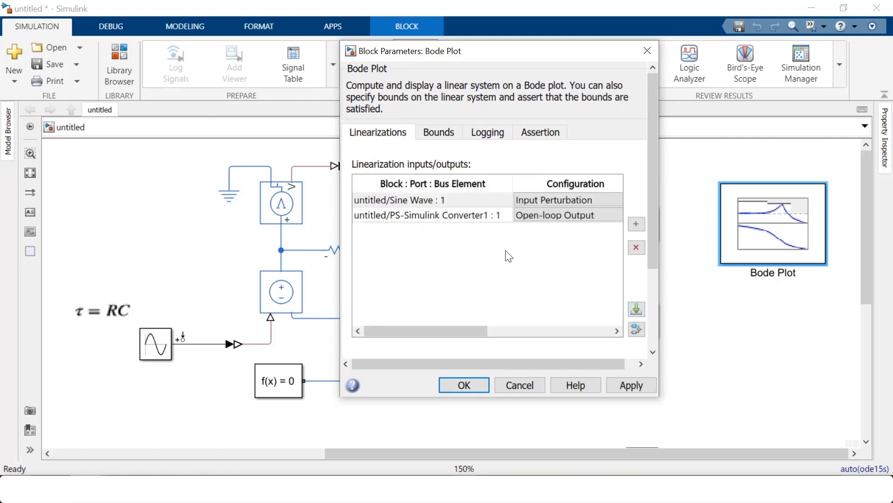
pyautogui.click(641, 385)
# - Show the Bode Plot block's plot window and widen it over the model
pyautogui.moveTo(651, 251); pyautogui.dragTo(654, 340)
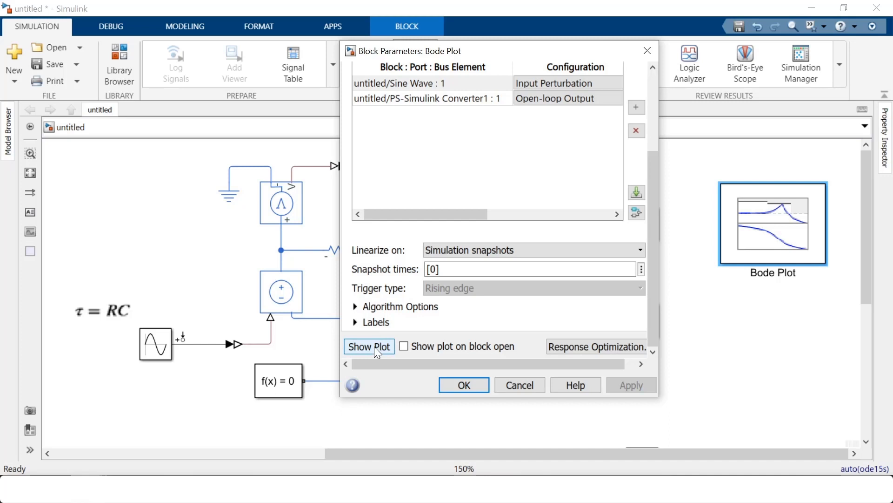
pyautogui.click(361, 347)
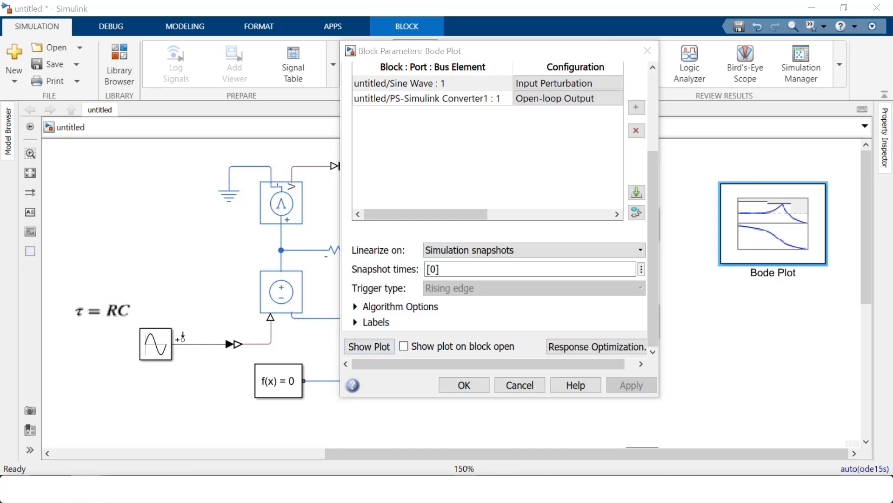
pyautogui.moveTo(224, 136); pyautogui.dragTo(244, 83)
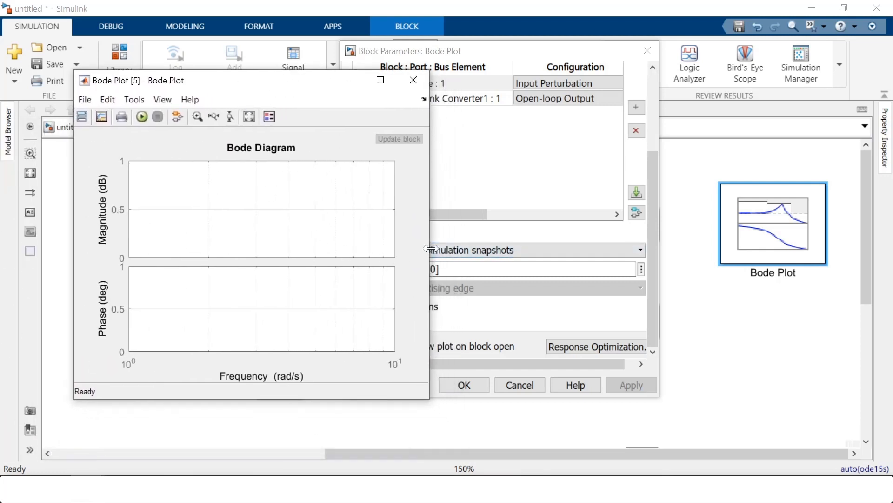
pyautogui.moveTo(434, 253); pyautogui.dragTo(660, 254)
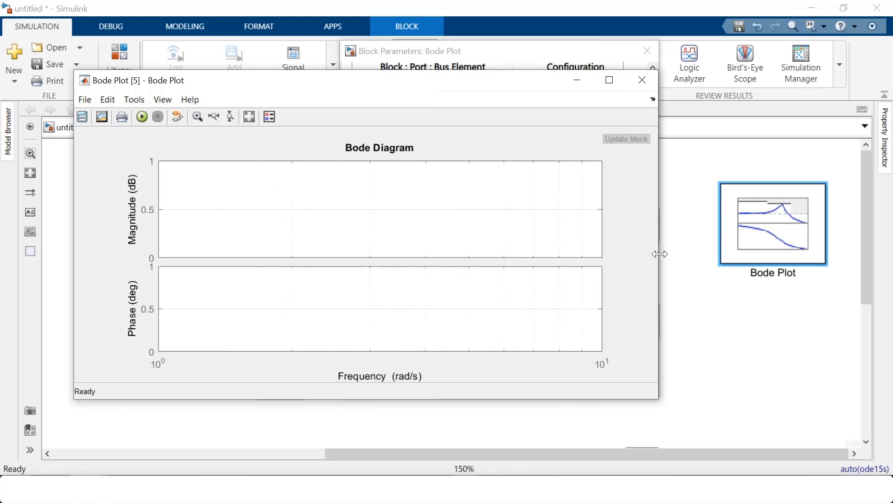
pyautogui.moveTo(286, 81); pyautogui.dragTo(293, 129)
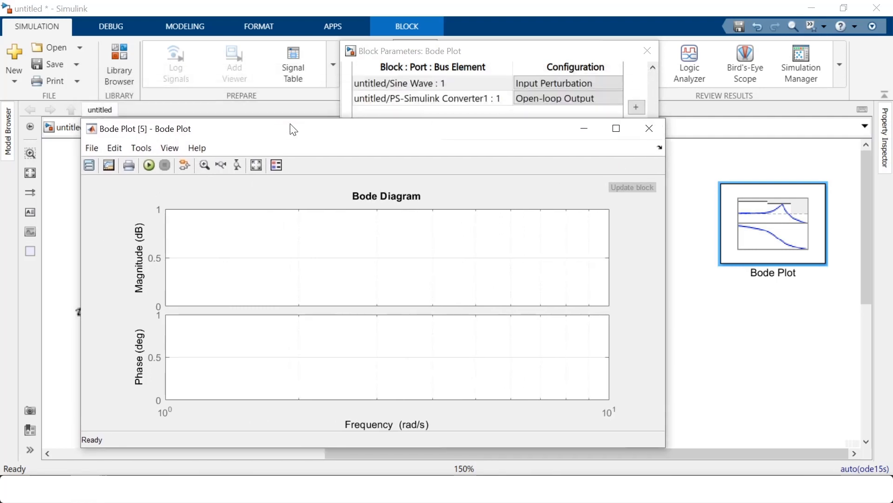
# - Run the simulation and display the resulting Bode diagram in a maximized plot window
pyautogui.click(350, 14)
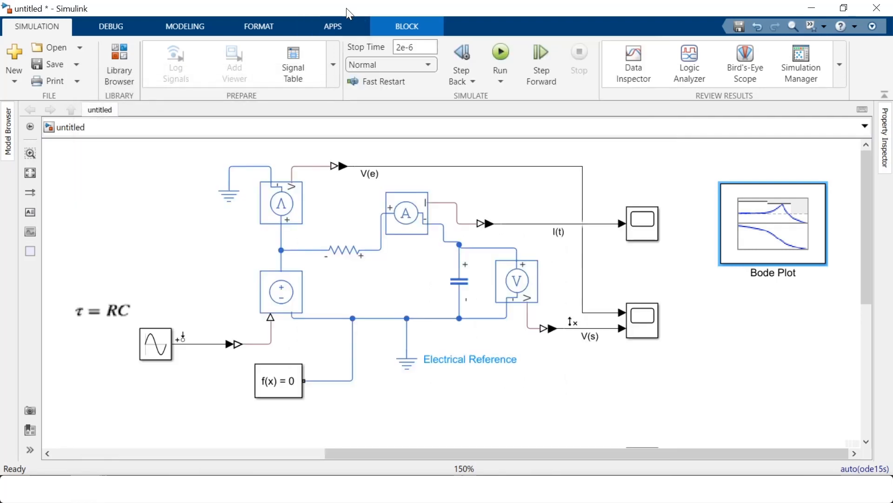
pyautogui.click(501, 55)
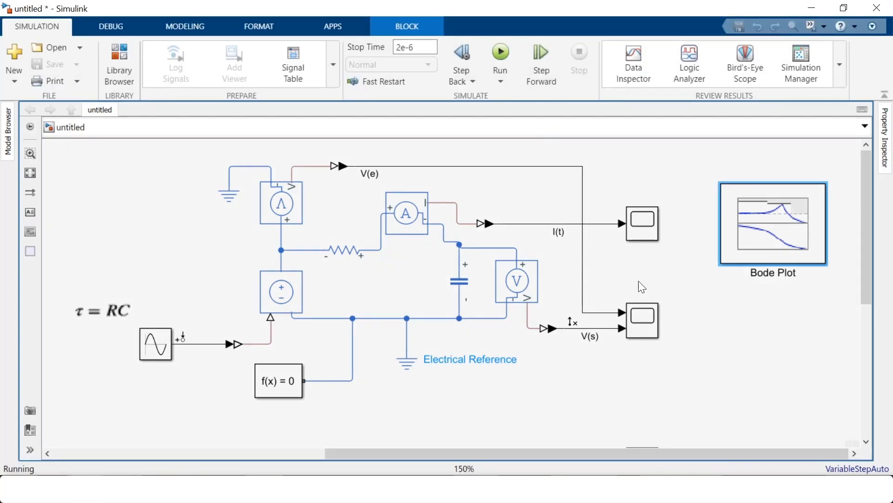
pyautogui.doubleClick(774, 220)
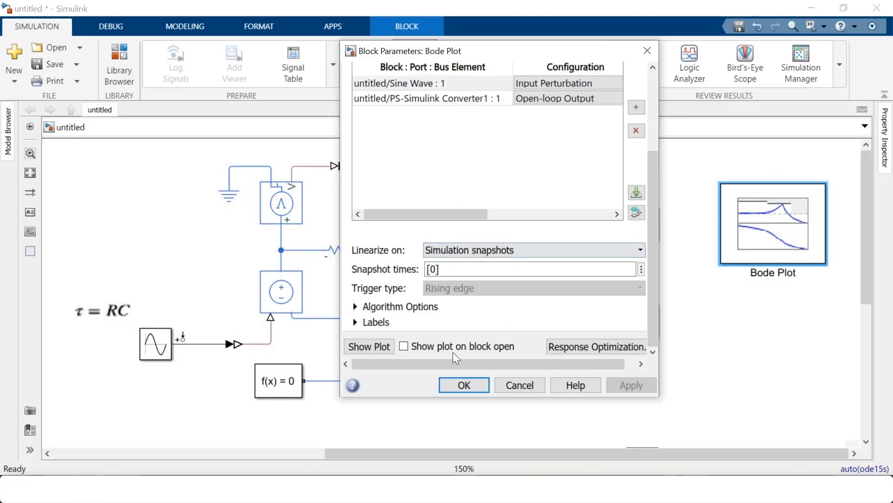
pyautogui.click(379, 349)
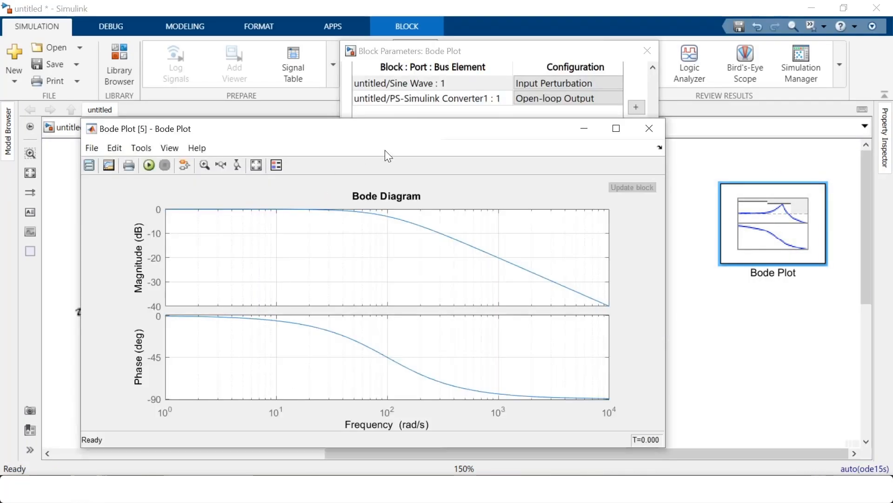
pyautogui.moveTo(404, 137); pyautogui.dragTo(479, 65)
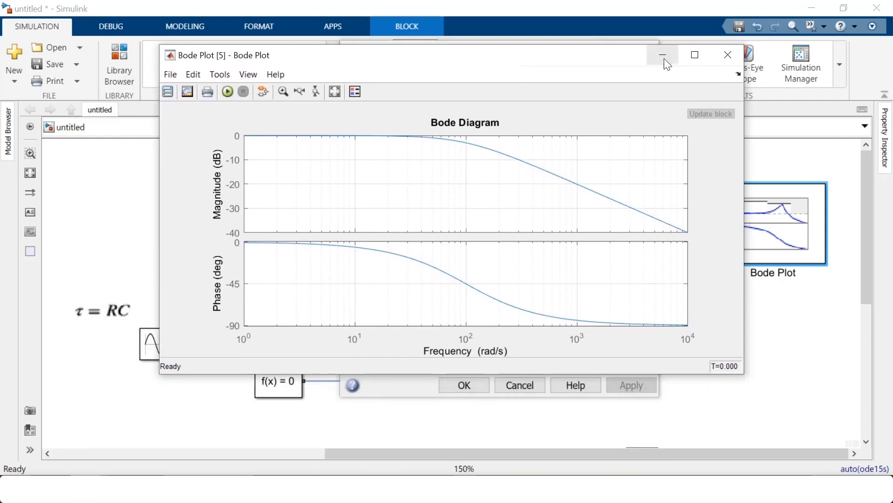
pyautogui.click(699, 56)
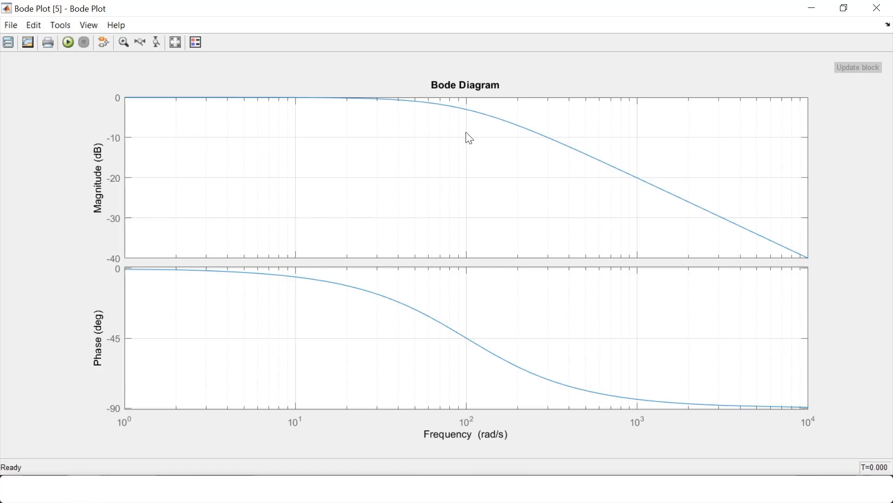
# - Place data tips on the Bode magnitude curve and read the magnitude around 100 rad/s
pyautogui.click(490, 116)
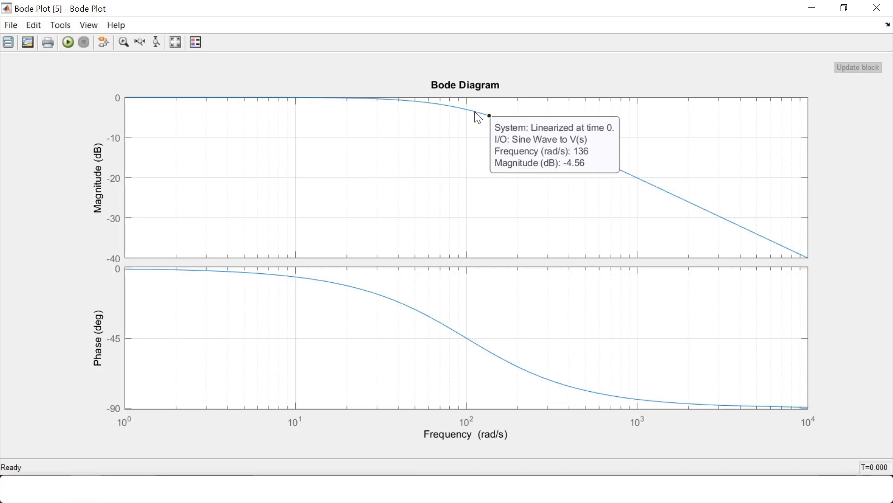
pyautogui.click(475, 112)
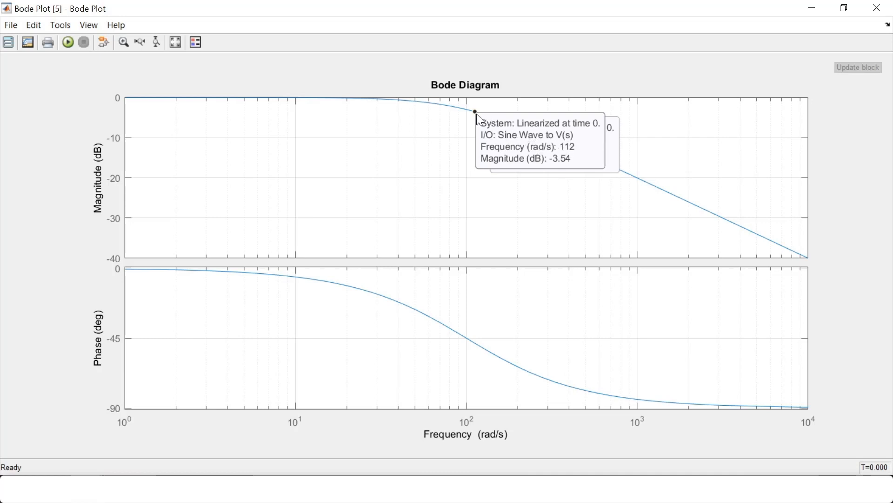
pyautogui.moveTo(475, 114)
pyautogui.mouseDown()
pyautogui.moveTo(478, 121)
pyautogui.moveTo(466, 112)
pyautogui.mouseUp()
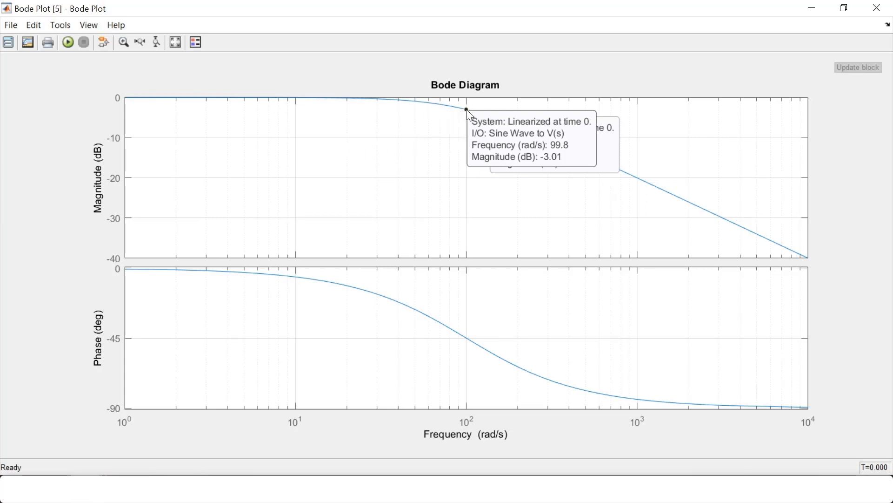
pyautogui.moveTo(466, 110)
pyautogui.mouseDown()
pyautogui.moveTo(135, 98)
pyautogui.moveTo(316, 93)
pyautogui.moveTo(468, 107)
pyautogui.moveTo(572, 165)
pyautogui.moveTo(769, 244)
pyautogui.moveTo(534, 168)
pyautogui.moveTo(488, 127)
pyautogui.mouseUp()
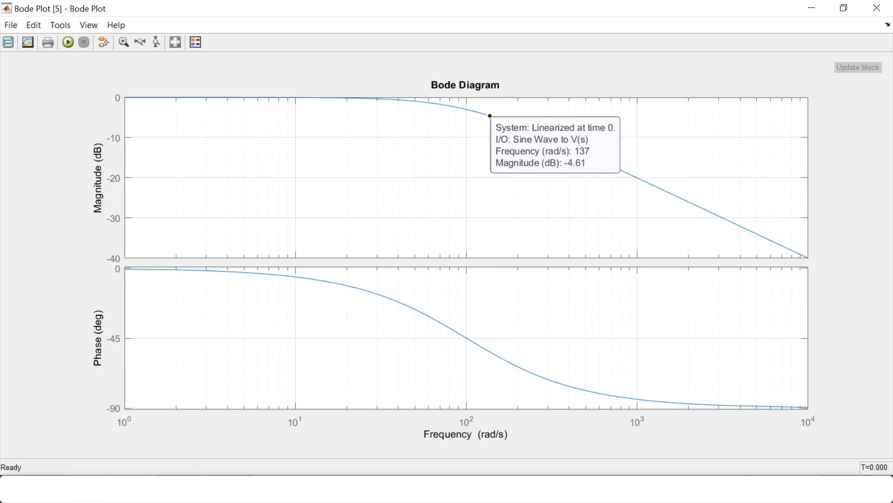
pyautogui.click(228, 489)
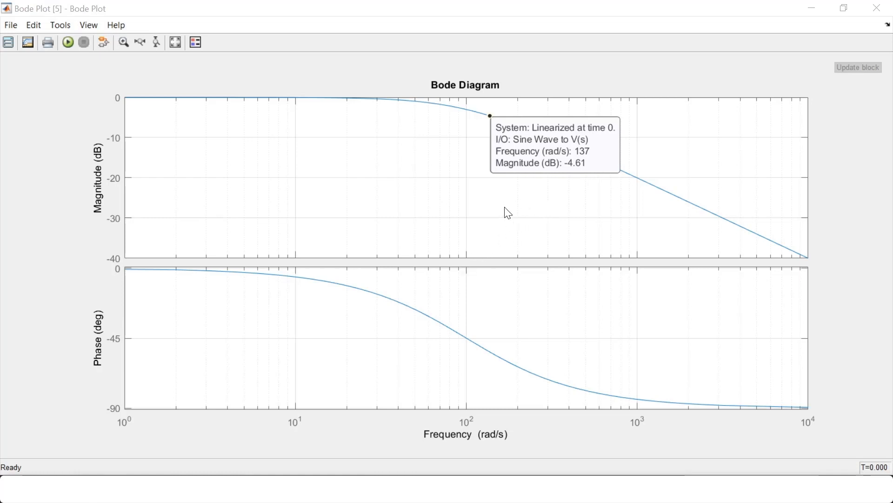
# - Read magnitude and phase with data tips at about 100 rad/s, and close the Bode plot and its block parameters
pyautogui.click(469, 342)
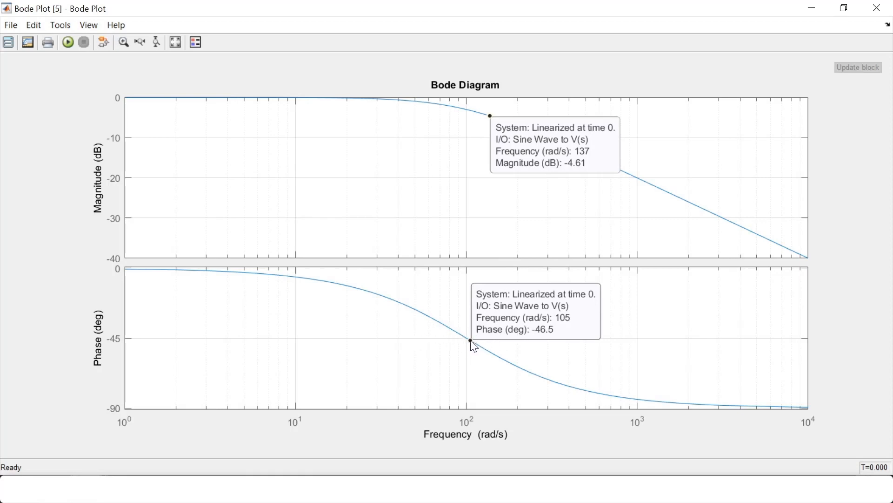
pyautogui.moveTo(470, 342); pyautogui.dragTo(469, 340)
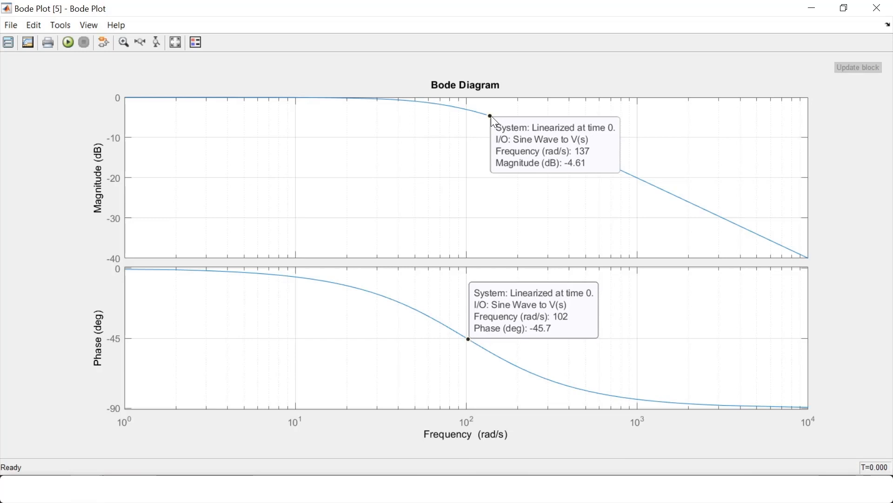
pyautogui.moveTo(490, 115); pyautogui.dragTo(466, 108)
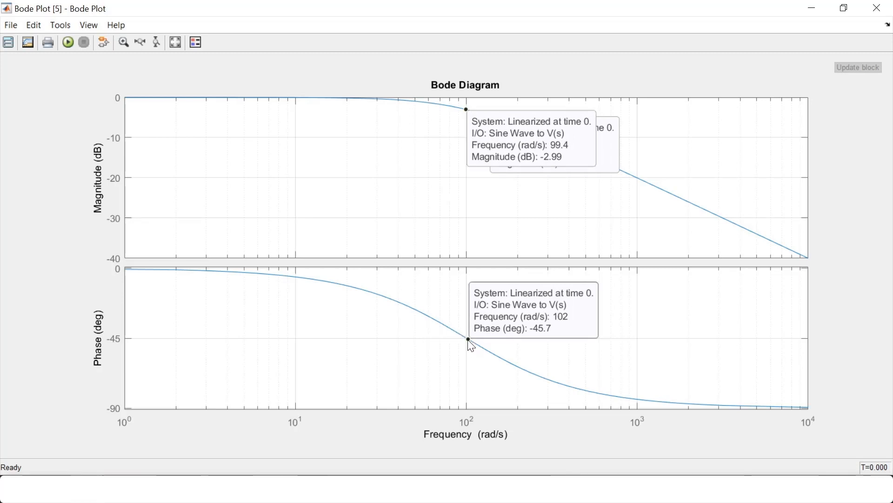
pyautogui.moveTo(468, 339); pyautogui.dragTo(466, 339)
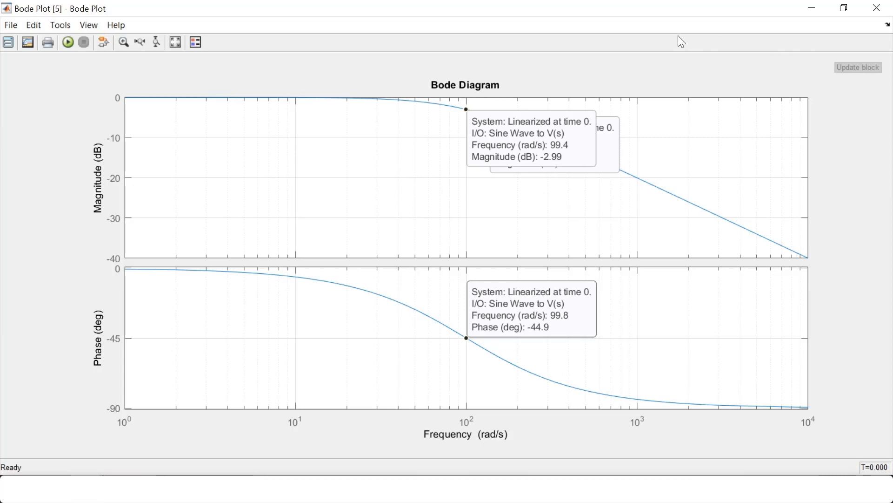
pyautogui.click(877, 7)
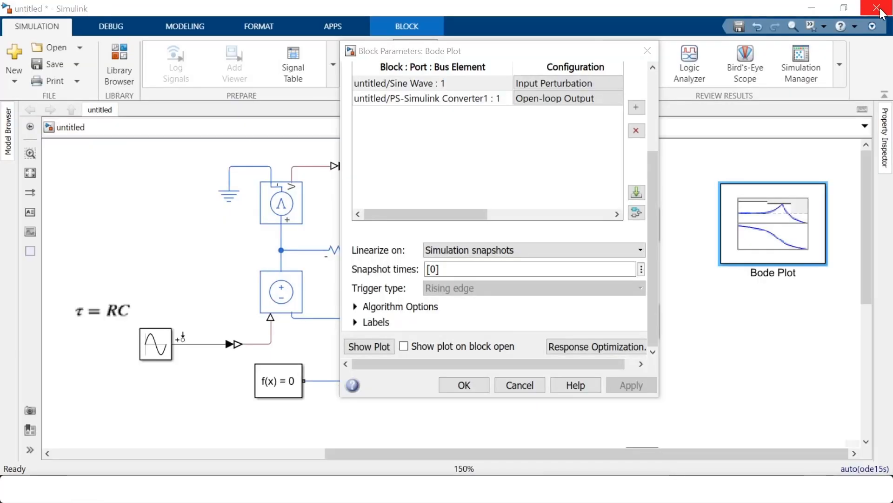
pyautogui.click(514, 385)
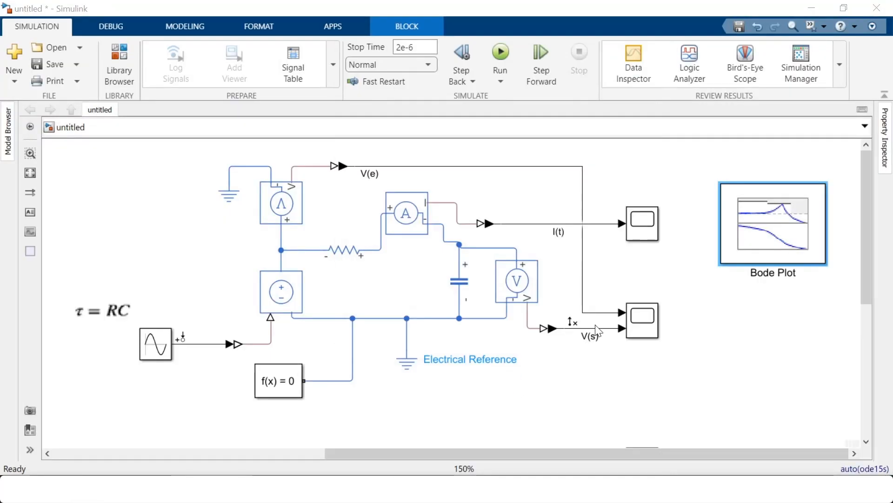
# - Delete the wire joining the RL circuit's inductor positive terminal to the lower ground line
pyautogui.moveTo(866, 203); pyautogui.dragTo(852, 331)
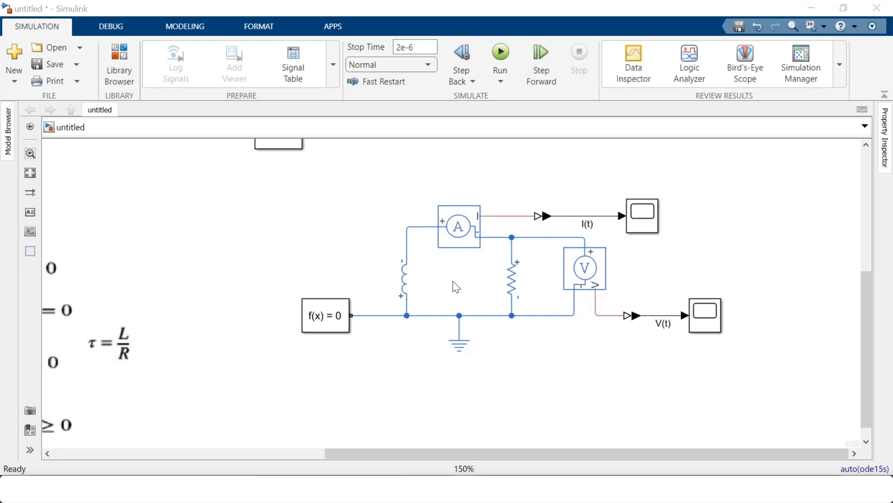
pyautogui.click(407, 238)
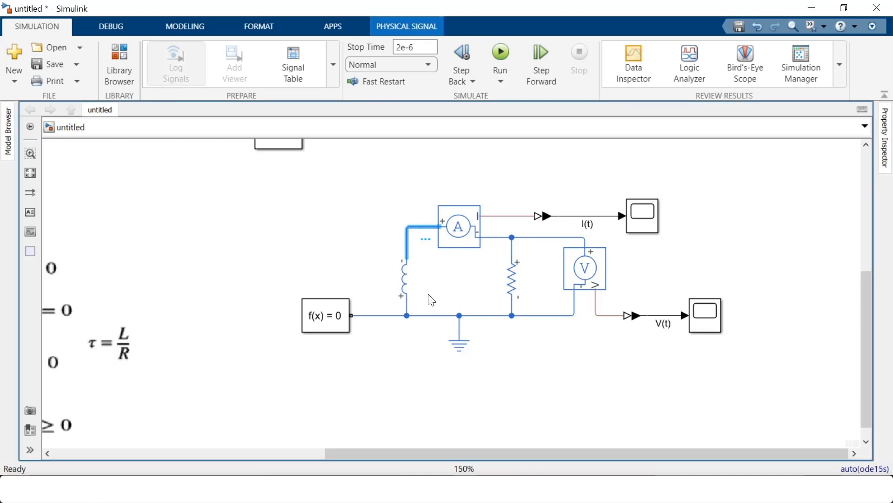
pyautogui.click(408, 303)
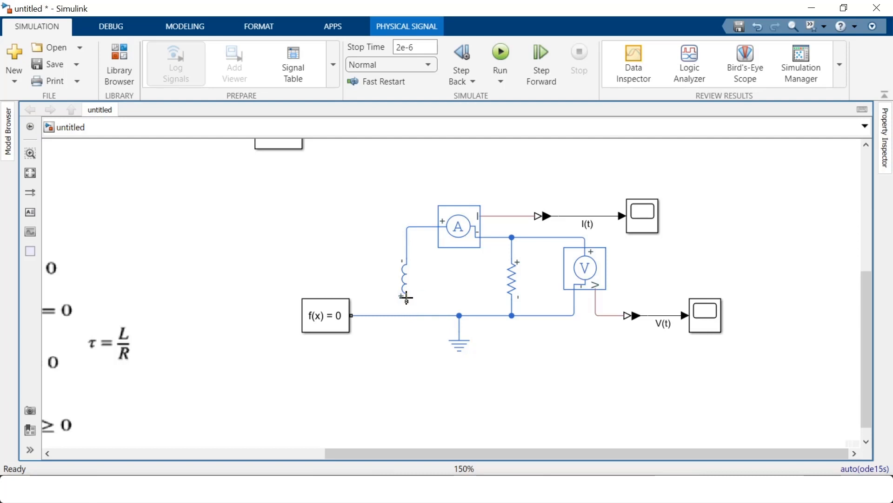
# - Rotate the inductor to horizontal and place it in line with the current sensor's positive terminal
pyautogui.moveTo(403, 282); pyautogui.dragTo(402, 249)
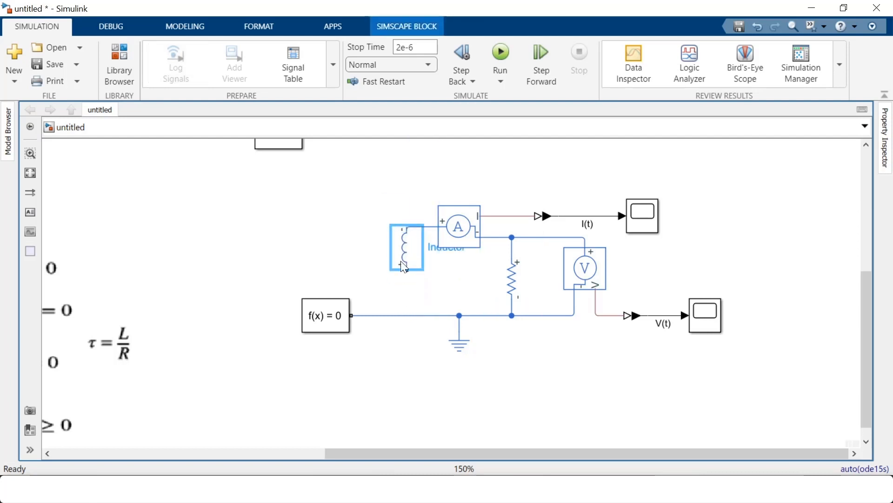
pyautogui.hotkey('ctrl', 'r')
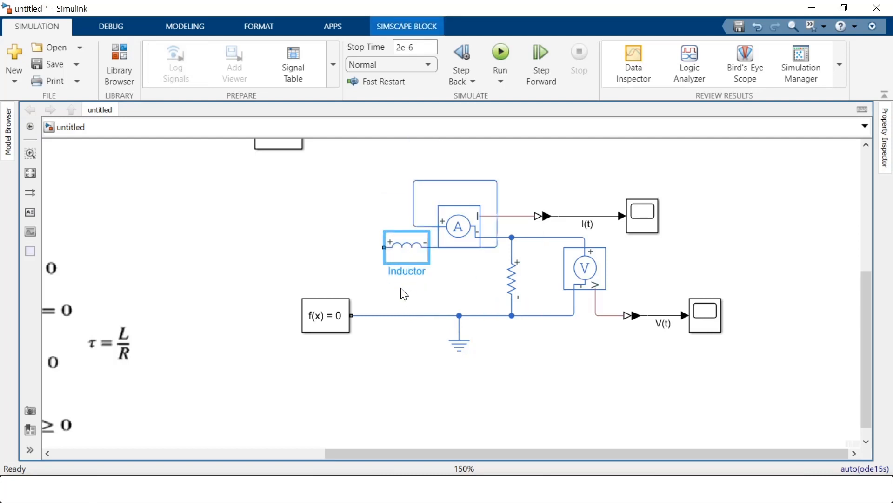
pyautogui.click(403, 293)
pyautogui.moveTo(414, 245); pyautogui.dragTo(378, 230)
pyautogui.click(410, 284)
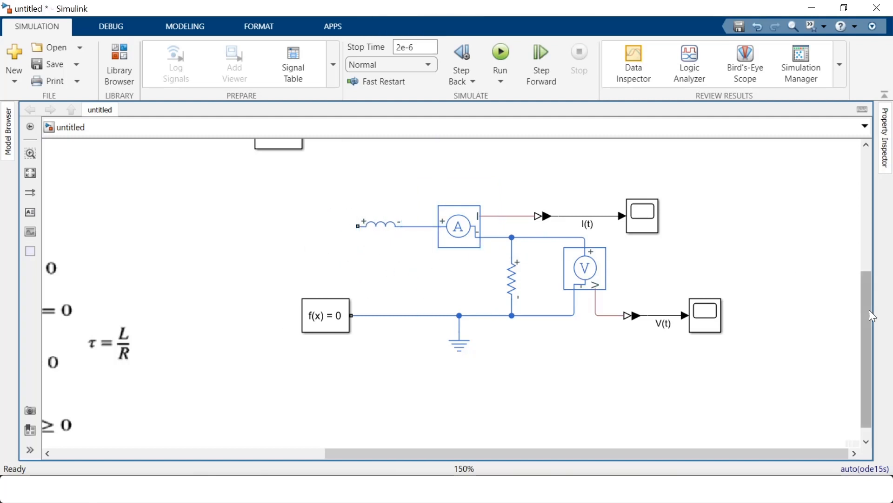
# - Copy the Controlled Voltage Source from the RC circuit and paste it beside the RL circuit, below the inductor
pyautogui.moveTo(870, 308); pyautogui.dragTo(874, 209)
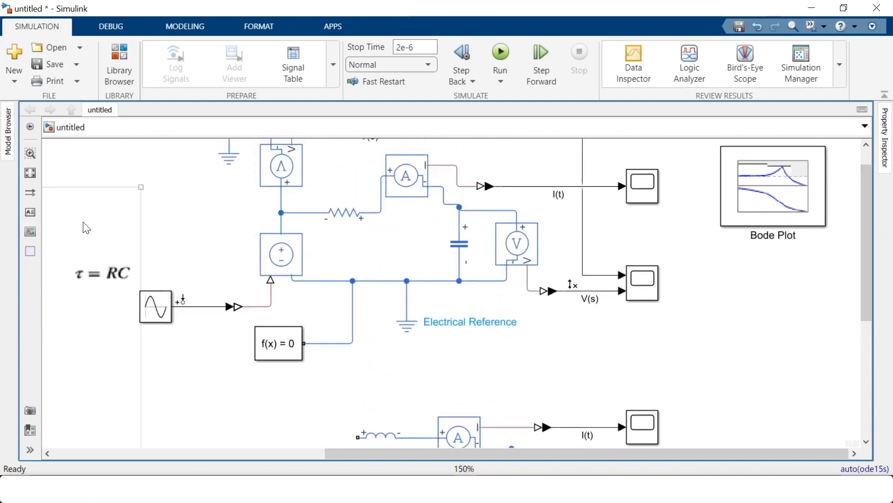
pyautogui.click(288, 254)
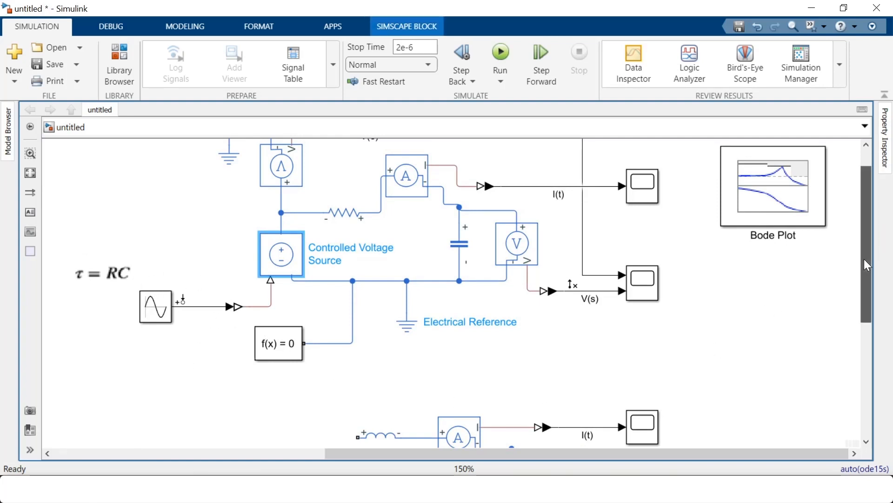
pyautogui.moveTo(867, 264); pyautogui.dragTo(868, 377)
pyautogui.click(341, 254)
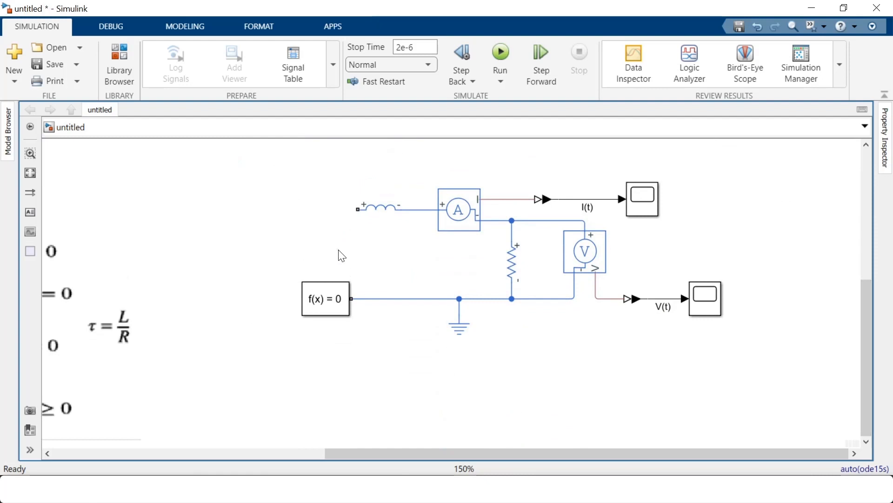
pyautogui.hotkey('ctrl', 'v')
pyautogui.moveTo(376, 257); pyautogui.dragTo(334, 258)
# - Move the RL circuit's Solver Configuration block lower, and shift the voltage source to just below the inductor's free end
pyautogui.moveTo(332, 309); pyautogui.dragTo(387, 345)
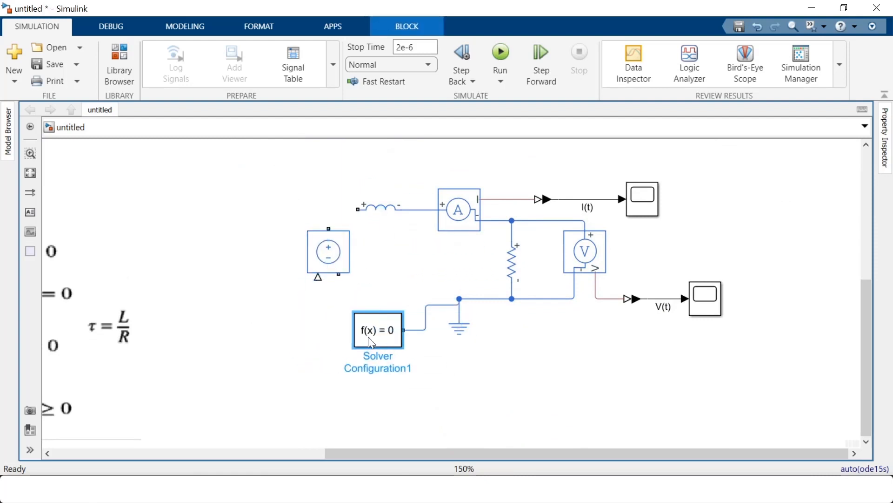
pyautogui.click(277, 317)
pyautogui.moveTo(335, 256); pyautogui.dragTo(352, 272)
pyautogui.click(265, 233)
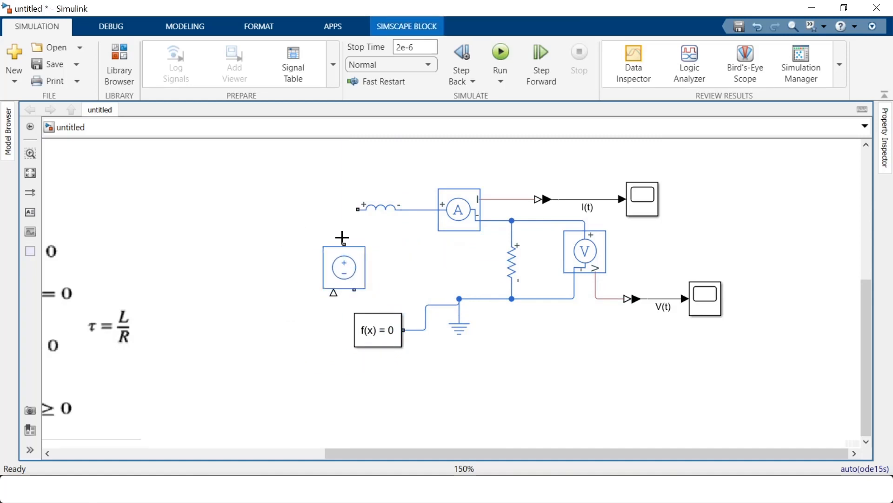
# - Connect the voltage source to the inductor's positive terminal and the ground line, moving the Solver Configuration block clear of the wiring
pyautogui.click(341, 210)
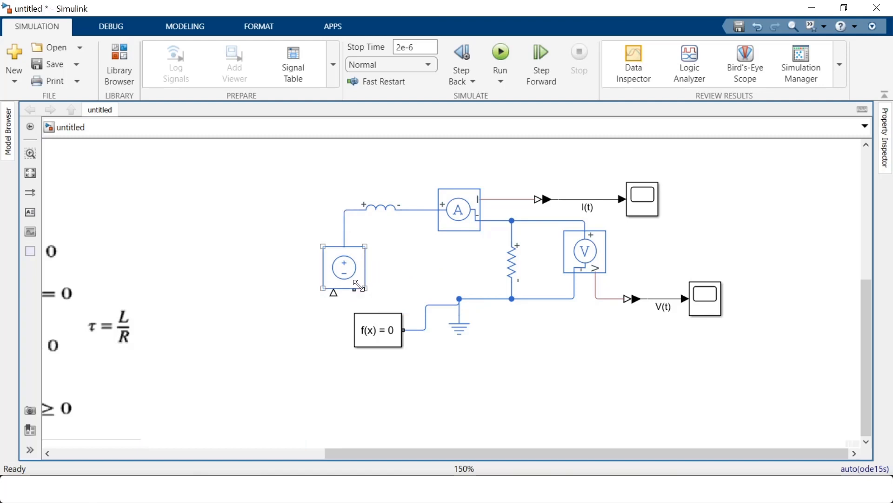
pyautogui.moveTo(355, 291); pyautogui.dragTo(456, 299)
pyautogui.moveTo(379, 334); pyautogui.dragTo(376, 360)
pyautogui.click(300, 340)
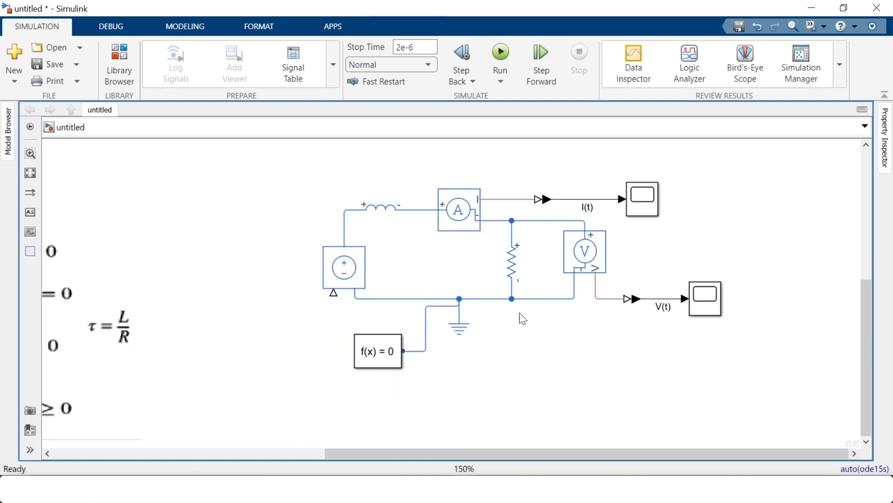
# - Add a Sine Wave block from the Simulink Sources library to the left of the RL circuit's voltage source
pyautogui.click(131, 72)
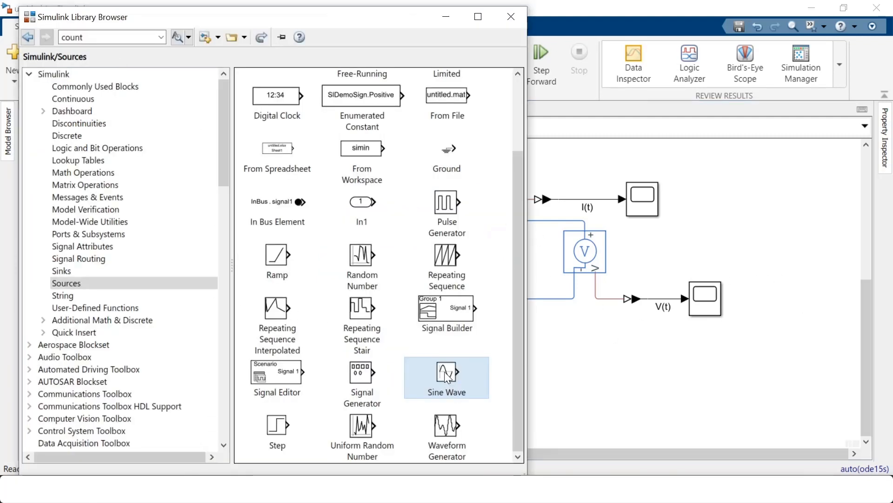
pyautogui.moveTo(445, 371); pyautogui.dragTo(250, 304)
pyautogui.click(278, 323)
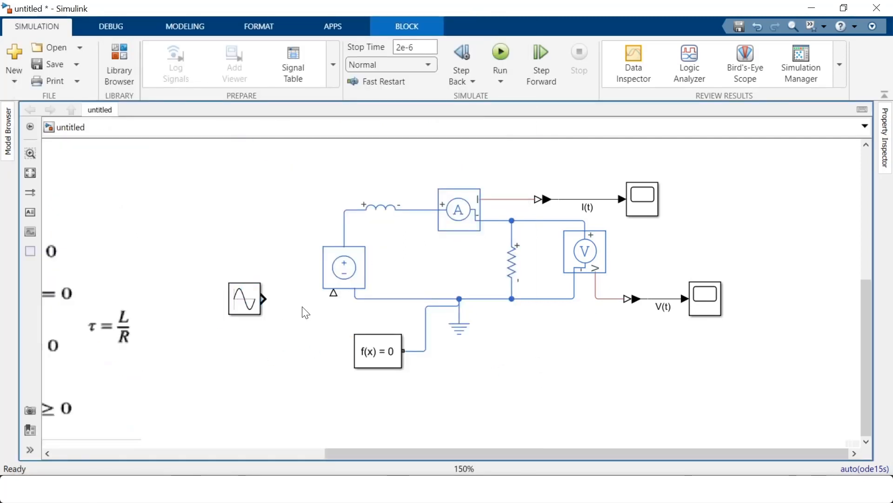
# - Insert a Simulink-PS Converter wired between the Sine Wave and the voltage source's control input, and move the Sine Wave block further left
pyautogui.doubleClick(295, 307)
pyautogui.write('s')
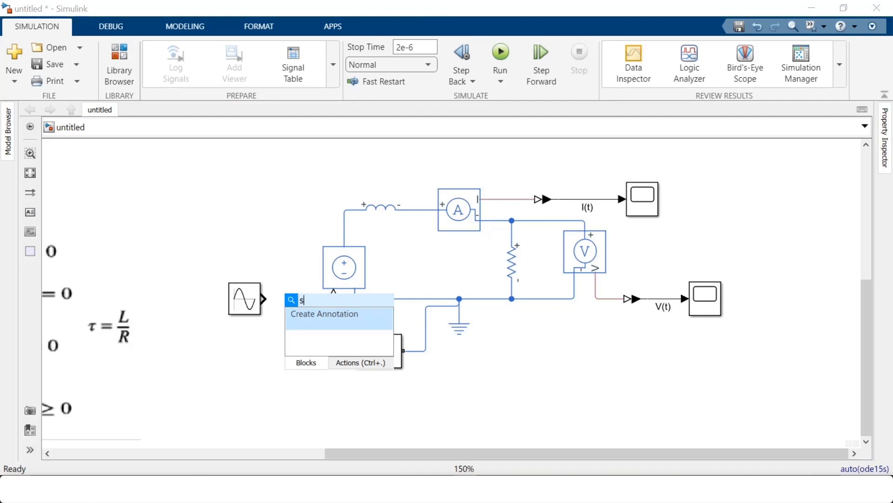
pyautogui.write('i')
pyautogui.press('Escape')
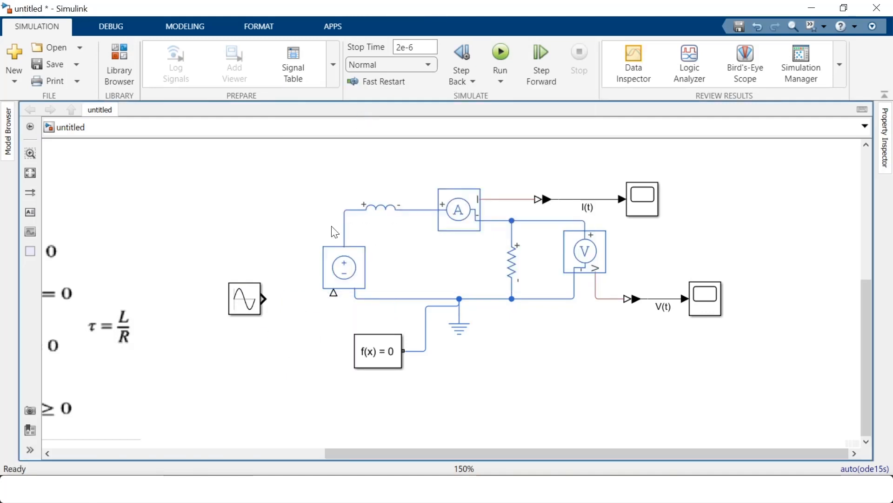
pyautogui.click(286, 382)
pyautogui.moveTo(308, 303); pyautogui.dragTo(334, 302)
pyautogui.click(249, 315)
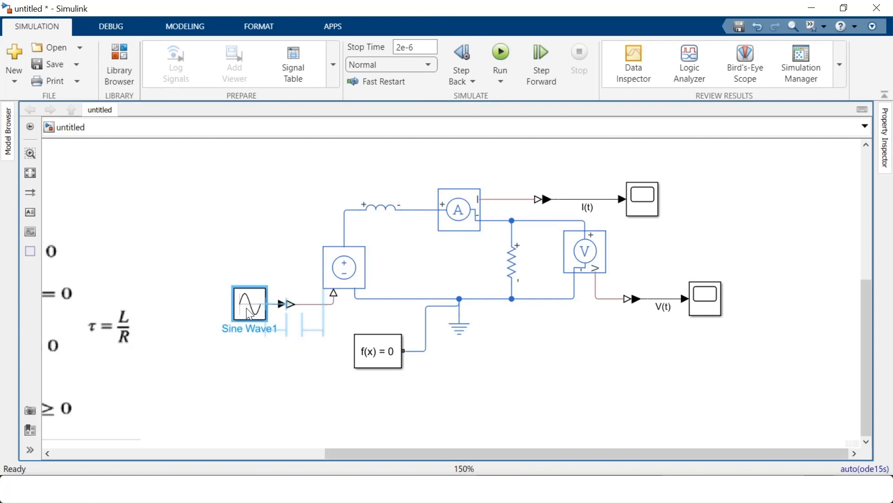
pyautogui.moveTo(246, 309); pyautogui.dragTo(207, 304)
pyautogui.click(293, 367)
pyautogui.click(271, 395)
# - Add a Bode Plot block to the right of the RL circuit
pyautogui.moveTo(865, 341); pyautogui.dragTo(869, 319)
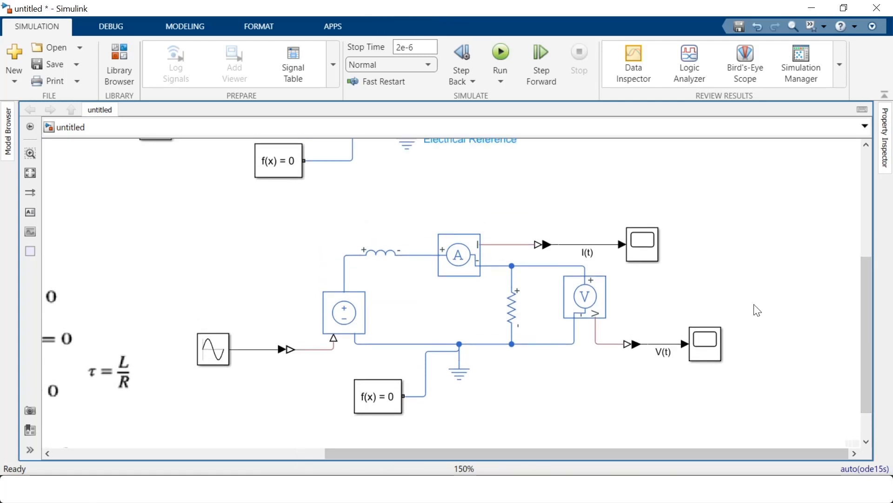
pyautogui.doubleClick(786, 296)
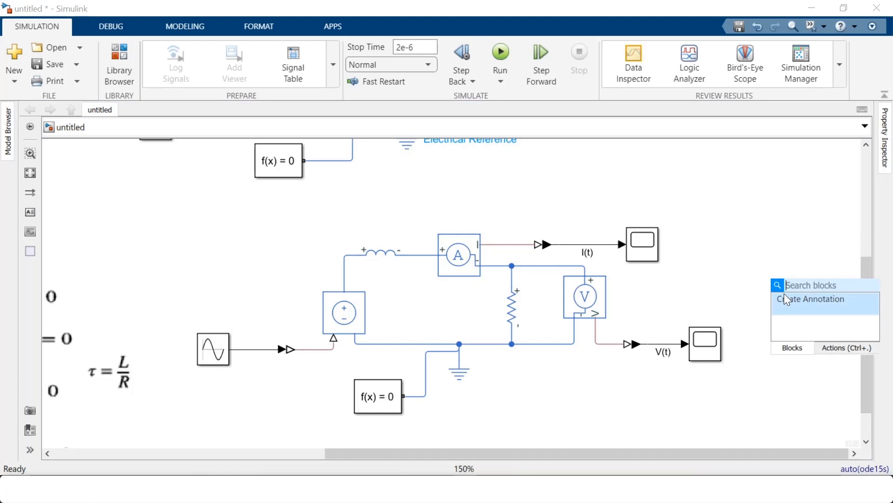
pyautogui.write('bo')
pyautogui.click(629, 94)
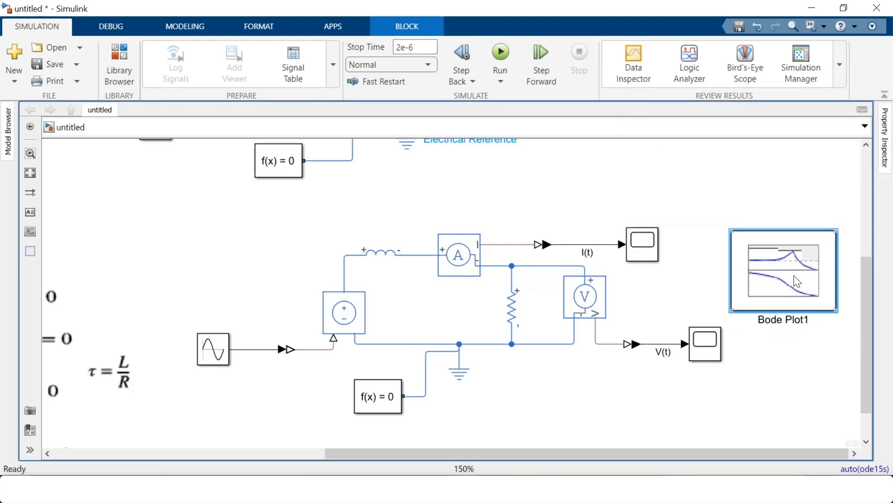
# - Remove both preset linearization inputs/outputs, Sine Wave and PS-Simulink Converter1, from the new Bode Plot block's parameters
pyautogui.doubleClick(796, 281)
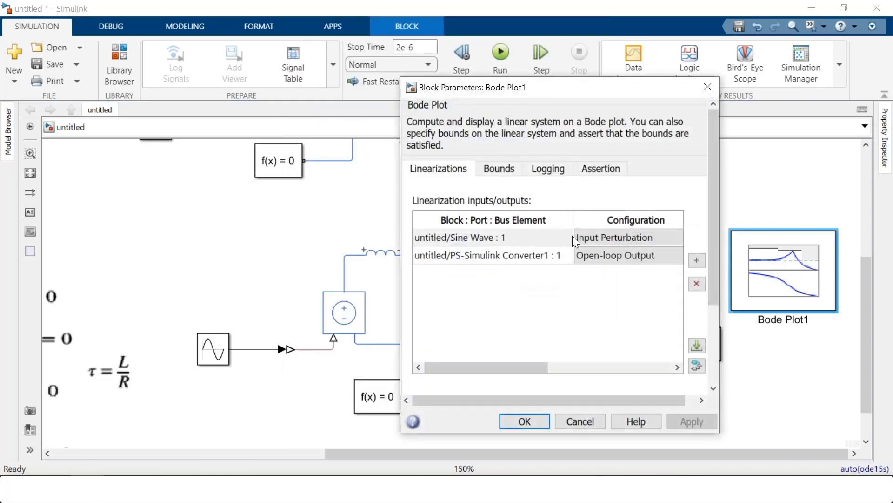
pyautogui.moveTo(603, 85); pyautogui.dragTo(482, 89)
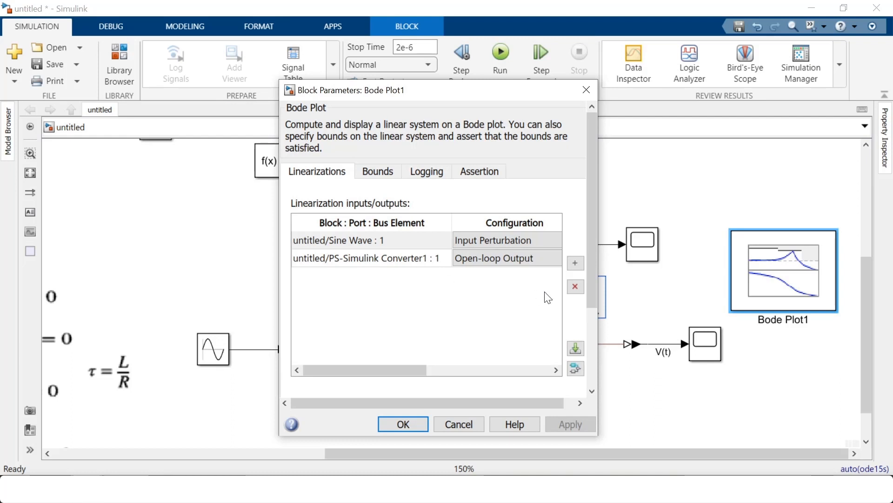
pyautogui.click(576, 286)
pyautogui.click(576, 287)
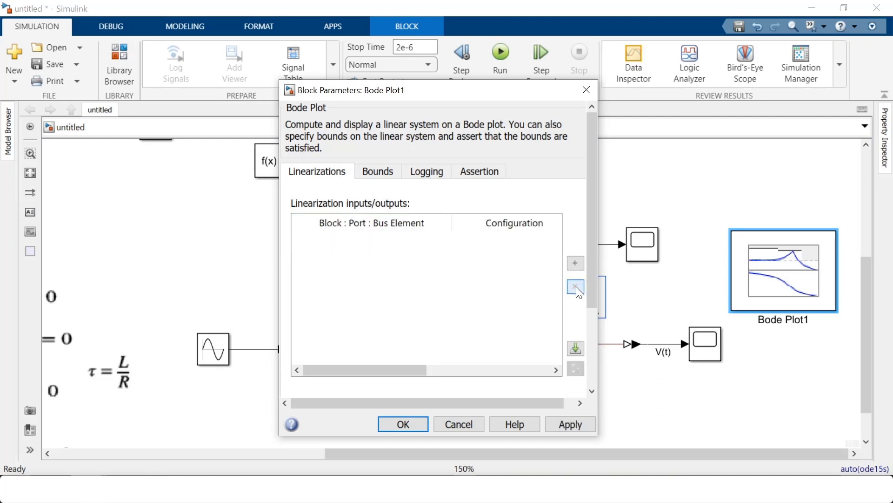
# - Add the output signal of the RL circuit's Sine Wave block to the new Bode Plot block's linearization inputs/outputs
pyautogui.click(575, 262)
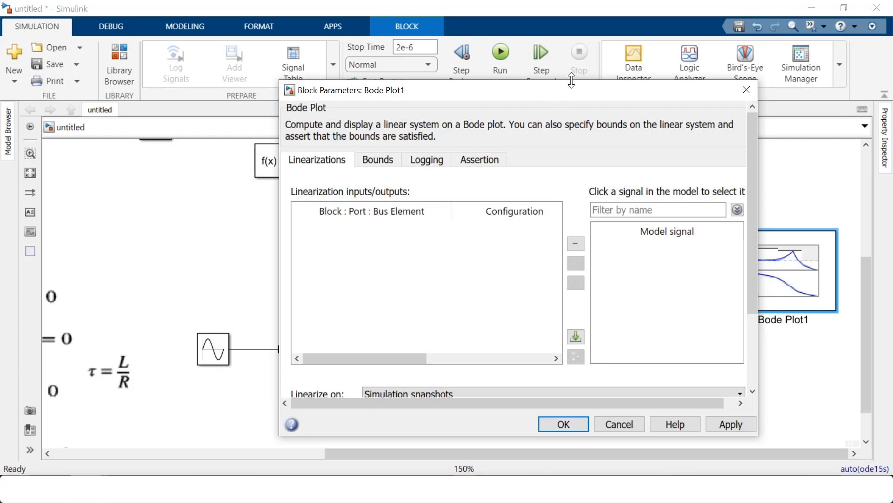
pyautogui.moveTo(572, 80); pyautogui.dragTo(462, 74)
pyautogui.moveTo(530, 85); pyautogui.dragTo(579, 72)
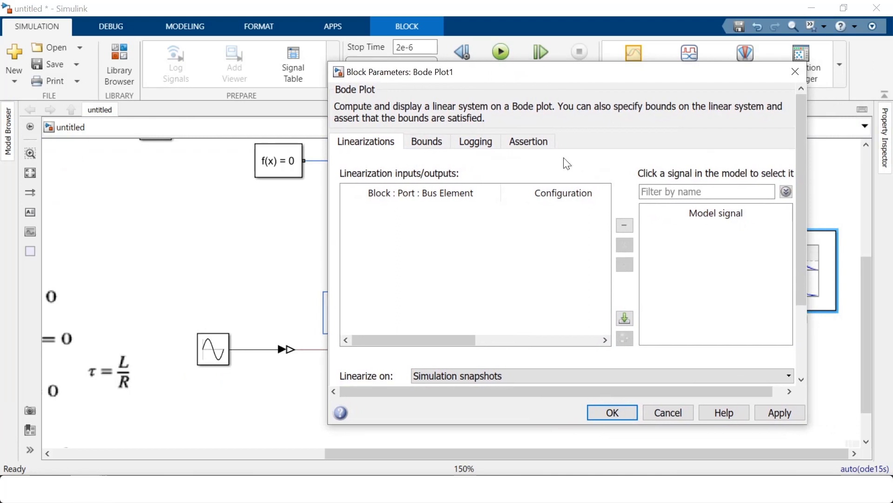
pyautogui.click(257, 350)
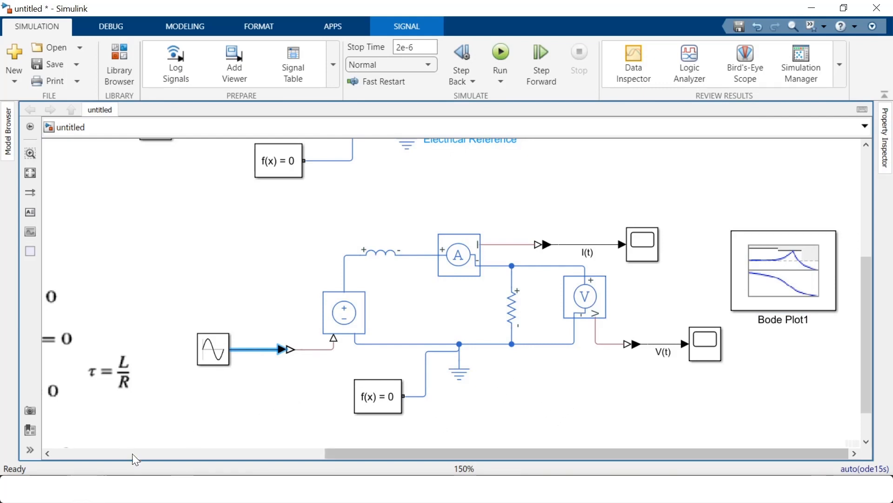
pyautogui.doubleClick(784, 265)
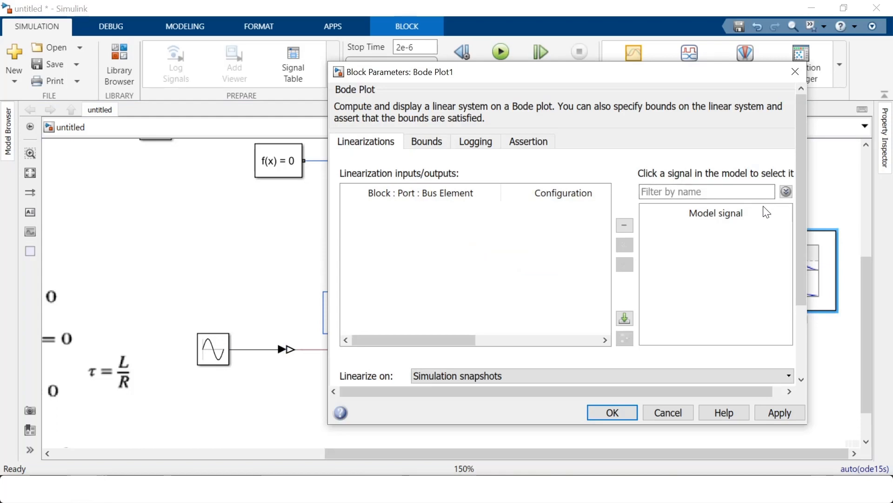
pyautogui.moveTo(680, 73); pyautogui.dragTo(646, 66)
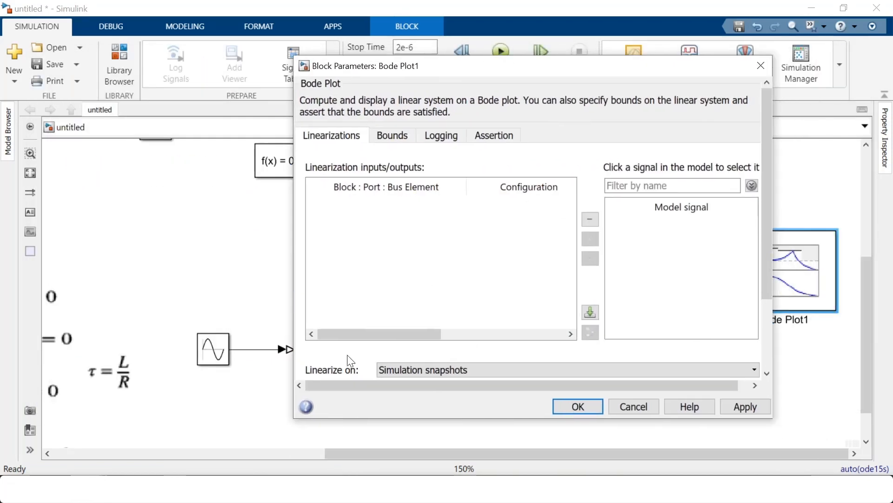
pyautogui.click(258, 356)
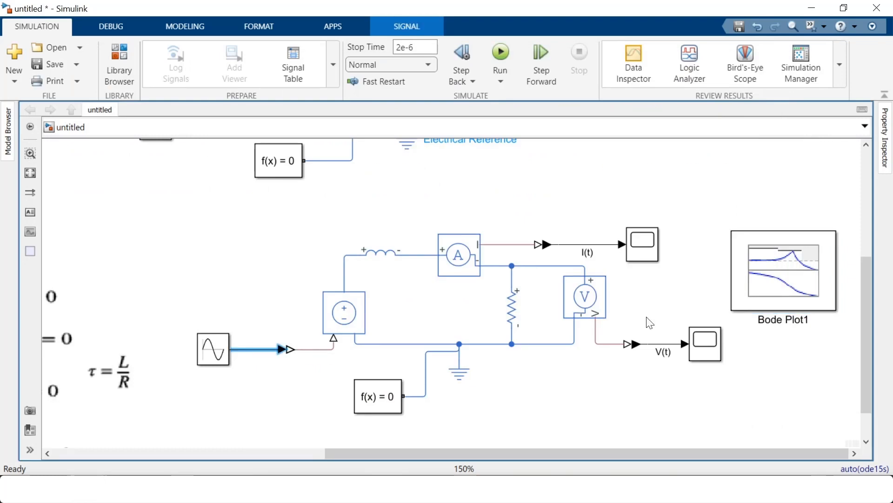
pyautogui.doubleClick(761, 278)
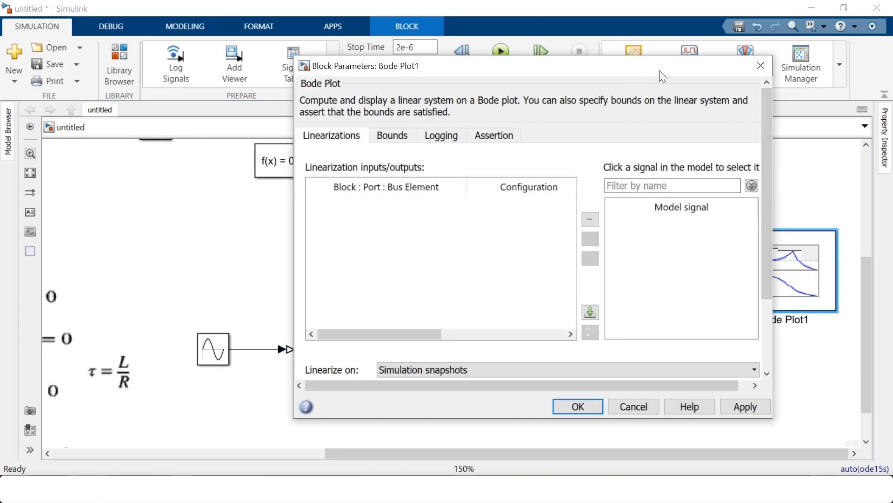
pyautogui.moveTo(691, 63); pyautogui.dragTo(0, 77)
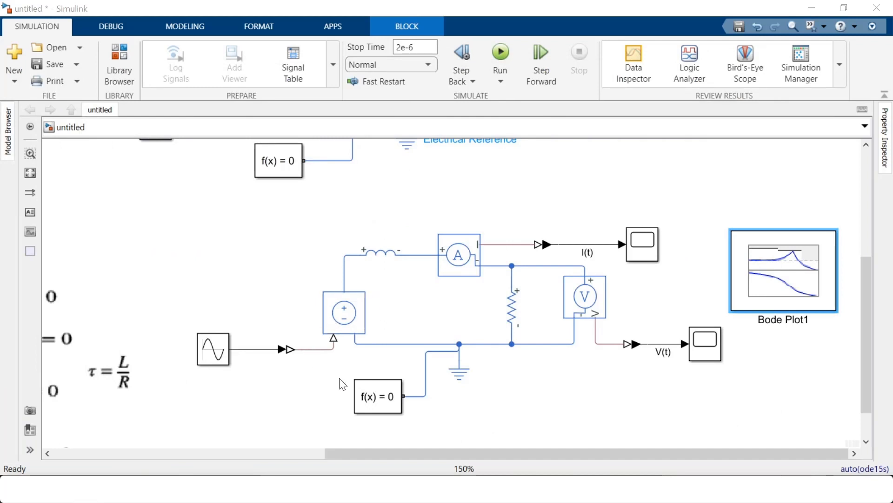
pyautogui.click(255, 350)
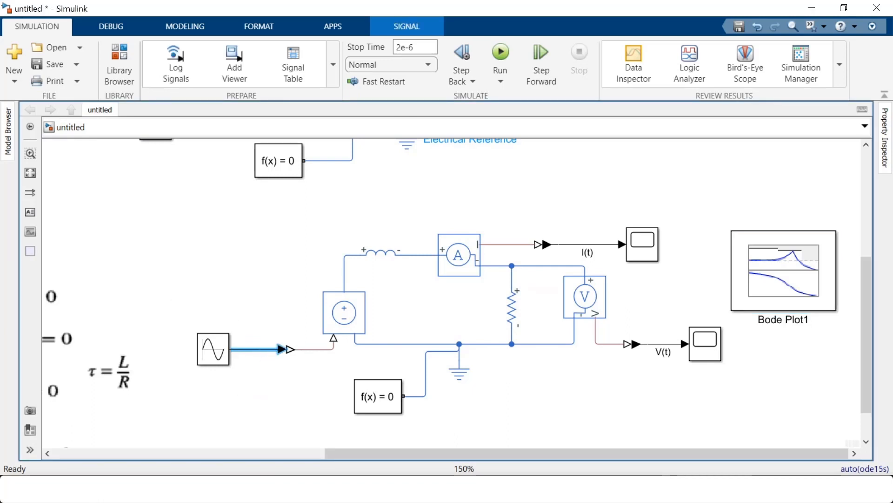
pyautogui.moveTo(0, 90); pyautogui.dragTo(529, 63)
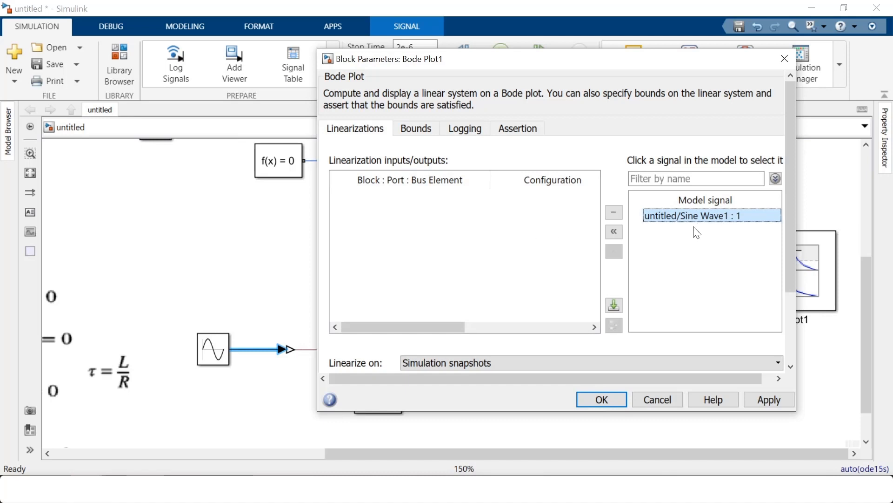
pyautogui.click(614, 232)
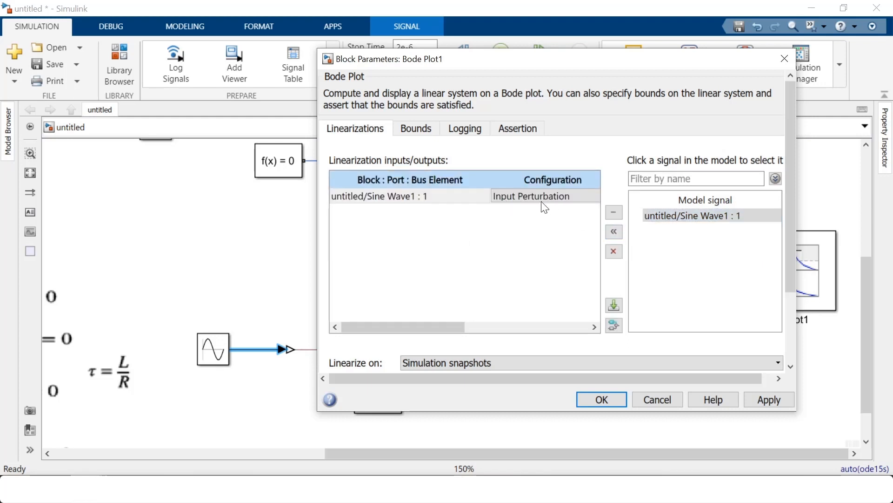
# - Add the V(t) signal from PS-Simulink Converter3 to the Bode Plot block's linearization inputs/outputs
pyautogui.click(785, 58)
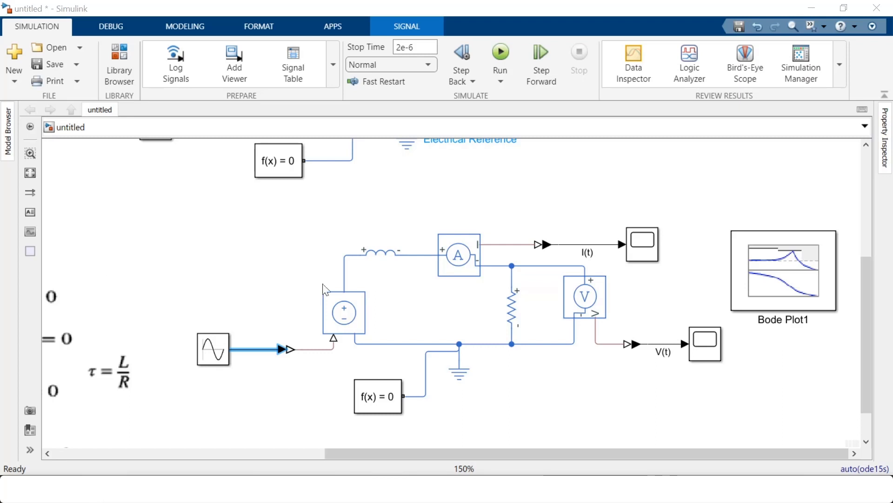
pyautogui.click(663, 350)
pyautogui.click(660, 343)
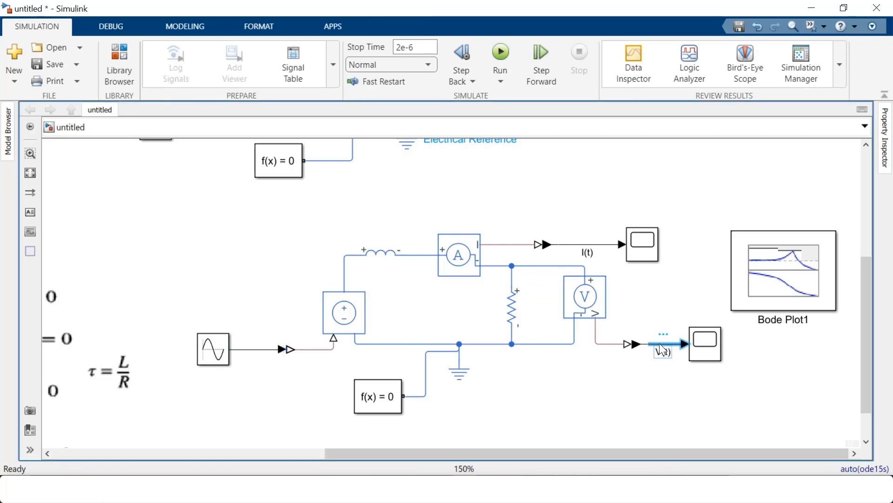
pyautogui.moveTo(1, 93); pyautogui.dragTo(413, 76)
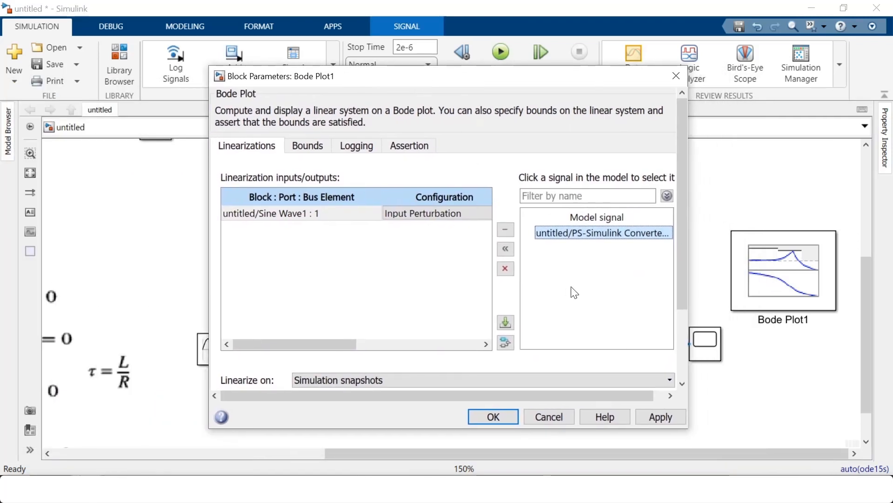
pyautogui.click(506, 250)
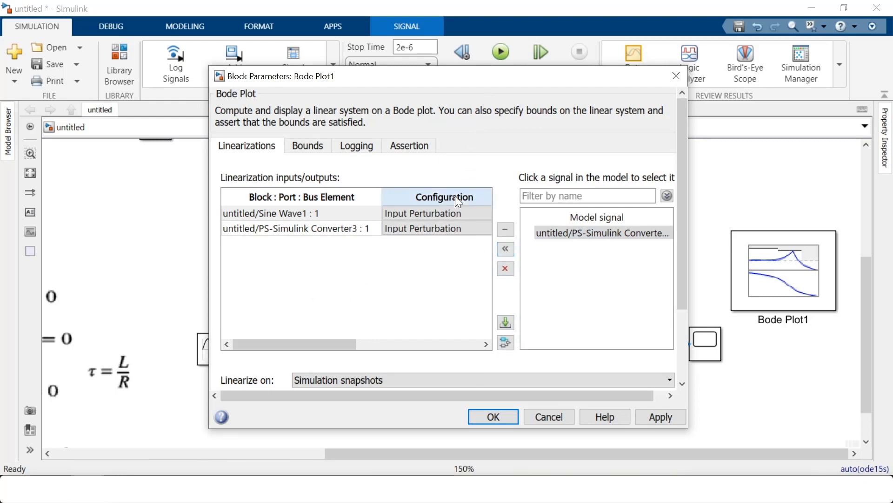
# - Keep Sine Wave1 configured as Input Perturbation, set PS-Simulink Converter3 to Open-loop Output, and apply the linearization settings
pyautogui.moveTo(474, 84); pyautogui.dragTo(594, 75)
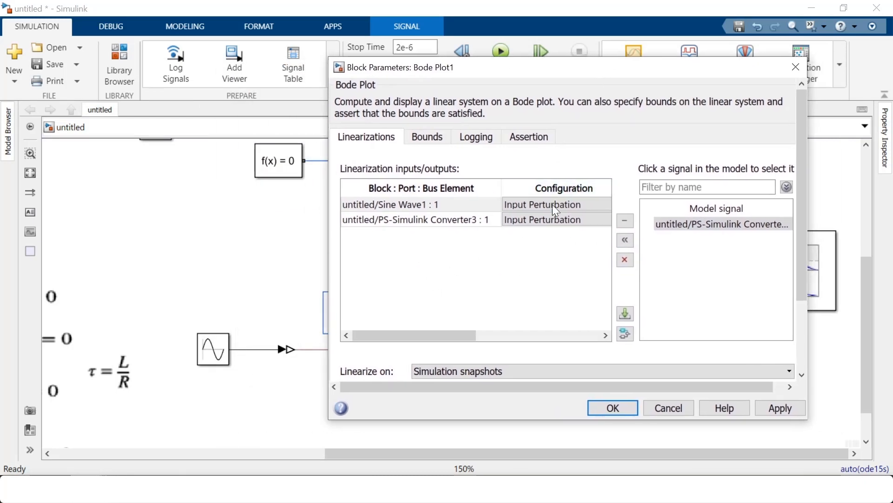
pyautogui.click(593, 205)
pyautogui.click(593, 205)
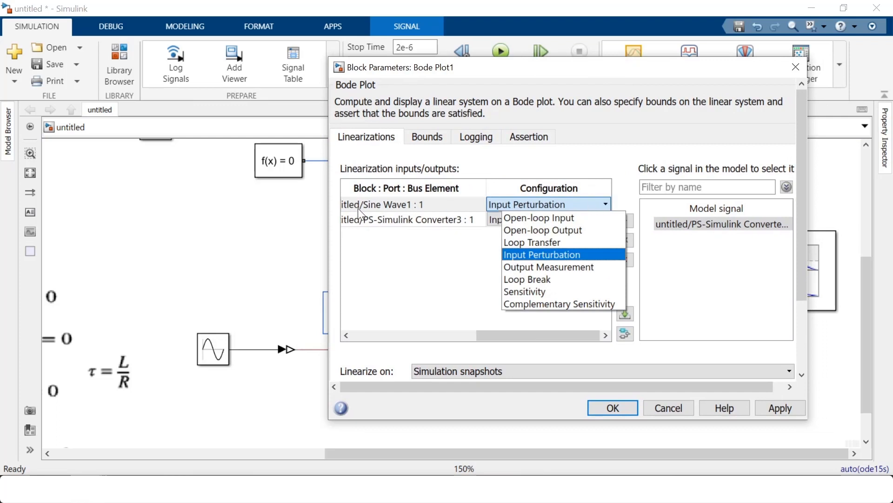
pyautogui.click(552, 255)
pyautogui.click(585, 219)
pyautogui.click(585, 219)
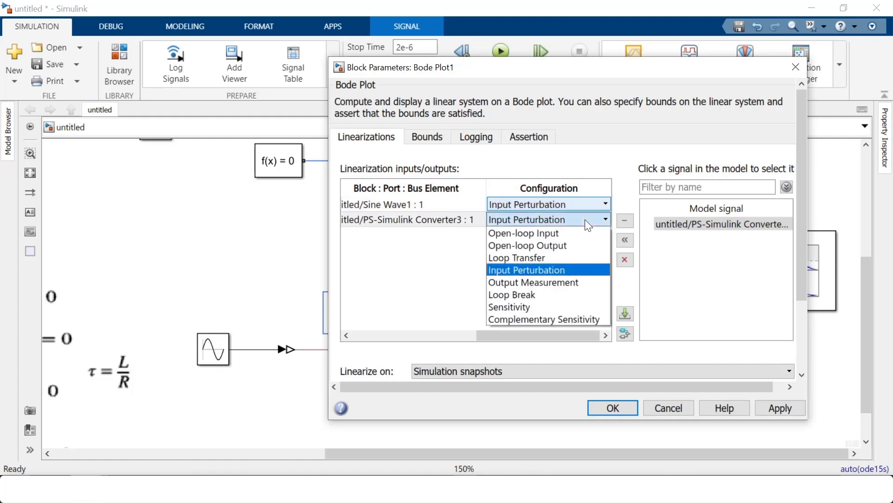
pyautogui.click(573, 245)
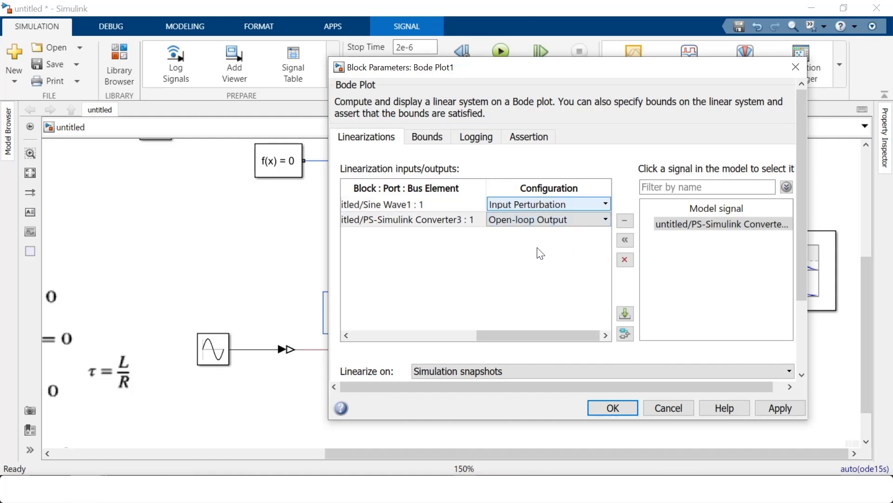
pyautogui.click(776, 411)
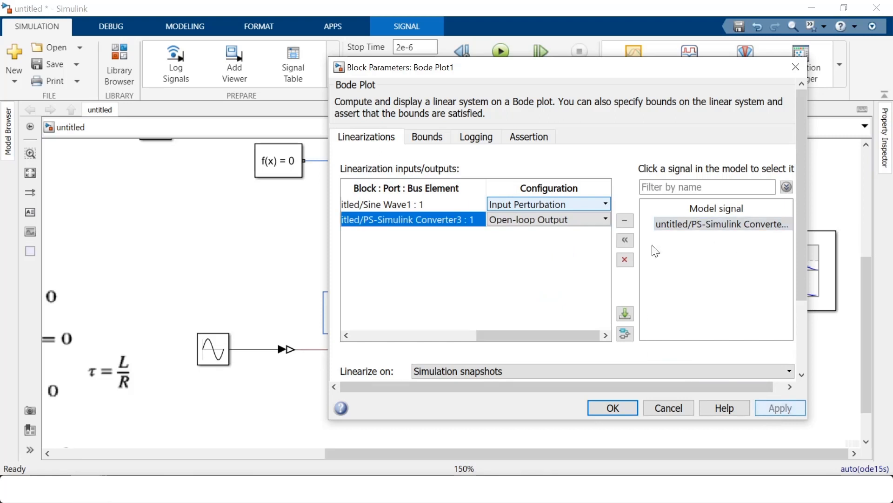
# - Collapse the signal selection area, show the RL circuit's Bode plot window, and widen it
pyautogui.click(625, 220)
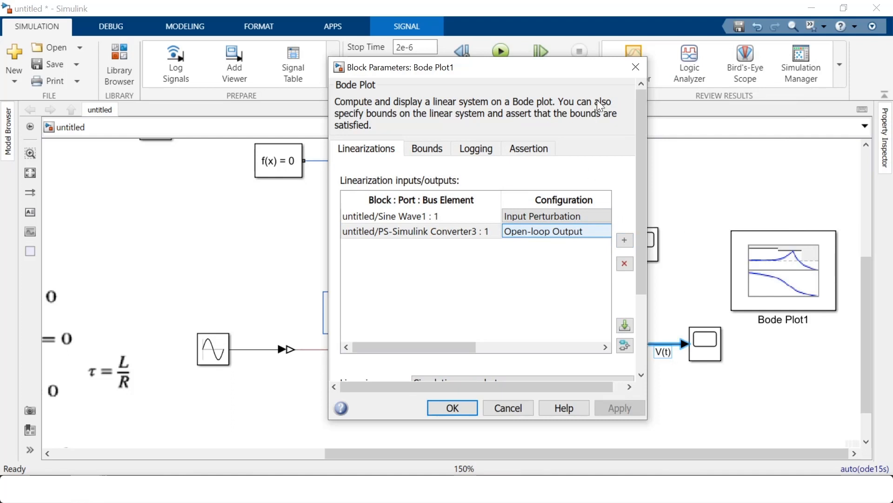
pyautogui.moveTo(544, 70); pyautogui.dragTo(655, 58)
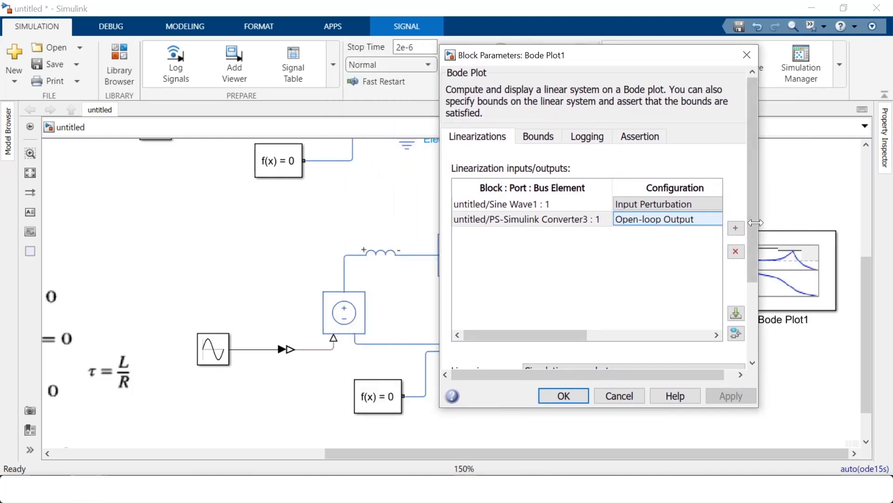
pyautogui.scroll(-3, 752, 242)
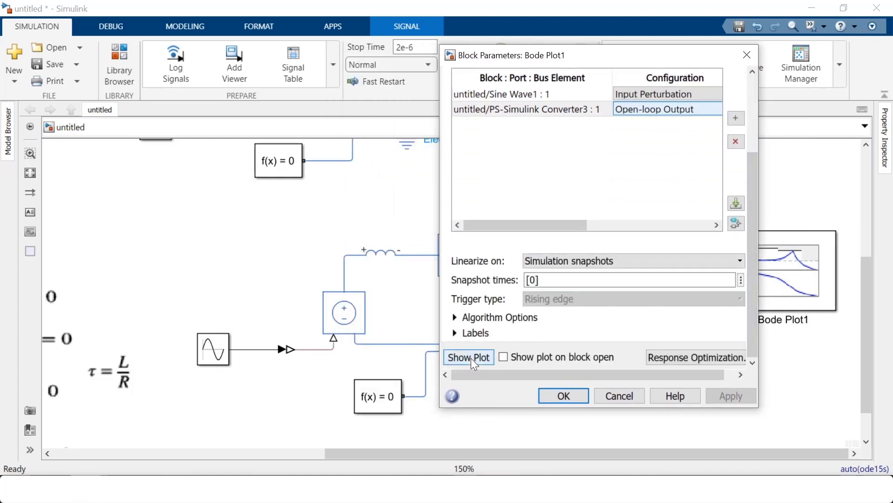
pyautogui.click(471, 358)
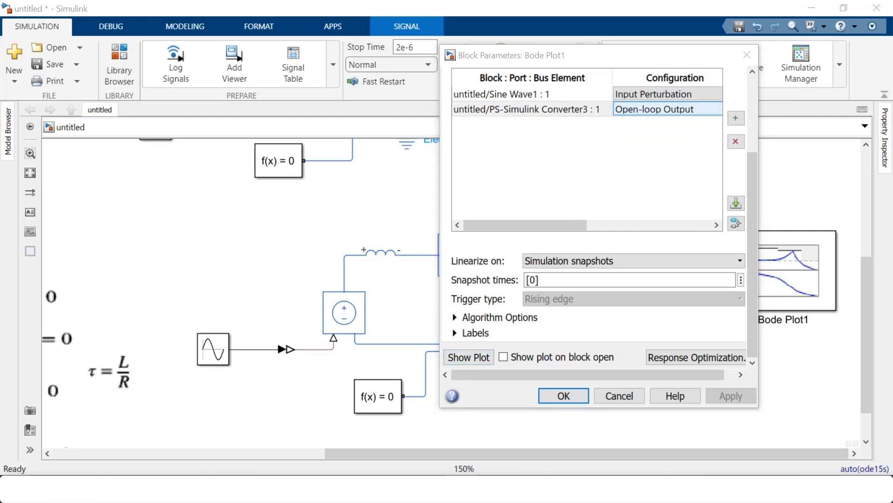
pyautogui.moveTo(309, 132); pyautogui.dragTo(364, 73)
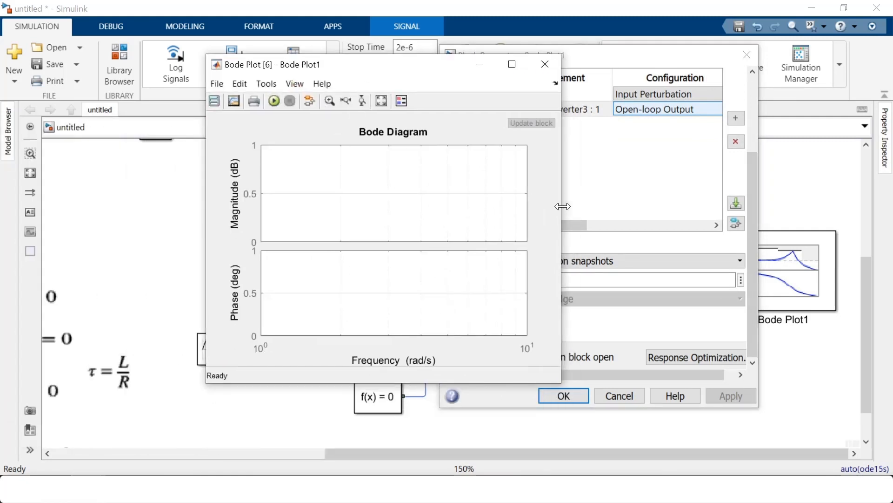
pyautogui.moveTo(562, 211); pyautogui.dragTo(727, 215)
pyautogui.moveTo(464, 64); pyautogui.dragTo(464, 113)
# - Run the simulation and display the Bode diagram for the RL circuit again
pyautogui.click(468, 7)
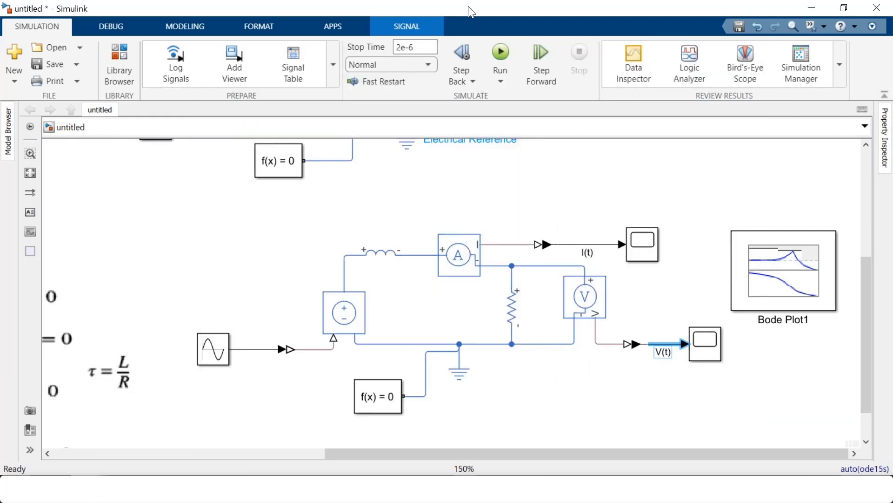
pyautogui.click(503, 52)
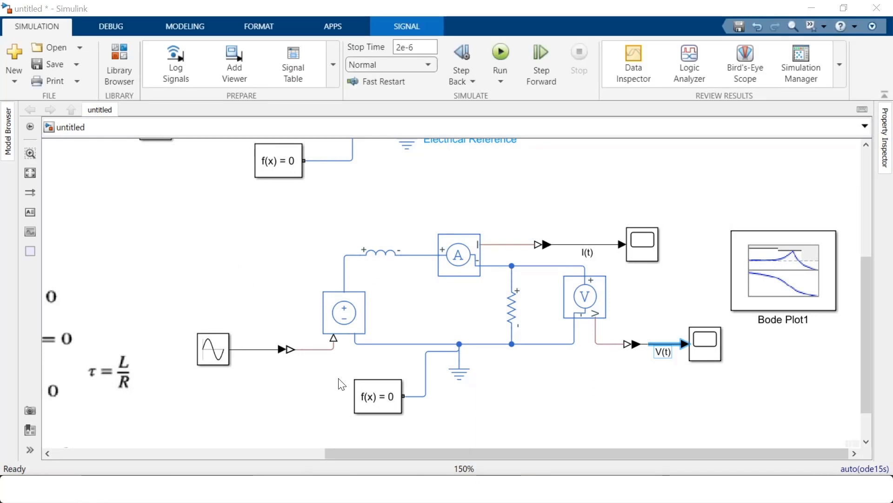
pyautogui.click(393, 242)
pyautogui.click(527, 313)
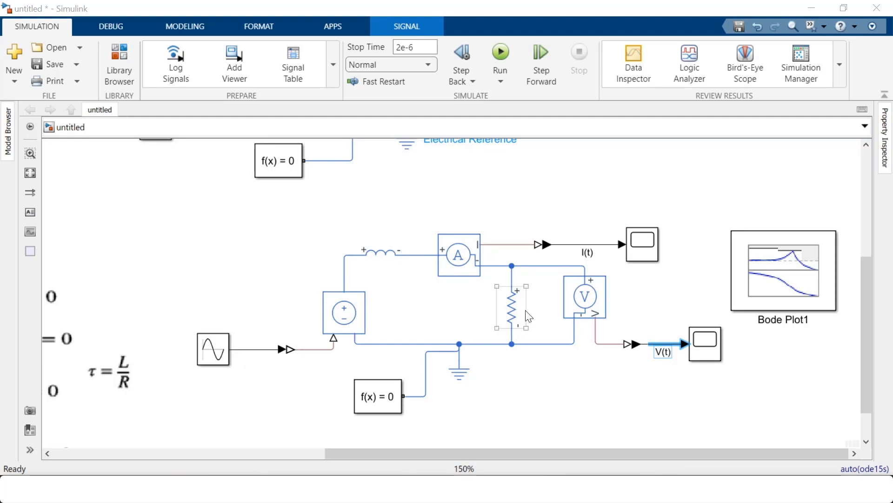
pyautogui.click(768, 270)
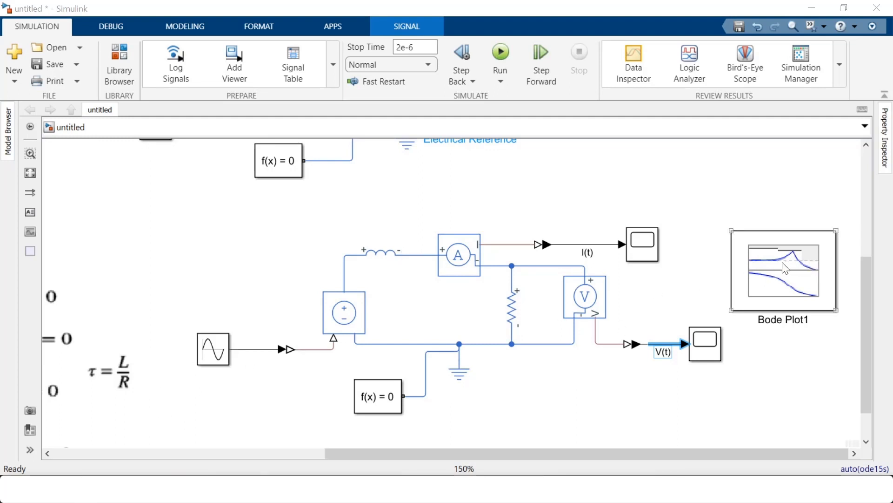
pyautogui.doubleClick(790, 270)
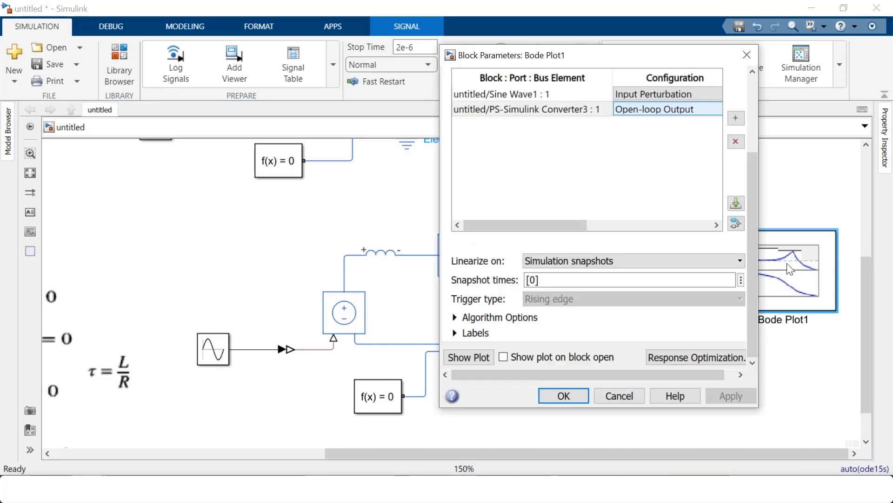
pyautogui.click(473, 356)
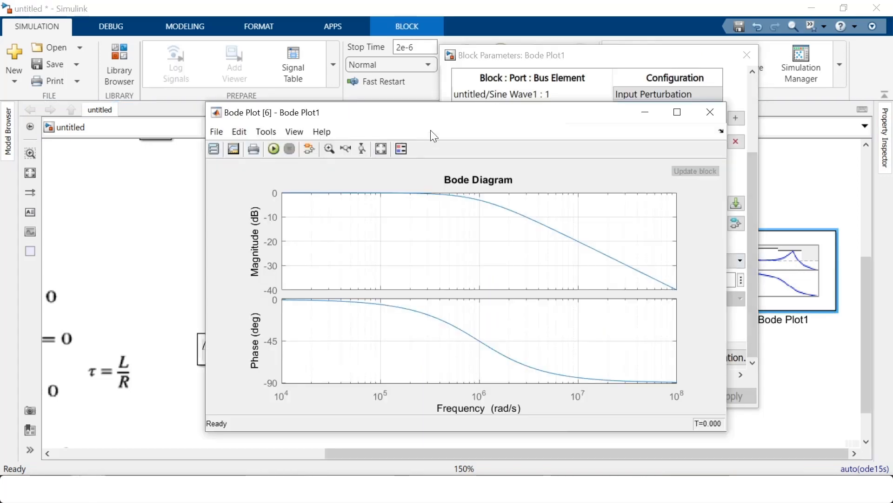
pyautogui.moveTo(433, 114); pyautogui.dragTo(403, 77)
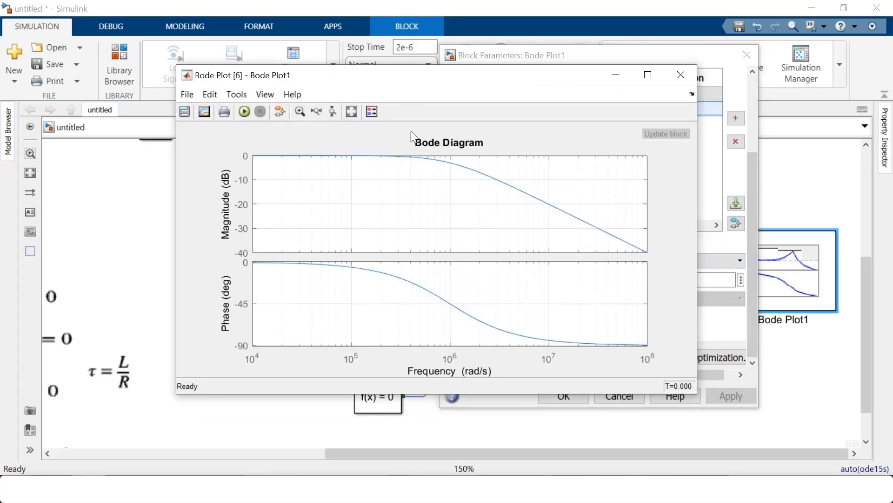
# - Maximize the Bode diagram and place a data tip on the magnitude curve at about -3 dB
pyautogui.click(649, 75)
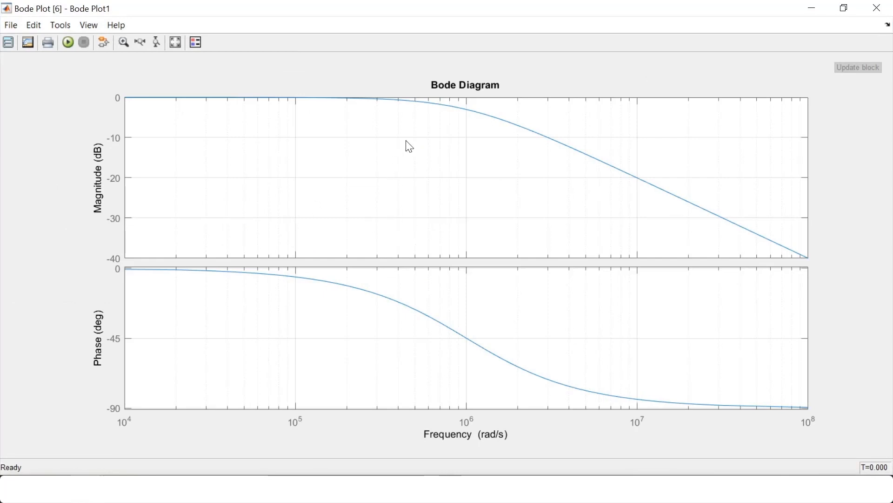
pyautogui.click(481, 113)
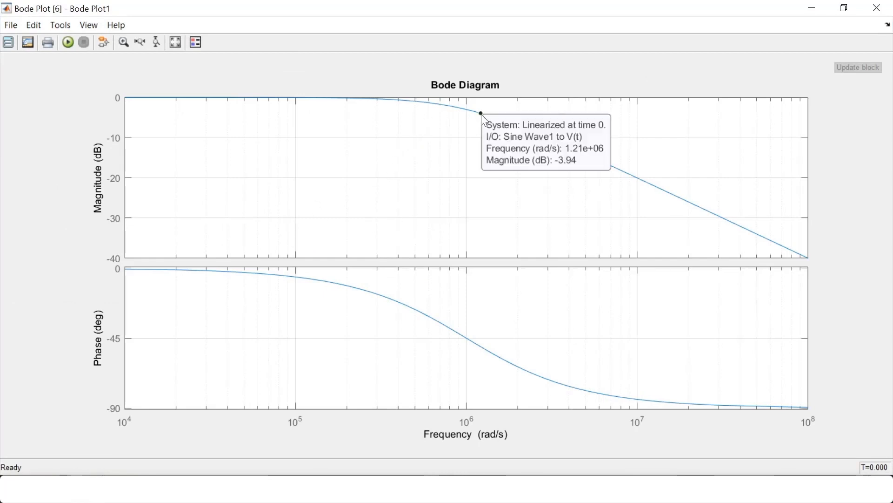
pyautogui.moveTo(481, 113); pyautogui.dragTo(467, 110)
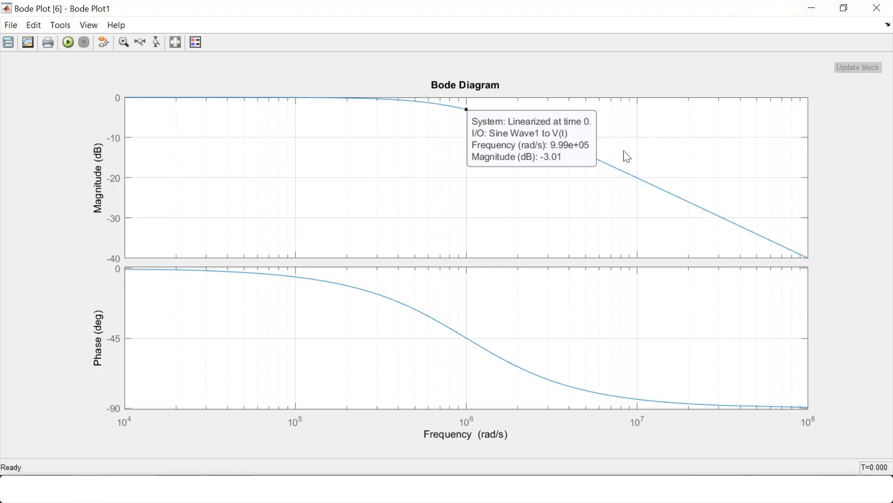
# - Close the RL circuit's Bode diagram and bring the RC circuit back into view
pyautogui.click(877, 8)
pyautogui.click(747, 55)
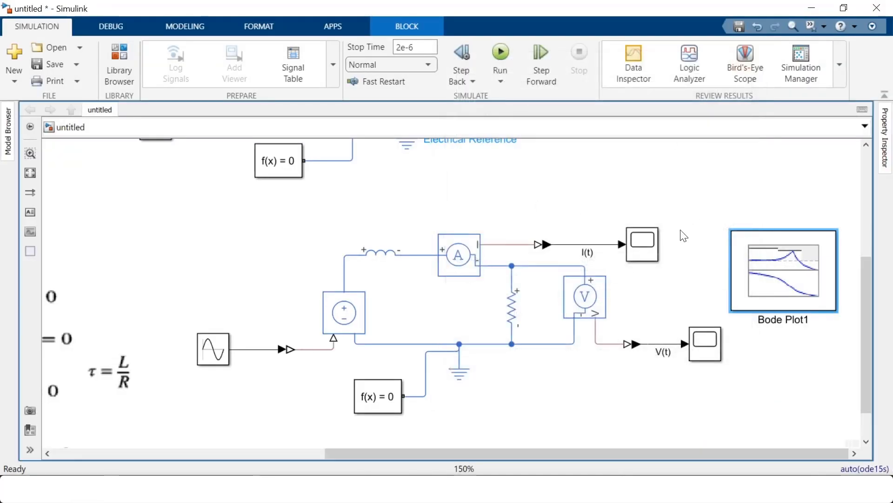
pyautogui.moveTo(866, 326); pyautogui.dragTo(883, 202)
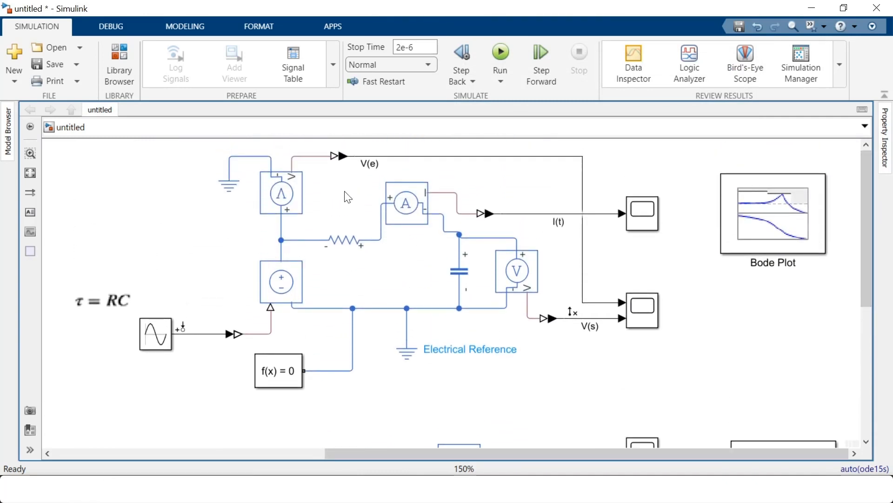
pyautogui.click(648, 326)
pyautogui.click(356, 272)
pyautogui.hotkey('alt', 'Tab')
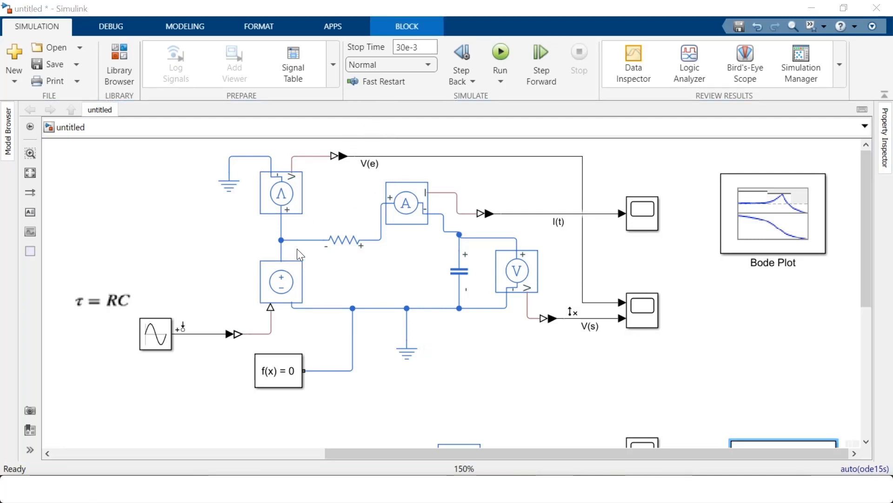
# - Review the amplitude and frequency settings of the RC circuit's Sine Wave block and close its parameters
pyautogui.doubleClick(157, 342)
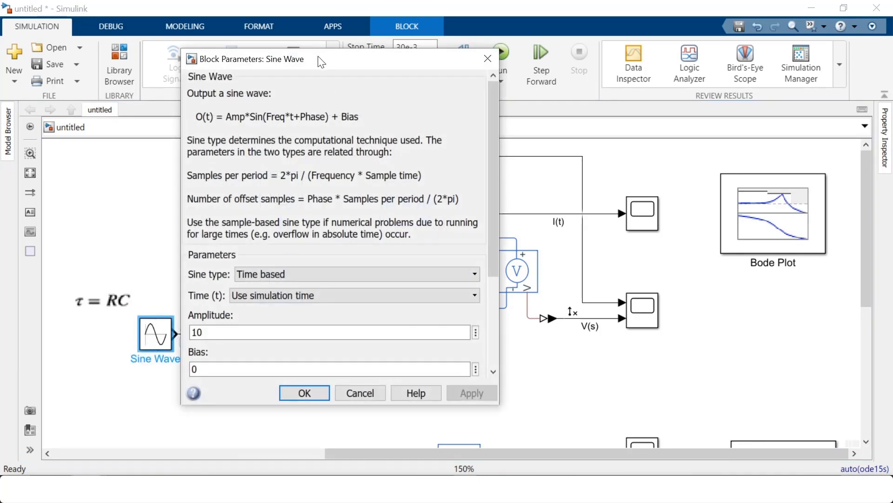
pyautogui.moveTo(319, 60); pyautogui.dragTo(335, 56)
pyautogui.moveTo(510, 204); pyautogui.dragTo(508, 307)
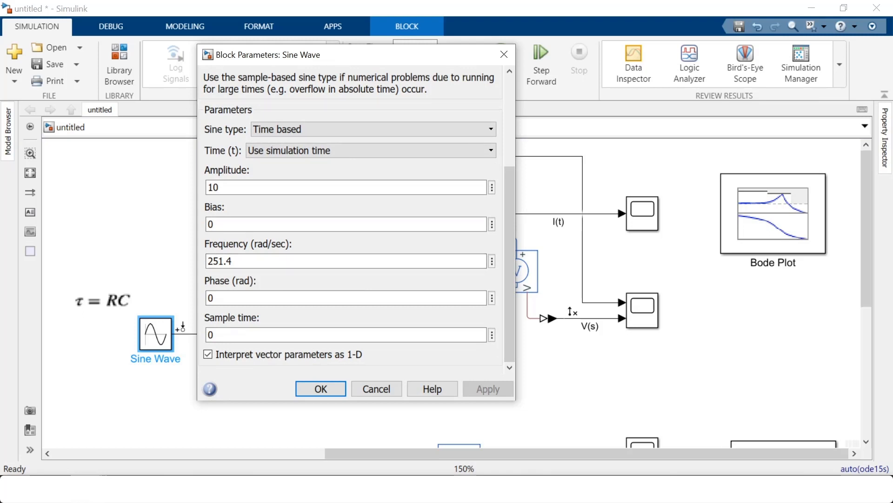
pyautogui.click(321, 389)
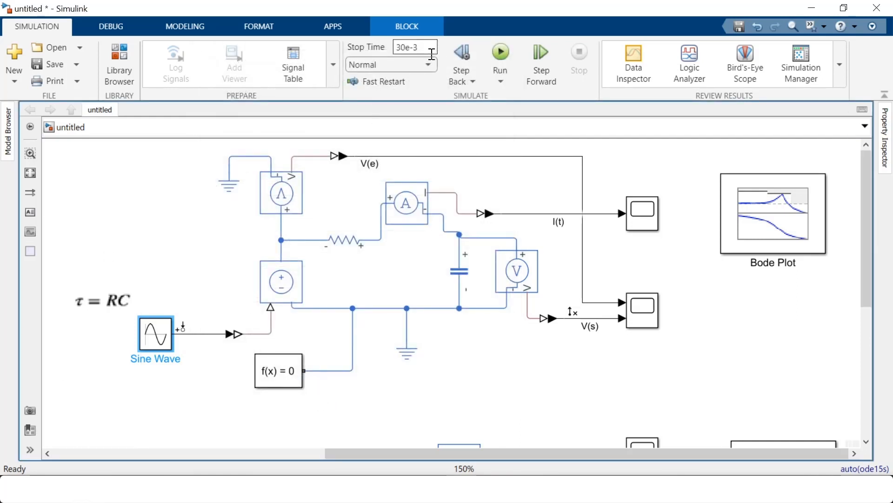
# - Set the simulation stop time to 1 second
pyautogui.click(425, 48)
pyautogui.click(425, 52)
pyautogui.moveTo(422, 50); pyautogui.dragTo(396, 48)
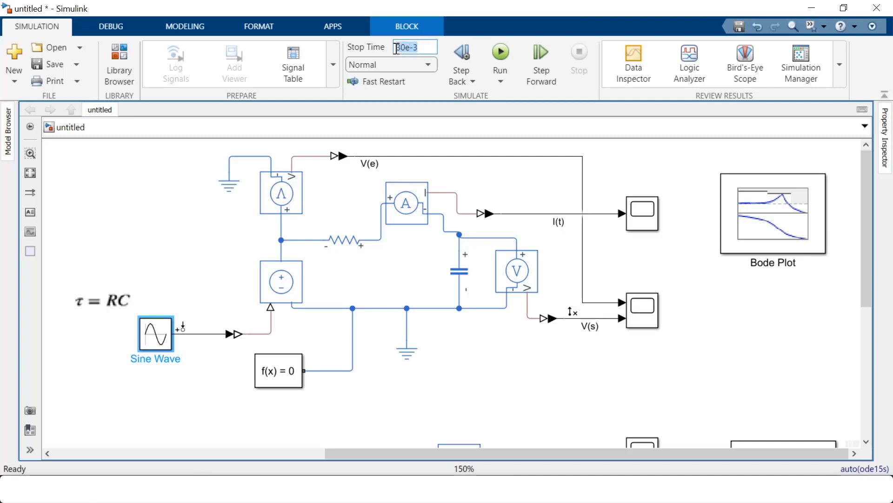
pyautogui.press('BackSpace')
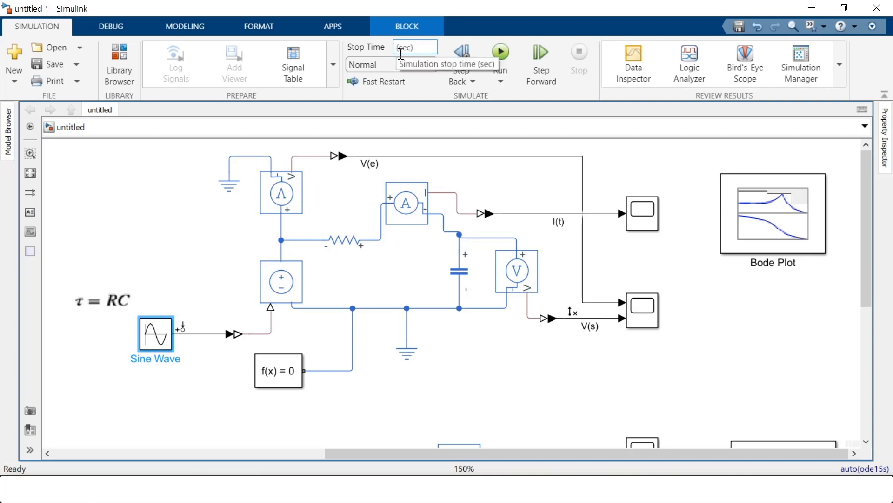
pyautogui.write('1')
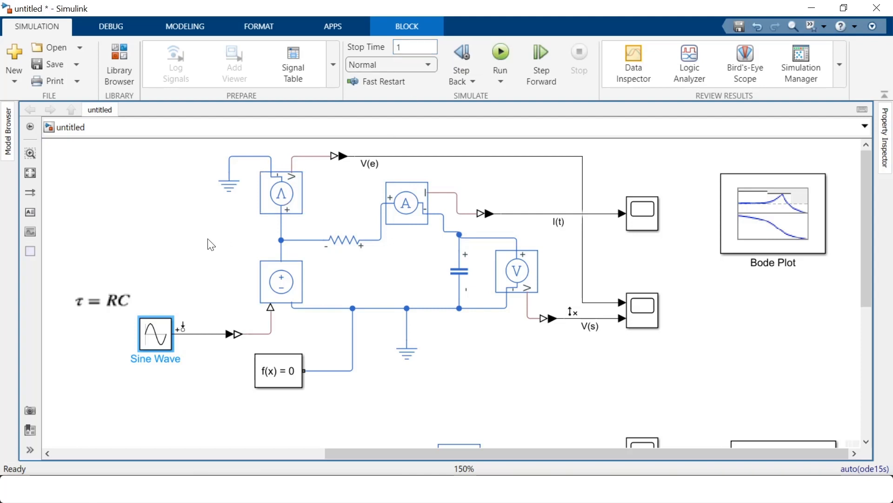
pyautogui.click(208, 244)
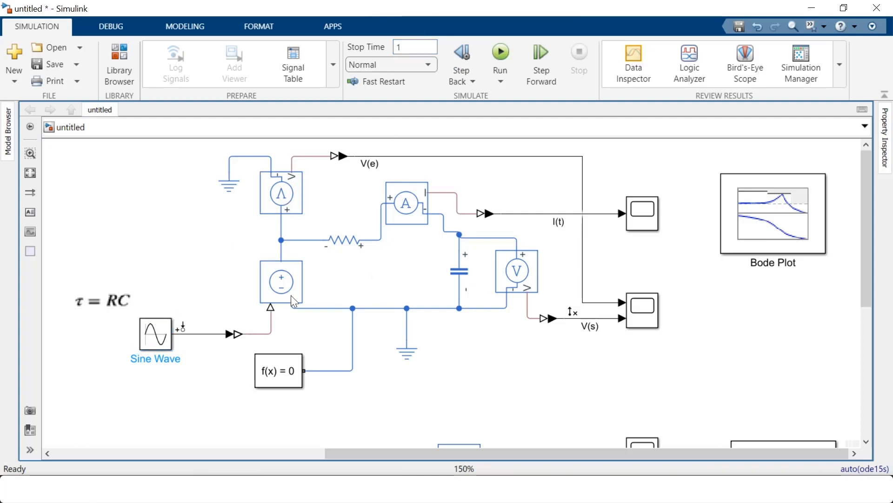
# - Run the simulation and display V(e) and V(s) of the RC circuit in Scope1
pyautogui.click(336, 245)
pyautogui.click(504, 52)
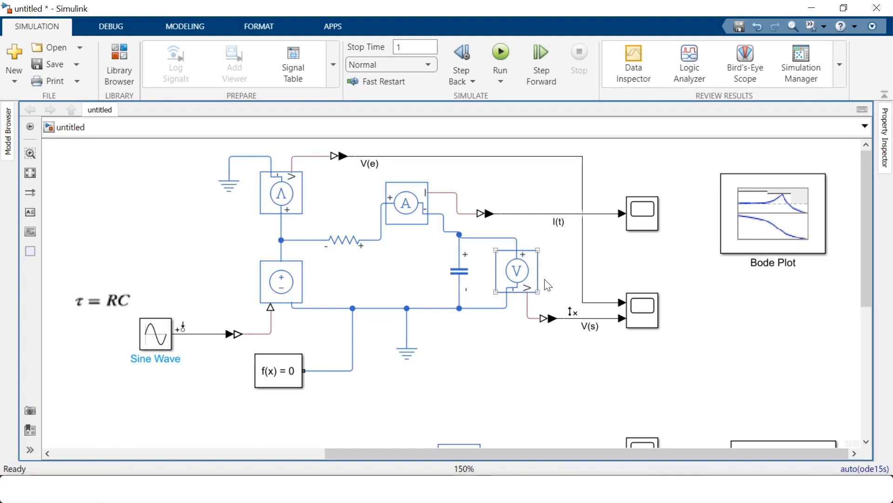
pyautogui.doubleClick(651, 318)
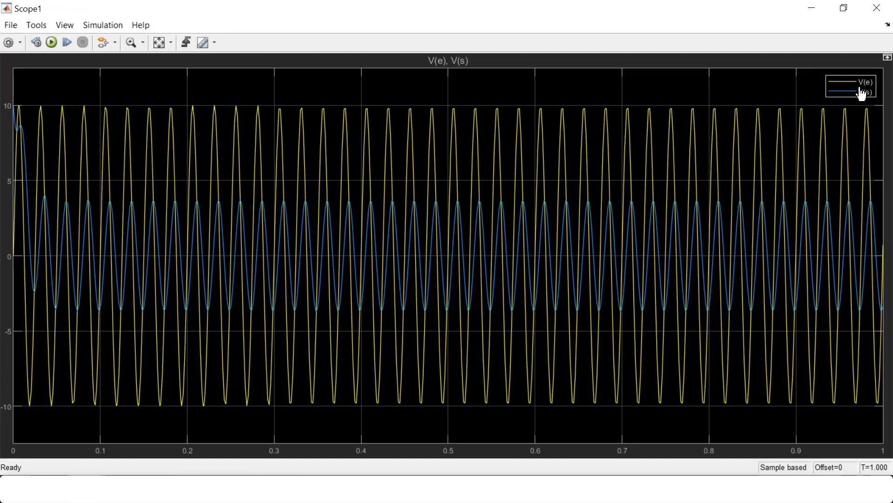
# - Shift the legend in Scope1 slightly, hide it, and show it again
pyautogui.moveTo(862, 94); pyautogui.dragTo(854, 92)
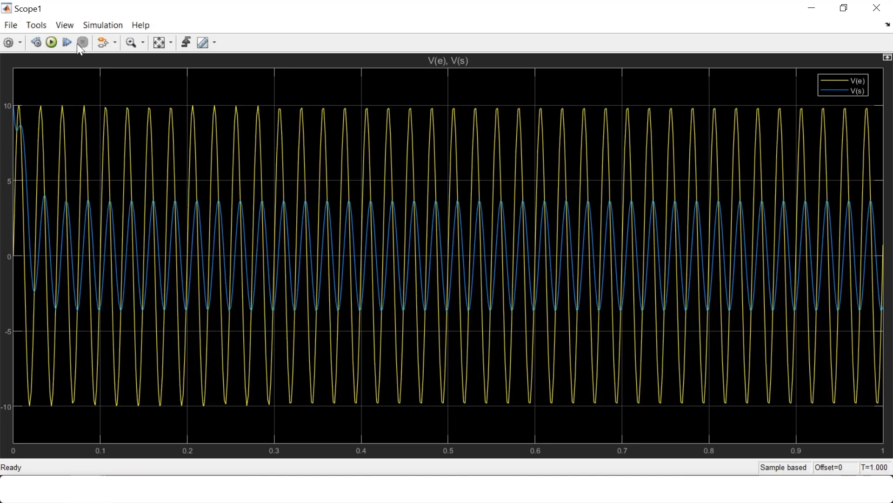
pyautogui.click(36, 26)
pyautogui.moveTo(56, 23)
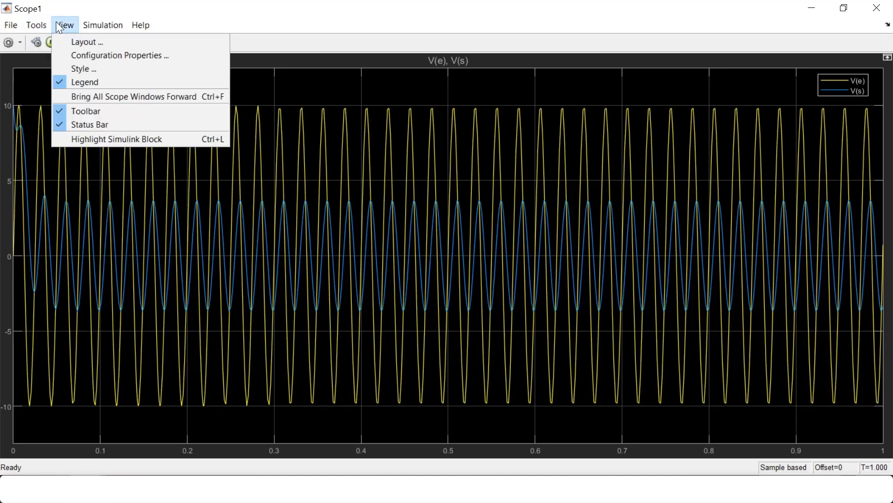
pyautogui.click(91, 83)
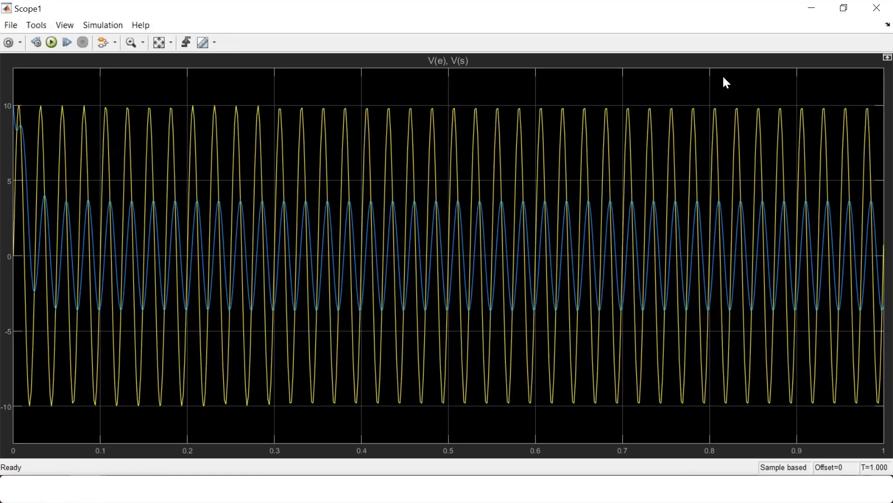
pyautogui.click(70, 26)
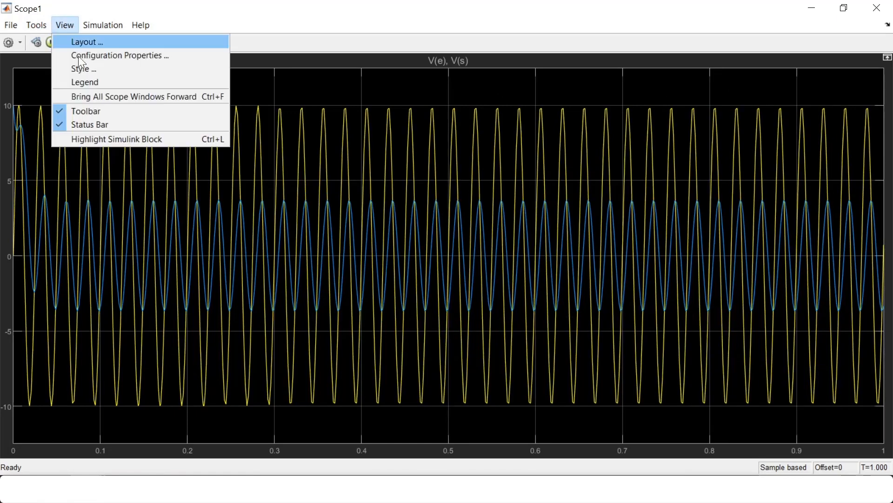
pyautogui.click(80, 83)
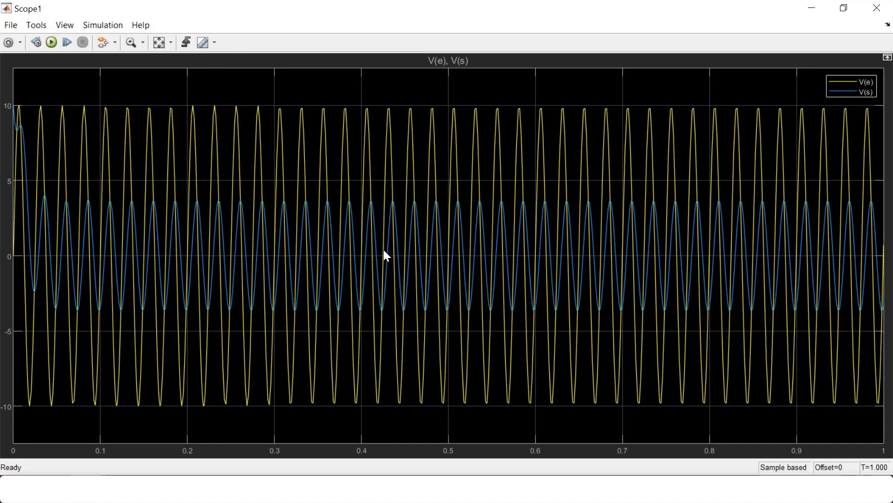
# - Close Scope1 and set the frequency of the RC circuit's Sine Wave block to about 31 rad/sec
pyautogui.click(877, 8)
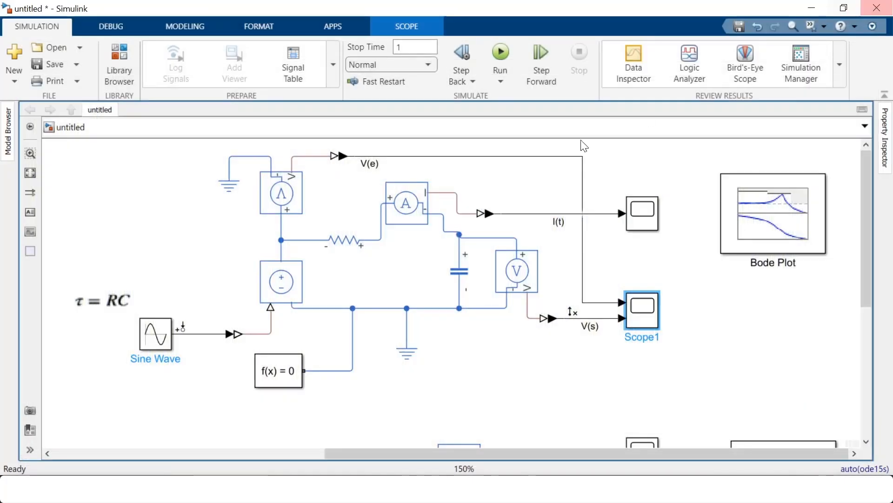
pyautogui.doubleClick(160, 339)
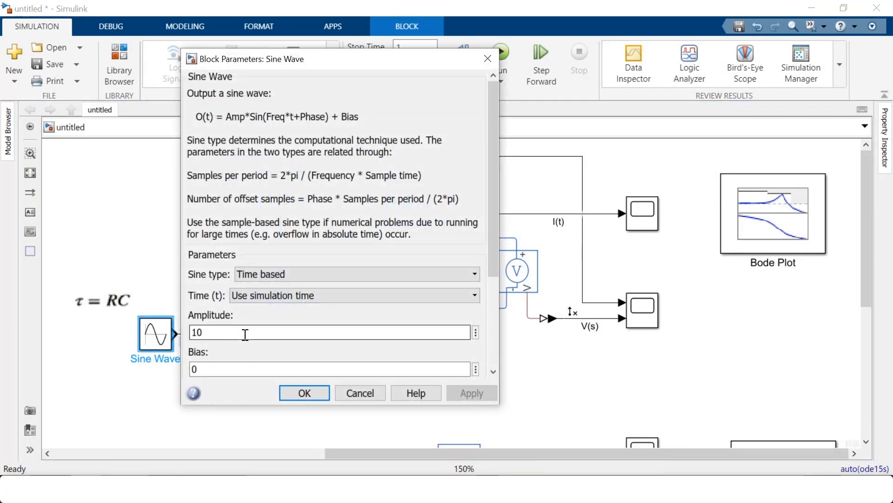
pyautogui.click(250, 331)
pyautogui.scroll(-3, 407, 314)
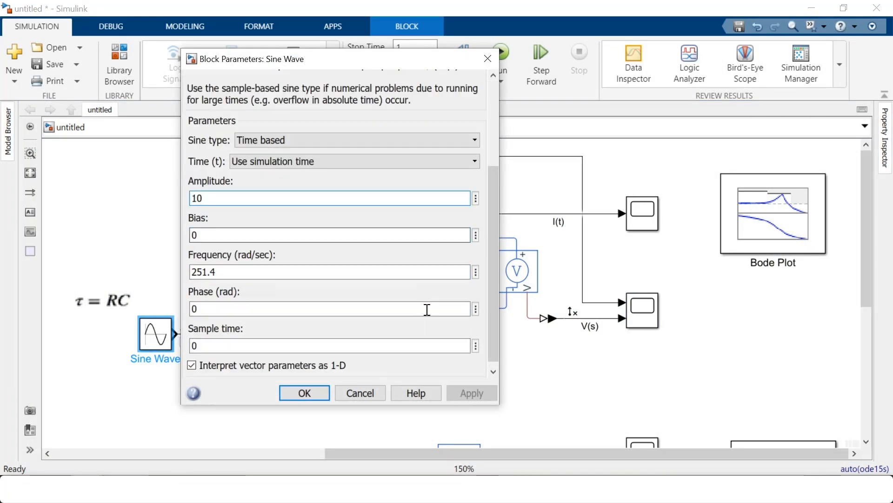
pyautogui.tripleClick(221, 273)
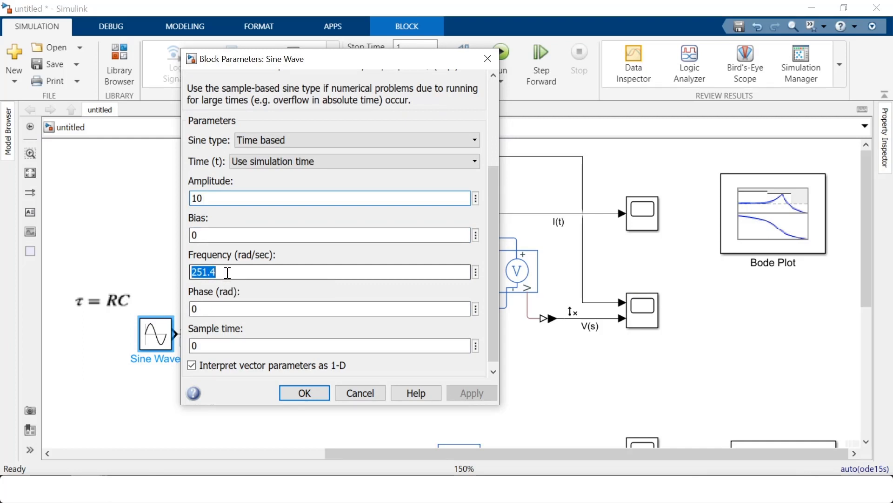
pyautogui.press('BackSpace')
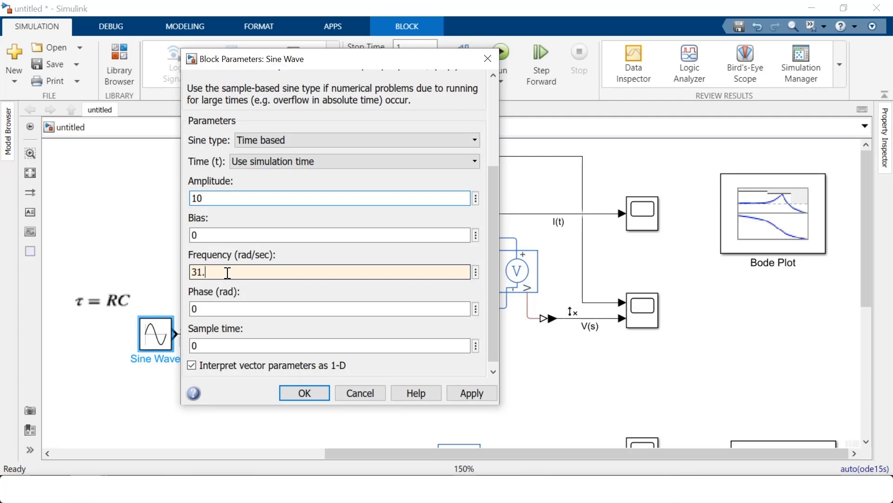
pyautogui.click(482, 399)
pyautogui.click(307, 393)
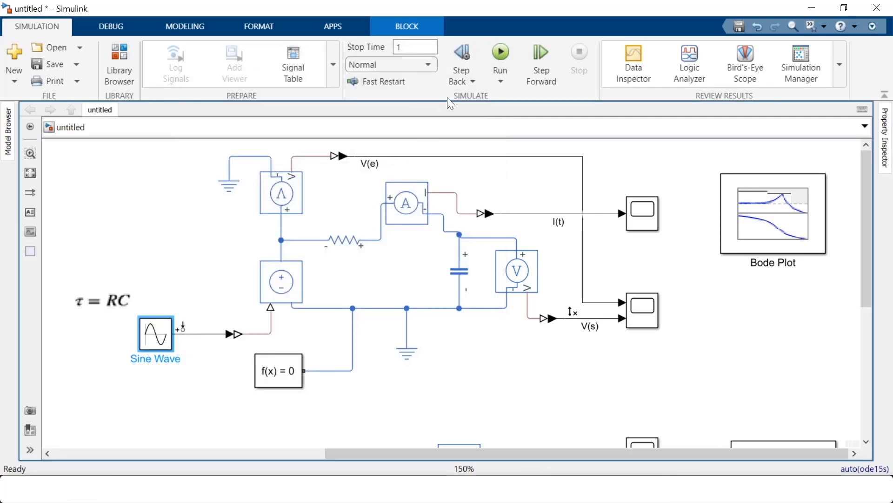
# - Rerun the simulation, compare the V(e) and V(s) waveforms in Scope1, and close the scope
pyautogui.click(497, 55)
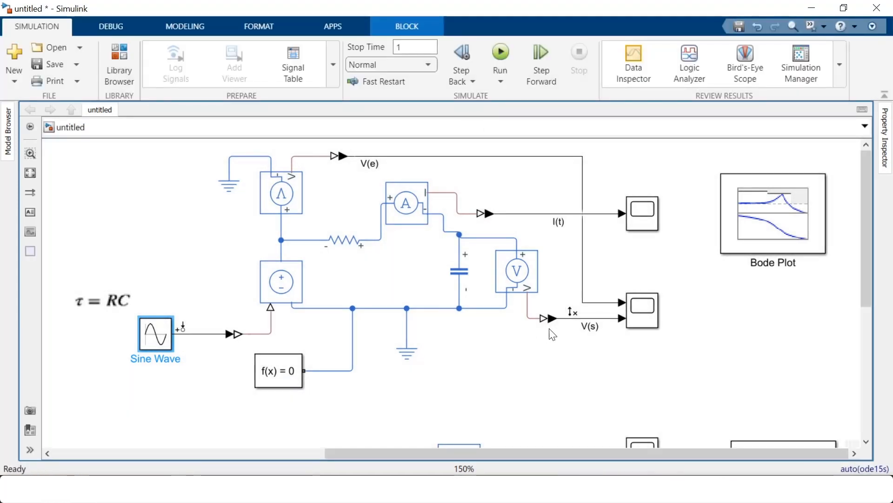
pyautogui.doubleClick(649, 318)
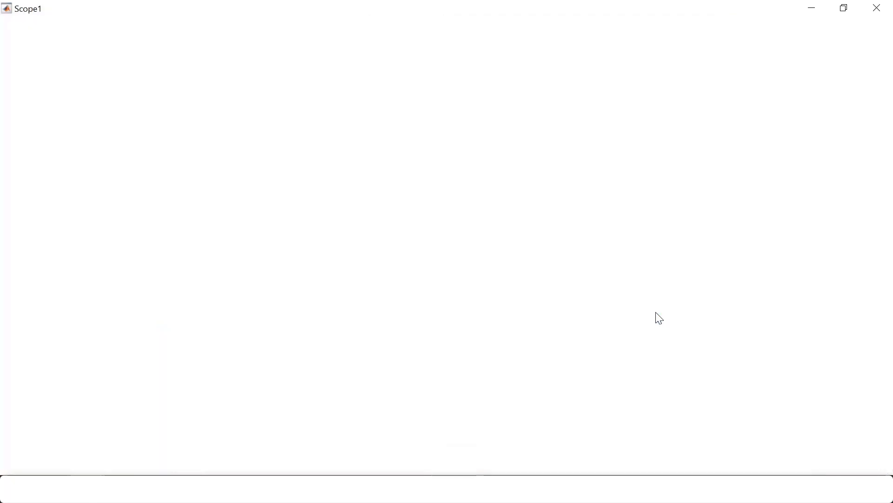
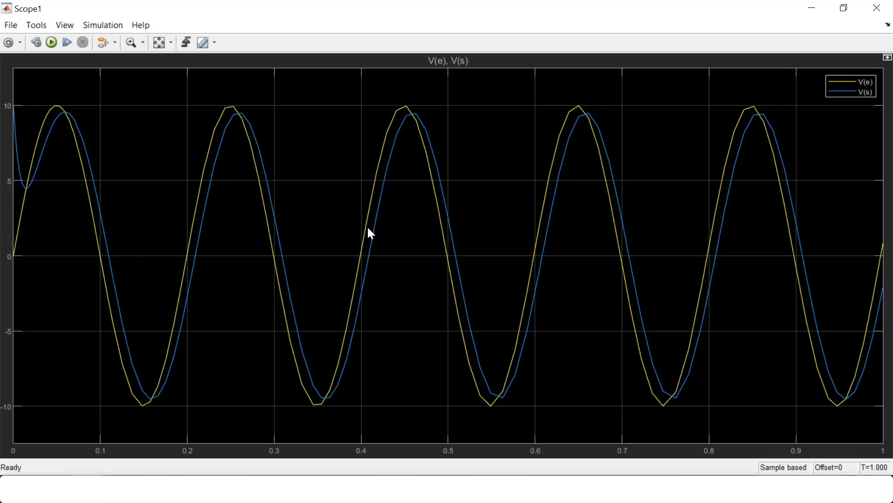
pyautogui.click(877, 8)
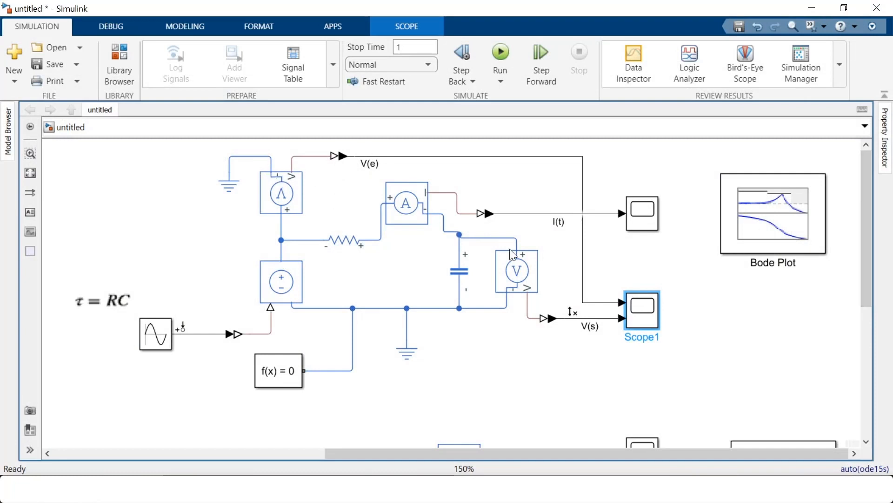
pyautogui.moveTo(866, 201); pyautogui.dragTo(864, 316)
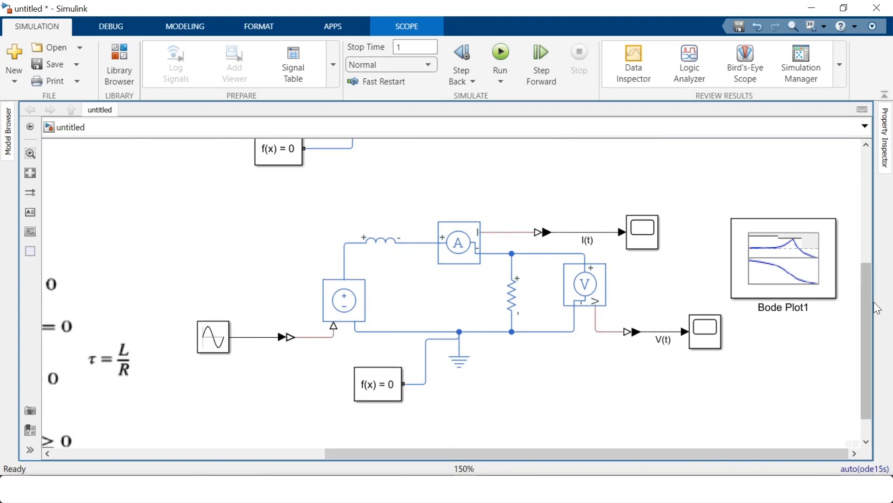
pyautogui.moveTo(871, 303); pyautogui.dragTo(870, 196)
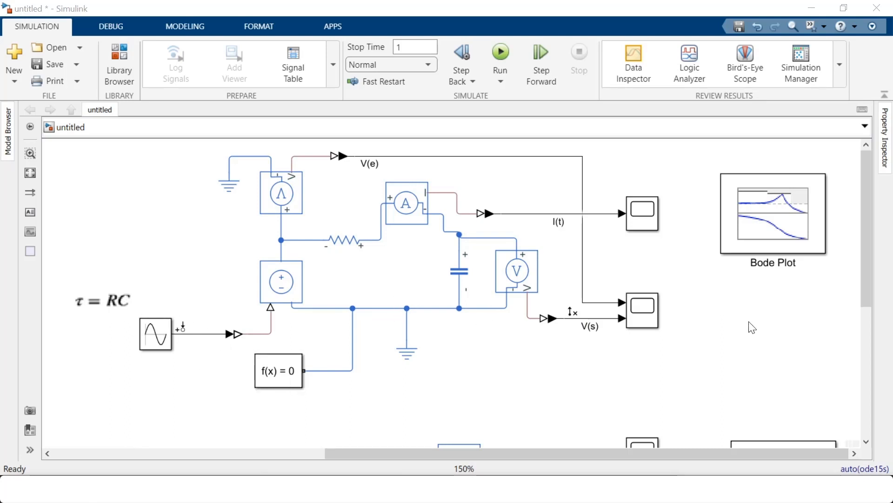
pyautogui.click(771, 334)
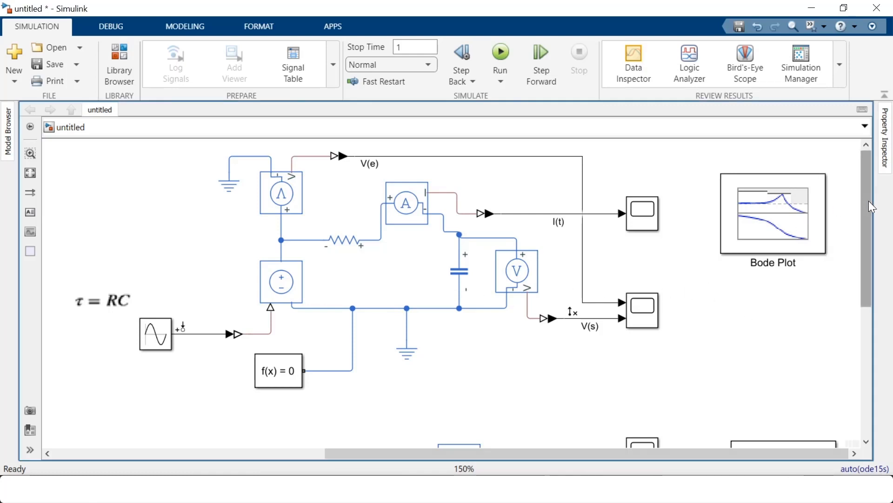
# - Move the RC circuit's resistor up in line with the positive terminal of the current sensor
pyautogui.moveTo(870, 200); pyautogui.dragTo(870, 208)
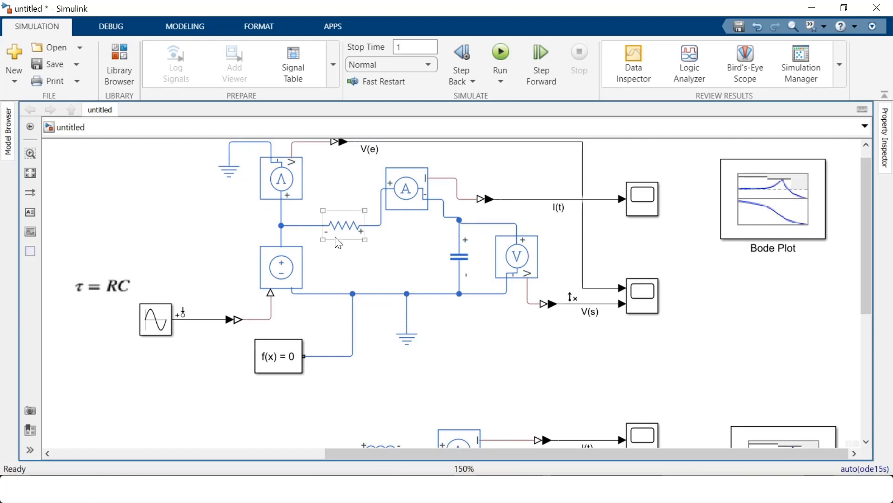
pyautogui.click(420, 209)
pyautogui.moveTo(345, 232); pyautogui.dragTo(346, 195)
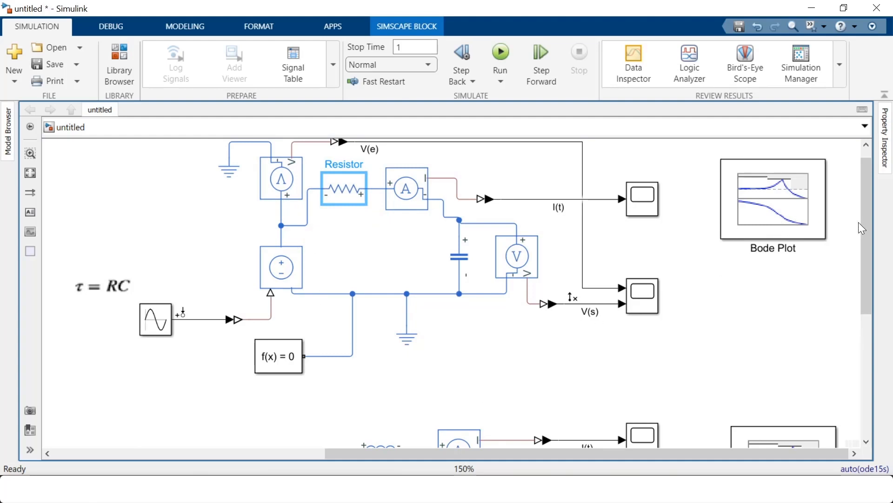
# - Delete the RL circuit's current sensor, resistor, voltage sensor, output converters, both scopes, Bode Plot1, and their connecting lines
pyautogui.moveTo(861, 217); pyautogui.dragTo(868, 339)
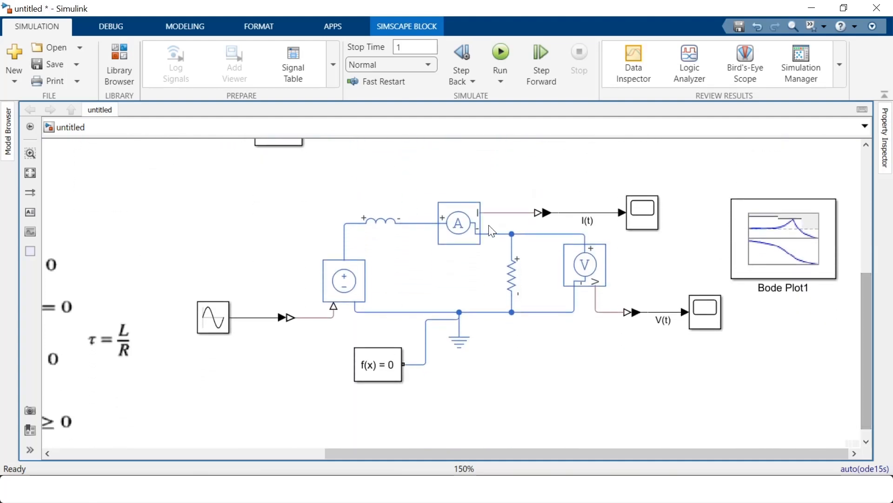
pyautogui.moveTo(434, 164); pyautogui.dragTo(785, 322)
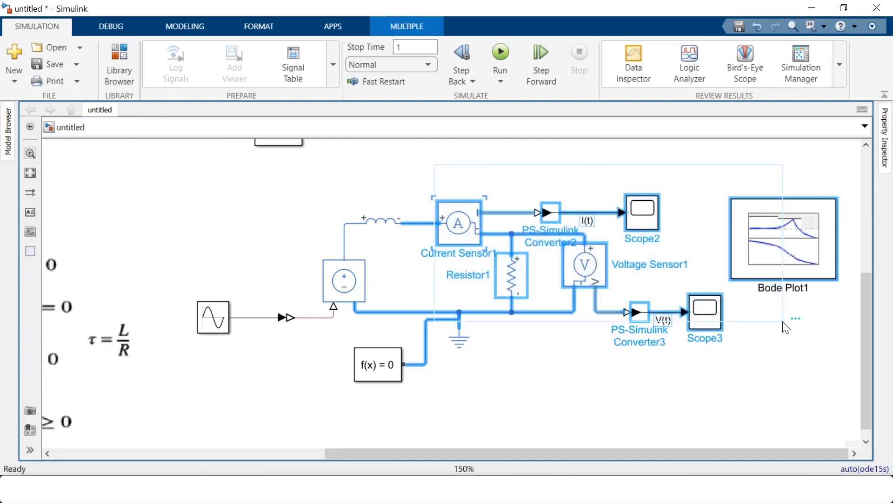
pyautogui.press('Delete')
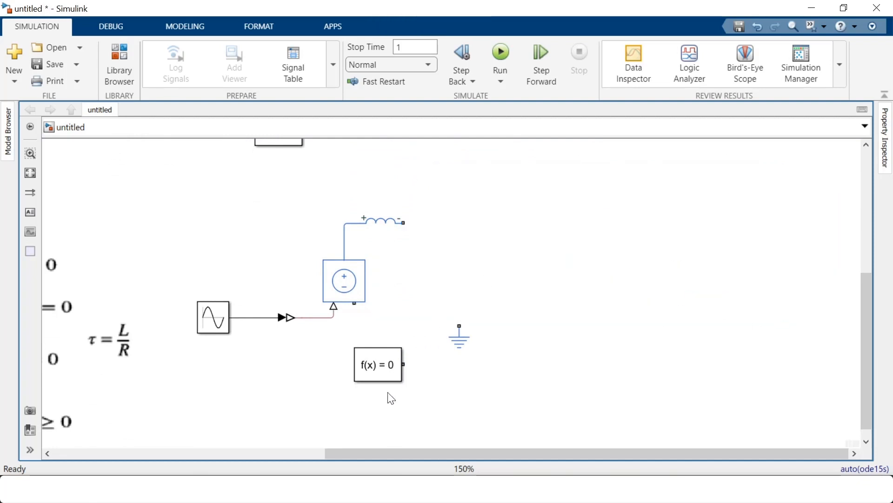
# - Delete the RL circuit's Solver Configuration, its electrical reference, and the line joining the inductor to the controlled voltage source
pyautogui.click(459, 338)
pyautogui.press('Delete')
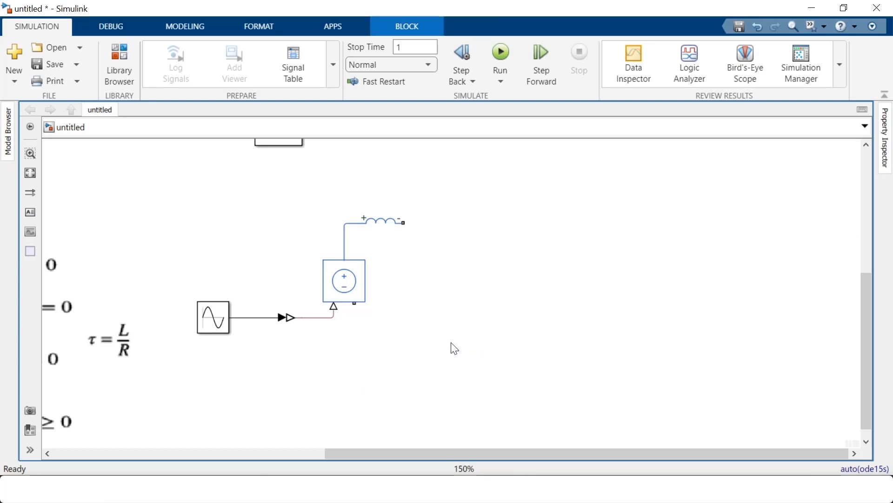
pyautogui.click(358, 230)
pyautogui.click(349, 224)
pyautogui.press('Delete')
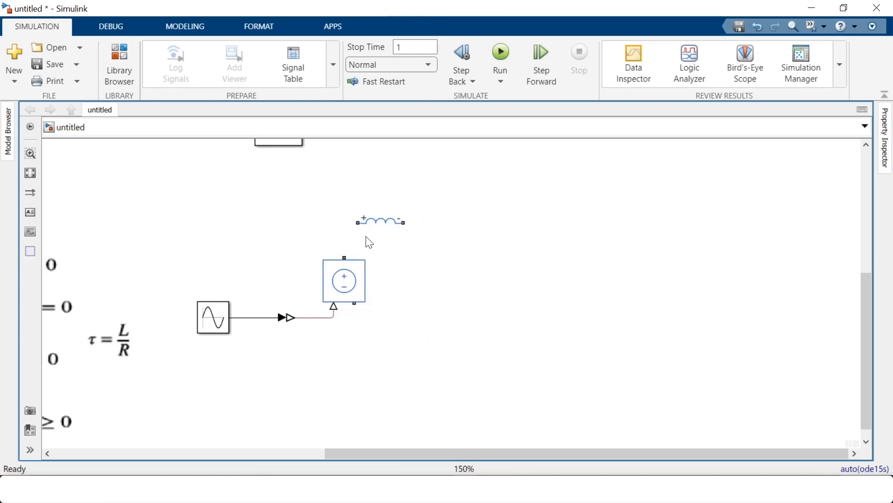
# - Move the leftover inductor up into the RC circuit, just below the resistor
pyautogui.click(382, 223)
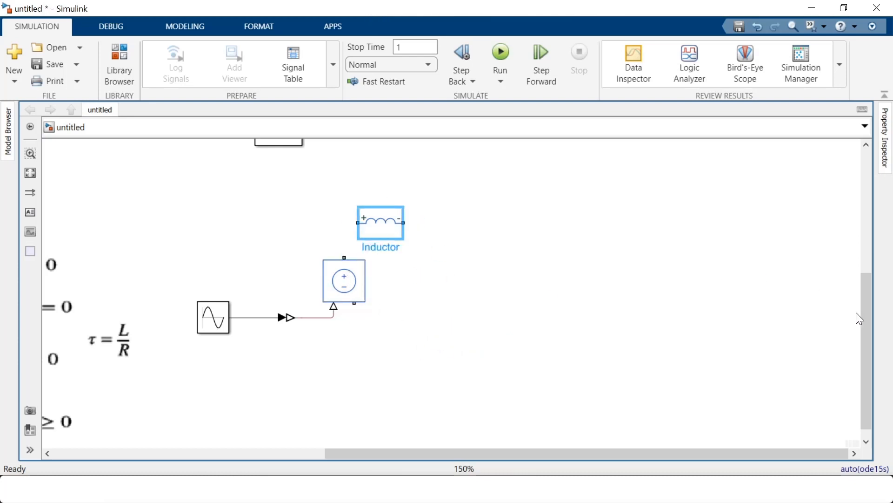
pyautogui.moveTo(866, 310); pyautogui.dragTo(866, 226)
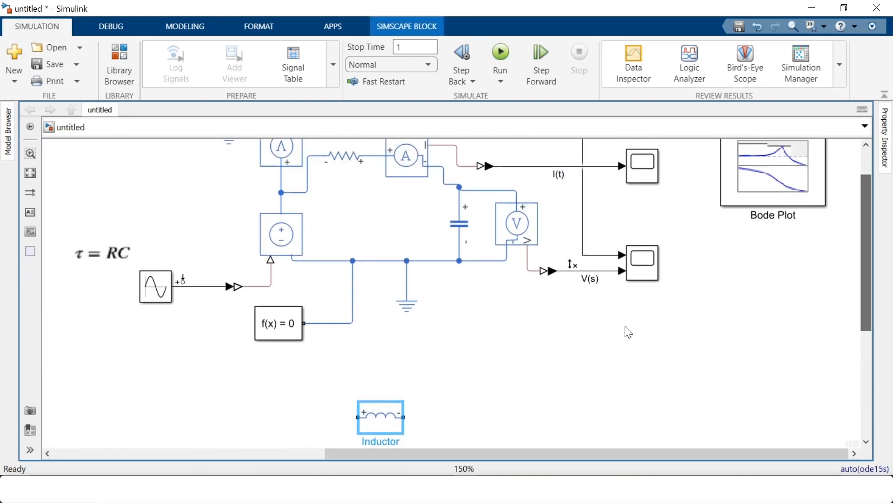
pyautogui.moveTo(382, 425); pyautogui.dragTo(356, 220)
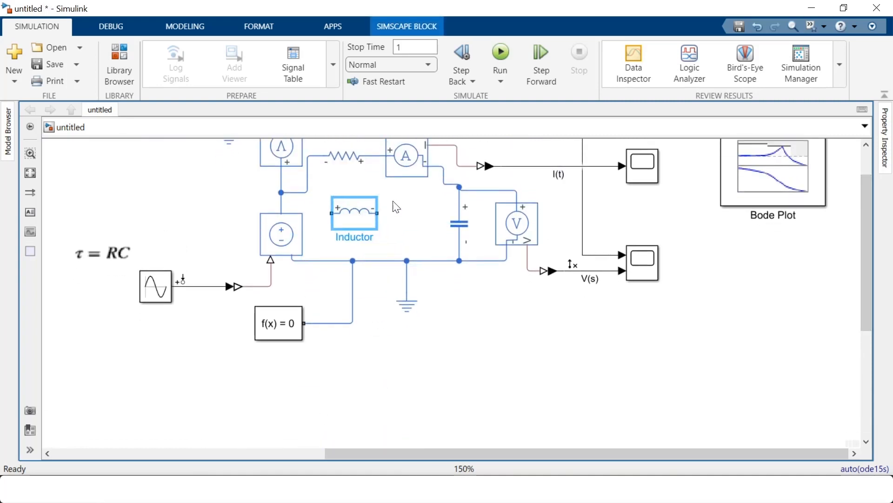
# - Delete the connecting lines on both sides of the RC circuit's resistor, and delete the Bode Plot block
pyautogui.click(374, 156)
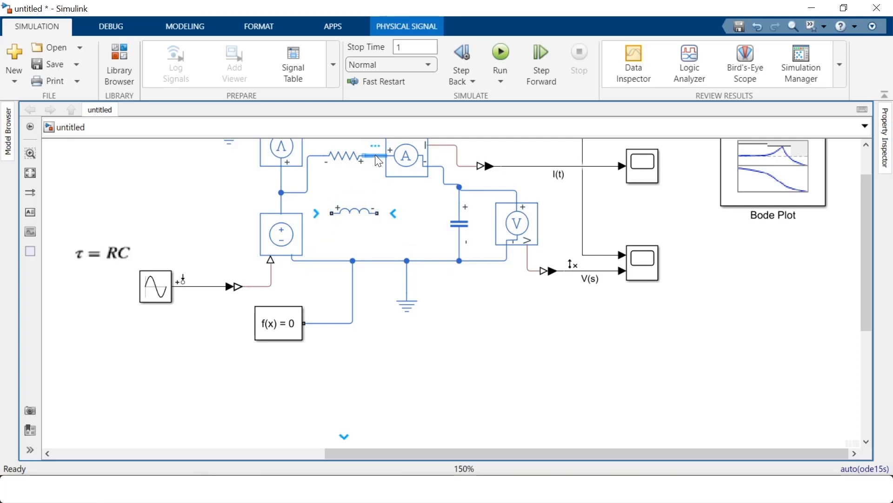
pyautogui.press('Delete')
pyautogui.click(310, 179)
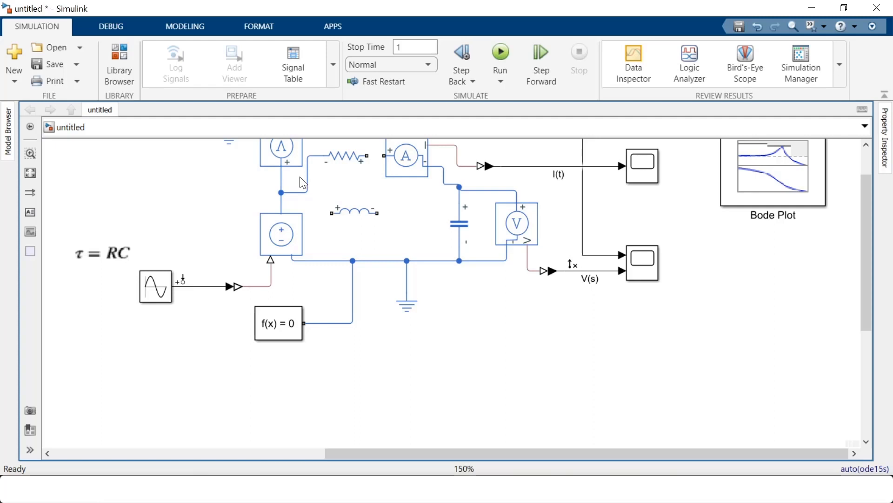
pyautogui.click(309, 181)
pyautogui.press('Delete')
pyautogui.moveTo(863, 248); pyautogui.dragTo(880, 205)
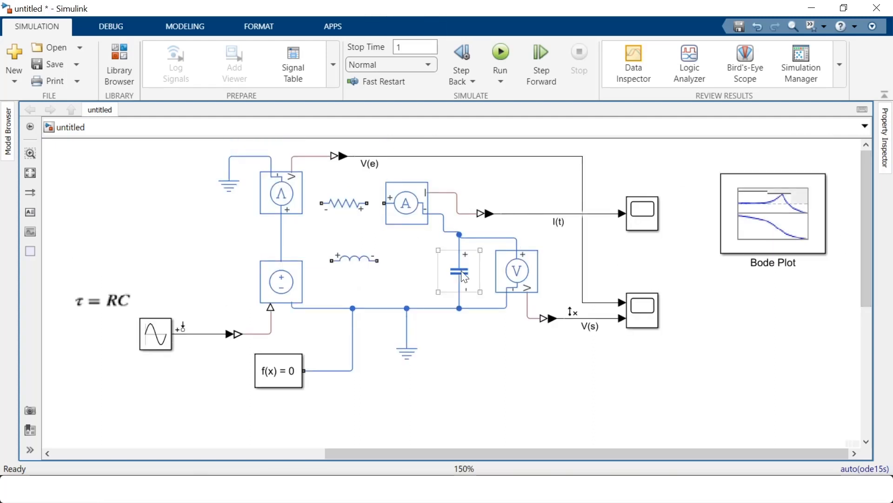
pyautogui.click(794, 224)
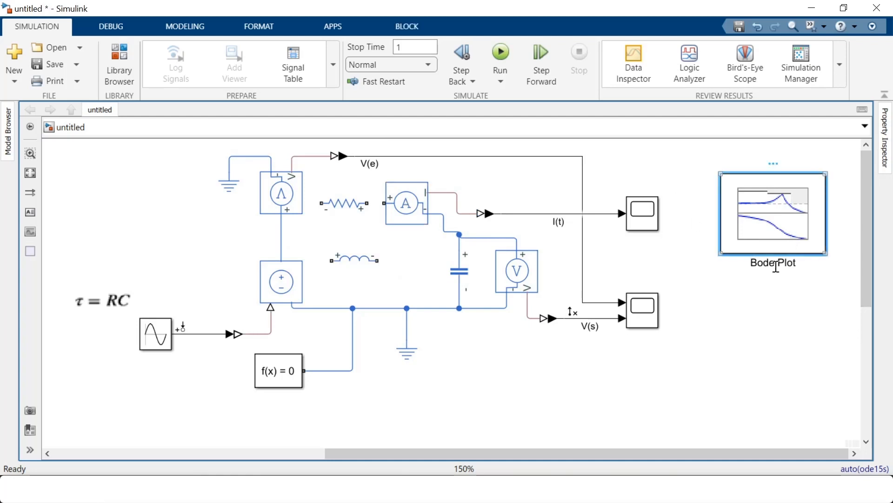
pyautogui.press('Delete')
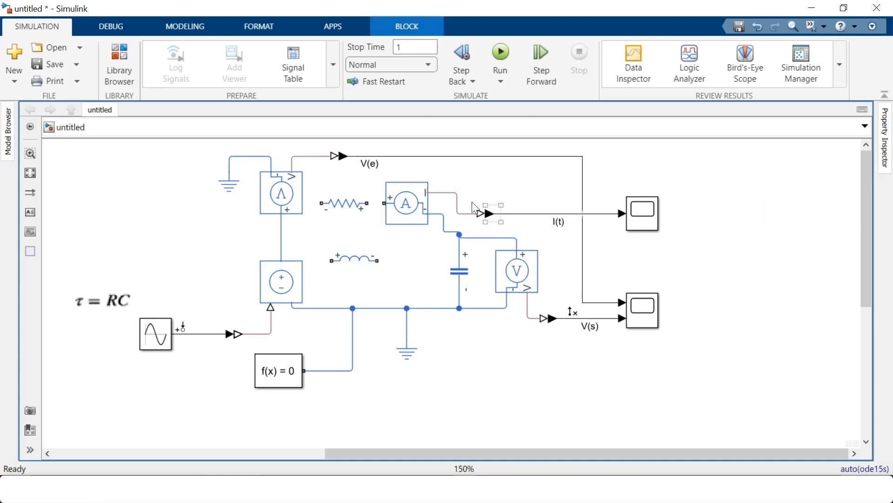
# - Put the inductor in the resistor's place, set the resistor aside below, and connect the inductor's negative terminal to the current sensor
pyautogui.moveTo(404, 207); pyautogui.dragTo(420, 197)
pyautogui.click(532, 185)
pyautogui.moveTo(344, 204)
pyautogui.mouseDown()
pyautogui.moveTo(402, 239)
pyautogui.moveTo(364, 249)
pyautogui.moveTo(353, 194)
pyautogui.mouseUp()
pyautogui.click(347, 287)
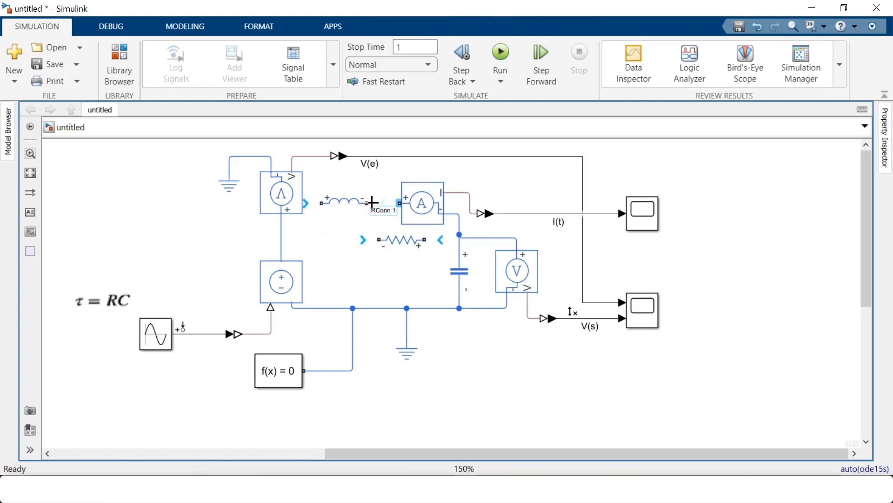
pyautogui.moveTo(372, 203); pyautogui.dragTo(400, 203)
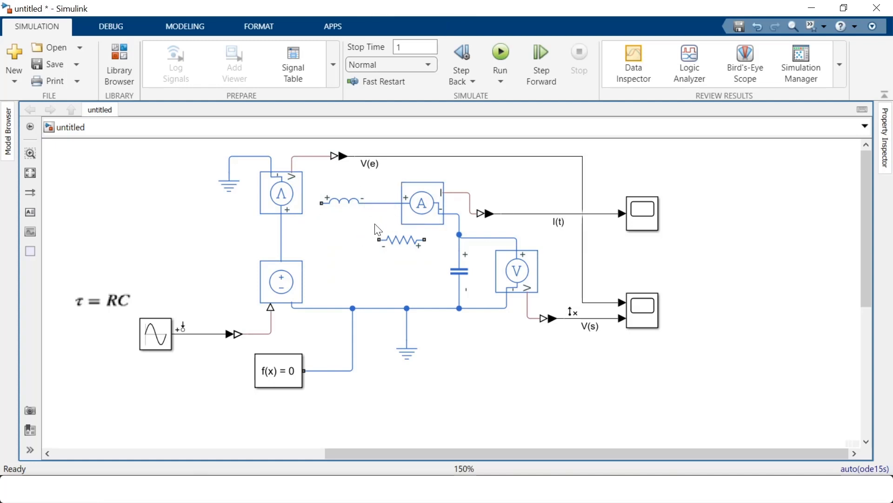
# - Delete the controlled voltage source, the Sine Wave block, and the input converter between them
pyautogui.click(291, 291)
pyautogui.press('Delete')
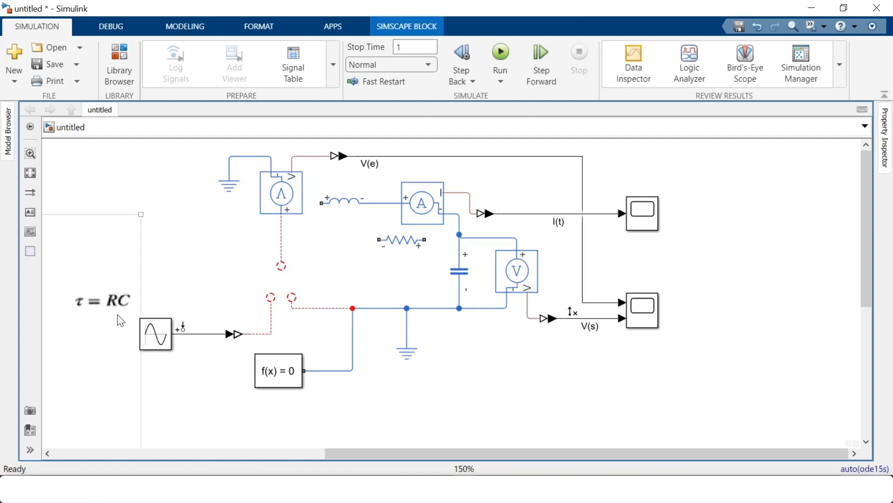
pyautogui.click(148, 341)
pyautogui.press('Delete')
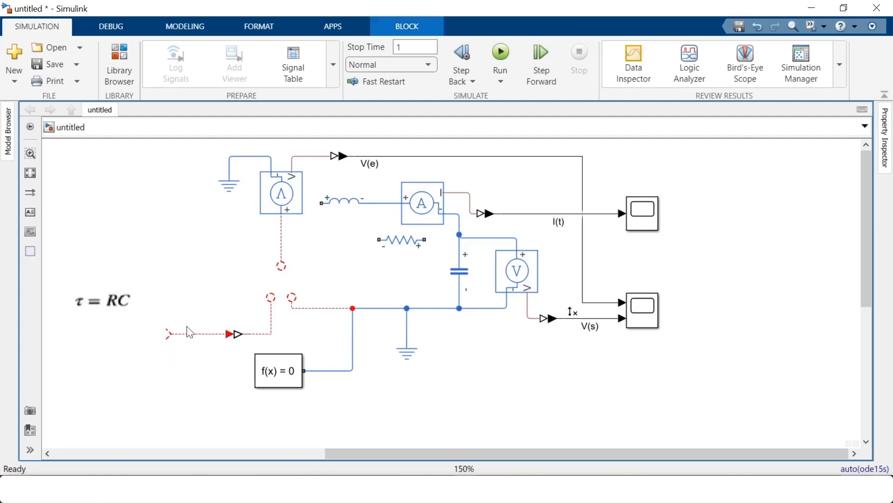
pyautogui.moveTo(201, 298); pyautogui.dragTo(242, 340)
pyautogui.press('Delete')
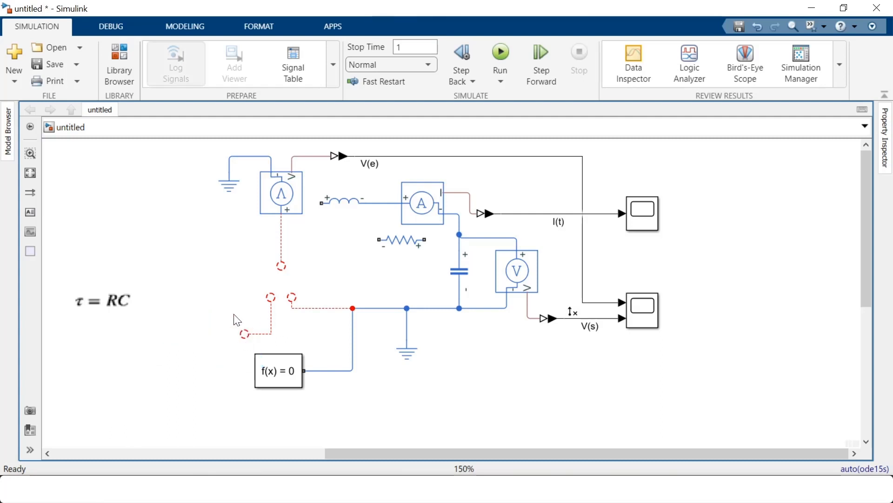
# - Delete the dangling lines left by the removed source and the line from the Solver Configuration to the ground node
pyautogui.moveTo(215, 279); pyautogui.dragTo(273, 335)
pyautogui.press('Delete')
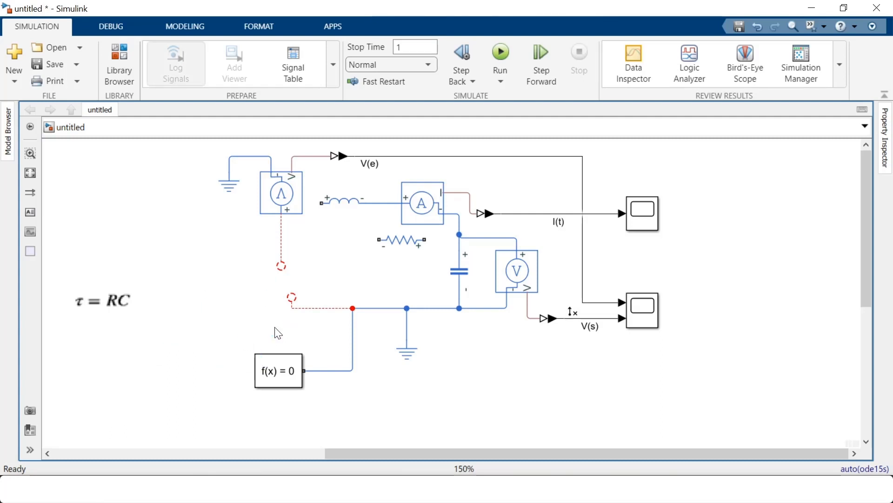
pyautogui.click(307, 308)
pyautogui.press('Delete')
pyautogui.moveTo(270, 235); pyautogui.dragTo(295, 280)
pyautogui.press('Delete')
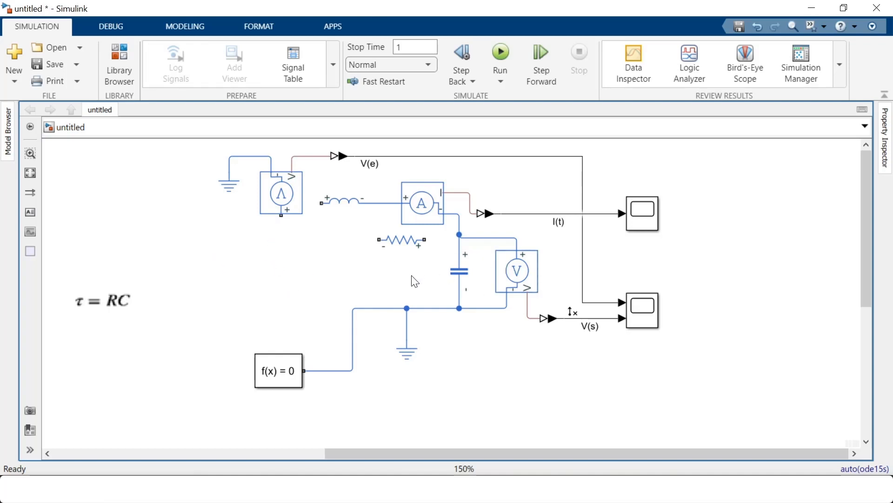
pyautogui.click(378, 308)
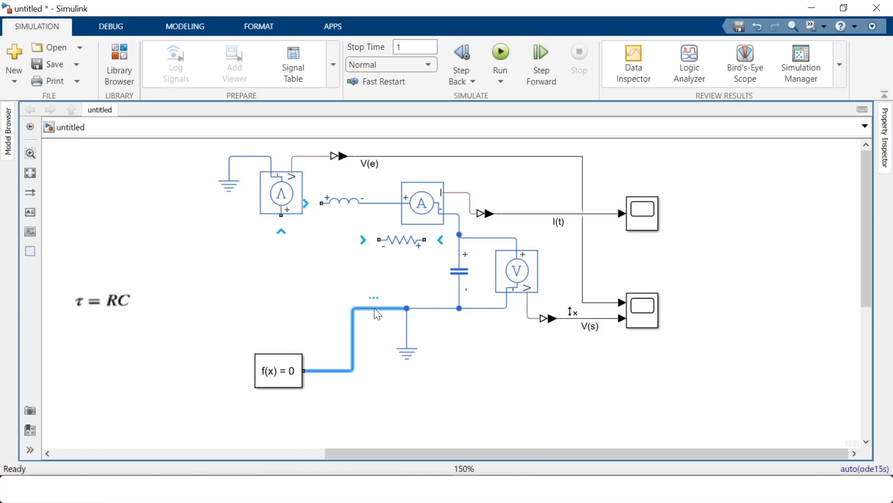
pyautogui.press('Delete')
# - Place the electrical reference directly beneath the capacitor and shift the capacitor down toward it
pyautogui.click(407, 349)
pyautogui.moveTo(409, 353); pyautogui.dragTo(461, 380)
pyautogui.click(456, 282)
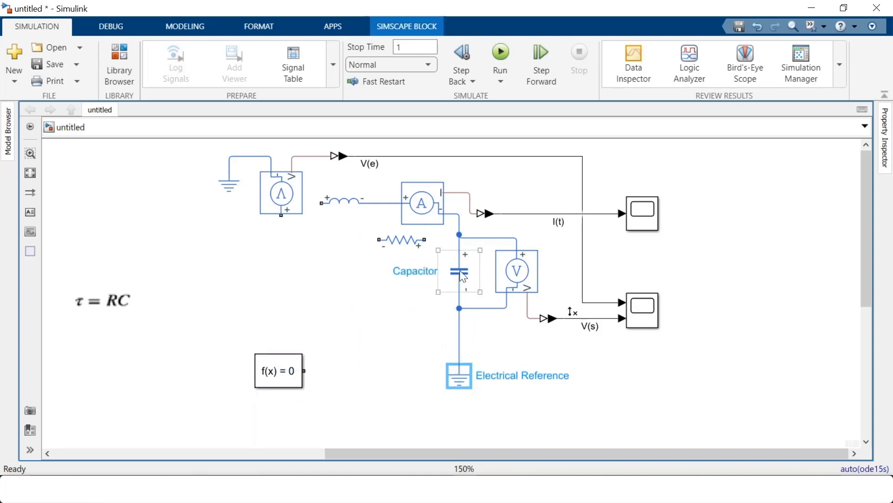
pyautogui.moveTo(456, 283); pyautogui.dragTo(459, 317)
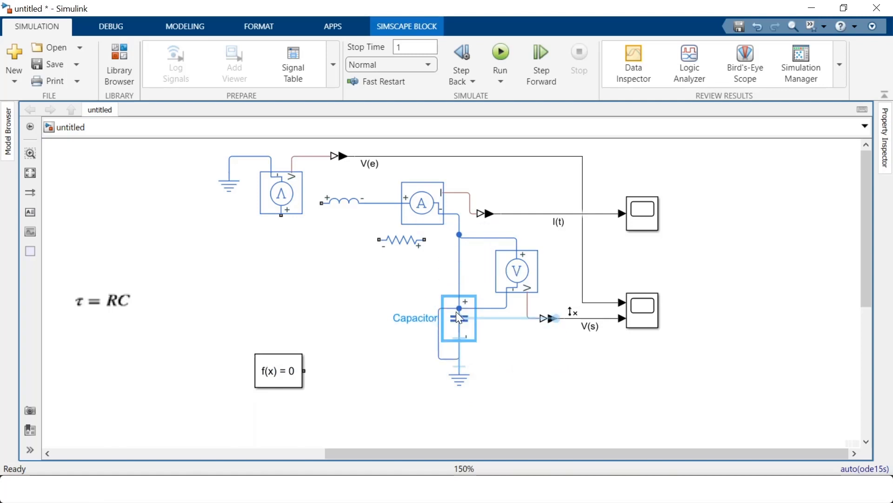
# - Remove the voltage sensor's negative line and the loop beside the capacitor, and connect the capacitor's negative terminal to the electrical reference
pyautogui.click(491, 307)
pyautogui.press('Delete')
pyautogui.click(438, 330)
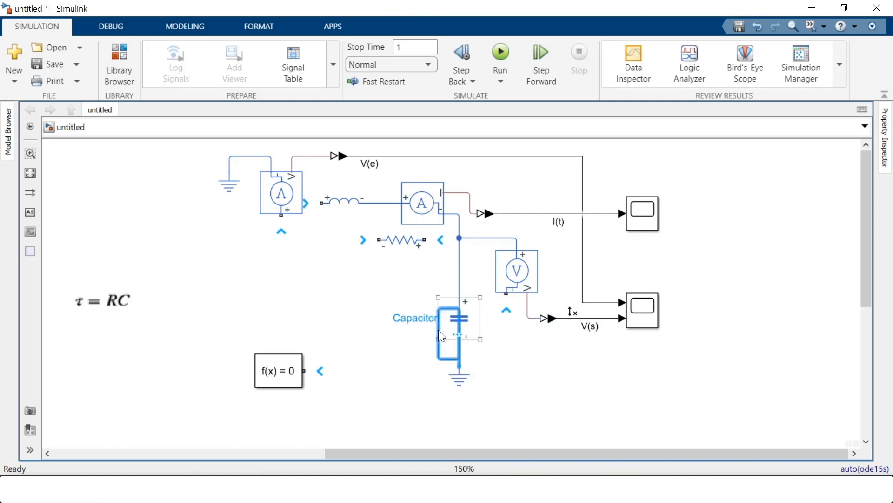
pyautogui.press('Delete')
pyautogui.click(460, 362)
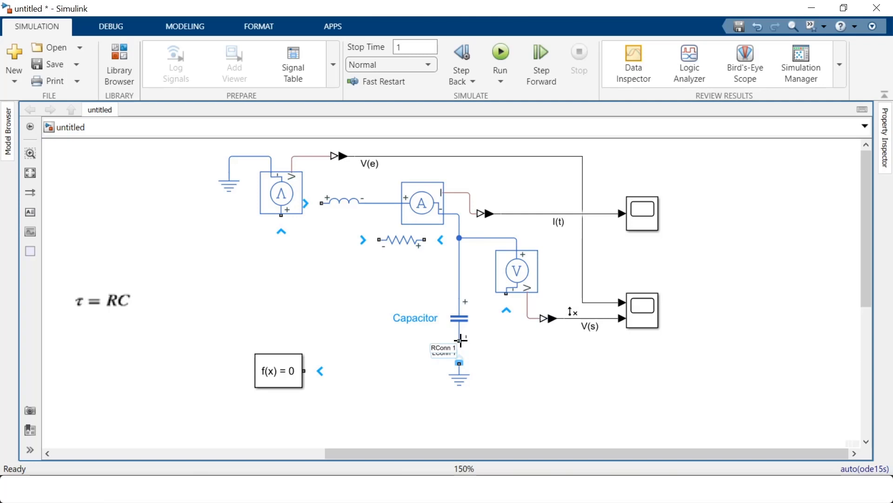
pyautogui.click(464, 344)
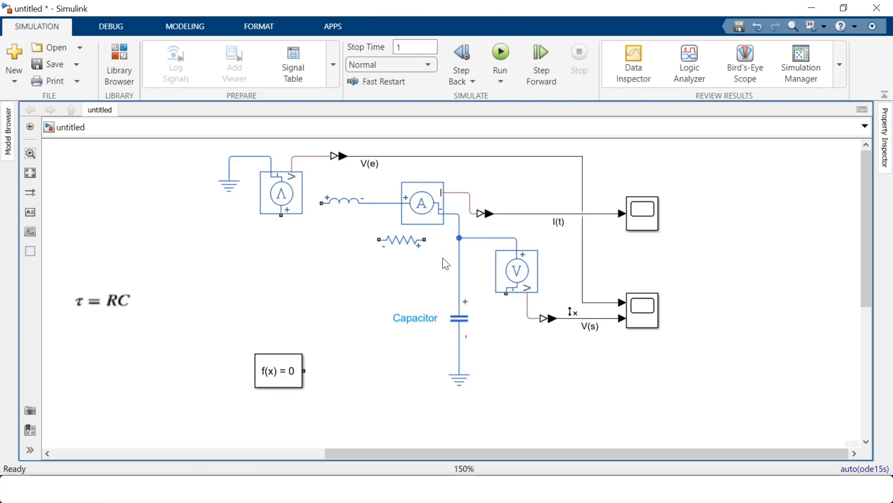
# - Delete the lines from the voltage sensor's positive terminal and from the current sensor to the capacitor
pyautogui.click(465, 238)
pyautogui.press('Delete')
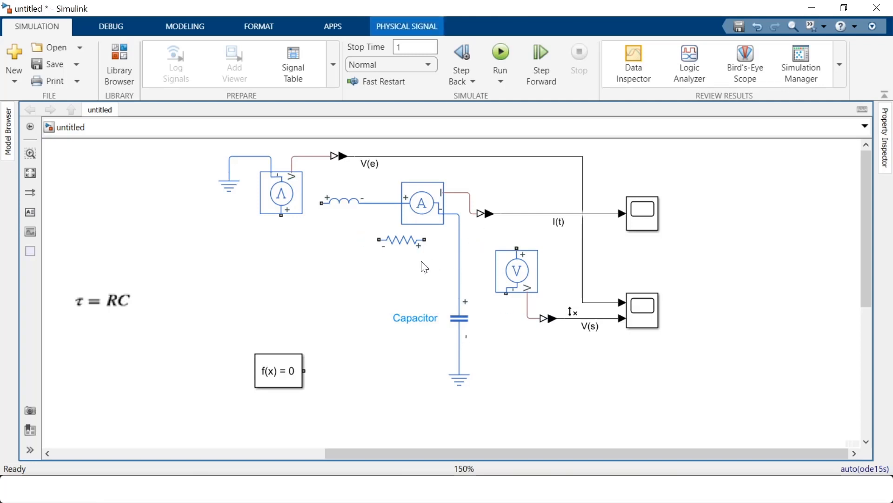
pyautogui.click(458, 266)
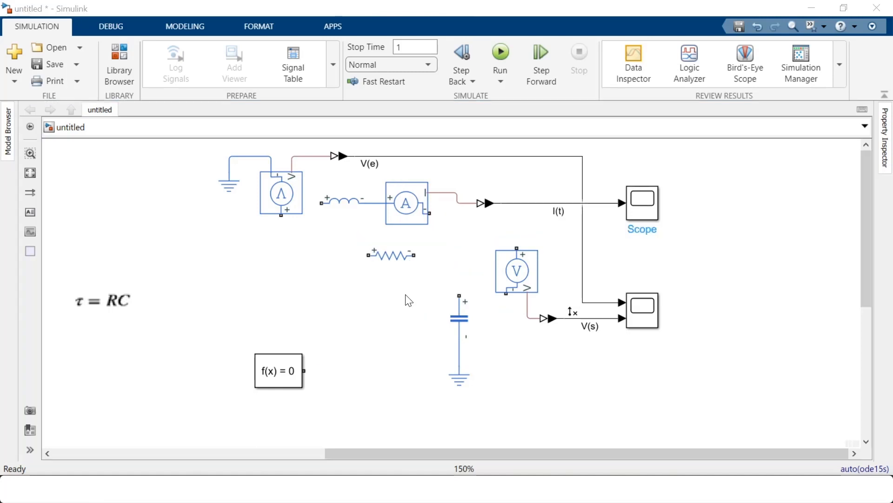
# - Rotate the resistor to vertical above the capacitor and wire it in series between the current sensor and the capacitor
pyautogui.click(384, 257)
pyautogui.moveTo(396, 263); pyautogui.dragTo(449, 258)
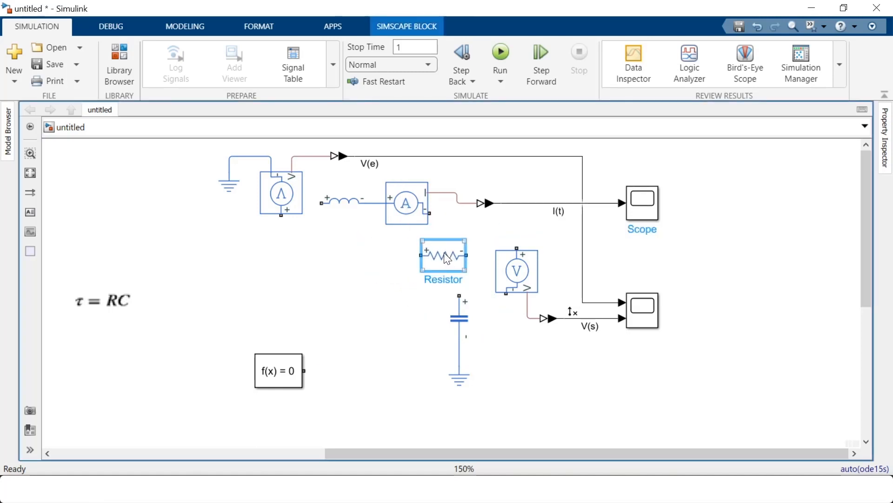
pyautogui.hotkey('ctrl', 'r')
pyautogui.moveTo(446, 257); pyautogui.dragTo(461, 251)
pyautogui.click(406, 311)
pyautogui.click(458, 294)
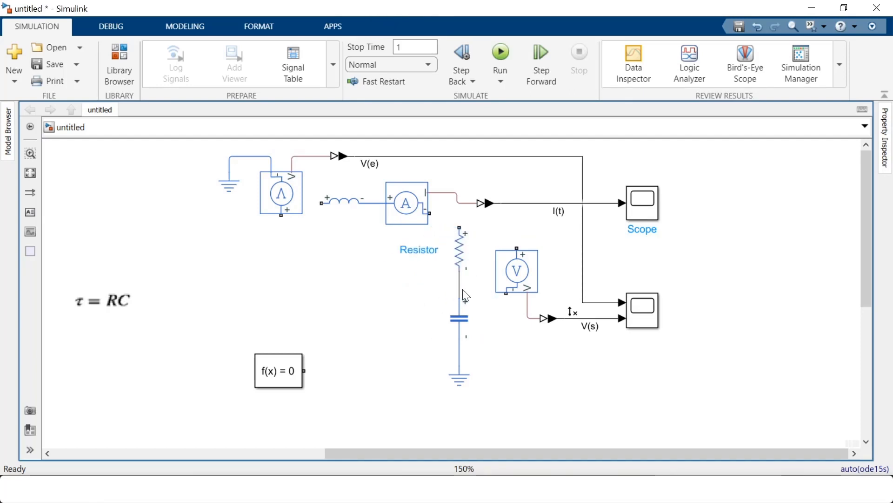
pyautogui.click(461, 238)
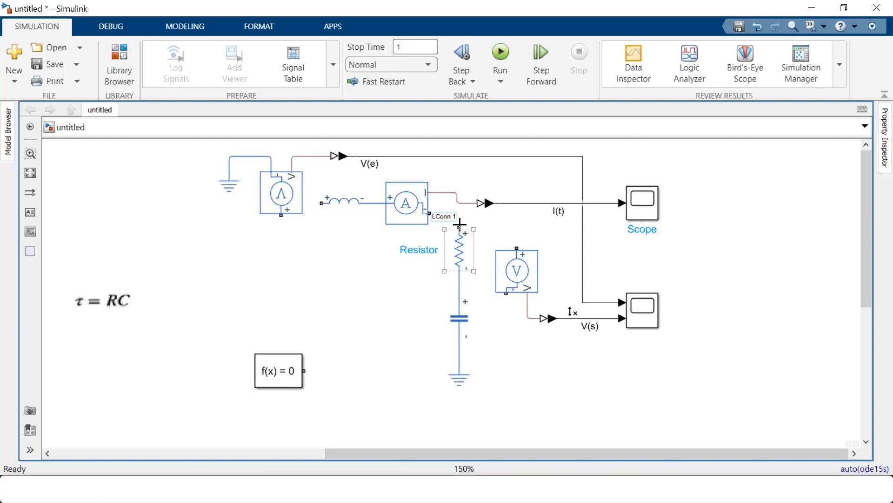
pyautogui.moveTo(460, 226); pyautogui.dragTo(434, 212)
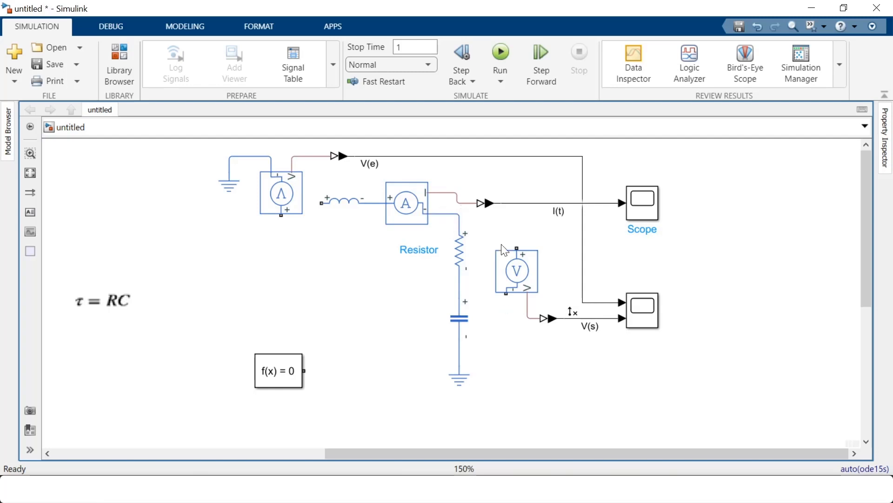
# - Connect the voltage sensor across the series resistor and capacitor, and straighten its upper line level with the current sensor's negative terminal
pyautogui.moveTo(517, 249); pyautogui.dragTo(458, 215)
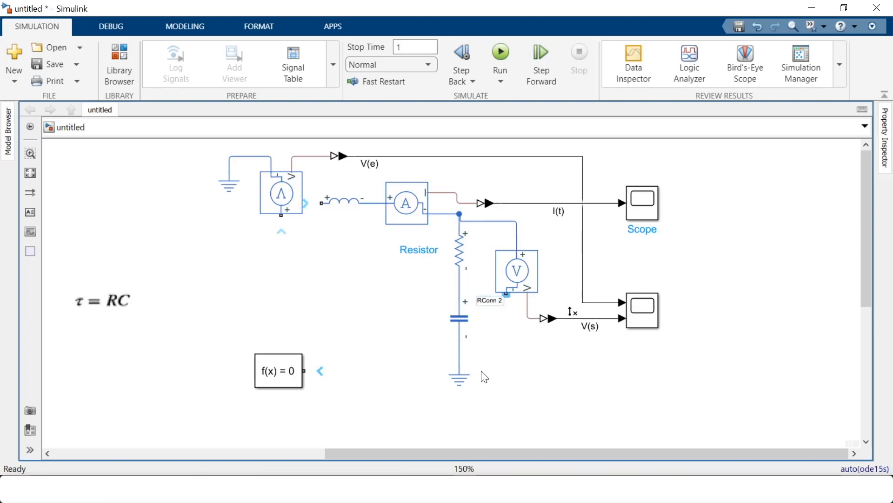
pyautogui.moveTo(482, 371); pyautogui.dragTo(464, 356)
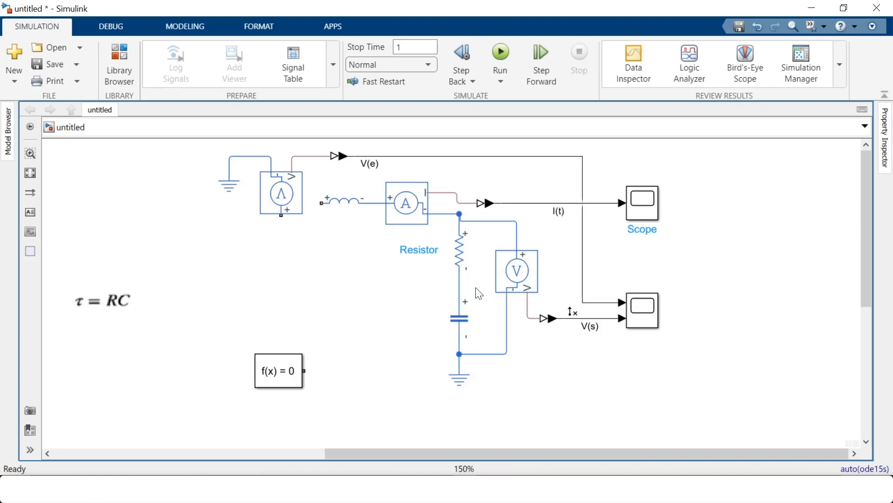
pyautogui.click(512, 264)
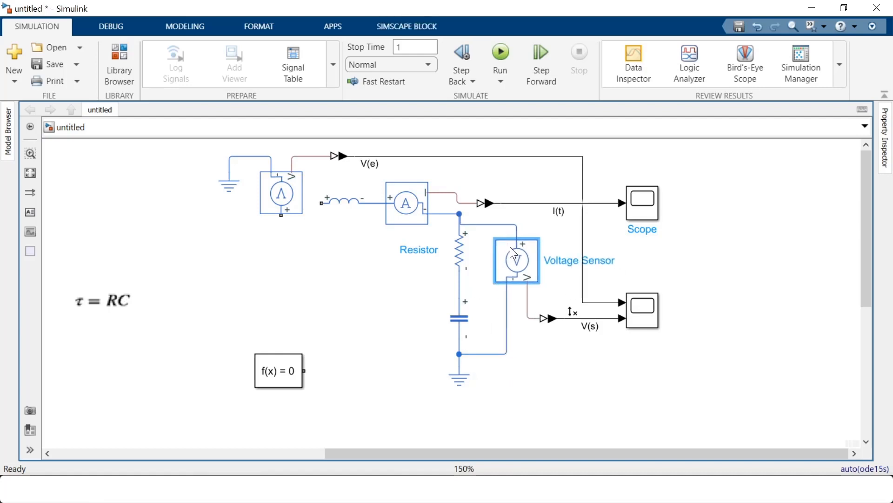
pyautogui.click(494, 221)
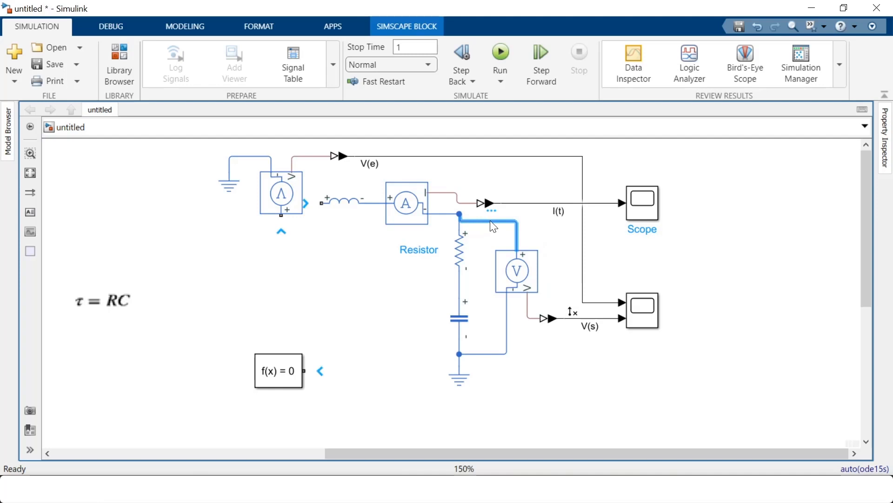
pyautogui.moveTo(494, 222); pyautogui.dragTo(494, 214)
pyautogui.click(559, 235)
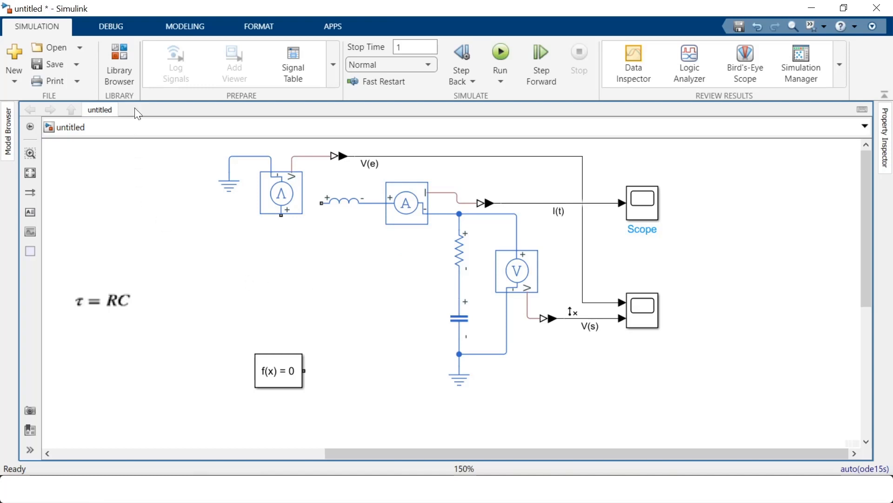
# - Add an AC Voltage Source from the Simscape Foundation Library's Electrical Sources and place it below the inductor's open positive terminal
pyautogui.click(120, 56)
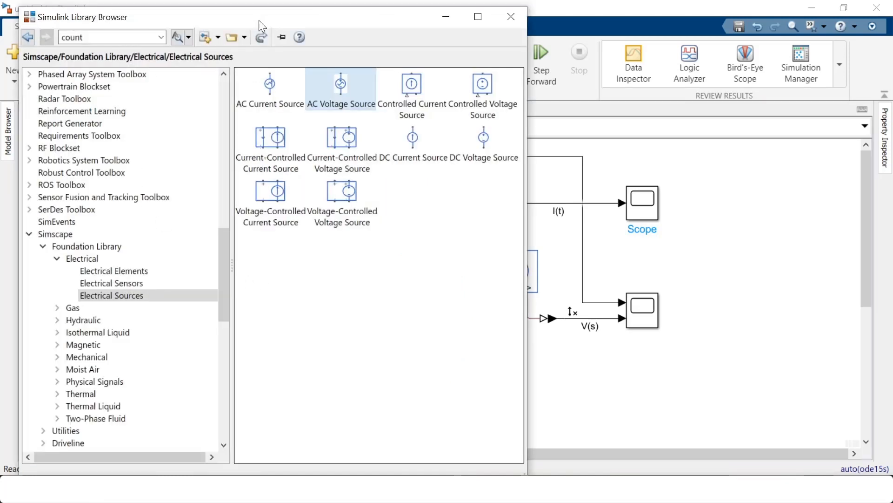
pyautogui.click(64, 234)
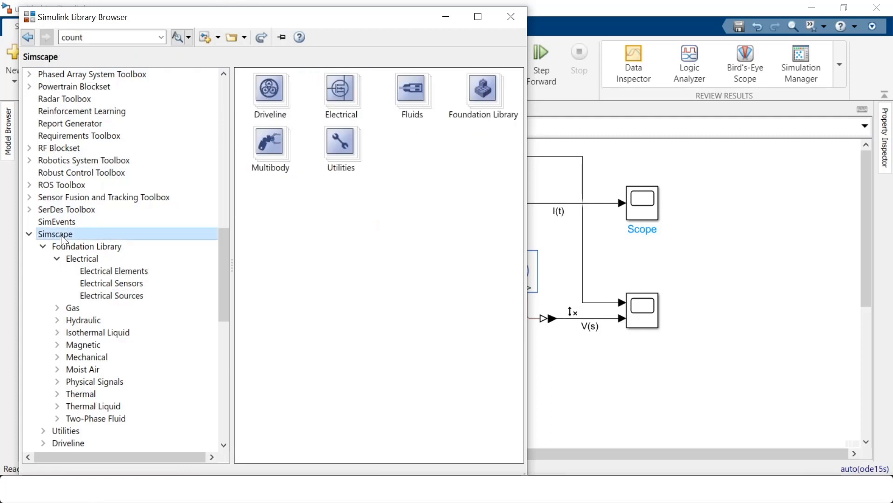
pyautogui.click(105, 247)
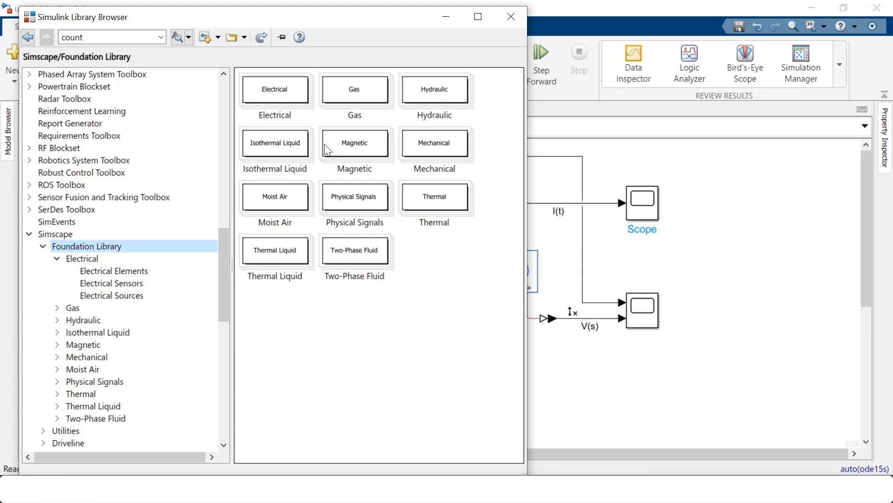
pyautogui.doubleClick(281, 88)
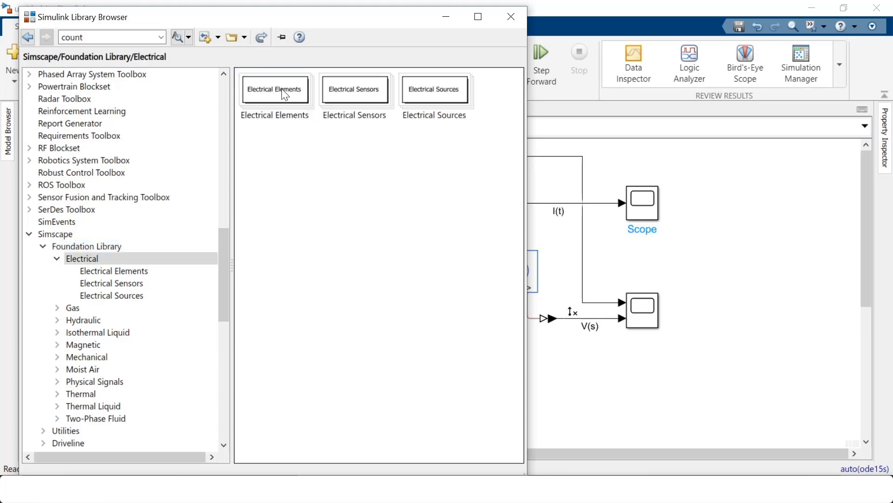
pyautogui.doubleClick(436, 94)
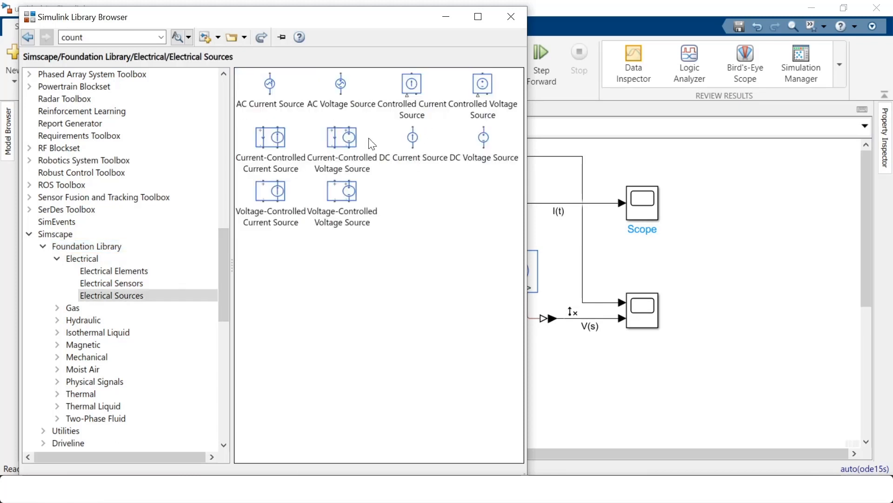
pyautogui.moveTo(335, 87); pyautogui.dragTo(313, 267)
pyautogui.click(338, 358)
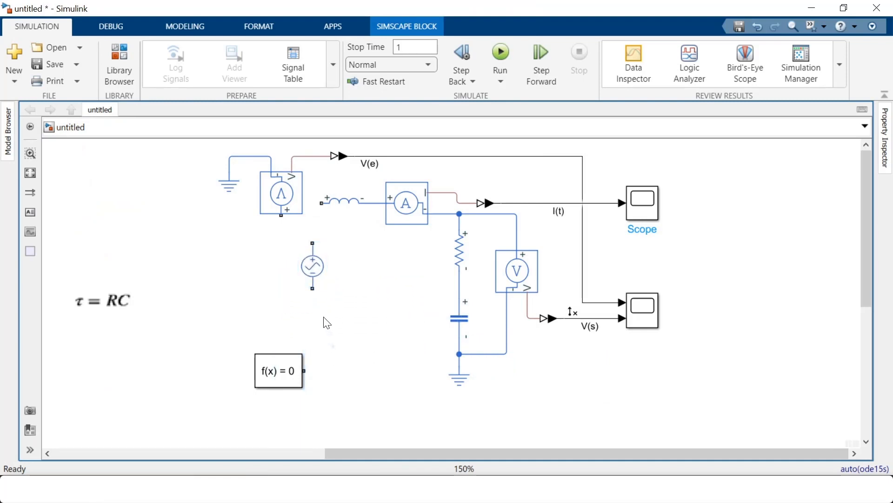
# - Wire the AC source between the ground line and the inductor, joining the V(e) sensor's positive terminal and the solver configuration block
pyautogui.moveTo(455, 357); pyautogui.dragTo(313, 289)
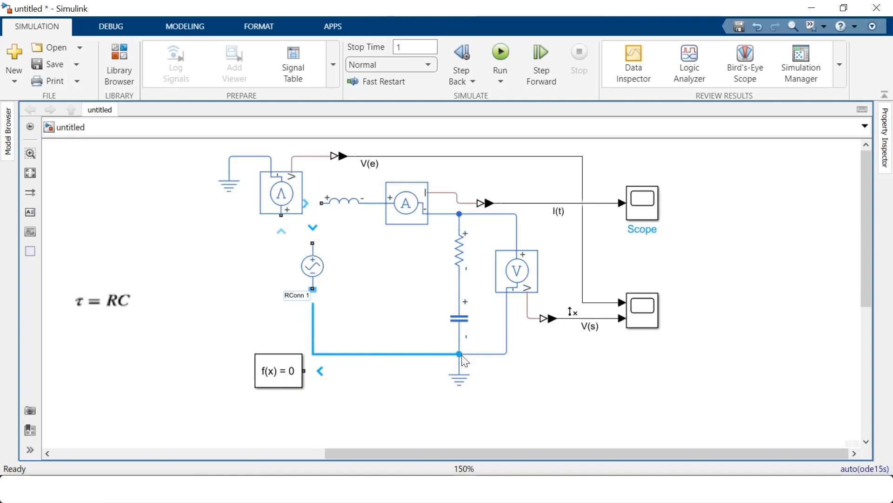
pyautogui.click(319, 252)
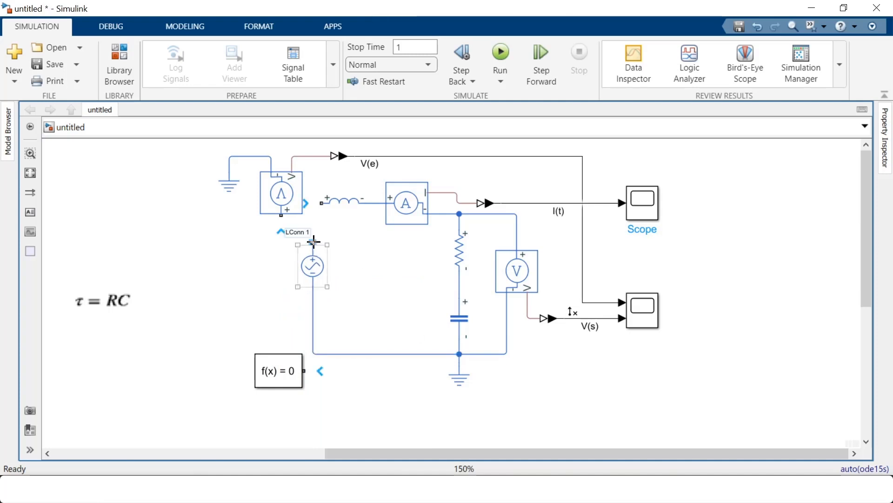
pyautogui.moveTo(319, 203); pyautogui.dragTo(313, 246)
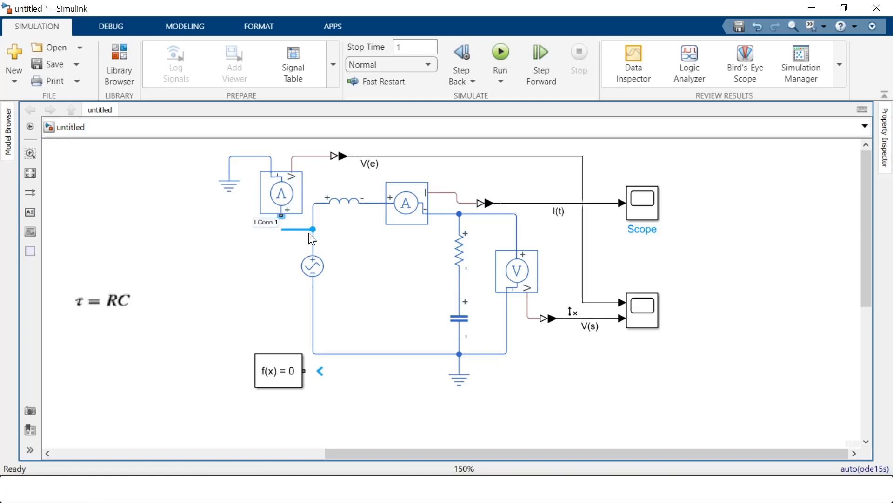
pyautogui.moveTo(309, 234); pyautogui.dragTo(313, 231)
pyautogui.moveTo(304, 371); pyautogui.dragTo(329, 353)
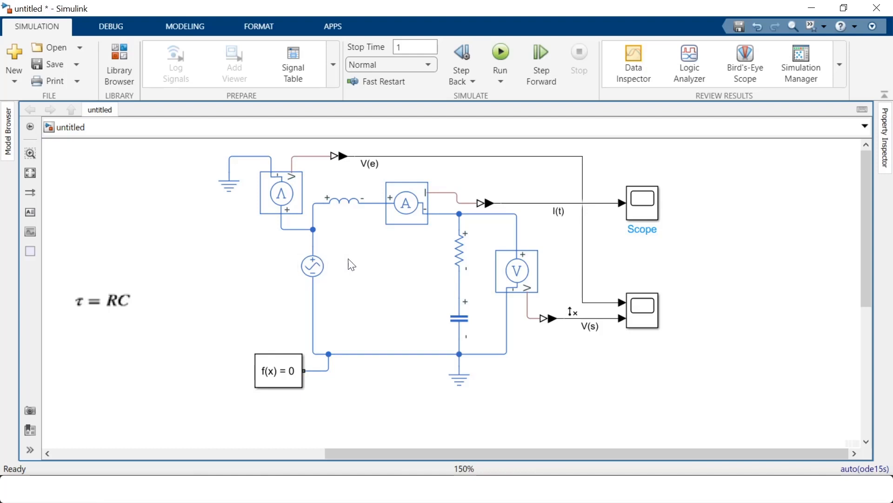
# - Set the AC voltage source's peak amplitude to 100 V and its phase shift to 90 deg
pyautogui.doubleClick(317, 261)
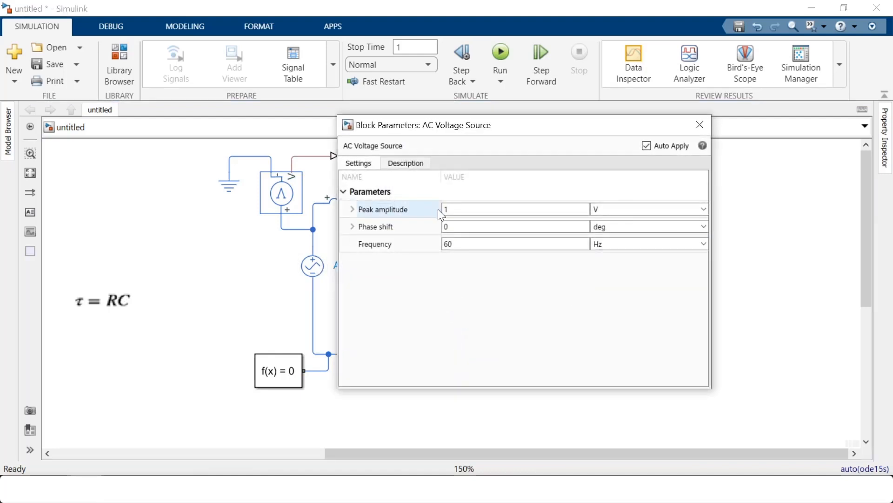
pyautogui.click(457, 207)
pyautogui.write('100')
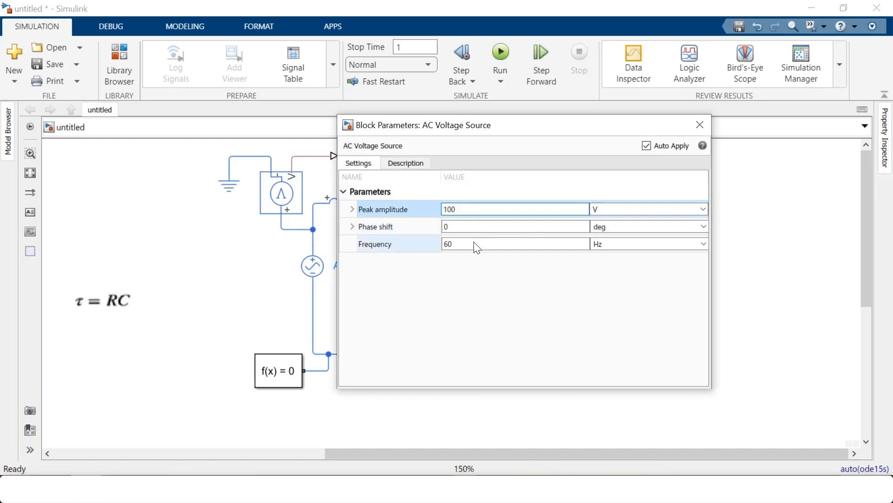
pyautogui.click(471, 226)
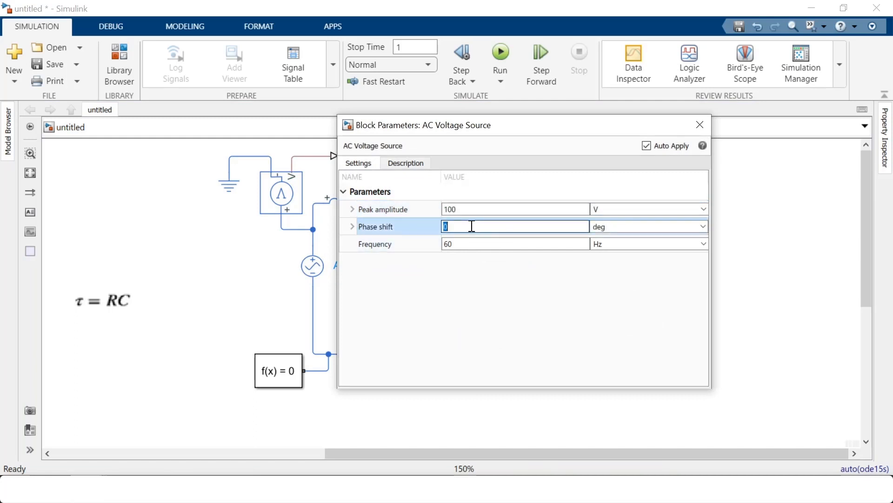
pyautogui.write('90')
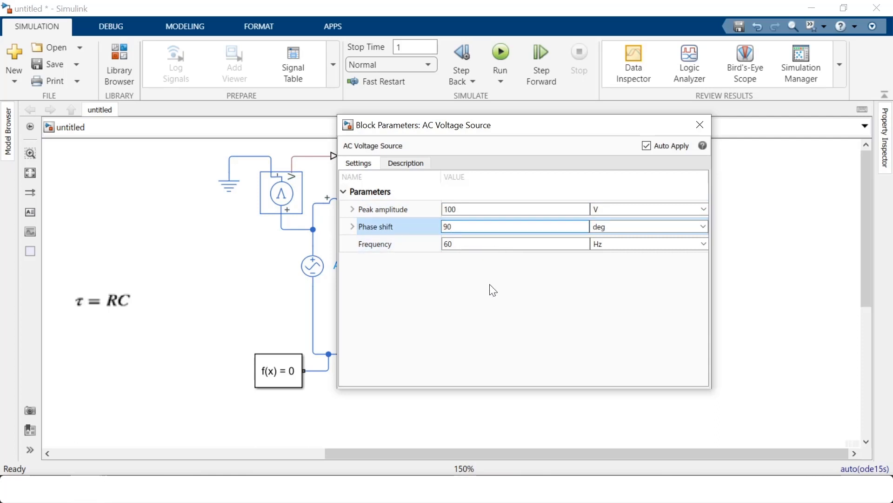
pyautogui.click(266, 283)
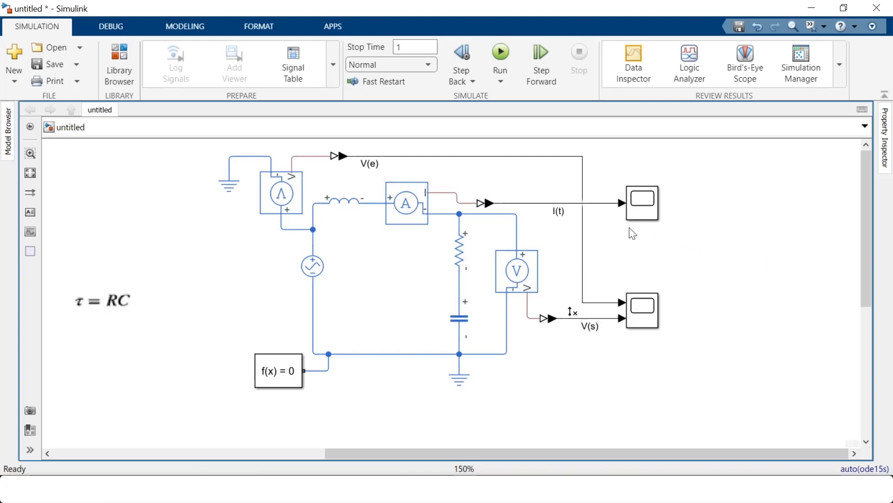
# - Reposition the current scope and its PS-Simulink Converter so the I(t) line runs straight from the current sensor
pyautogui.moveTo(638, 201); pyautogui.dragTo(638, 192)
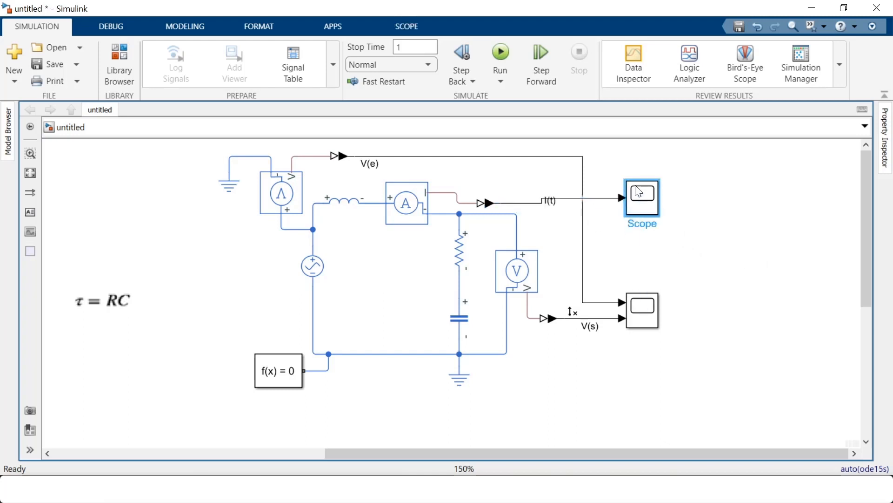
pyautogui.moveTo(495, 212); pyautogui.dragTo(495, 201)
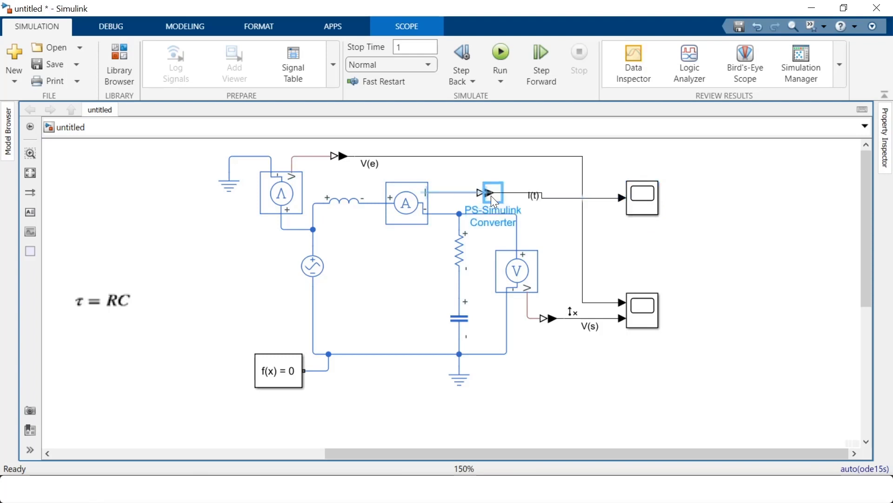
pyautogui.click(648, 207)
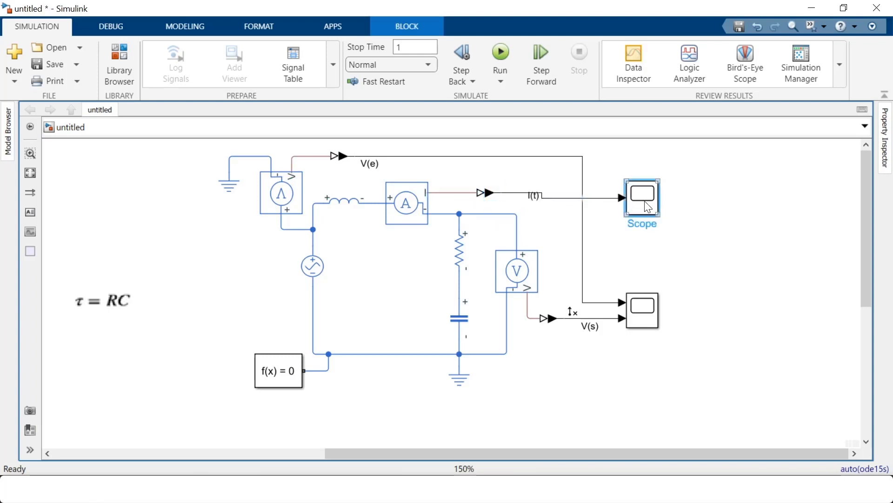
pyautogui.moveTo(648, 208); pyautogui.dragTo(637, 202)
pyautogui.click(465, 253)
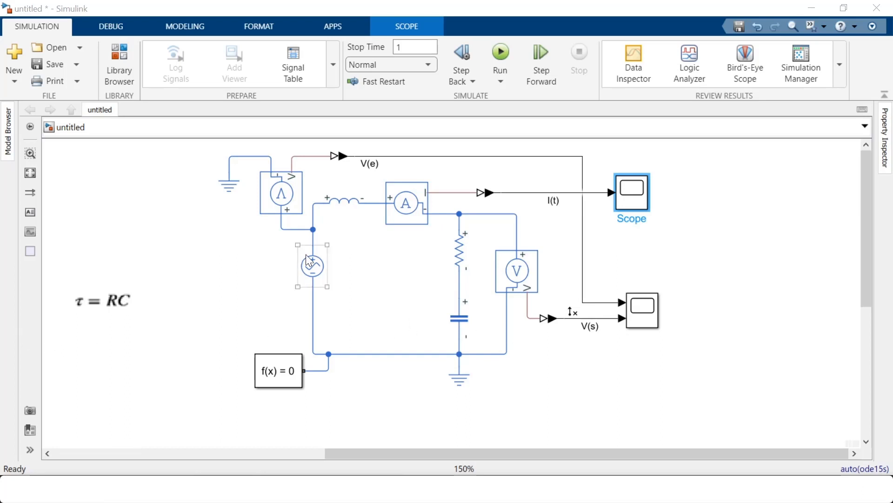
# - Add the Power block from Specialized Power Systems Sensors and Measurements and place it between the two scopes
pyautogui.doubleClick(654, 266)
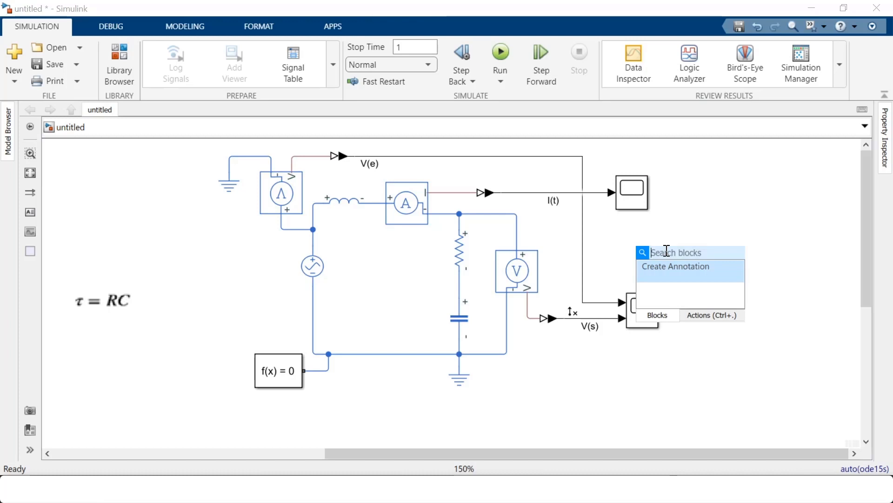
pyautogui.write('pow')
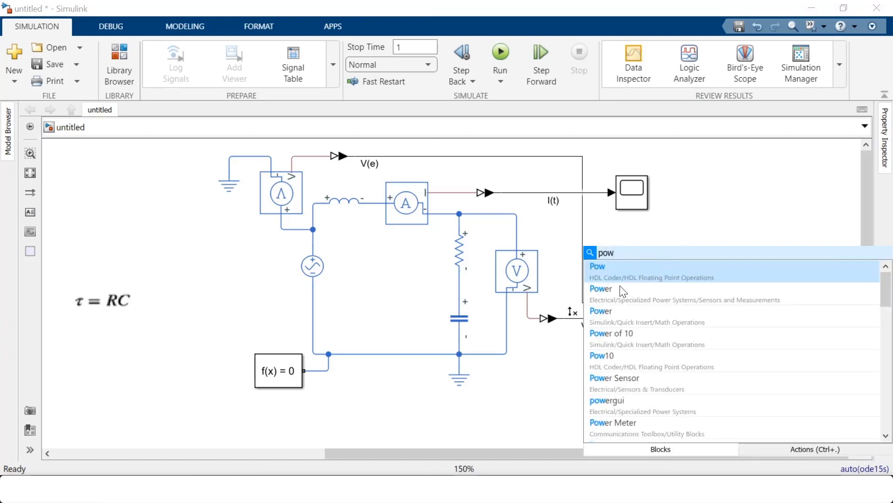
pyautogui.click(650, 295)
pyautogui.moveTo(644, 259); pyautogui.dragTo(718, 276)
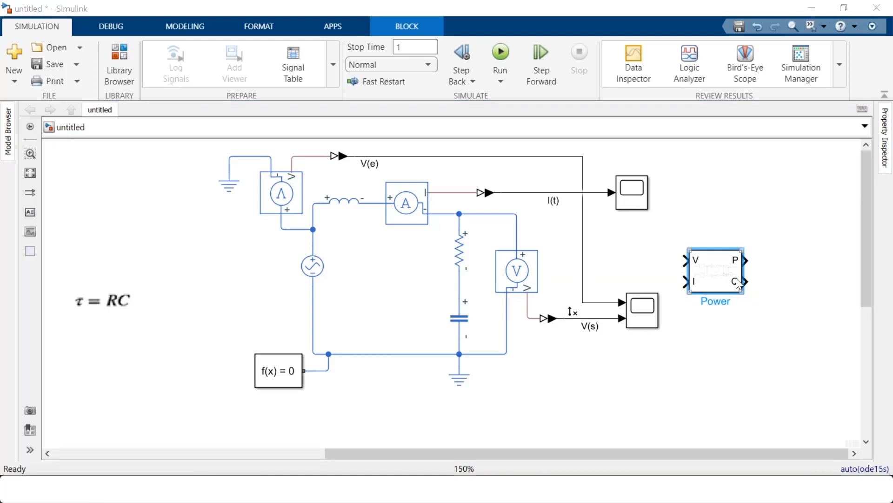
pyautogui.moveTo(719, 271); pyautogui.dragTo(709, 252)
pyautogui.moveTo(716, 252); pyautogui.dragTo(656, 256)
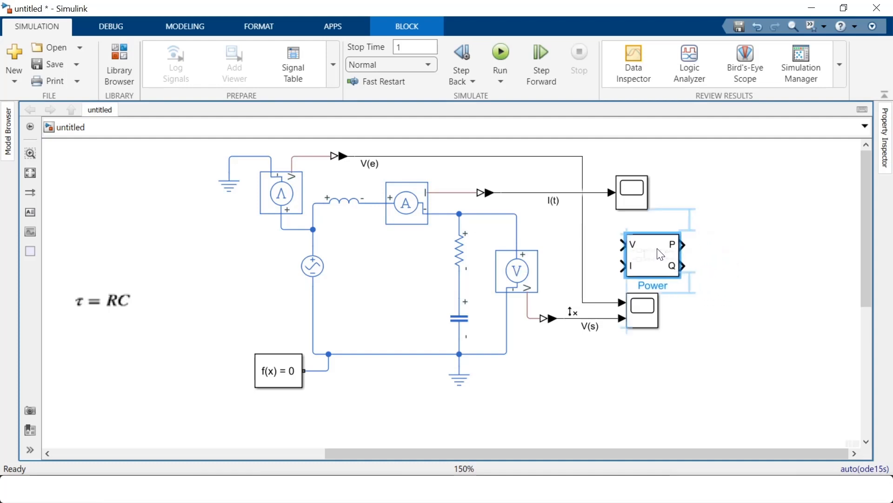
pyautogui.click(720, 321)
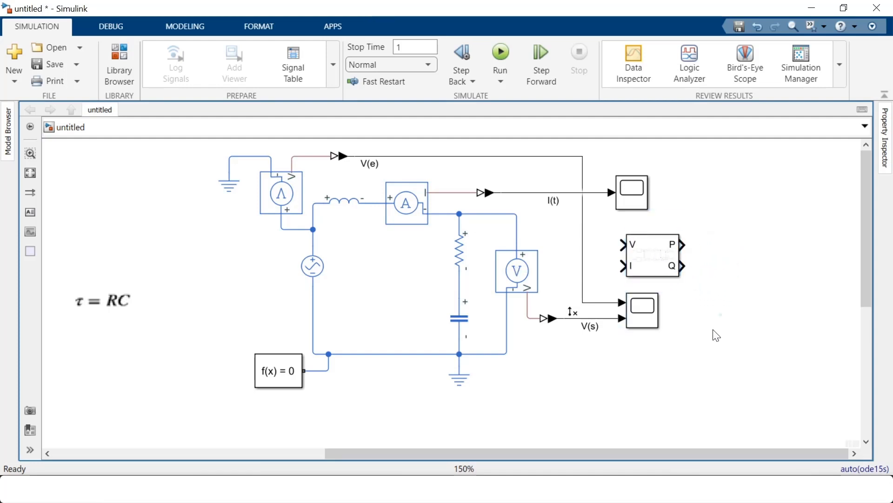
pyautogui.click(661, 307)
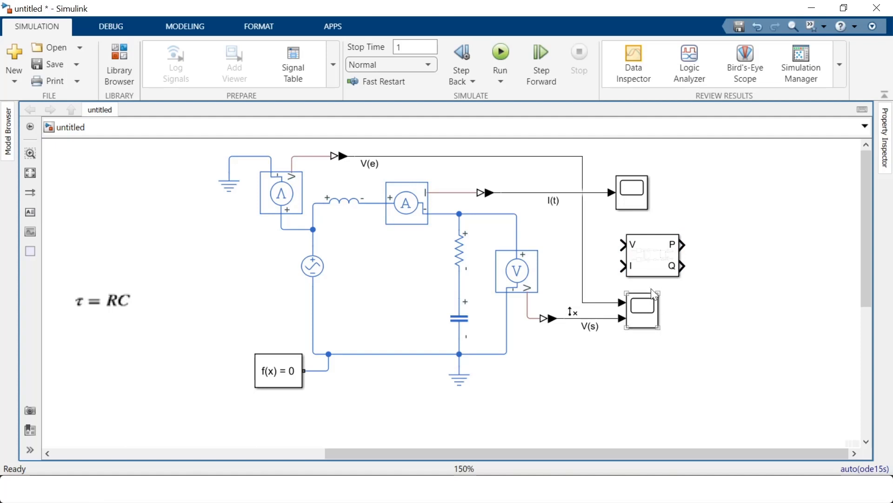
pyautogui.click(601, 279)
pyautogui.click(518, 225)
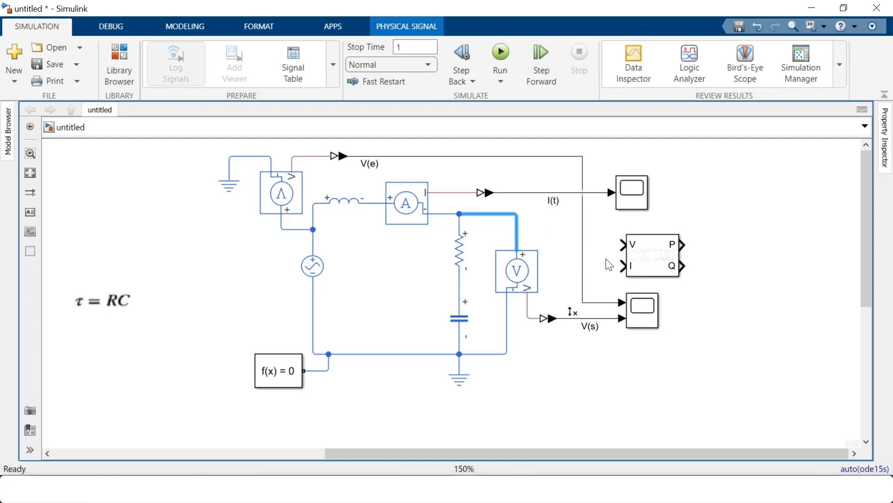
# - Connect the Power block's V input to the V(s) signal and remove that signal's Open-loop Output analysis point
pyautogui.moveTo(620, 252)
pyautogui.mouseDown()
pyautogui.moveTo(612, 249)
pyautogui.moveTo(582, 289)
pyautogui.moveTo(583, 326)
pyautogui.moveTo(592, 317)
pyautogui.mouseUp()
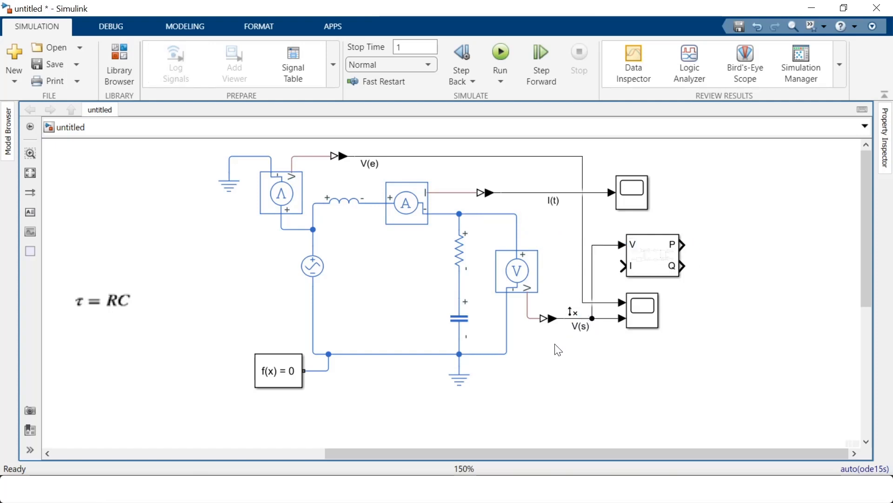
pyautogui.click(574, 324)
pyautogui.rightClick(572, 325)
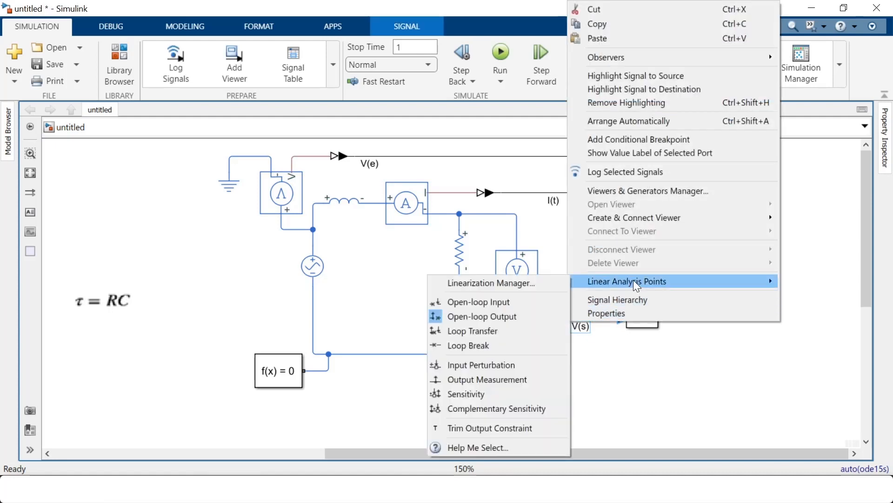
pyautogui.moveTo(634, 281)
pyautogui.click(482, 317)
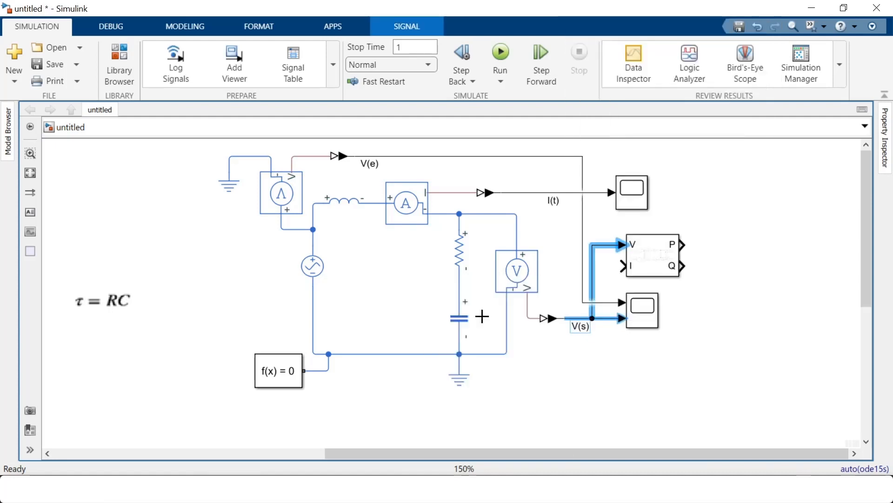
pyautogui.click(577, 383)
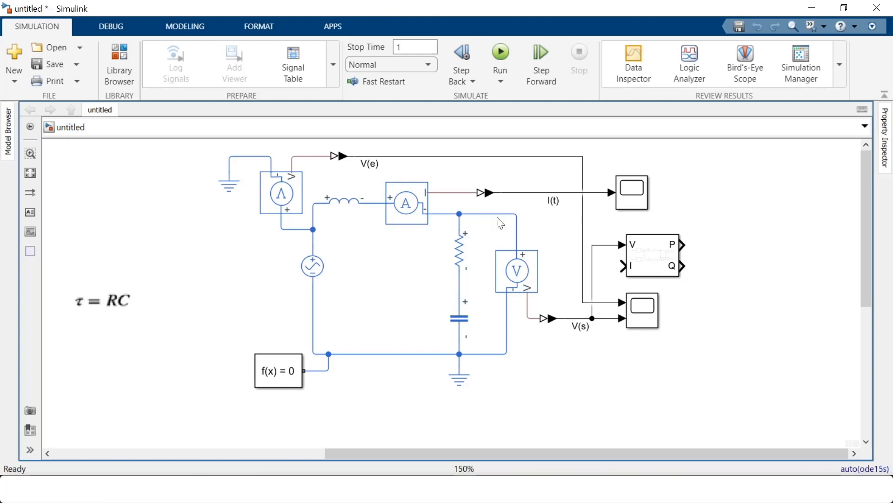
# - Connect the Power block's I input to the I(t) signal line
pyautogui.click(624, 266)
pyautogui.moveTo(624, 266)
pyautogui.mouseDown()
pyautogui.moveTo(588, 268)
pyautogui.moveTo(557, 218)
pyautogui.moveTo(557, 193)
pyautogui.moveTo(569, 195)
pyautogui.mouseUp()
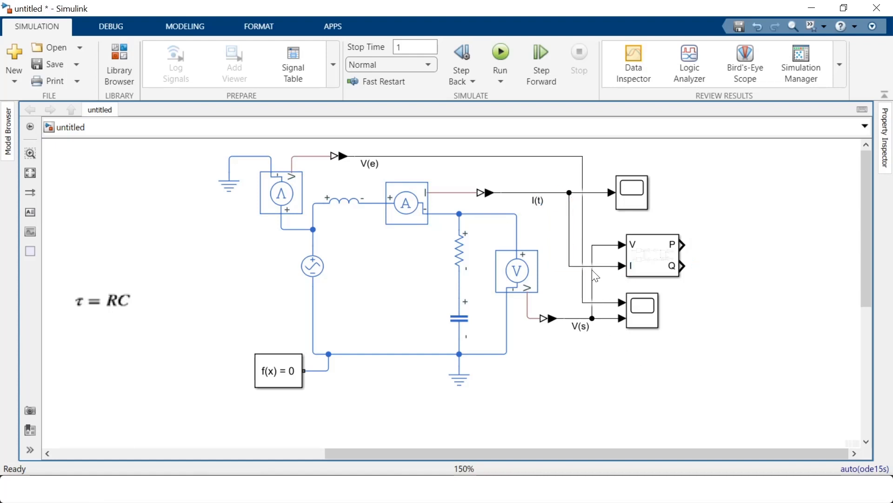
# - Add two Simulink Display blocks and stack them one above the other beside the Power block's outputs
pyautogui.doubleClick(720, 240)
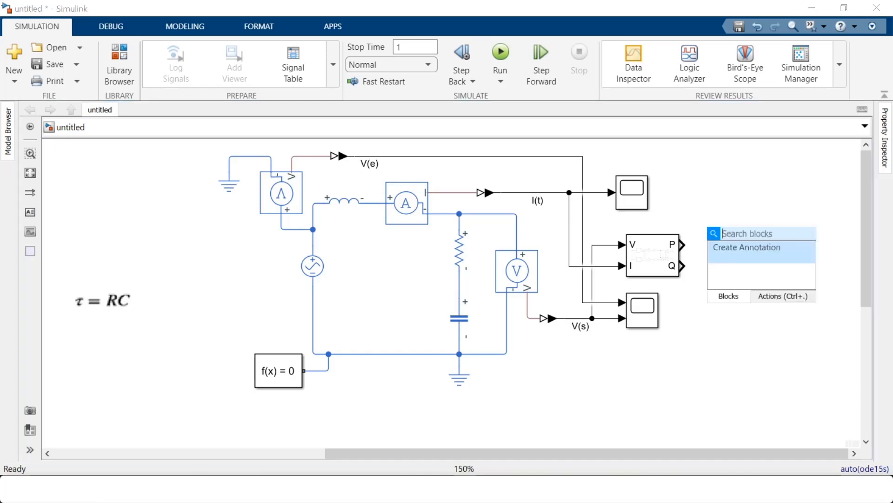
pyautogui.write('dis')
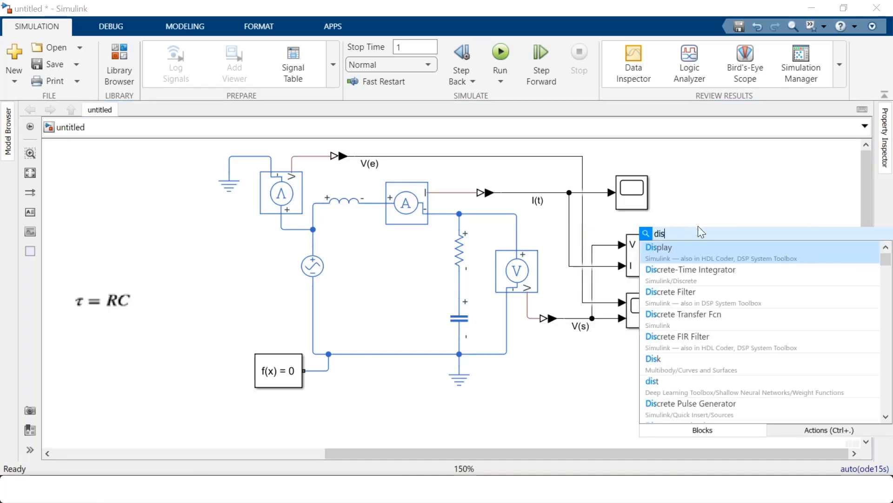
pyautogui.click(699, 253)
pyautogui.moveTo(720, 256); pyautogui.dragTo(782, 261)
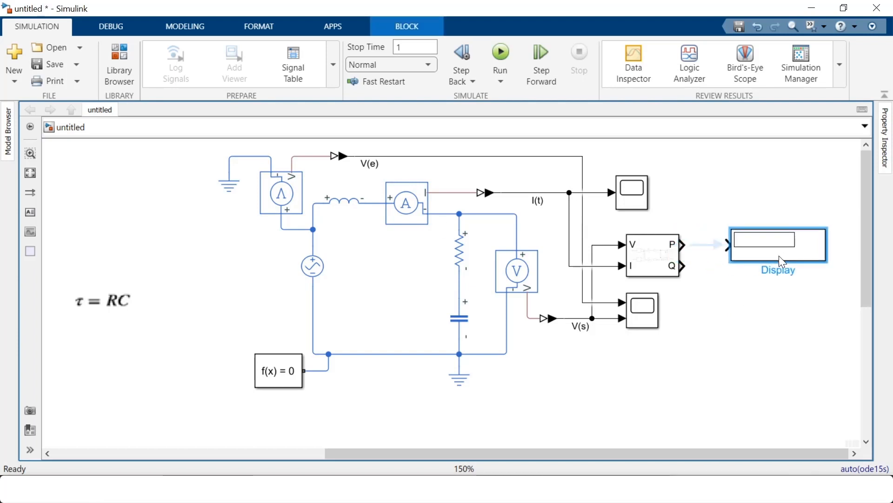
pyautogui.doubleClick(746, 300)
pyautogui.write('displ')
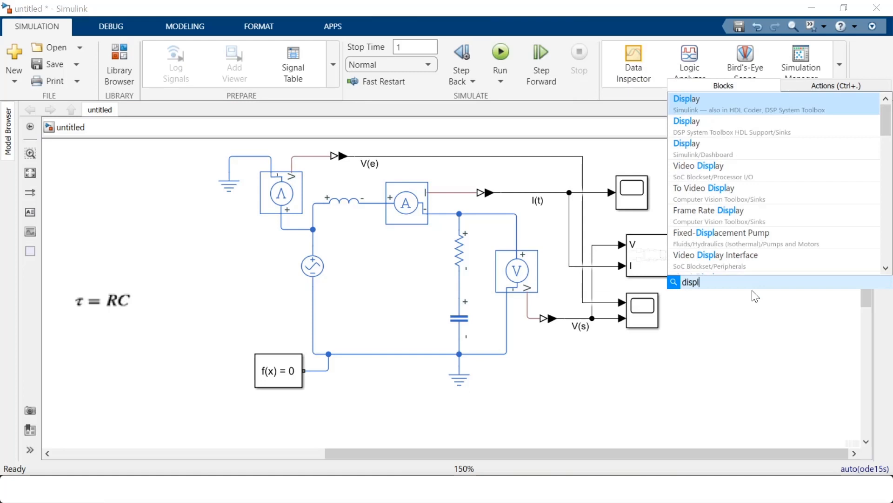
pyautogui.click(727, 111)
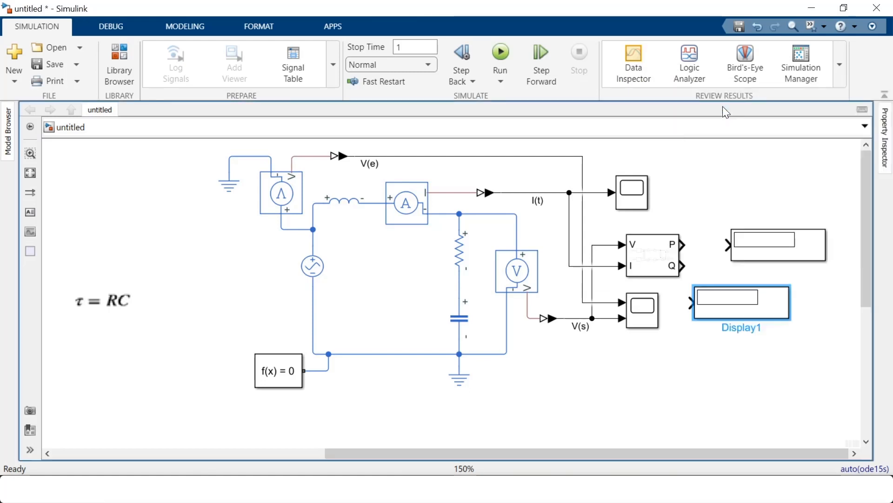
pyautogui.moveTo(737, 305); pyautogui.dragTo(774, 294)
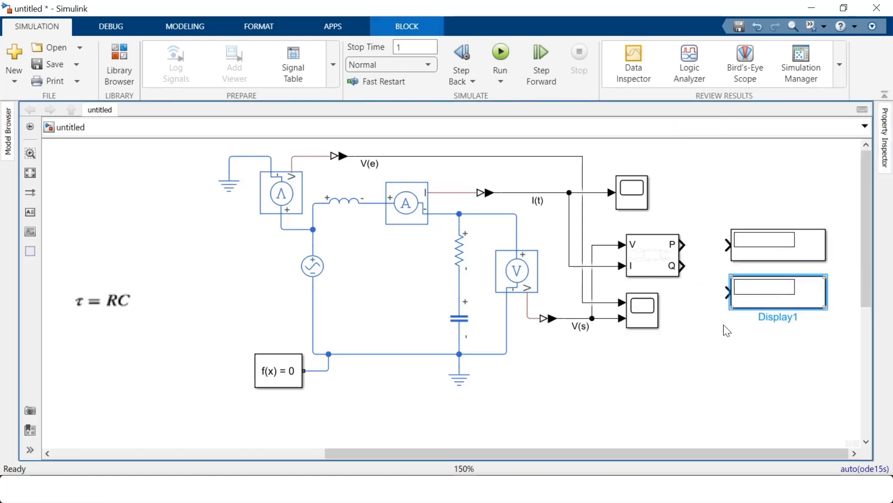
# - Move both Display blocks up slightly and connect the Power block's P output to the upper one and Q to the lower one
pyautogui.moveTo(715, 213); pyautogui.dragTo(777, 280)
pyautogui.click(744, 348)
pyautogui.moveTo(682, 244); pyautogui.dragTo(720, 230)
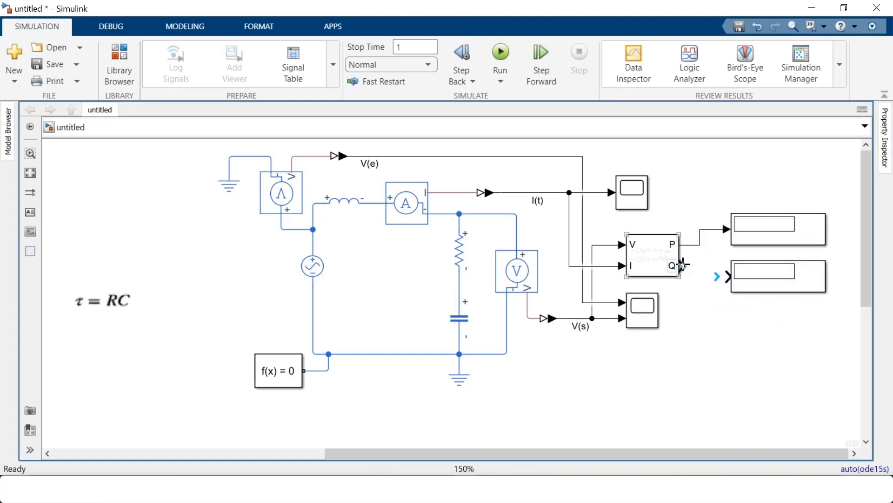
pyautogui.moveTo(683, 266); pyautogui.dragTo(716, 275)
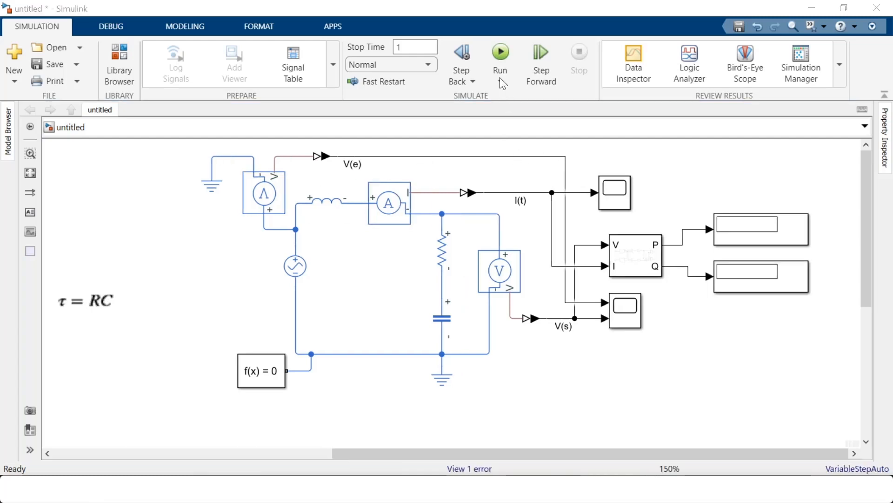
# - Run the simulation and examine the I(t) waveform in its scope, zoomed along time to about 0.14 to 0.28 s
pyautogui.click(500, 51)
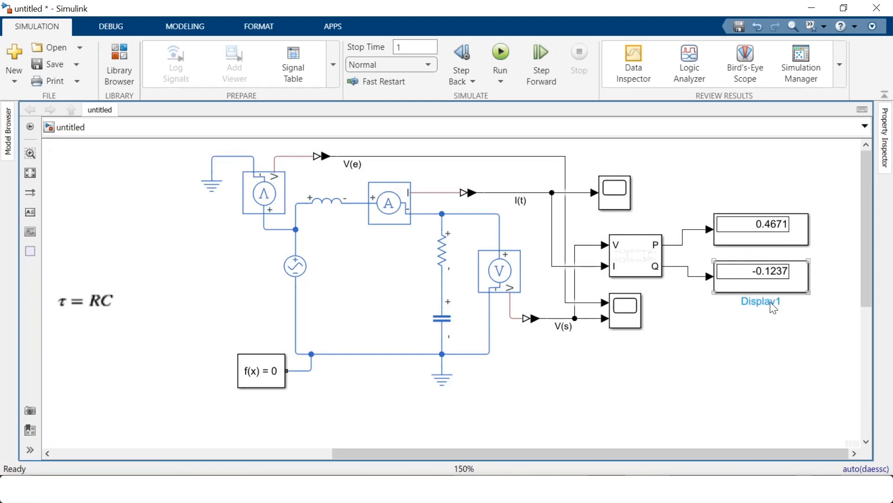
pyautogui.doubleClick(616, 201)
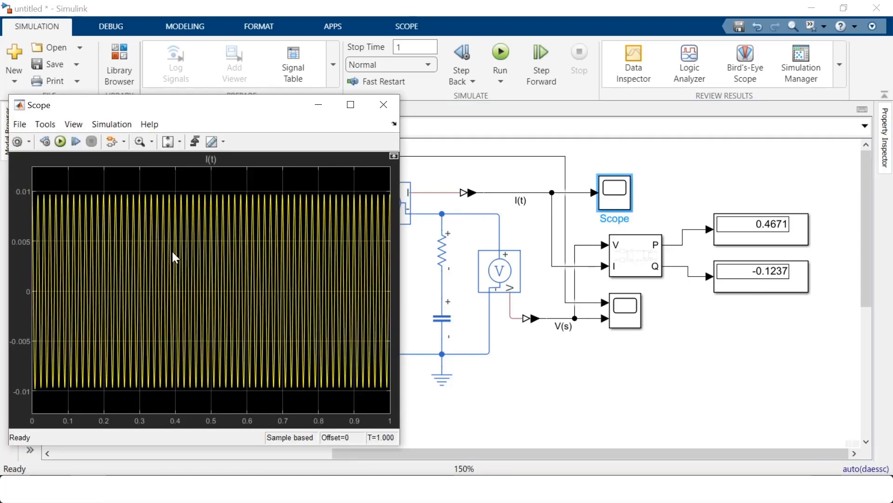
pyautogui.click(352, 104)
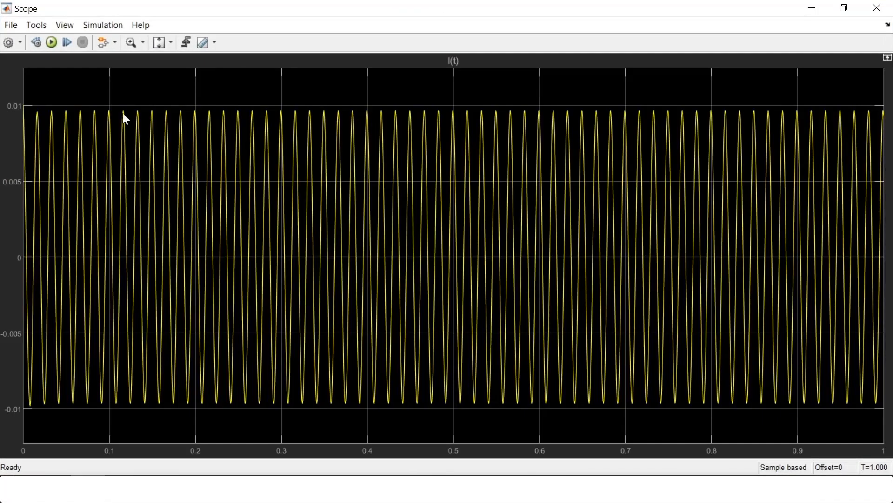
pyautogui.click(141, 42)
pyautogui.moveTo(140, 145); pyautogui.dragTo(263, 139)
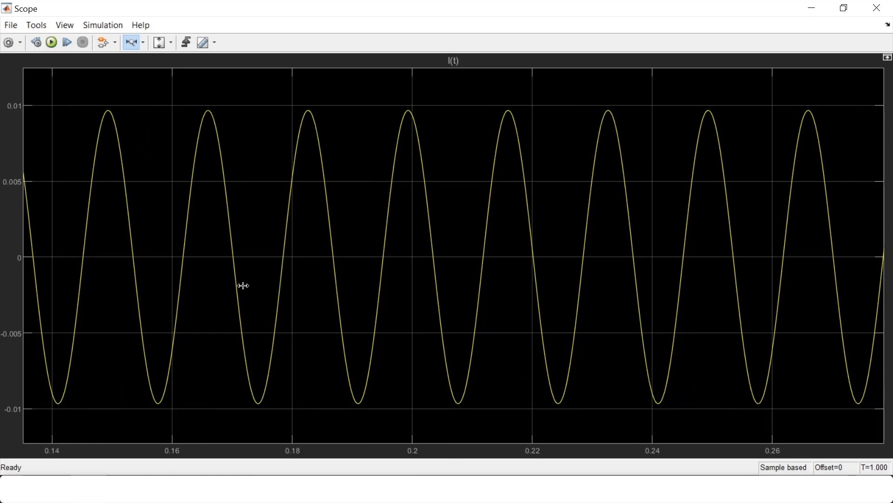
pyautogui.click(877, 8)
# - View the V(e) and V(s) waveforms in the voltage scope
pyautogui.click(626, 316)
pyautogui.doubleClick(626, 316)
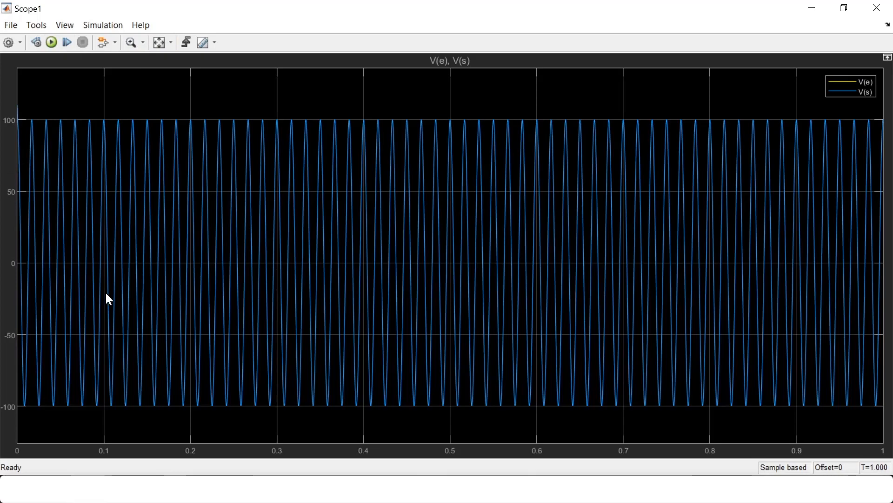
pyautogui.click(877, 8)
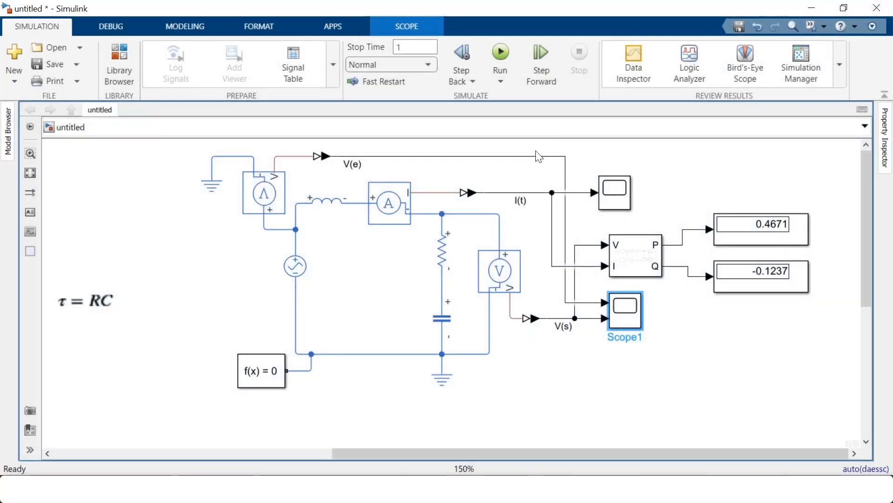
# - Trace the V(e) signal line from the source's voltage sensor to the voltage scope
pyautogui.click(590, 371)
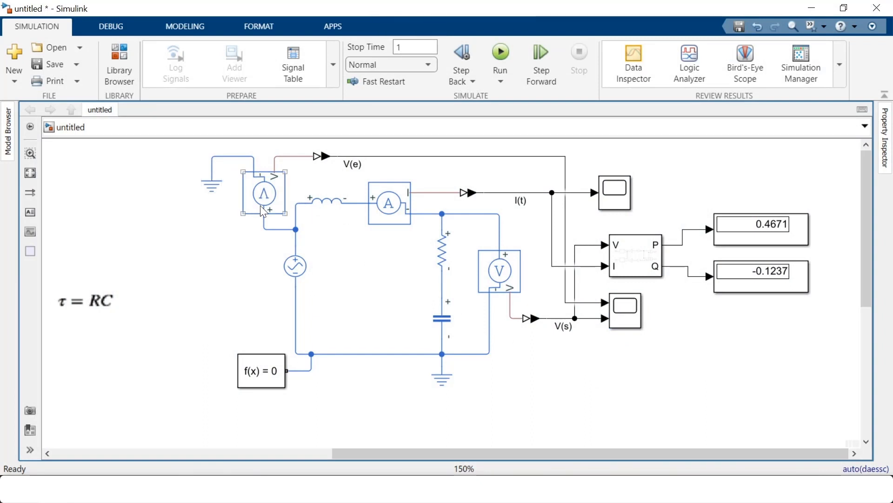
pyautogui.click(391, 223)
pyautogui.click(279, 200)
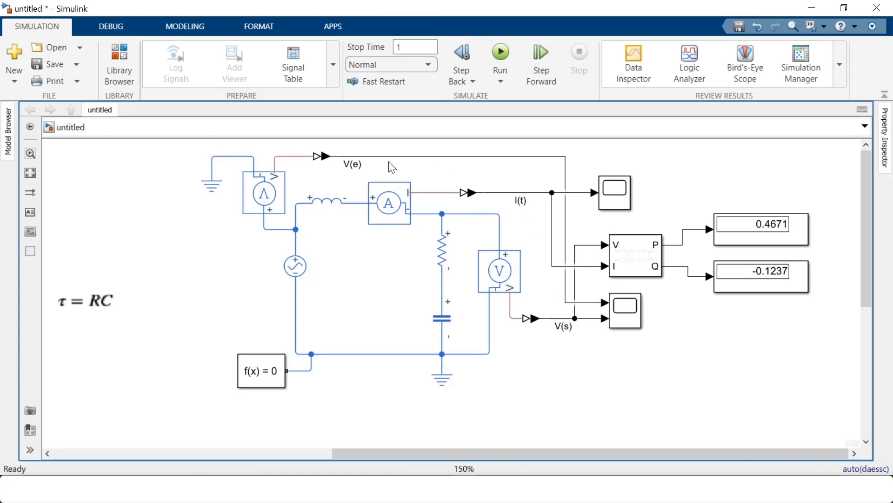
pyautogui.click(422, 156)
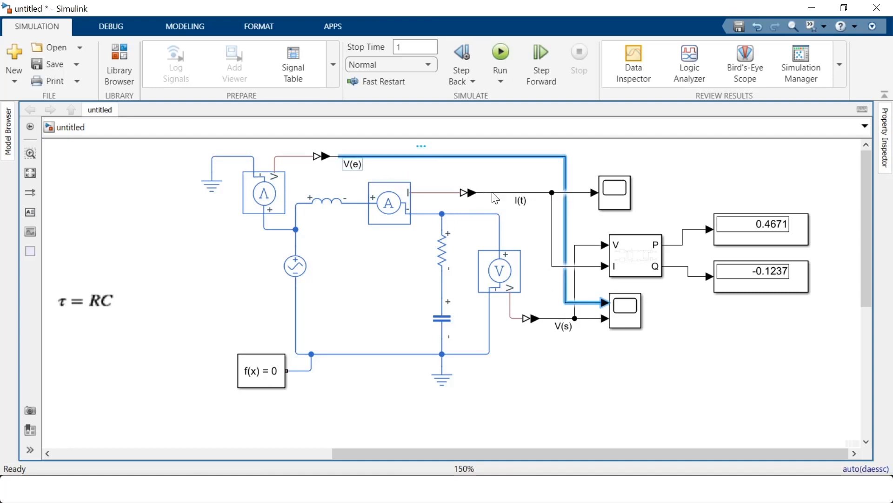
pyautogui.keyDown('shift'); pyautogui.click(640, 314); pyautogui.keyUp('shift')
# - Compare the input and output voltages in the voltage scope by hiding and showing the V(s) trace
pyautogui.doubleClick(631, 318)
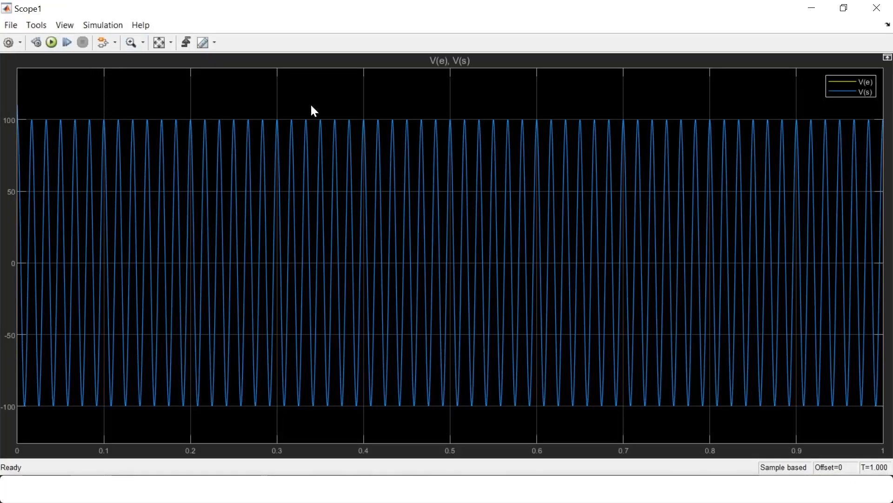
pyautogui.click(847, 95)
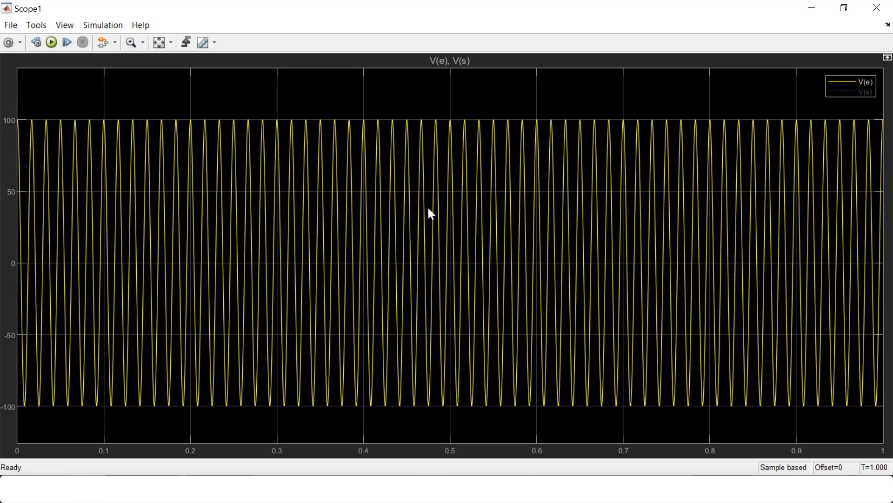
pyautogui.click(844, 94)
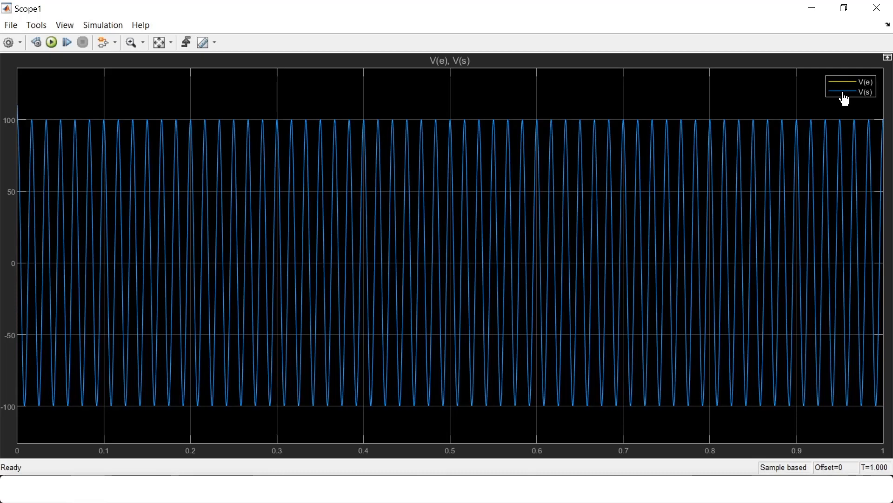
pyautogui.click(846, 95)
pyautogui.click(845, 95)
pyautogui.click(876, 11)
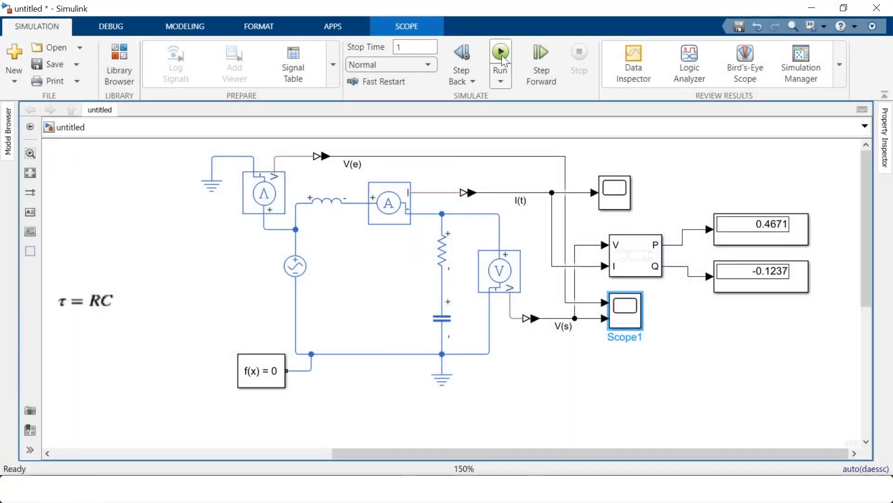
# - Set the AC Voltage Source's phase shift to 0 deg and rerun the simulation
pyautogui.click(296, 284)
pyautogui.doubleClick(296, 268)
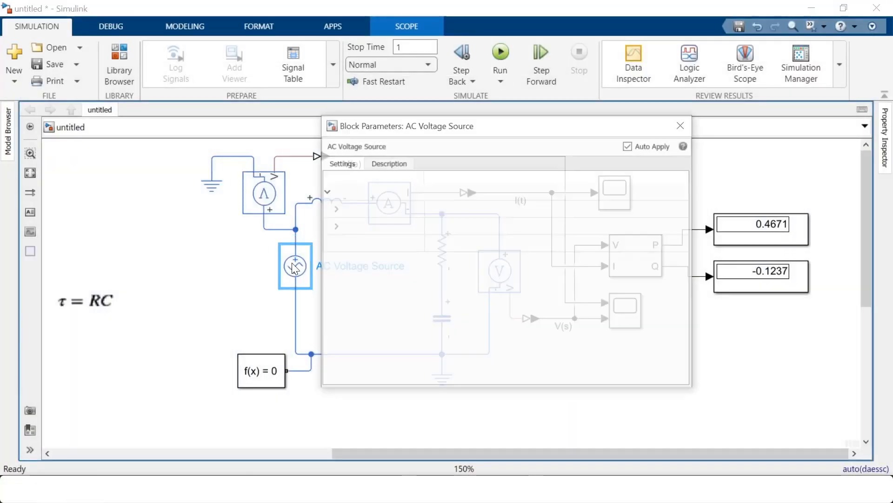
pyautogui.doubleClick(443, 225)
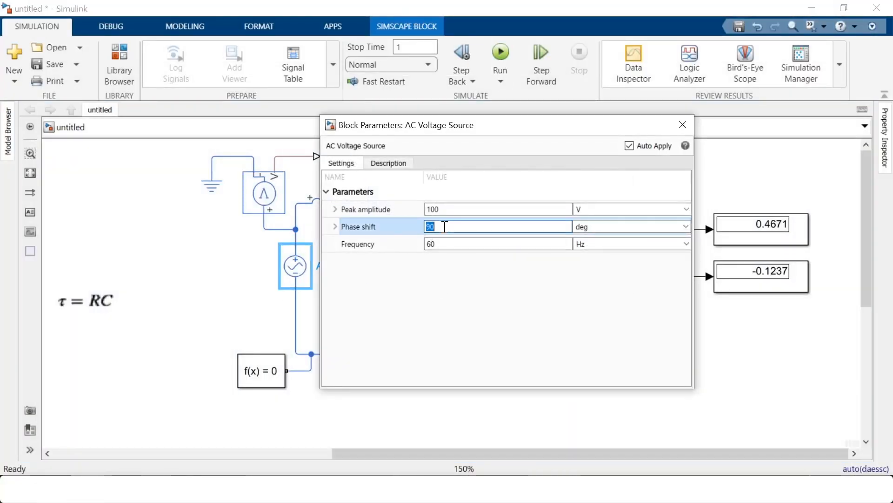
pyautogui.write('0')
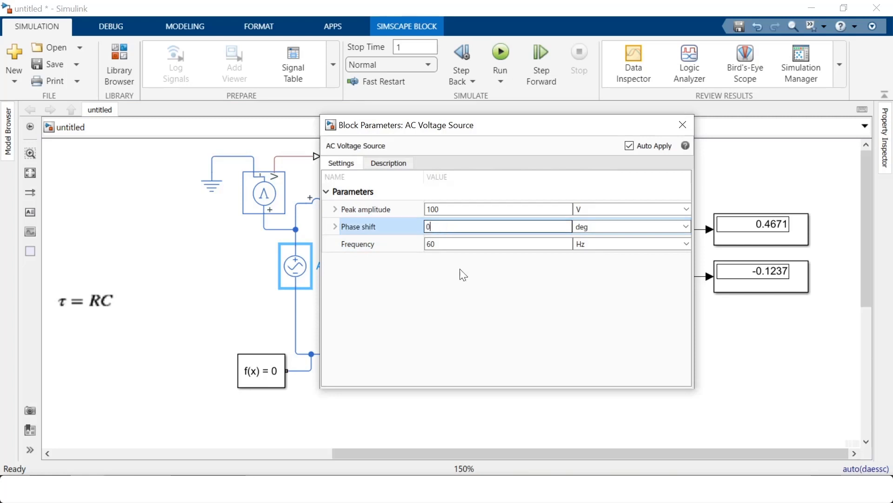
pyautogui.click(681, 125)
pyautogui.click(508, 50)
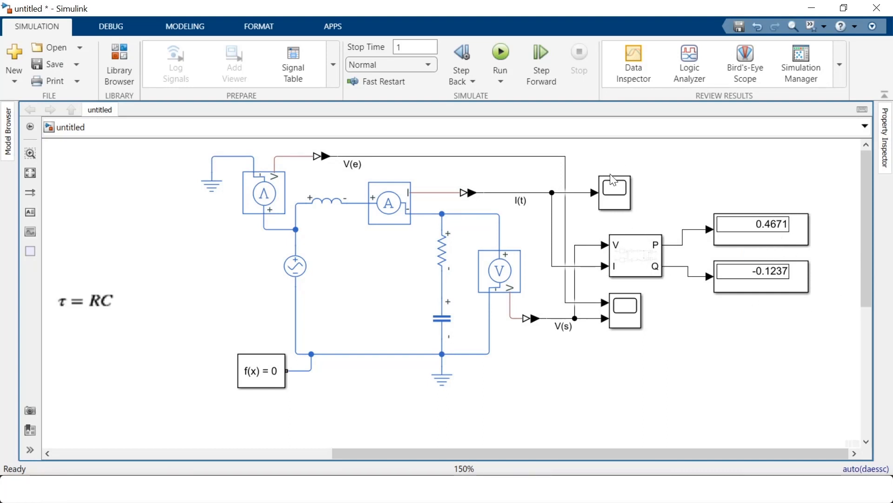
# - Check the V(e) and V(s) waveforms for the new phase shift, hiding and restoring the V(s) trace in the voltage scope
pyautogui.doubleClick(633, 303)
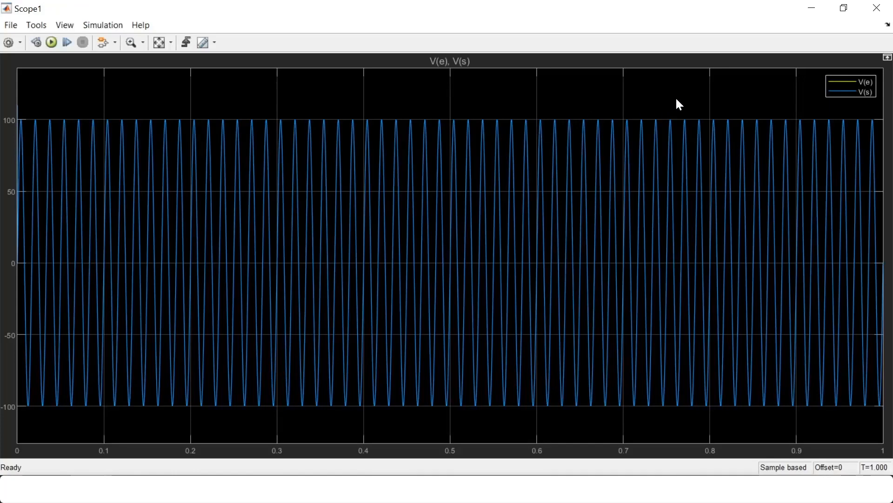
pyautogui.click(843, 95)
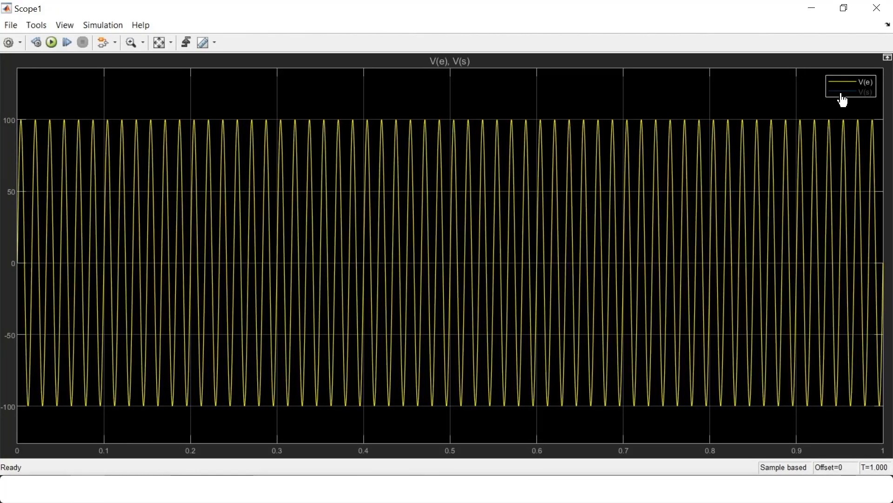
pyautogui.click(843, 96)
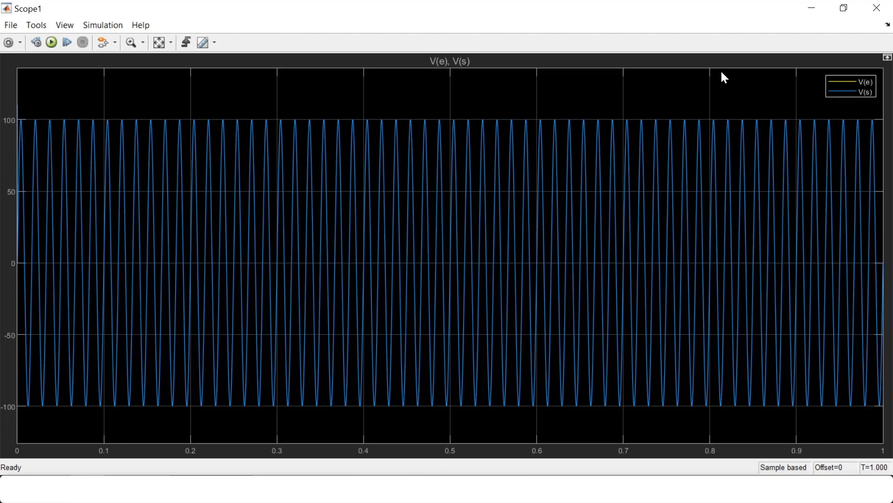
pyautogui.click(877, 8)
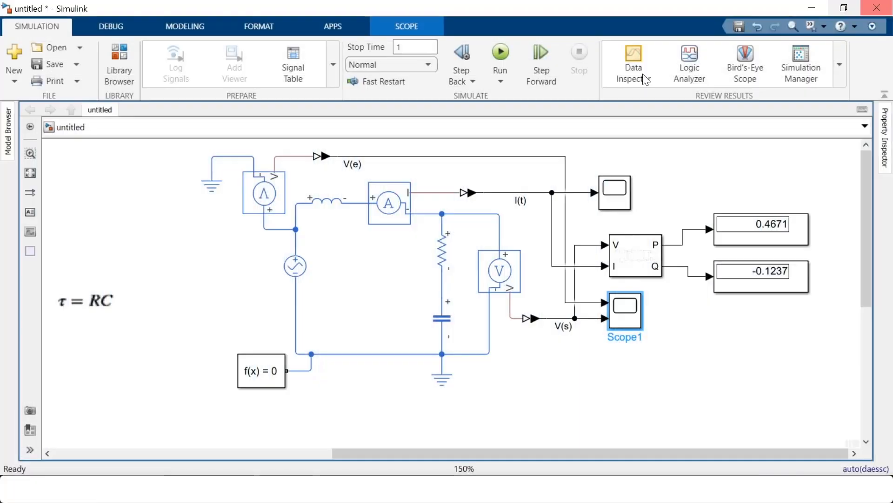
# - Delete the entire RLC circuit with its sensors, scopes, Power block and Displays, keeping the τ = RC annotation
pyautogui.click(375, 274)
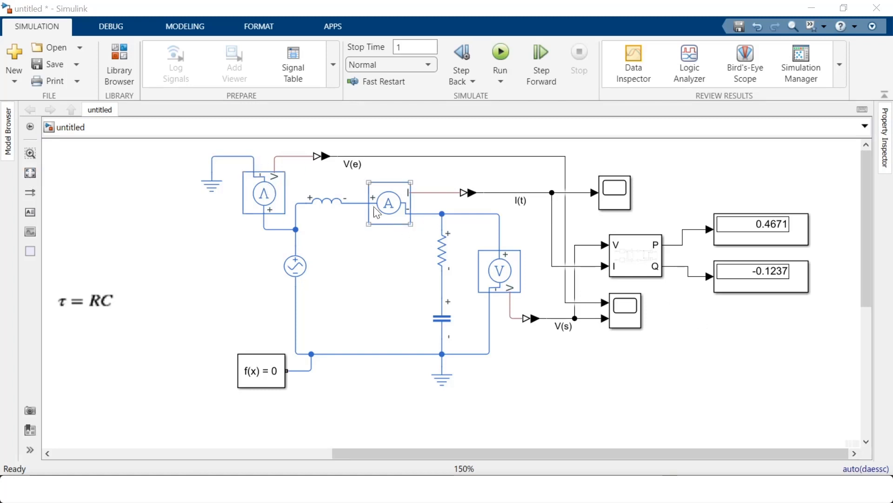
pyautogui.moveTo(185, 146)
pyautogui.mouseDown()
pyautogui.moveTo(828, 351)
pyautogui.moveTo(832, 378)
pyautogui.mouseUp()
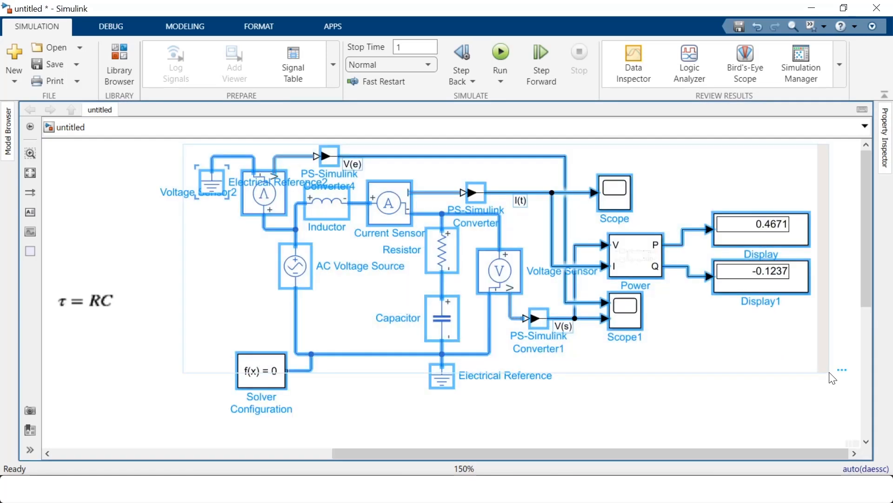
pyautogui.press('Delete')
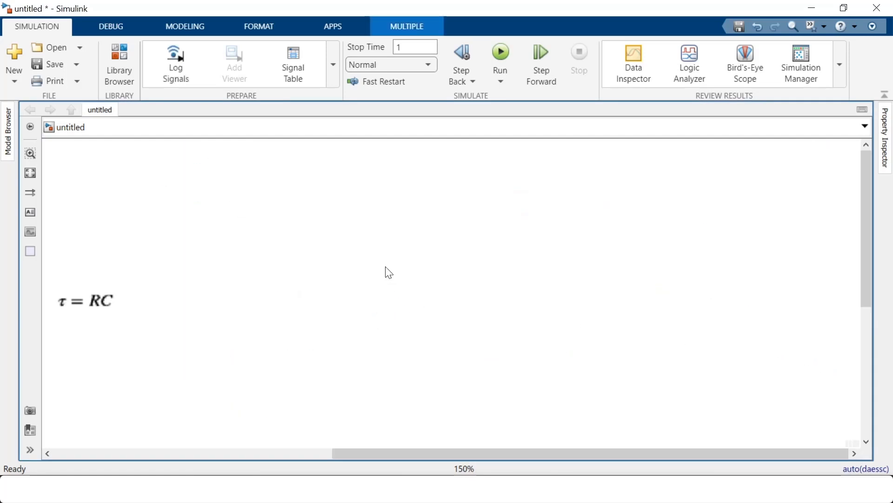
# - Add an Op-Amp block from the Foundation Library's Electrical Elements to the empty canvas
pyautogui.doubleClick(348, 207)
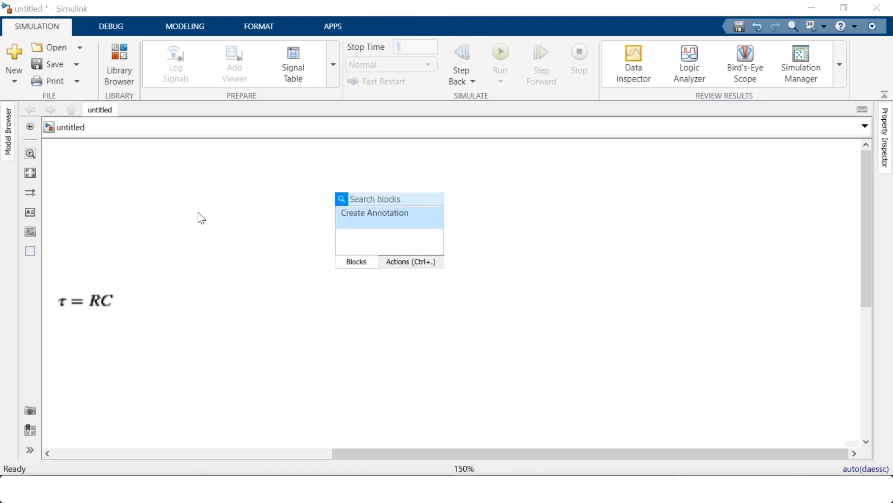
pyautogui.write('OP')
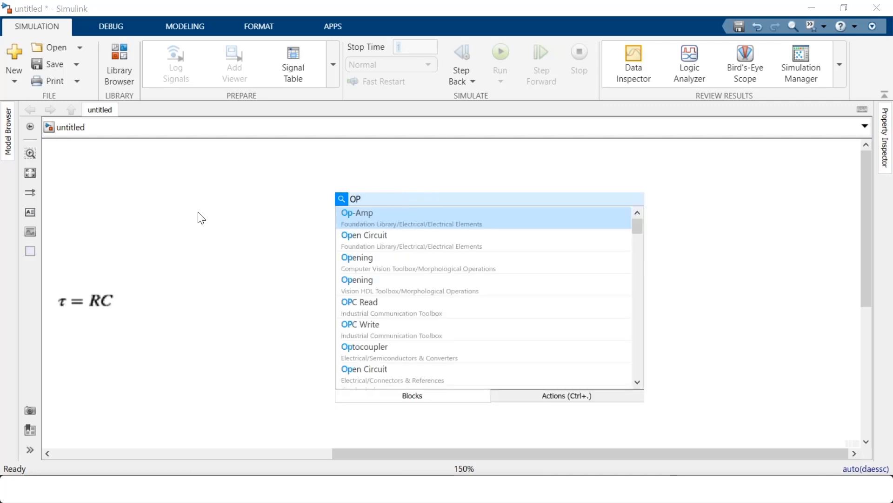
pyautogui.click(360, 214)
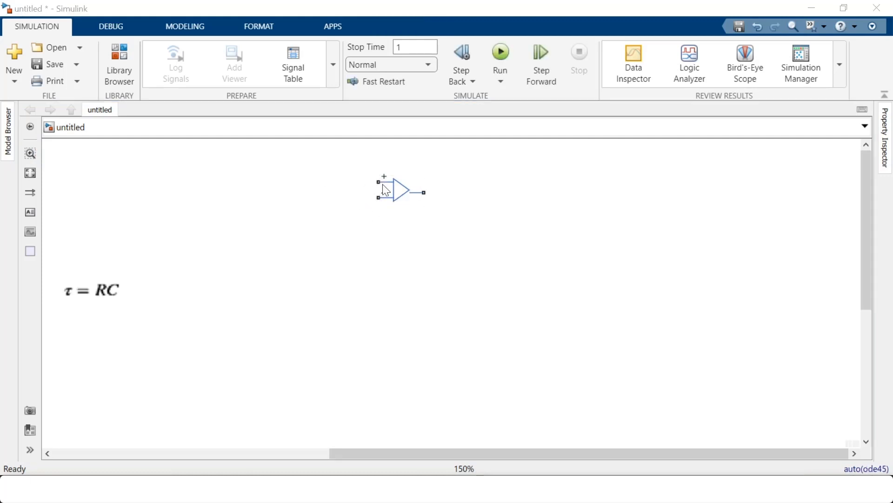
# - Place a Foundation Library Capacitor directly above the repositioned Op-Amp and shift both blocks down the canvas
pyautogui.moveTo(399, 194); pyautogui.dragTo(415, 211)
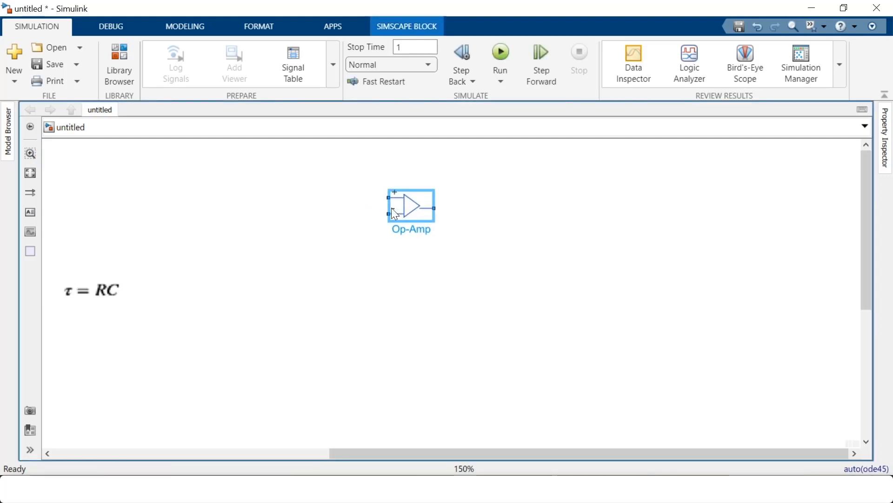
pyautogui.click(321, 218)
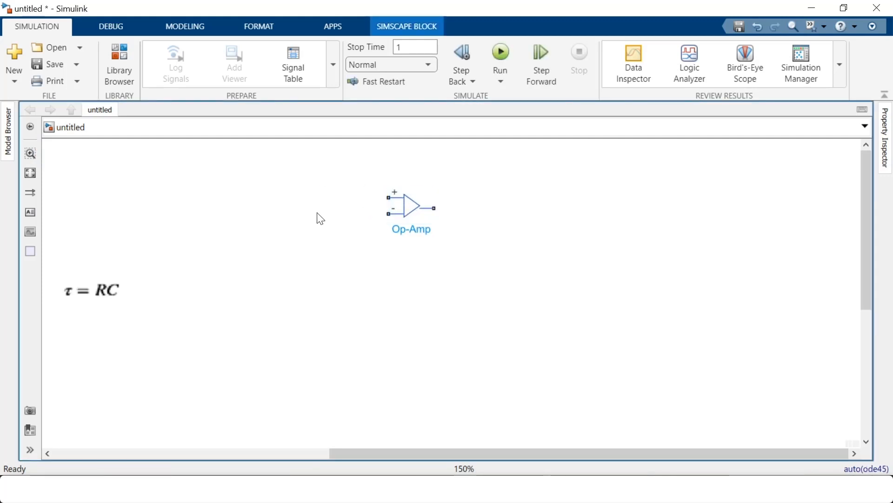
pyautogui.doubleClick(314, 182)
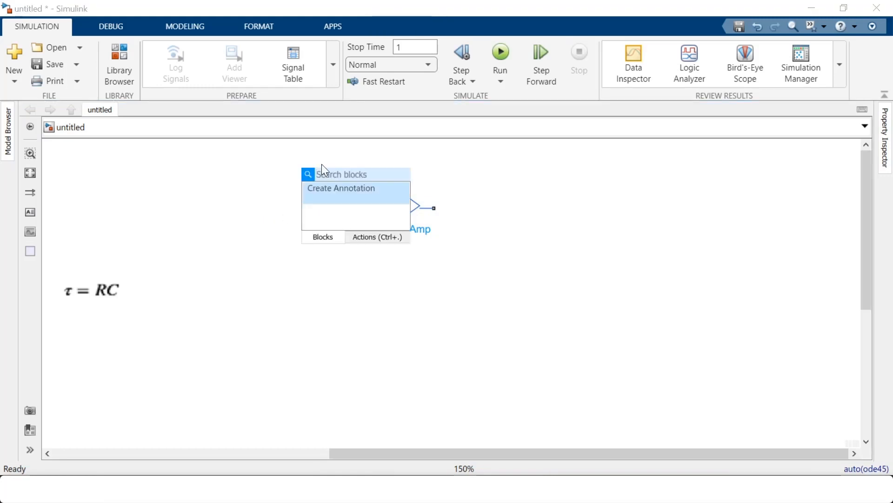
pyautogui.write('ca')
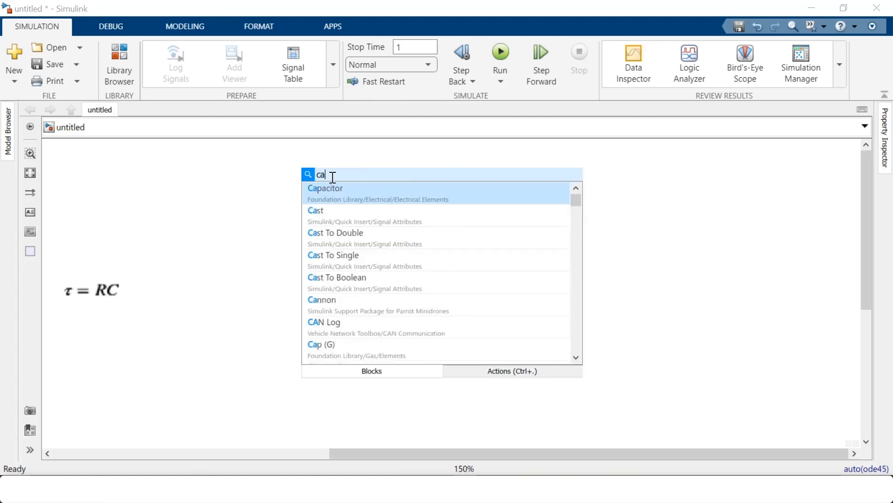
pyautogui.click(333, 193)
pyautogui.moveTo(320, 186); pyautogui.dragTo(421, 163)
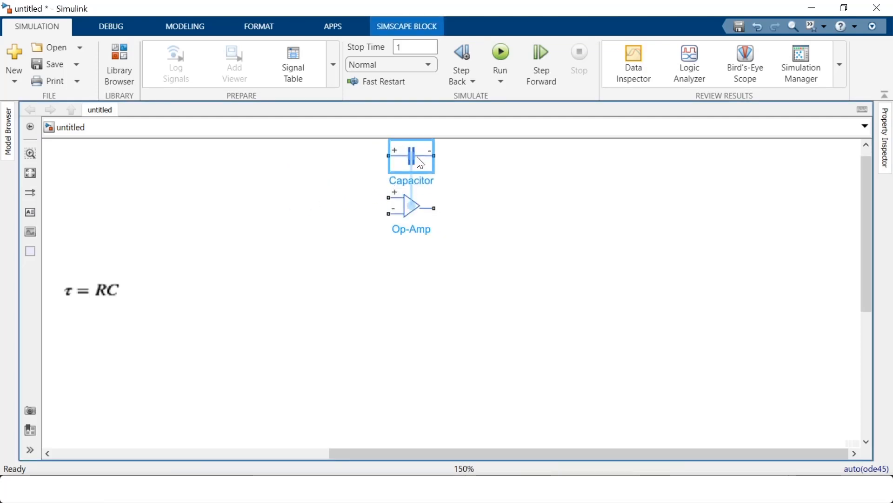
pyautogui.click(330, 247)
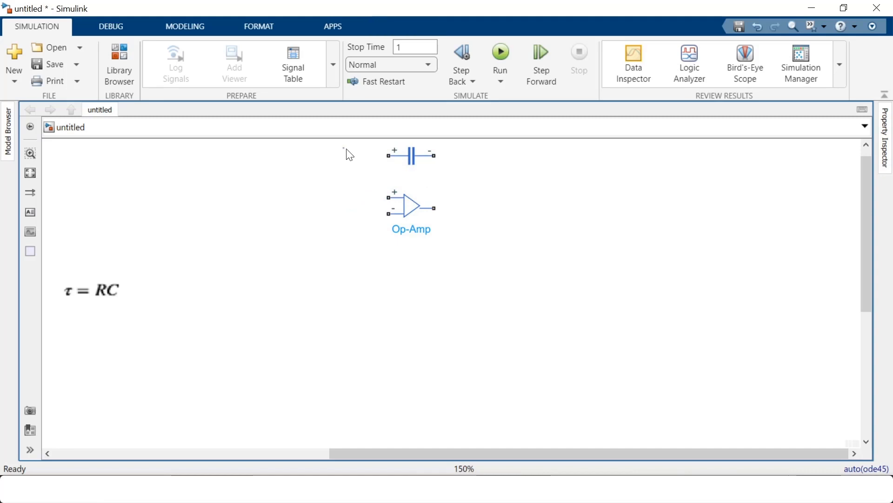
pyautogui.moveTo(343, 148); pyautogui.dragTo(423, 276)
pyautogui.click(522, 232)
# - Add a Foundation Library Resistor to the left of the Op-Amp, level with its upper input
pyautogui.doubleClick(281, 253)
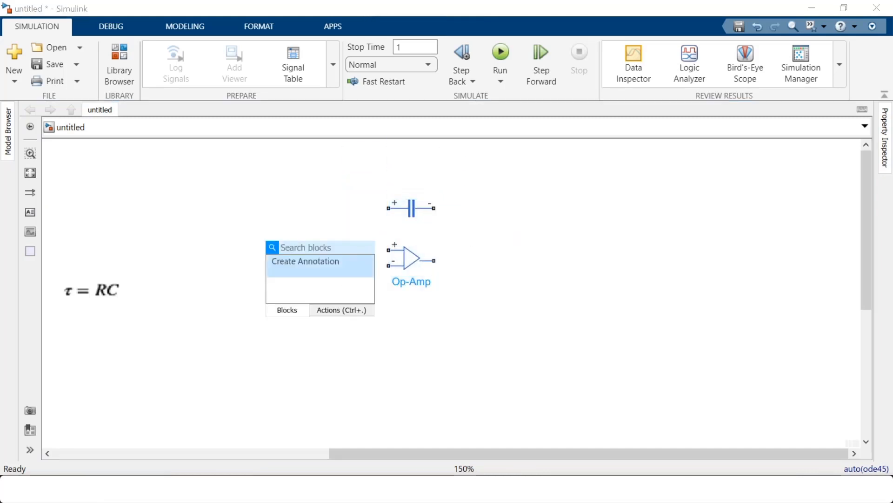
pyautogui.write('res')
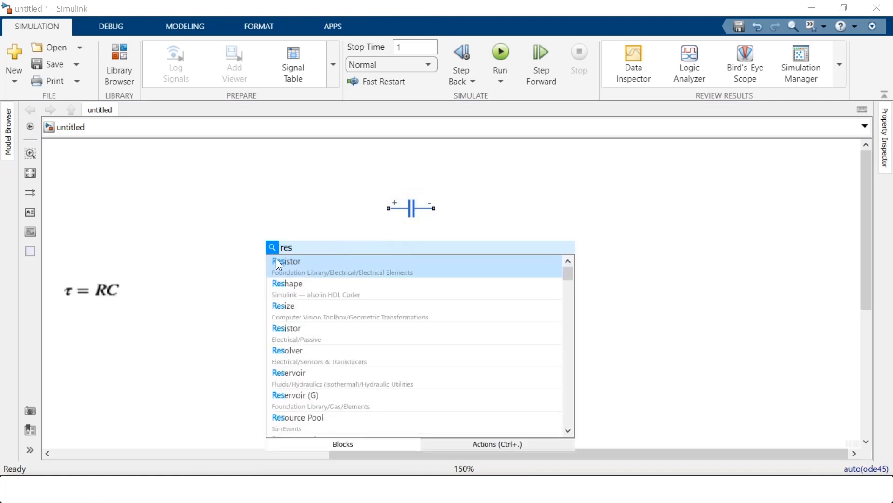
pyautogui.click(279, 264)
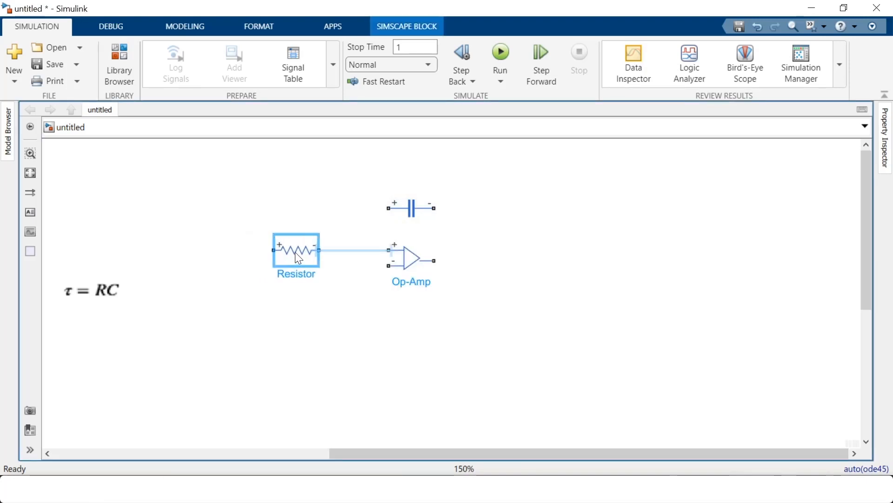
pyautogui.click(307, 286)
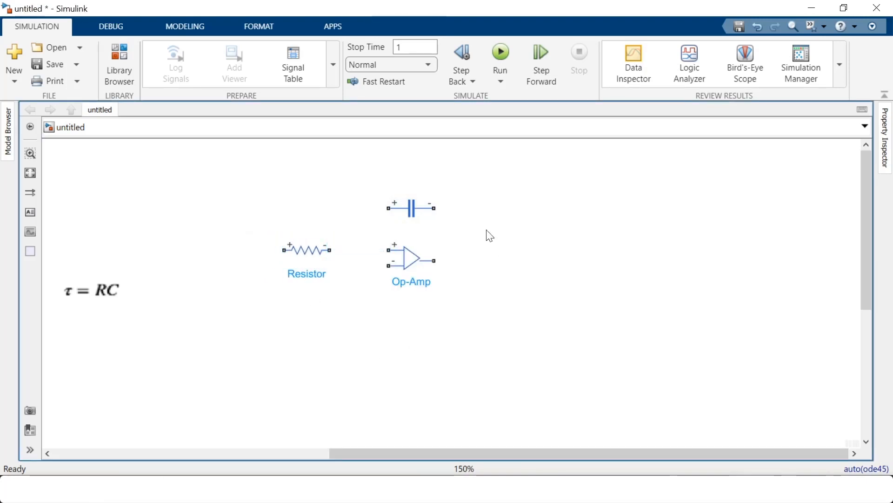
# - Add a Foundation Library Voltage Sensor above the resistor and capacitor, rotated 270° clockwise so its positive terminal faces left
pyautogui.doubleClick(515, 194)
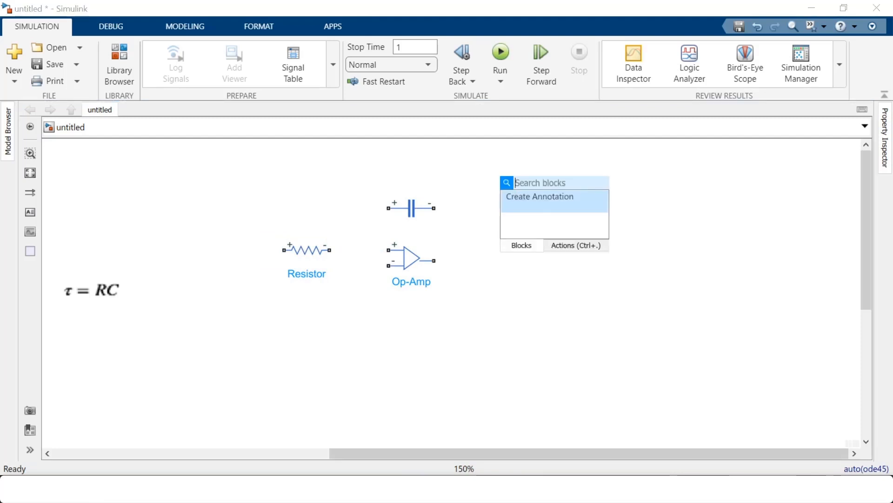
pyautogui.write('vo')
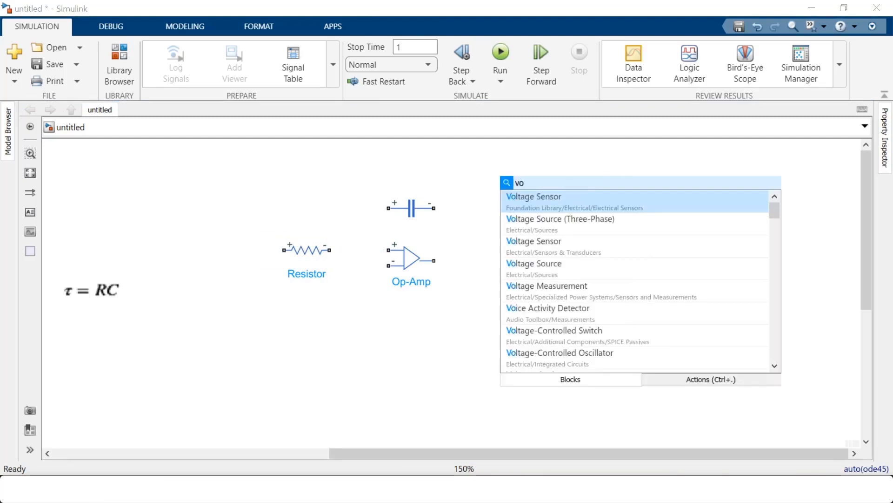
pyautogui.click(534, 201)
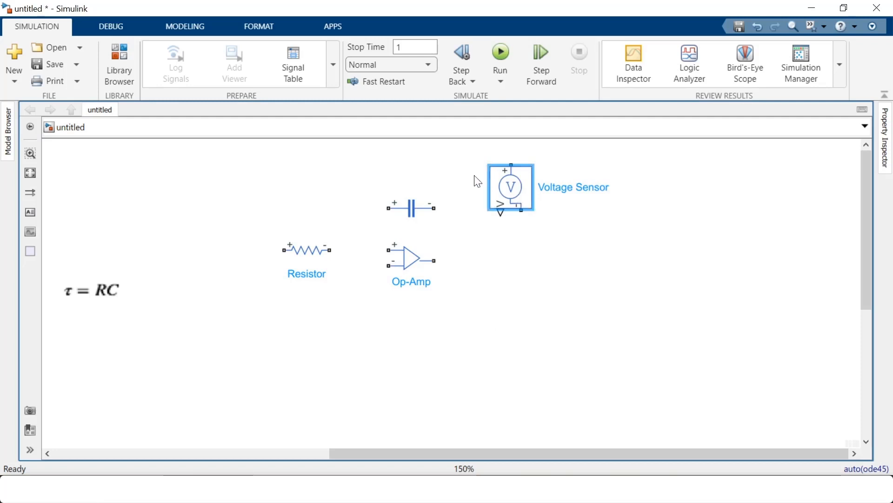
pyautogui.moveTo(519, 195); pyautogui.dragTo(351, 174)
pyautogui.hotkey('ctrl', 'r')
pyautogui.hotkey('ctrl', 'r')
pyautogui.hotkey('ctrl', 'r')
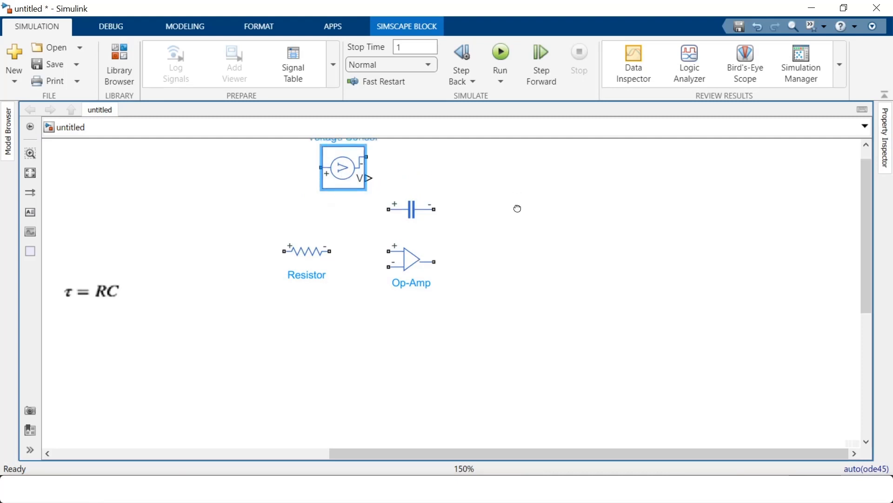
# - Flip the Voltage Sensor above the resistor up-down so its V output sits above the negative terminal
pyautogui.scroll(2, 511, 218)
pyautogui.rightClick(350, 205)
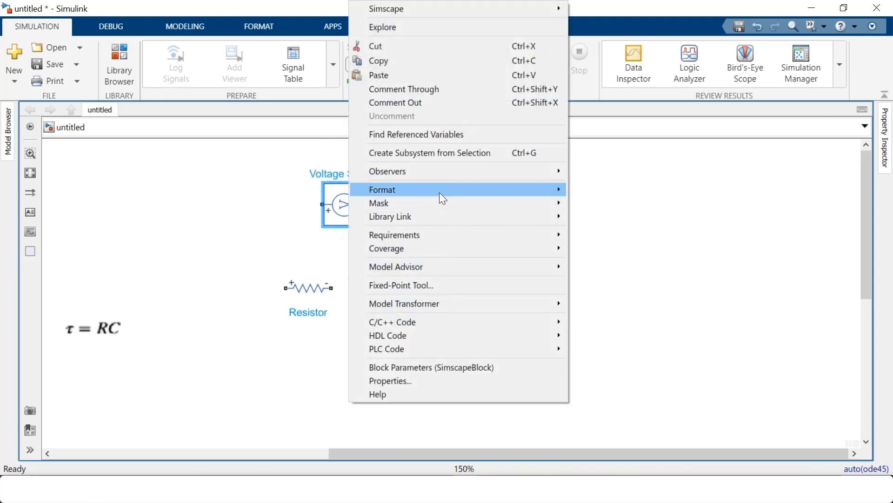
pyautogui.moveTo(439, 190)
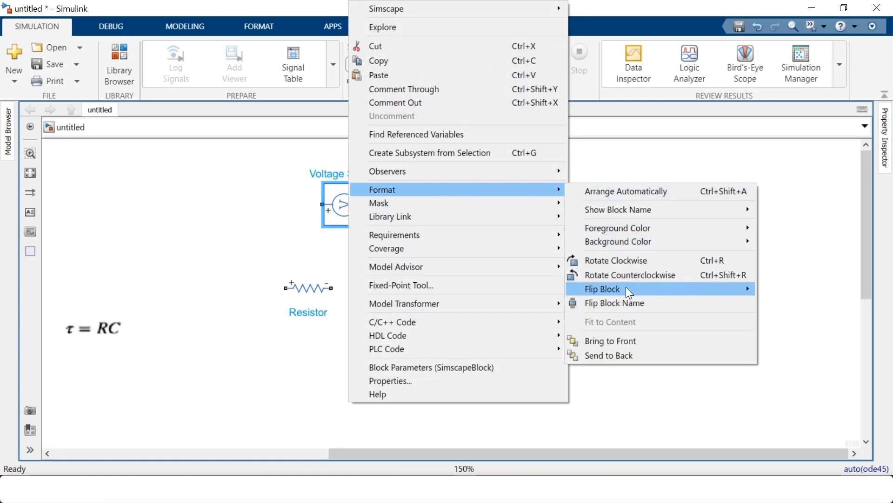
pyautogui.moveTo(628, 289)
pyautogui.click(791, 306)
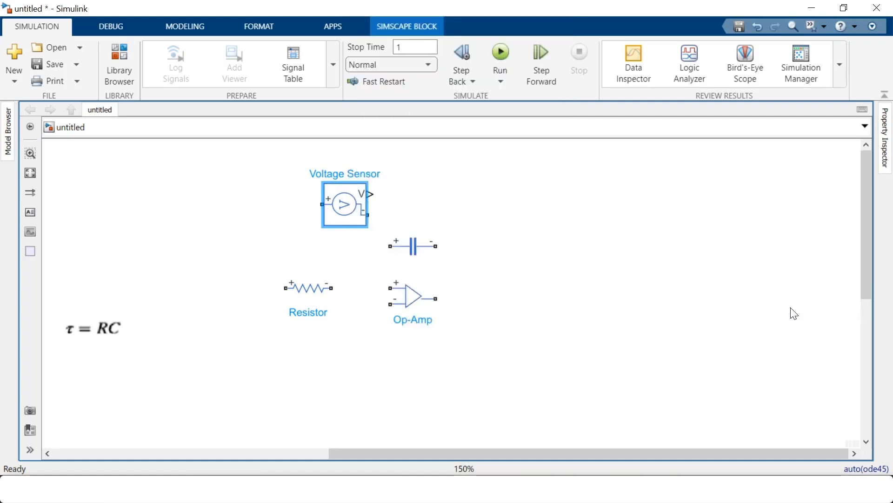
pyautogui.click(221, 224)
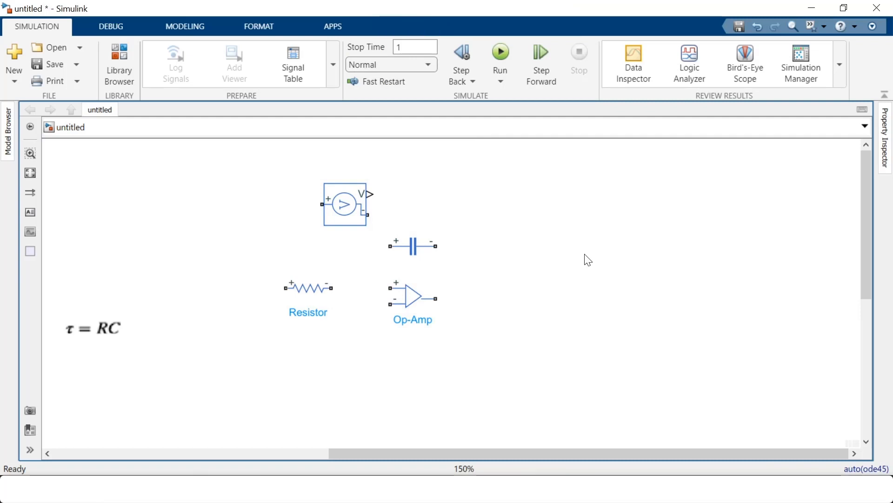
# - Add a second Foundation Library Voltage Sensor to the right of the Op-Amp output, rotated 270° clockwise
pyautogui.doubleClick(590, 295)
pyautogui.write('vo')
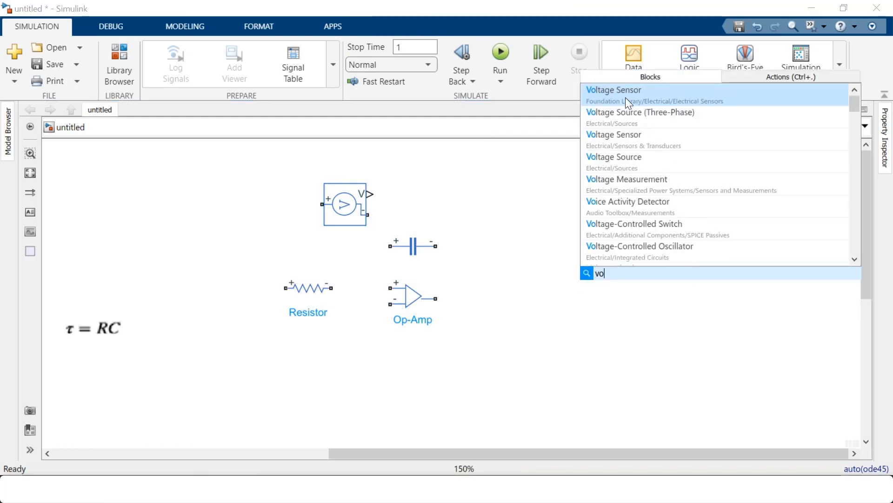
pyautogui.click(625, 97)
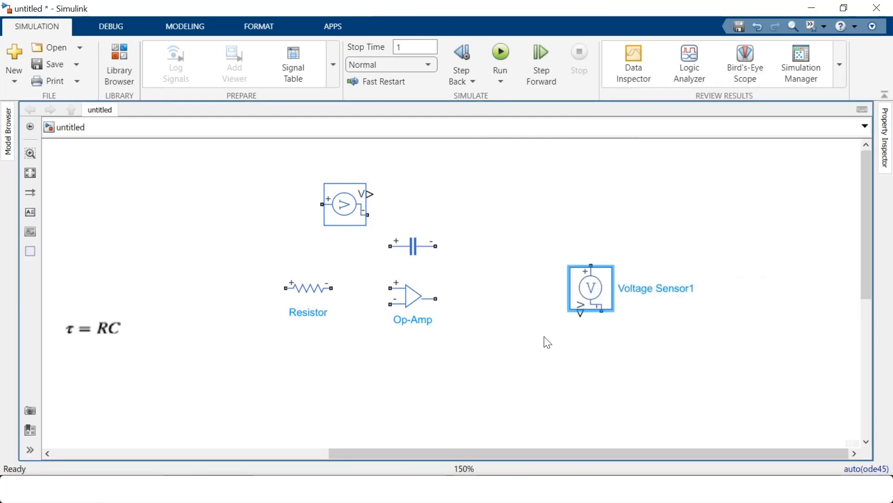
pyautogui.moveTo(591, 300); pyautogui.dragTo(515, 306)
pyautogui.hotkey('ctrl', 'r')
pyautogui.hotkey('ctrl', 'r')
pyautogui.hotkey('ctrl', 'r')
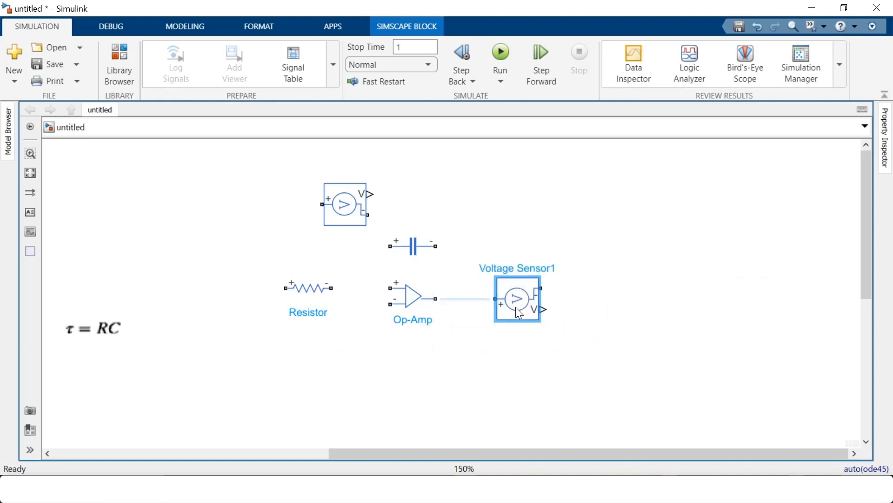
# - Flip the Voltage Sensor at the Op-Amp output up-down and shift it slightly further right
pyautogui.rightClick(516, 309)
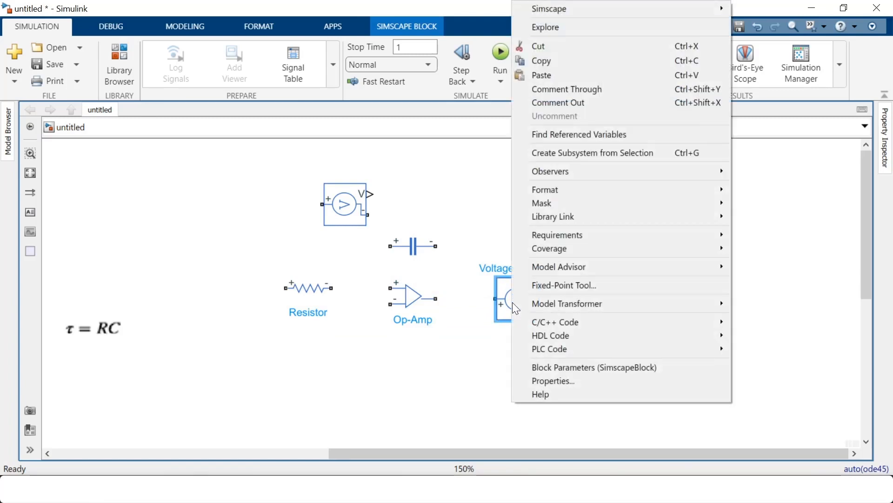
pyautogui.moveTo(606, 190)
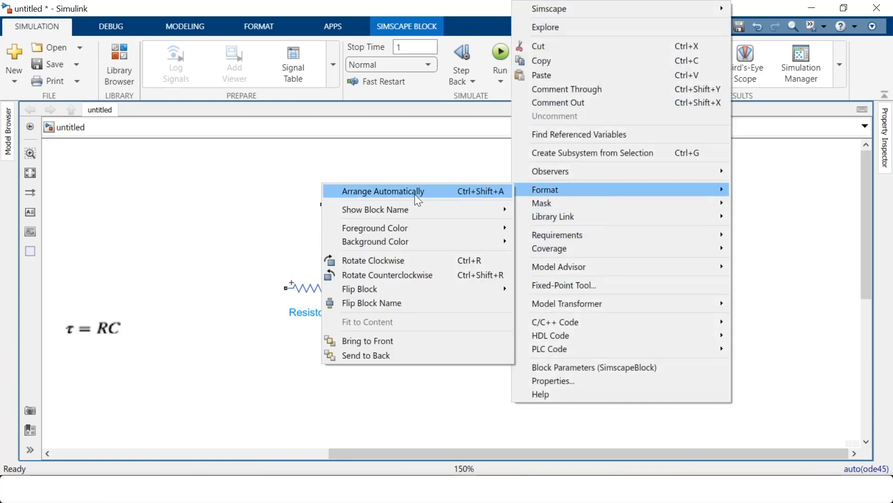
pyautogui.moveTo(474, 287)
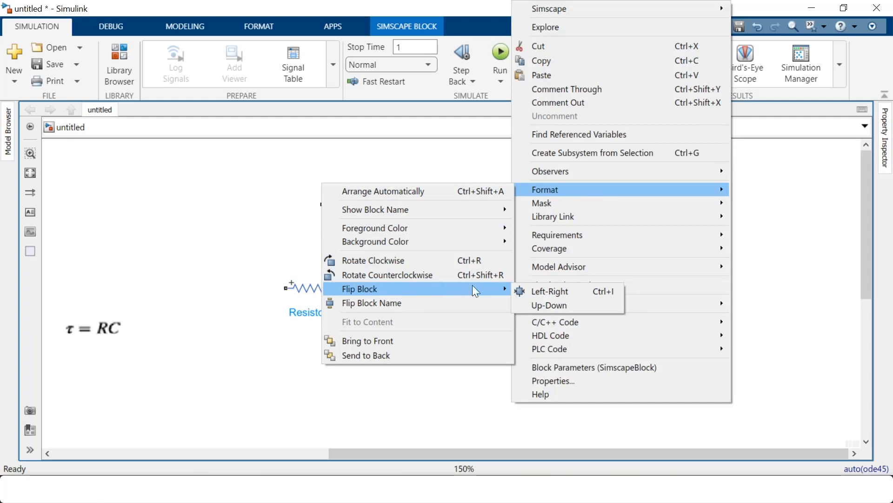
pyautogui.click(546, 305)
pyautogui.click(568, 344)
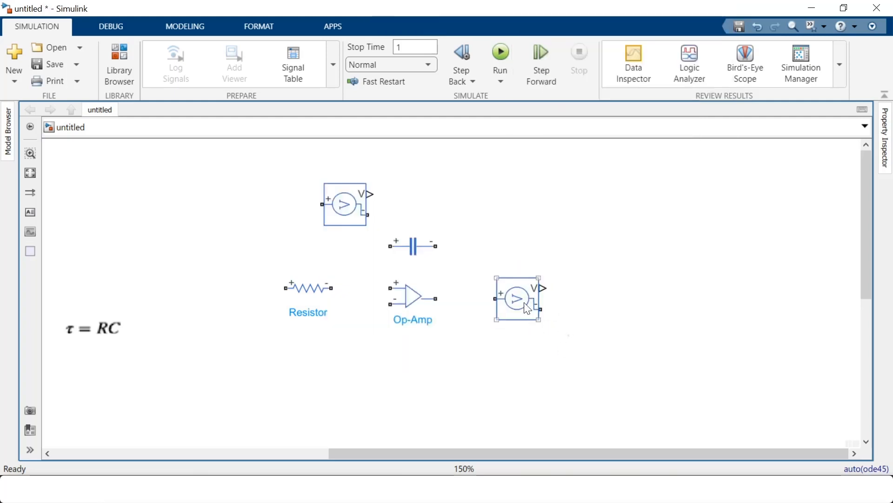
pyautogui.moveTo(531, 324); pyautogui.dragTo(542, 324)
pyautogui.click(381, 398)
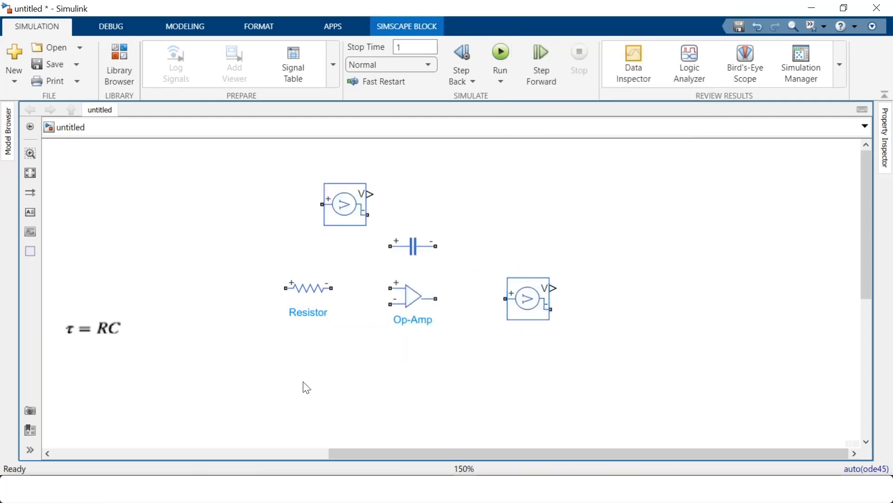
# - Add an Electrical Reference from Connectors & References below and to the left of the resistor
pyautogui.doubleClick(250, 361)
pyautogui.write('ref')
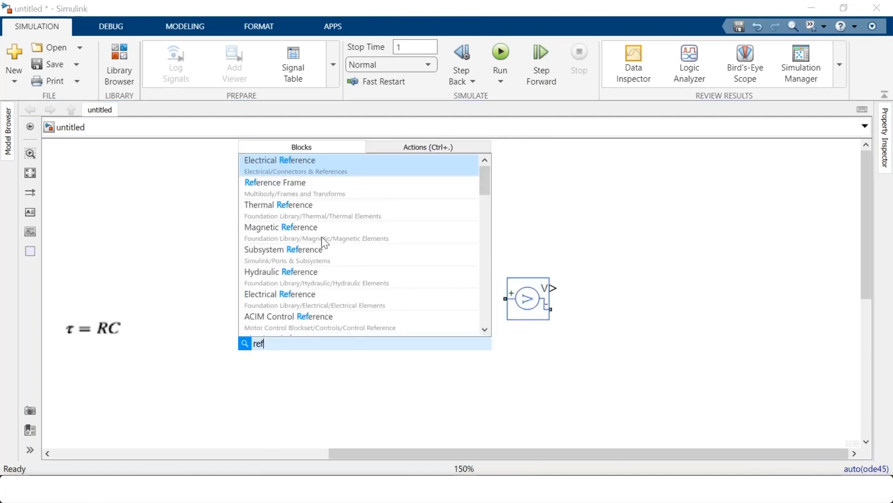
pyautogui.click(298, 165)
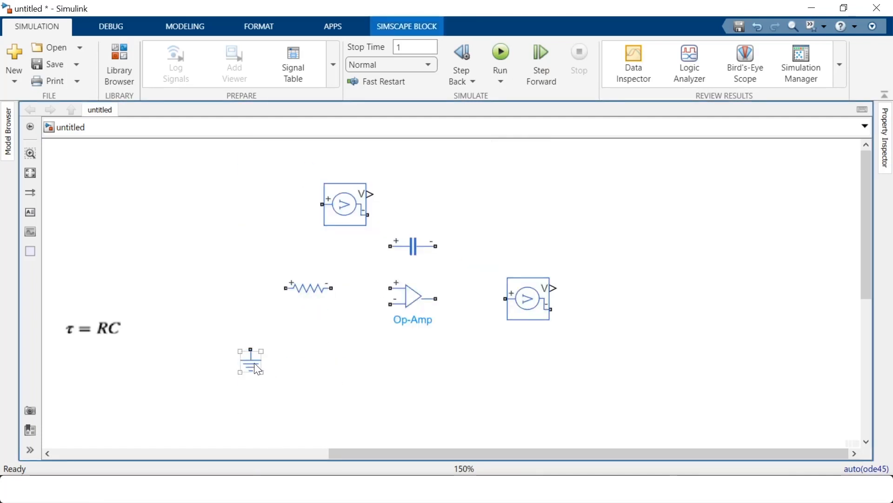
pyautogui.moveTo(272, 361); pyautogui.dragTo(259, 368)
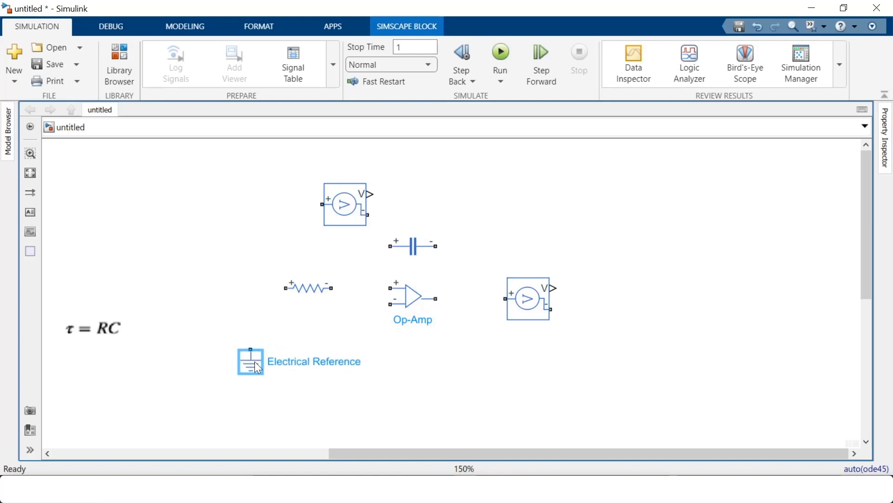
pyautogui.click(437, 370)
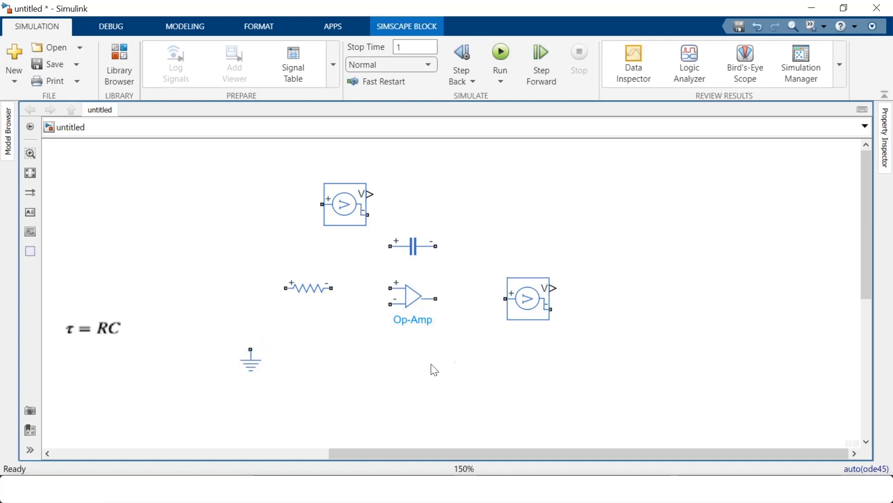
# - Add a second Electrical Reference from Connectors & References and position it below the Op-Amp's inputs
pyautogui.doubleClick(432, 365)
pyautogui.write('ref')
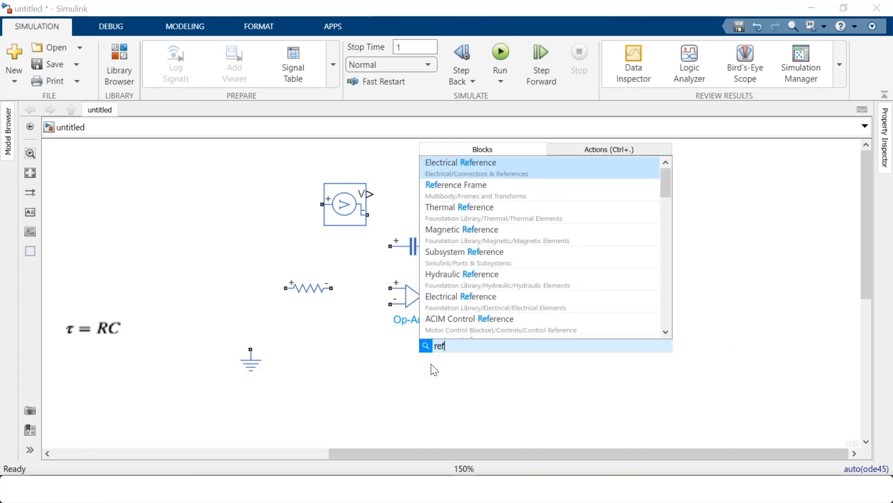
pyautogui.click(462, 167)
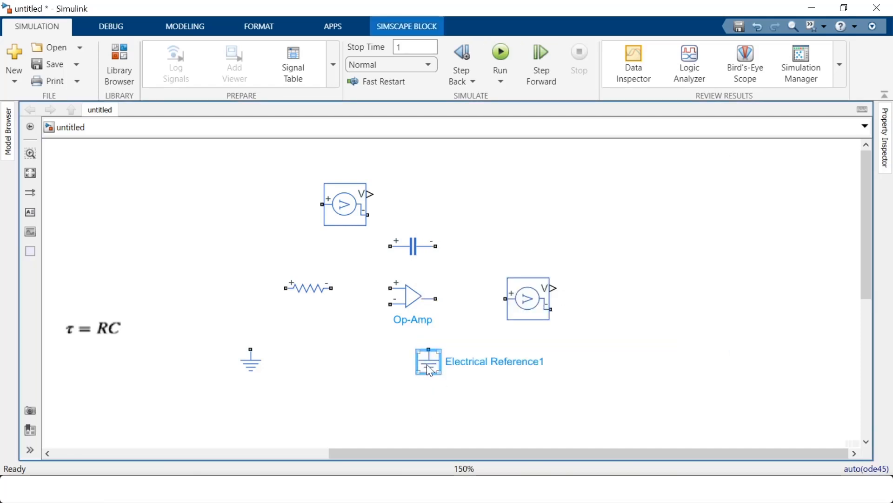
pyautogui.moveTo(403, 371); pyautogui.dragTo(383, 374)
pyautogui.click(473, 393)
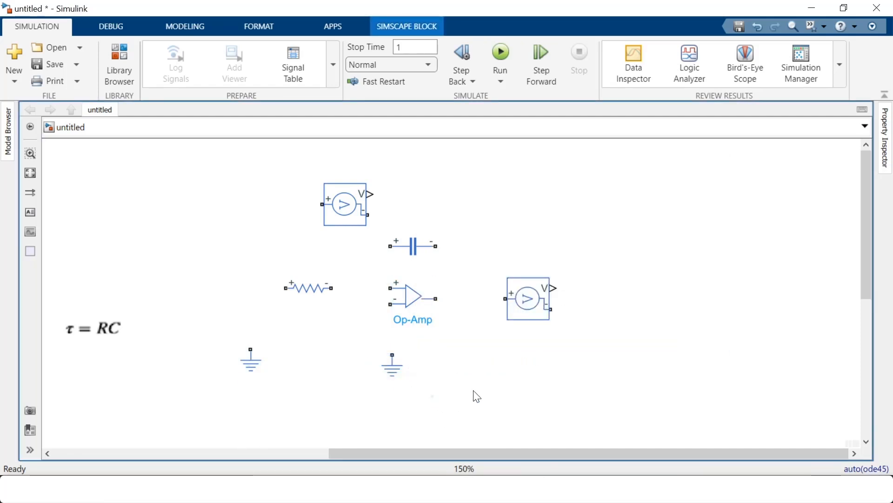
# - Flip the Op-Amp block up-down so its inverting input is on top
pyautogui.click(389, 298)
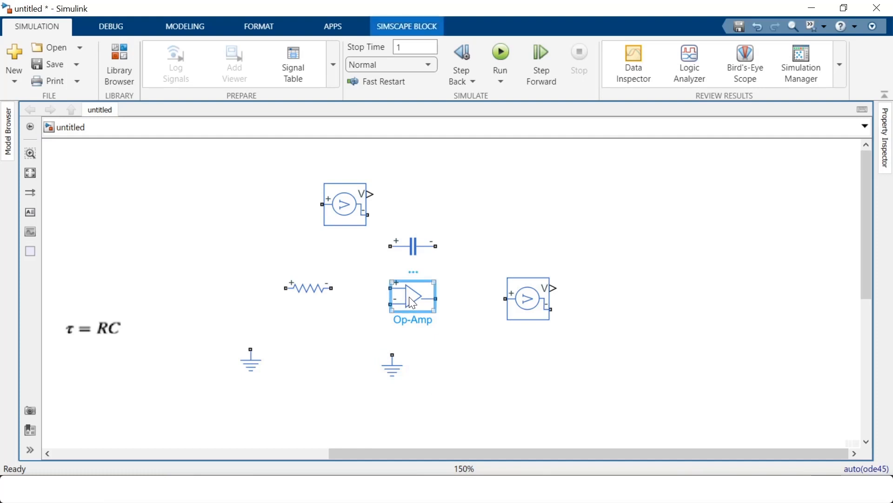
pyautogui.rightClick(410, 298)
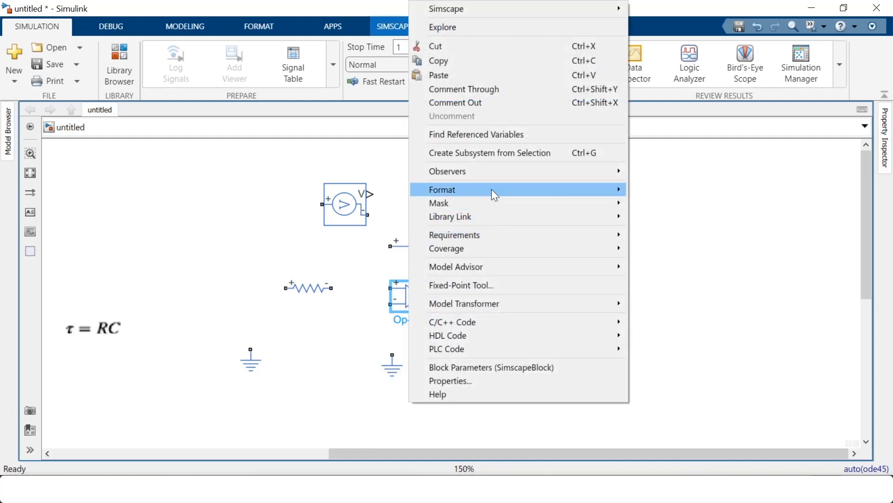
pyautogui.moveTo(617, 192)
pyautogui.moveTo(717, 293)
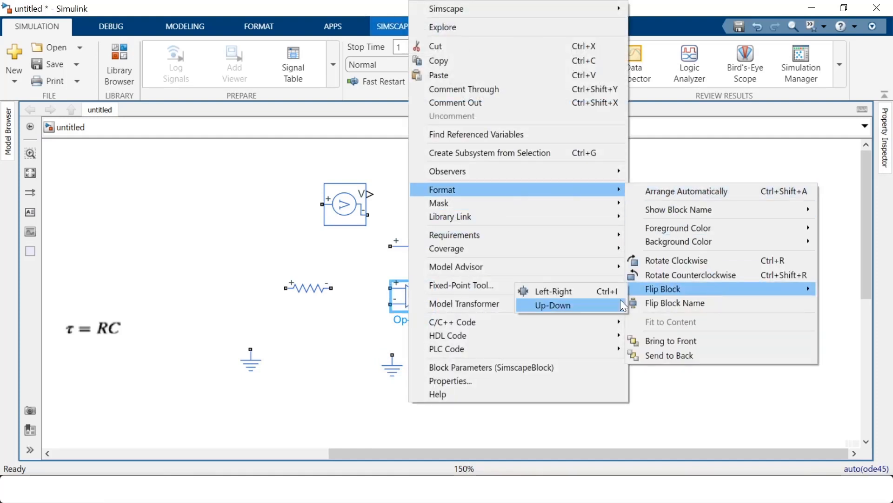
pyautogui.click(573, 306)
pyautogui.click(481, 376)
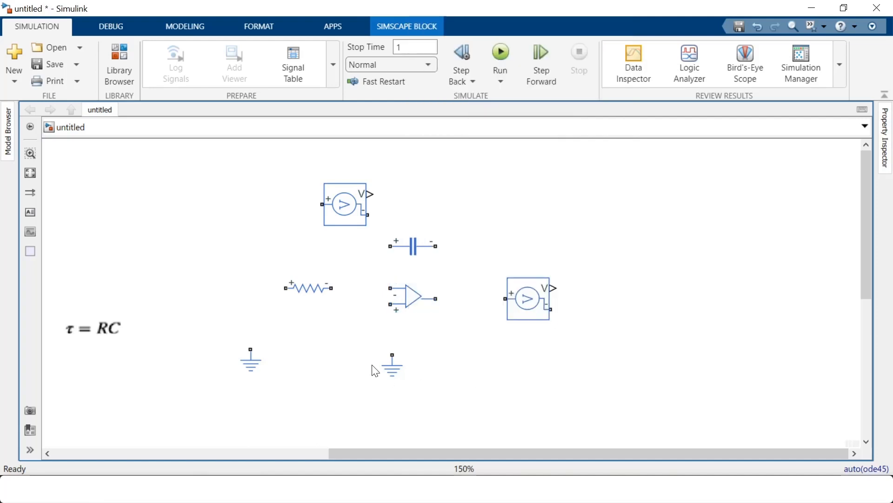
# - Wire the Op-Amp's non-inverting input to the Electrical Reference below it, and the resistor's negative terminal to the inverting input
pyautogui.moveTo(390, 304)
pyautogui.mouseDown()
pyautogui.moveTo(392, 353)
pyautogui.moveTo(389, 365)
pyautogui.moveTo(379, 362)
pyautogui.mouseUp()
pyautogui.click(440, 423)
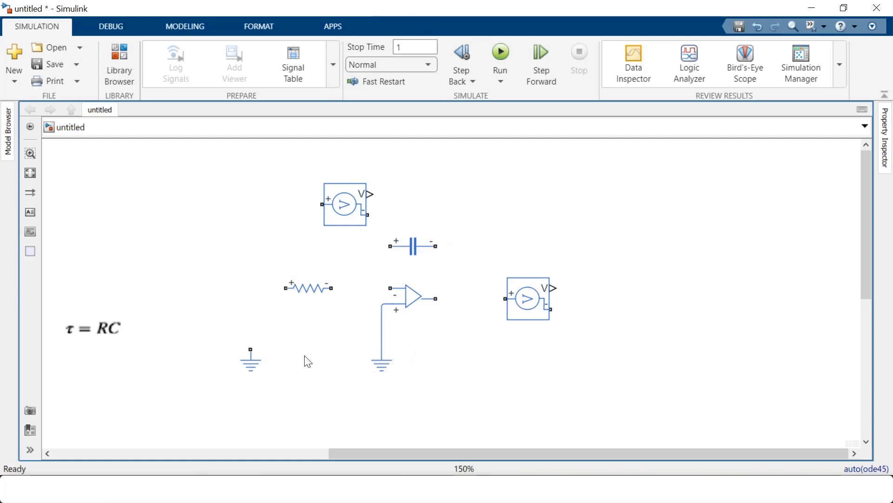
pyautogui.moveTo(332, 288)
pyautogui.mouseDown()
pyautogui.moveTo(383, 287)
pyautogui.moveTo(335, 285)
pyautogui.moveTo(349, 289)
pyautogui.mouseUp()
# - Wire the capacitor as feedback between the Op-Amp's inverting input line and its output
pyautogui.click(406, 256)
pyautogui.moveTo(390, 246); pyautogui.dragTo(358, 288)
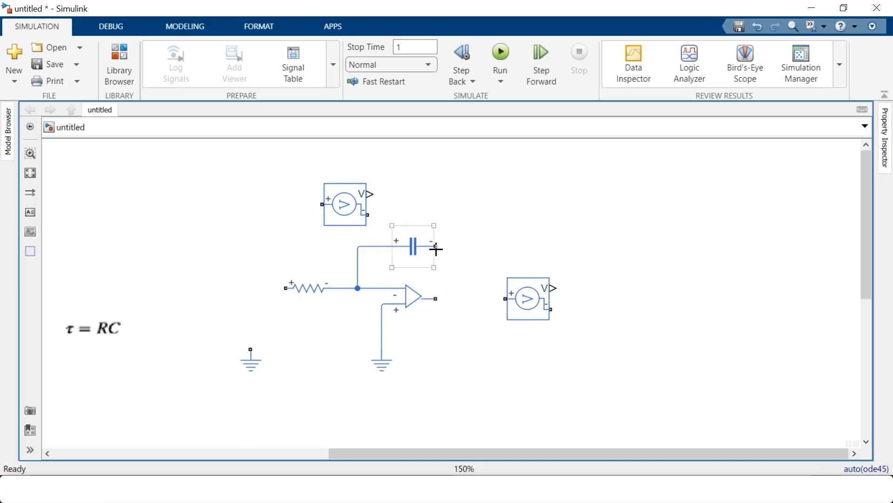
pyautogui.moveTo(436, 249); pyautogui.dragTo(438, 299)
# - Wire the output Voltage Sensor between the Op-Amp output and the ground line, and the upper sensor's positive terminal to the resistor's free end
pyautogui.moveTo(503, 300); pyautogui.dragTo(449, 299)
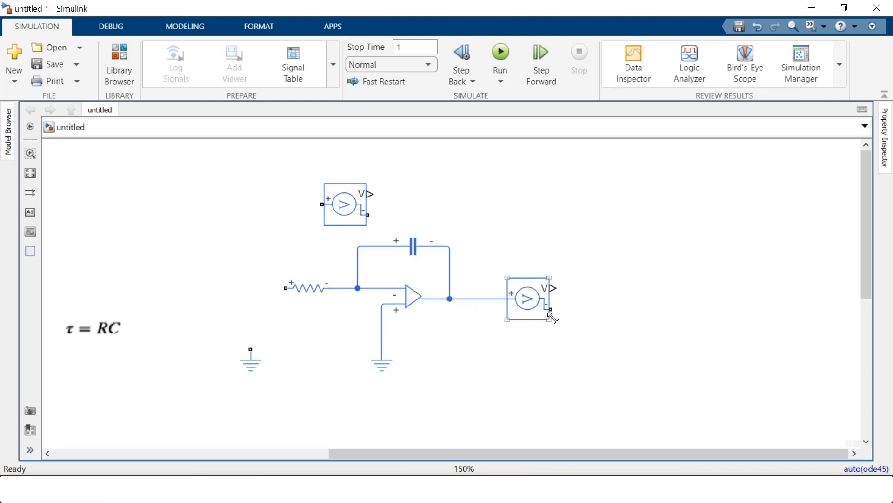
pyautogui.moveTo(551, 309); pyautogui.dragTo(383, 337)
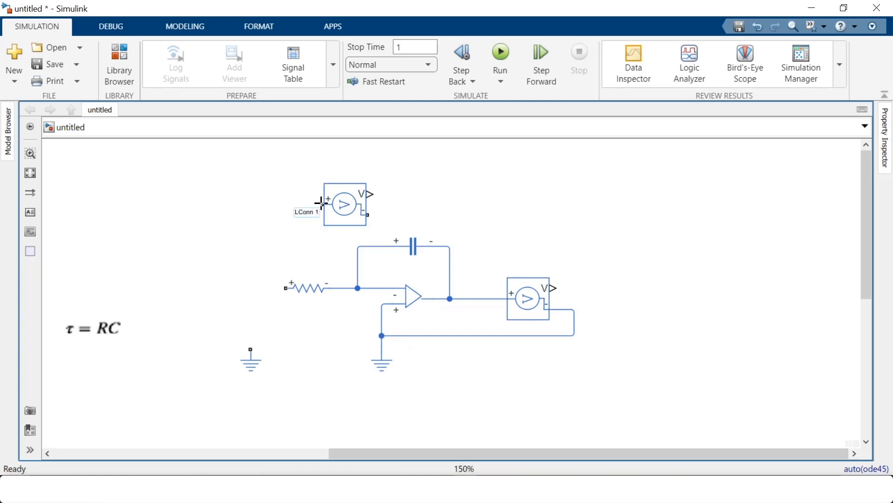
pyautogui.moveTo(322, 203)
pyautogui.mouseDown()
pyautogui.moveTo(285, 216)
pyautogui.moveTo(273, 285)
pyautogui.moveTo(285, 288)
pyautogui.mouseUp()
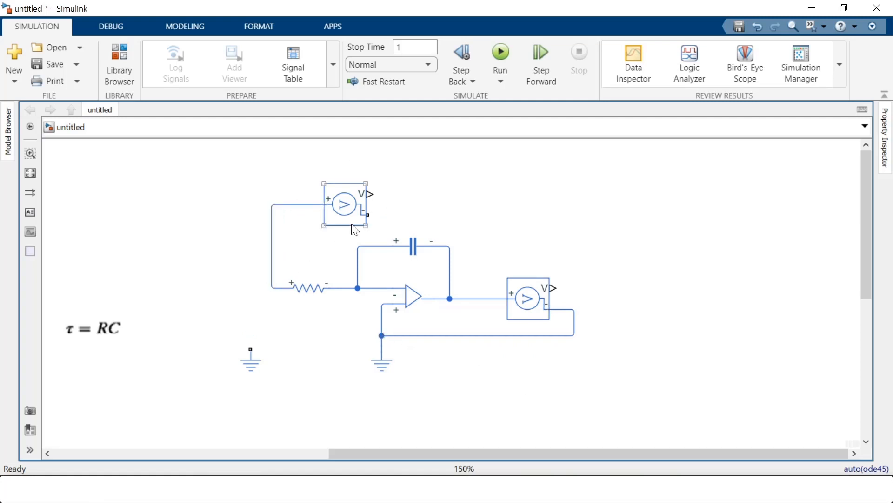
# - Ground the upper Voltage Sensor's negative terminal with a new Connectors & References Electrical Reference, and shift the unconnected reference slightly down and right
pyautogui.doubleClick(416, 204)
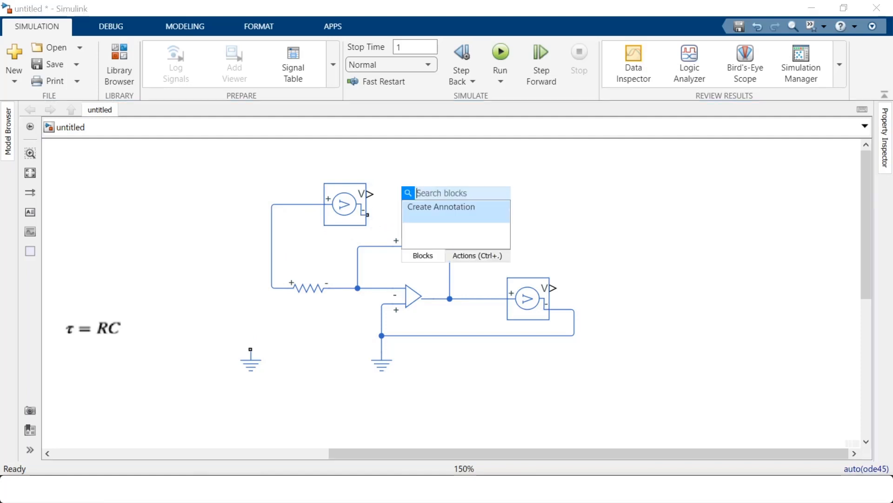
pyautogui.write('ref')
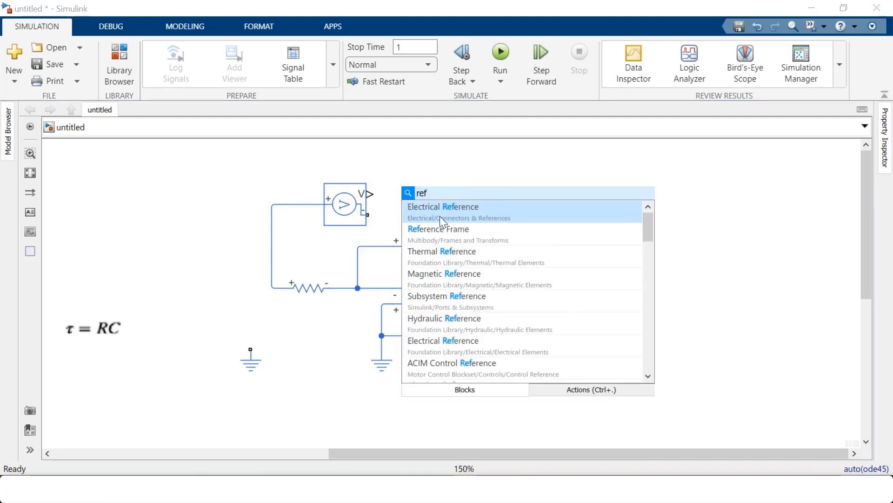
pyautogui.click(440, 216)
pyautogui.moveTo(340, 205); pyautogui.dragTo(296, 210)
pyautogui.moveTo(415, 201)
pyautogui.mouseDown()
pyautogui.moveTo(348, 259)
pyautogui.moveTo(333, 258)
pyautogui.moveTo(348, 217)
pyautogui.mouseUp()
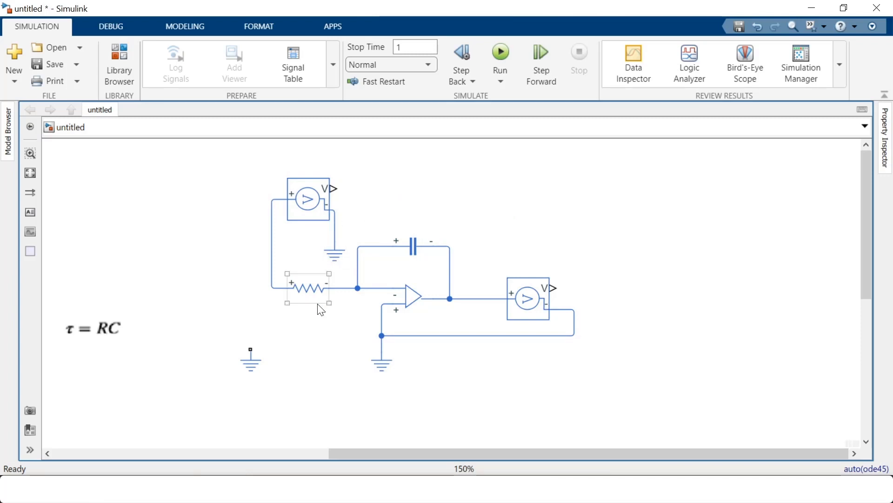
pyautogui.moveTo(252, 361); pyautogui.dragTo(279, 385)
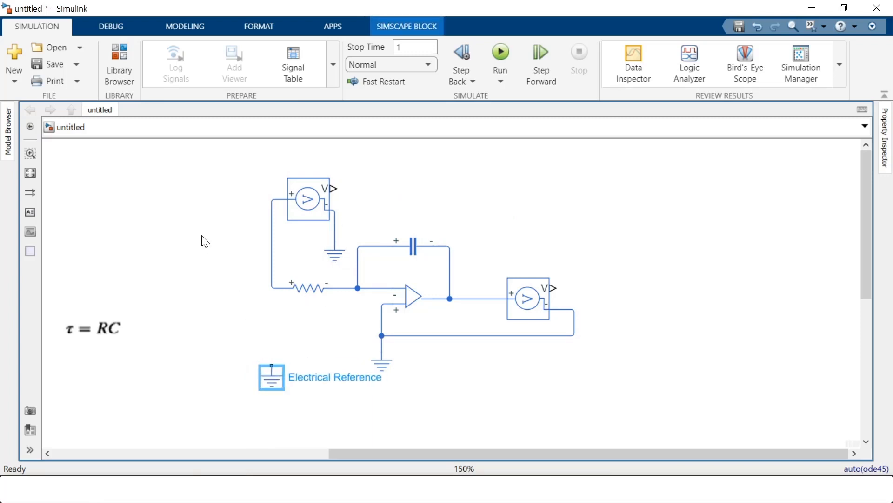
# - Look through the Simscape Electrical Sources library for a suitable voltage source
pyautogui.click(122, 70)
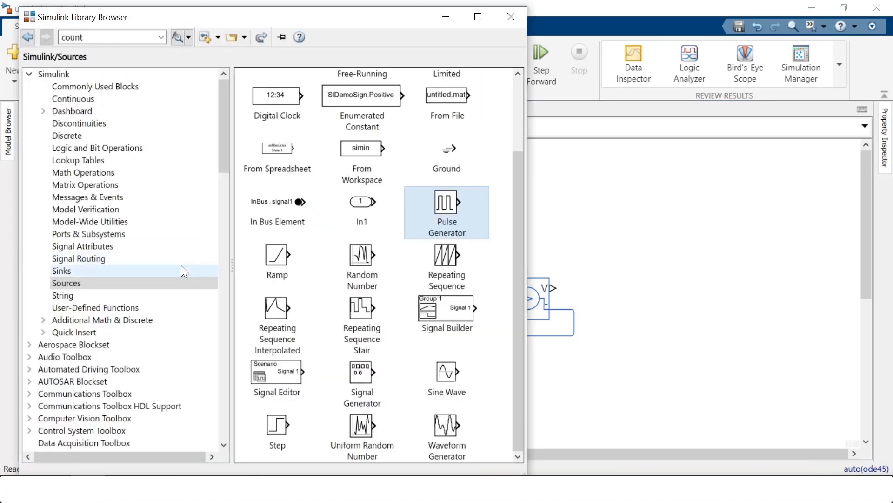
pyautogui.moveTo(227, 115); pyautogui.dragTo(216, 283)
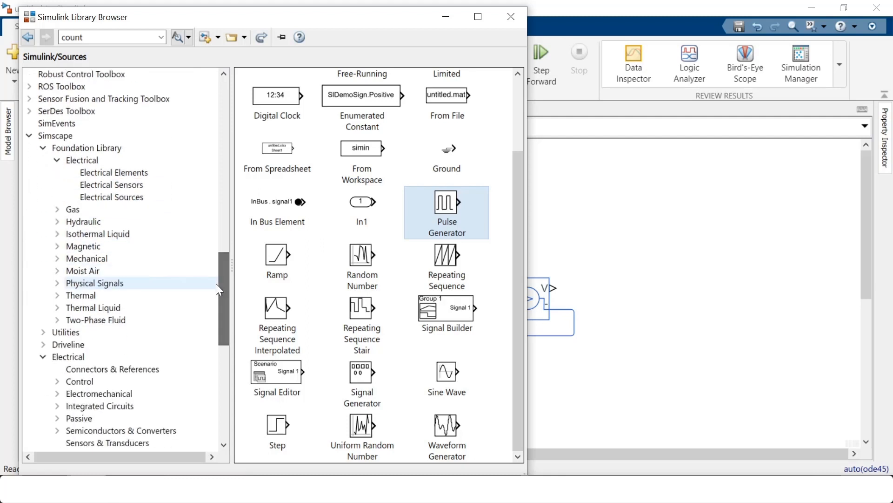
pyautogui.click(57, 137)
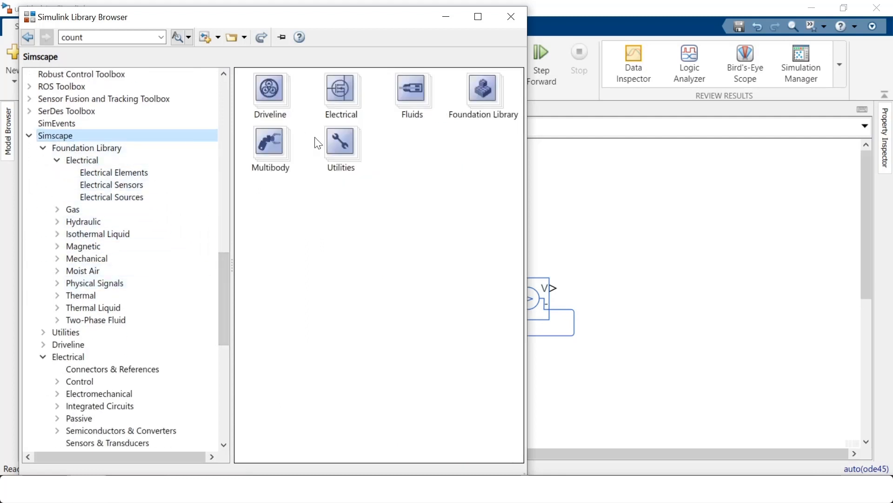
pyautogui.doubleClick(347, 87)
pyautogui.click(429, 252)
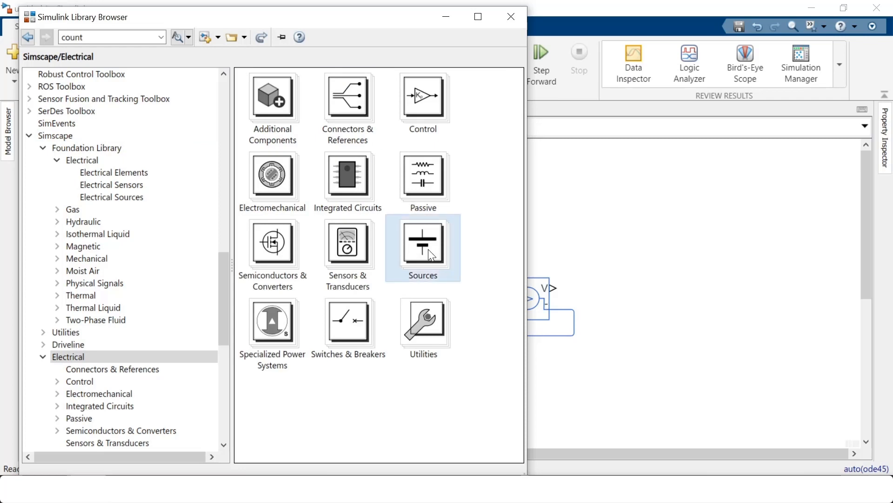
pyautogui.doubleClick(428, 251)
pyautogui.scroll(-5, 474, 289)
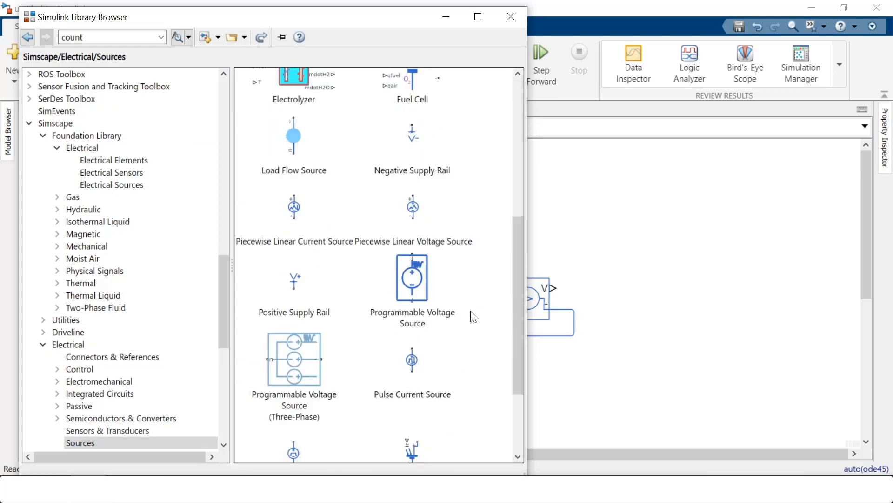
pyautogui.scroll(-3, 474, 316)
pyautogui.scroll(8, 473, 317)
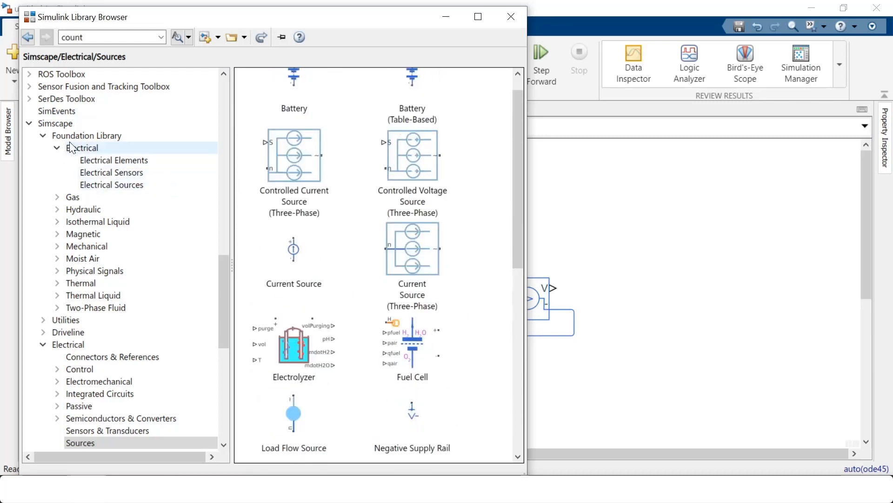
# - Add a Controlled Voltage Source from Foundation Library Electrical Sources and wire it between the unconnected Electrical Reference and the resistor's input line
pyautogui.click(84, 136)
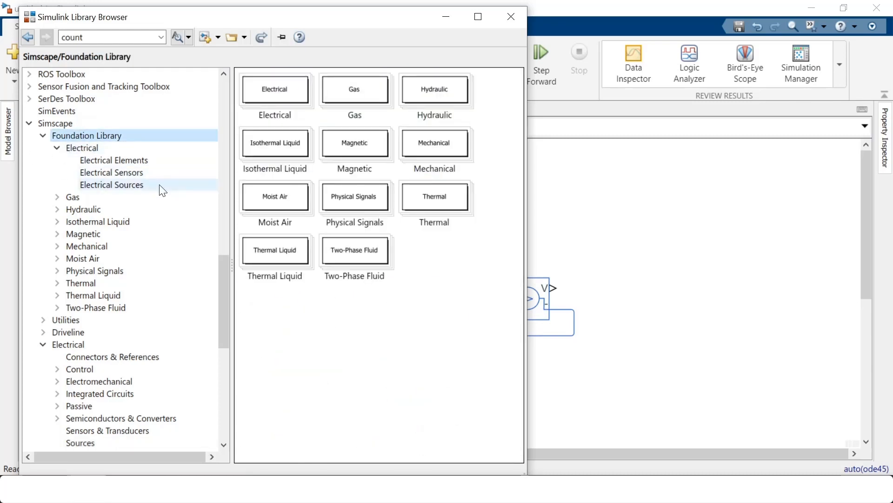
pyautogui.click(278, 99)
pyautogui.doubleClick(278, 99)
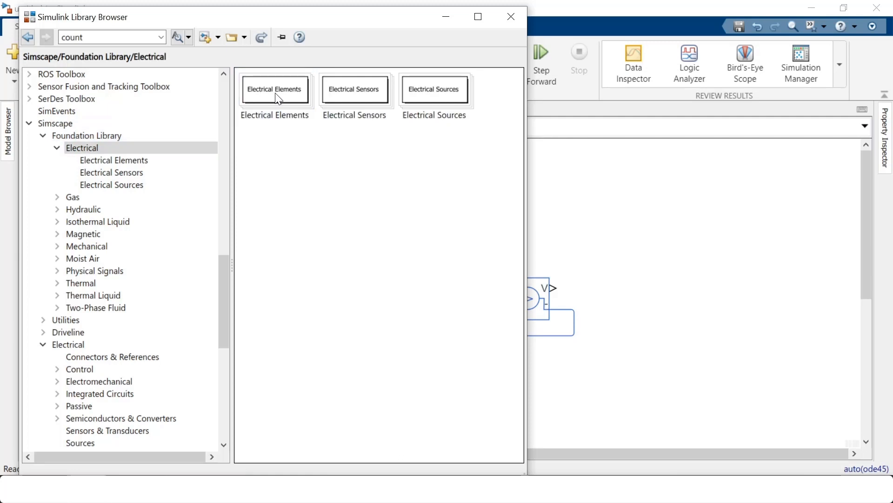
pyautogui.doubleClick(456, 100)
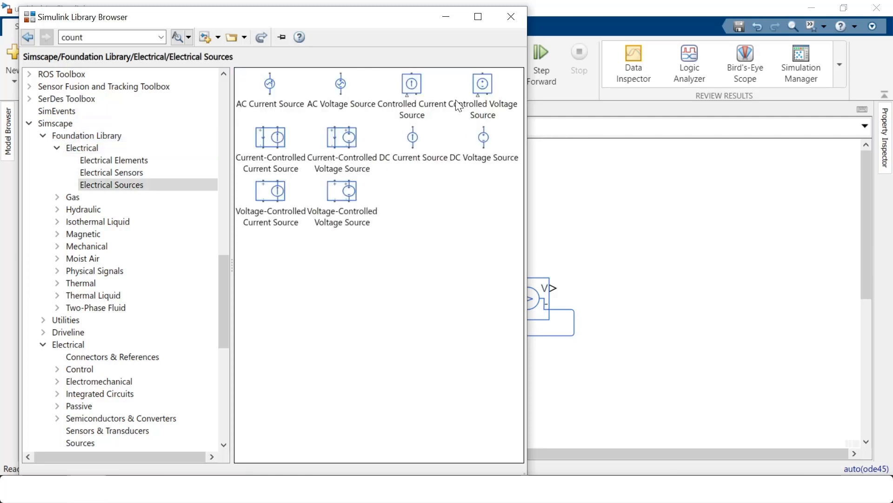
pyautogui.click(487, 90)
pyautogui.moveTo(487, 90); pyautogui.dragTo(263, 332)
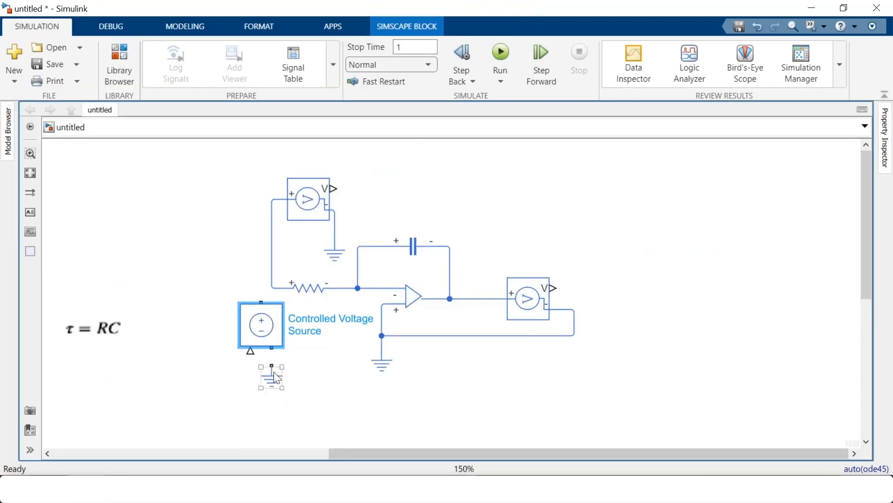
pyautogui.moveTo(272, 366); pyautogui.dragTo(271, 347)
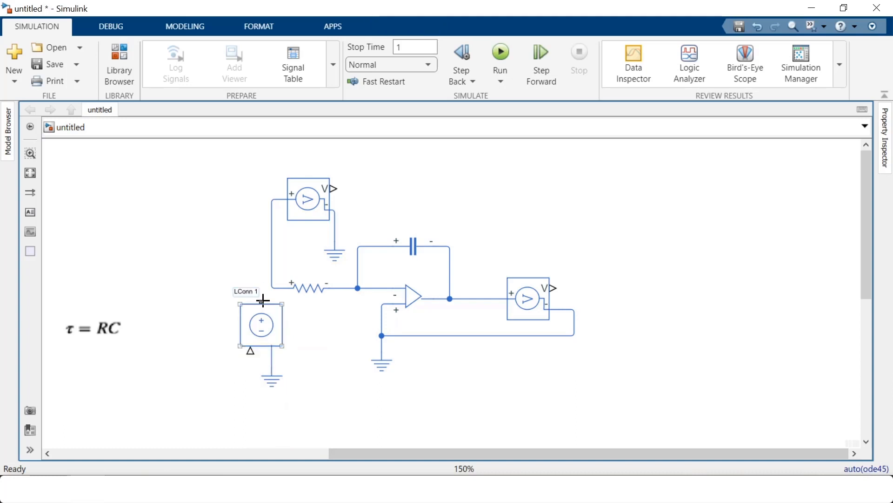
pyautogui.moveTo(261, 302); pyautogui.dragTo(272, 284)
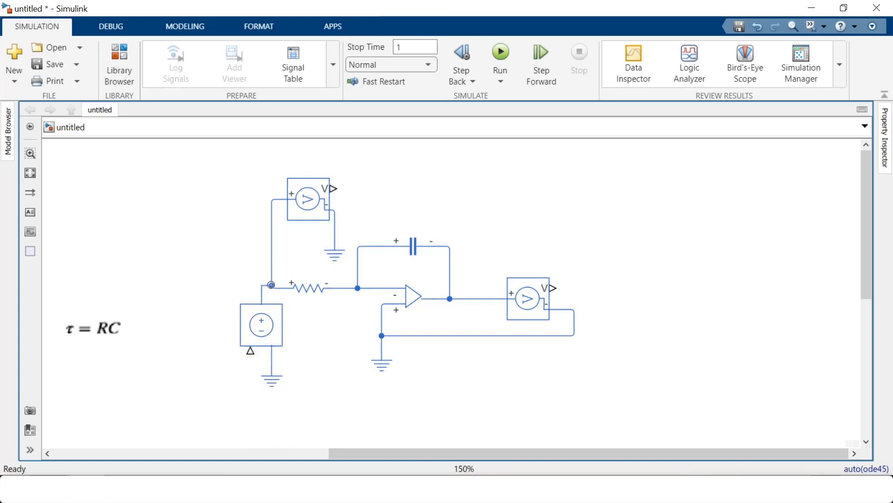
# - Add a Simulink-PS Converter, wire its output to the Controlled Voltage Source's signal input, and shift the converter slightly down and right
pyautogui.doubleClick(164, 353)
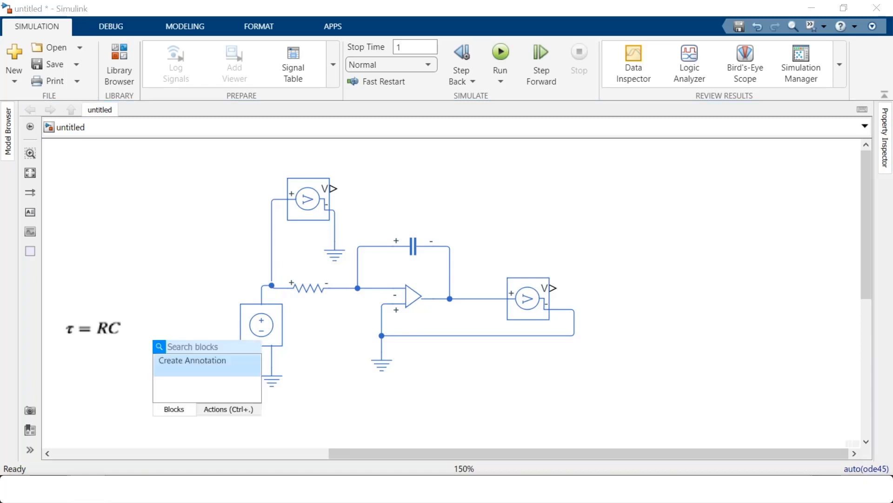
pyautogui.write('si')
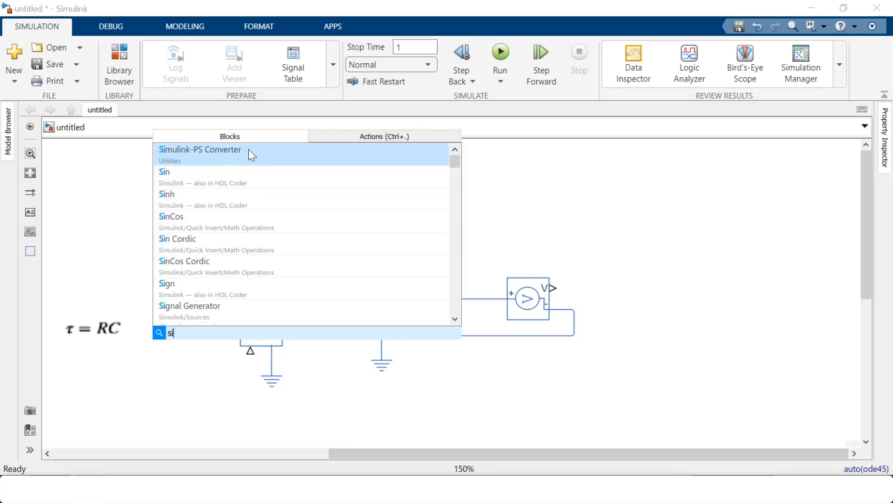
pyautogui.click(229, 150)
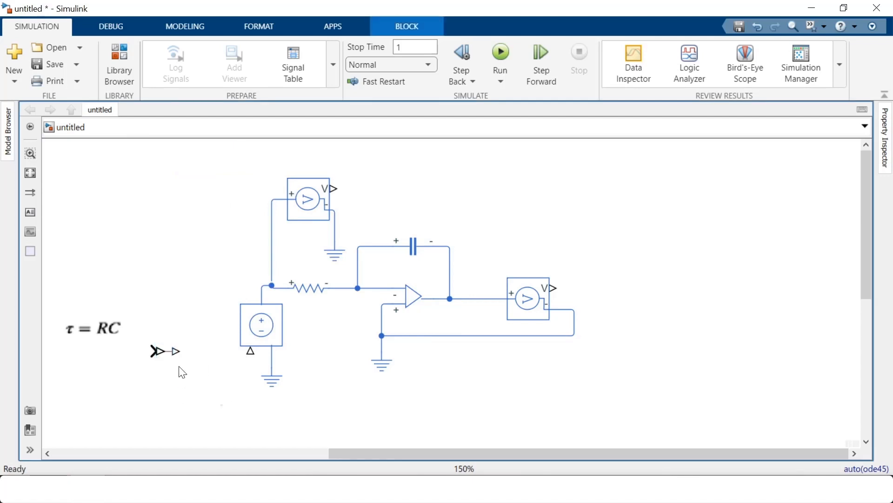
pyautogui.moveTo(181, 351)
pyautogui.mouseDown()
pyautogui.moveTo(222, 361)
pyautogui.moveTo(252, 352)
pyautogui.mouseUp()
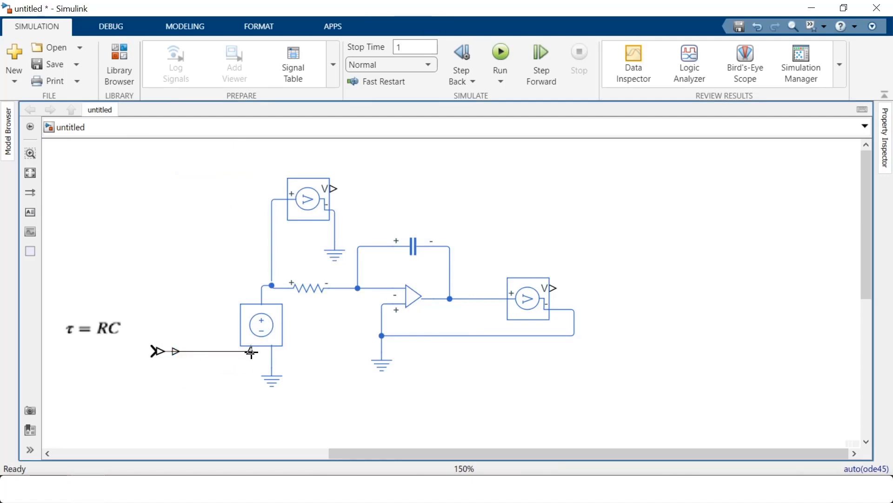
pyautogui.click(160, 352)
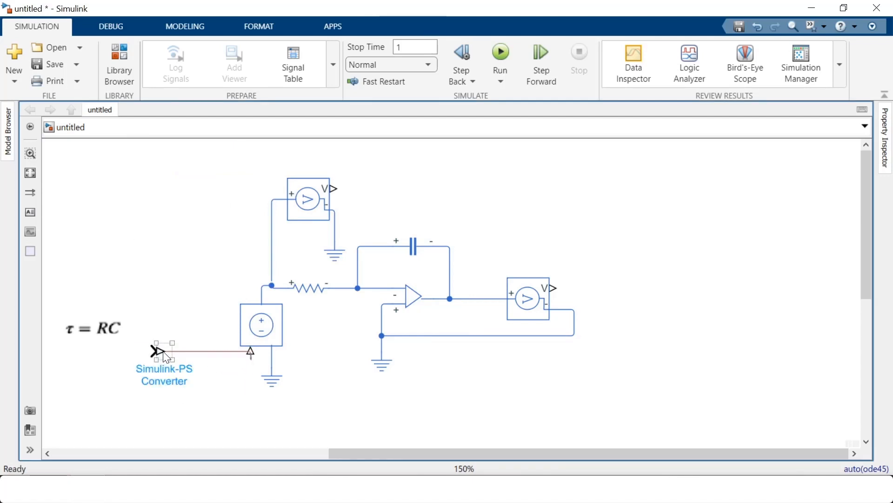
pyautogui.moveTo(170, 366); pyautogui.dragTo(185, 376)
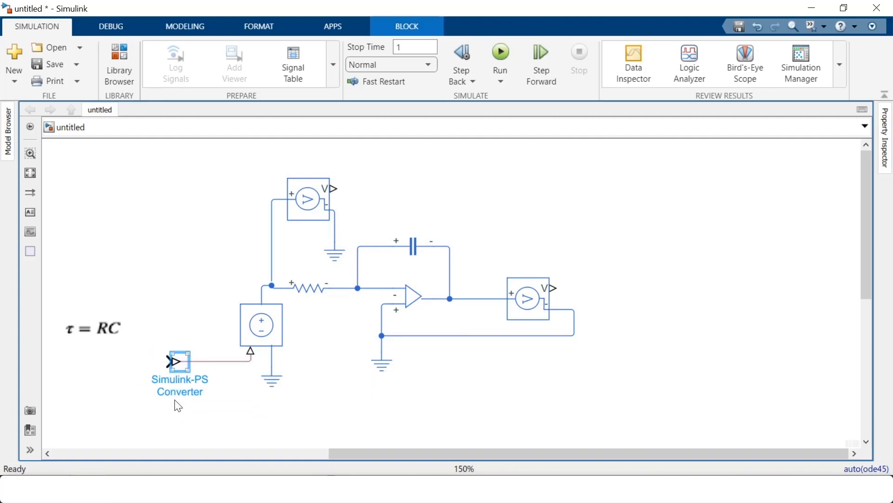
pyautogui.click(180, 415)
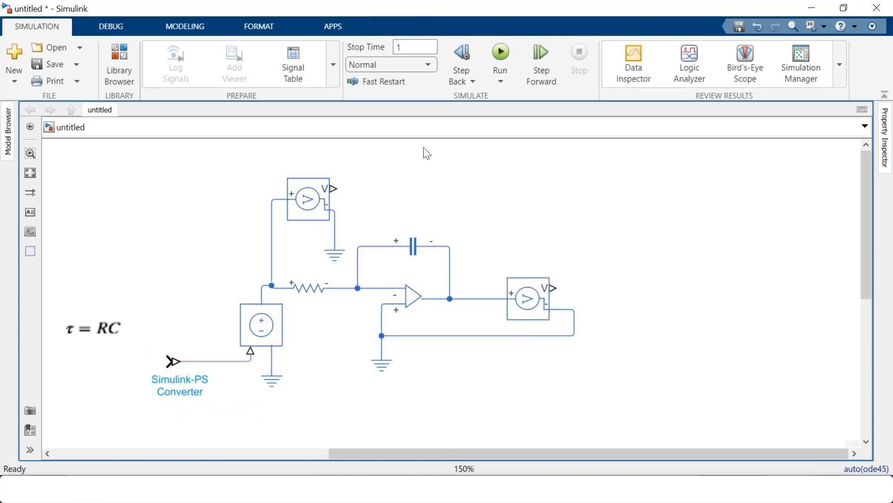
# - Add a Simulink Sinks Scope block above the Op-Amp circuit, to the right of the upper Voltage Sensor
pyautogui.doubleClick(459, 180)
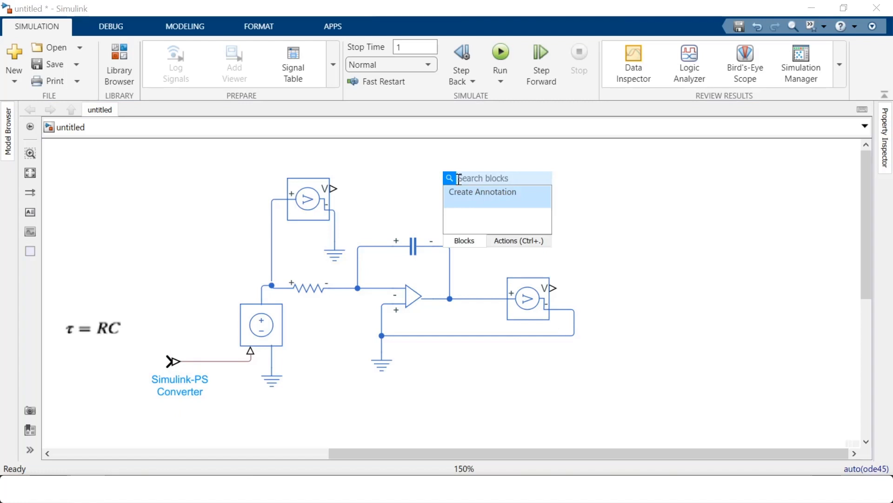
pyautogui.write('sco')
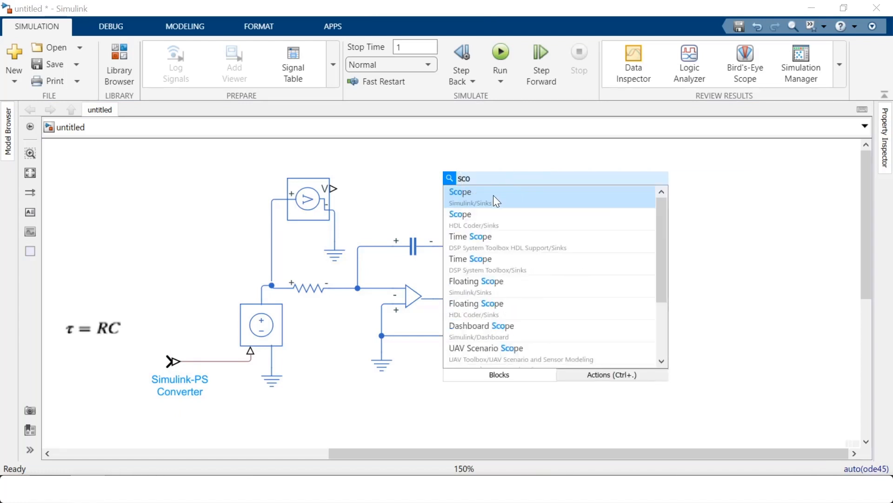
pyautogui.click(494, 195)
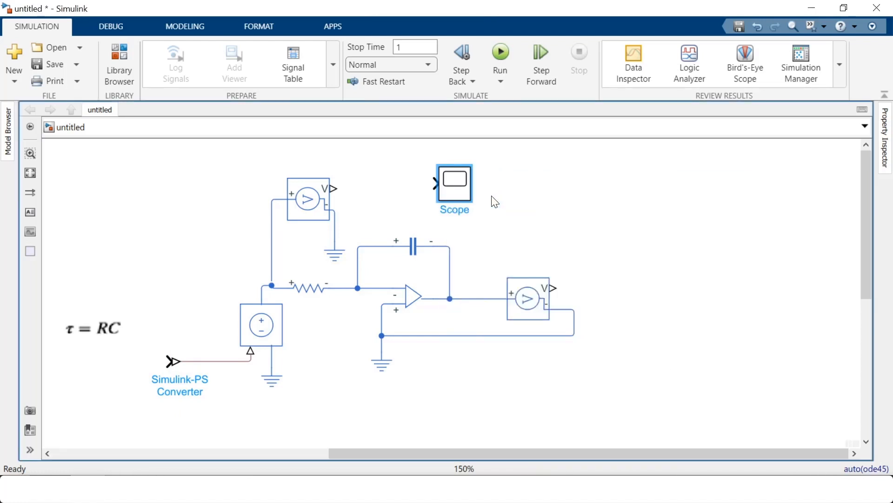
# - Move the Scope further right, then add a PS-Simulink Converter linking the upper Voltage Sensor's V output to the Scope input
pyautogui.moveTo(463, 191); pyautogui.dragTo(624, 240)
pyautogui.click(535, 228)
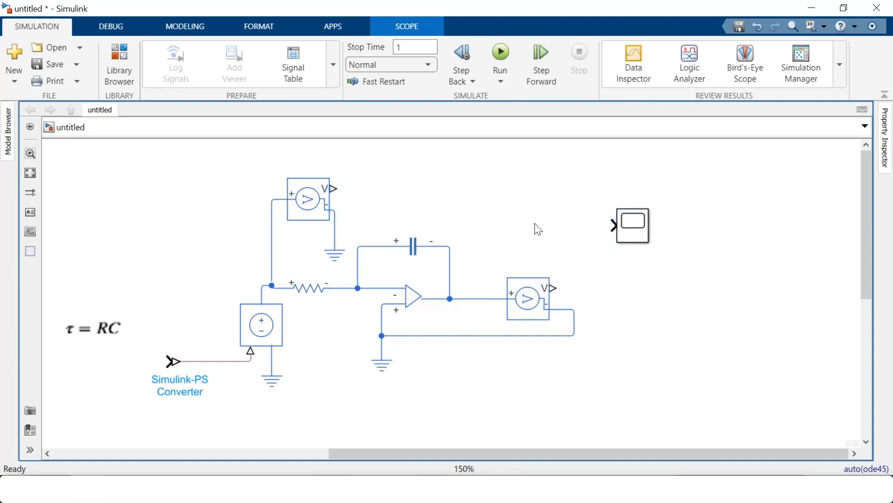
pyautogui.doubleClick(435, 199)
pyautogui.write('PS')
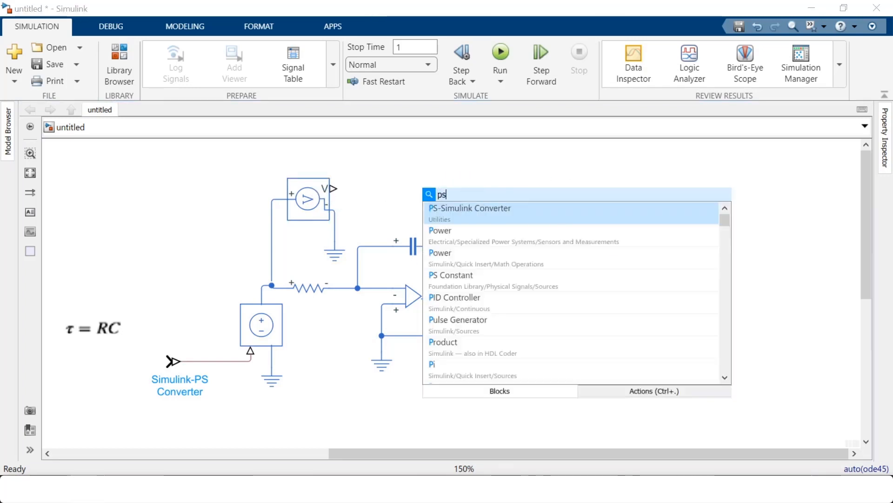
pyautogui.press('Return')
pyautogui.click(369, 196)
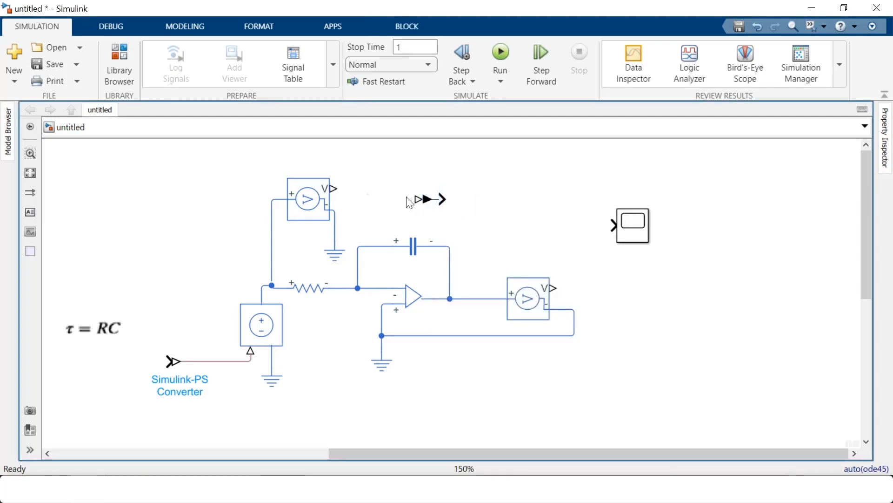
pyautogui.moveTo(426, 199); pyautogui.dragTo(612, 226)
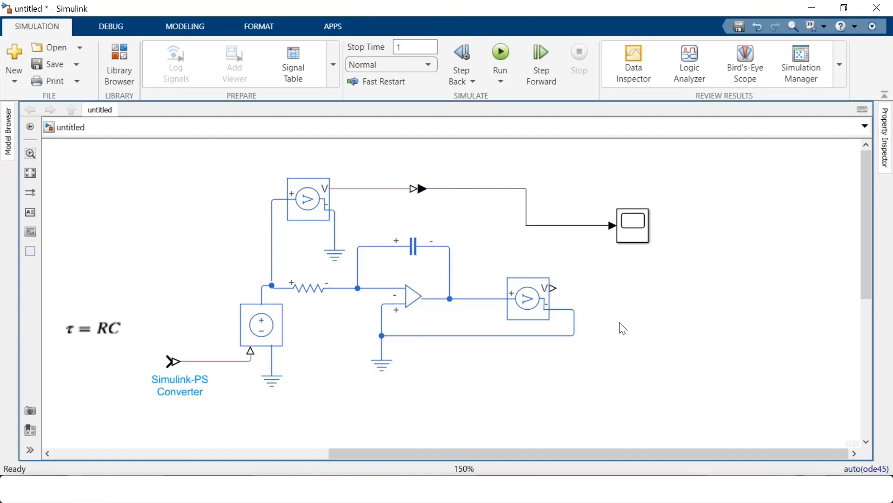
# - Add a second PS-Simulink Converter on the lower Voltage Sensor's V output and wire it to a second Scope input, repositioning the Scope
pyautogui.doubleClick(618, 297)
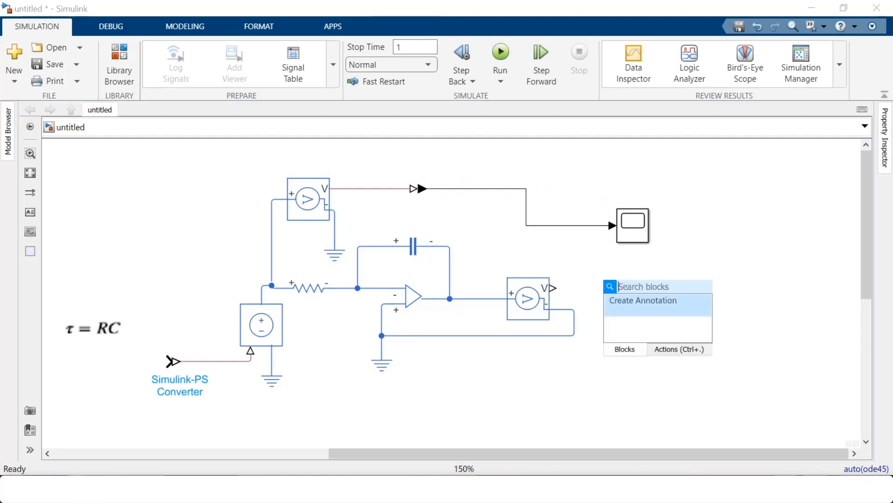
pyautogui.write('ps')
pyautogui.click(654, 91)
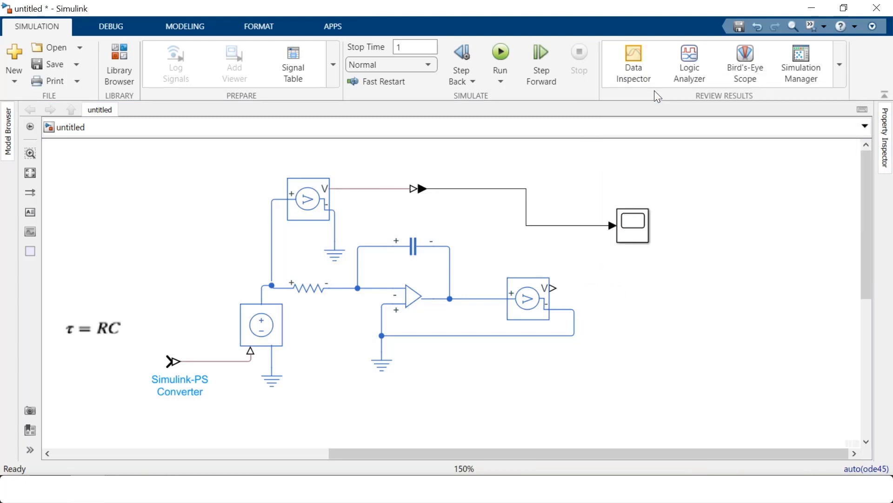
pyautogui.moveTo(616, 293); pyautogui.dragTo(611, 292)
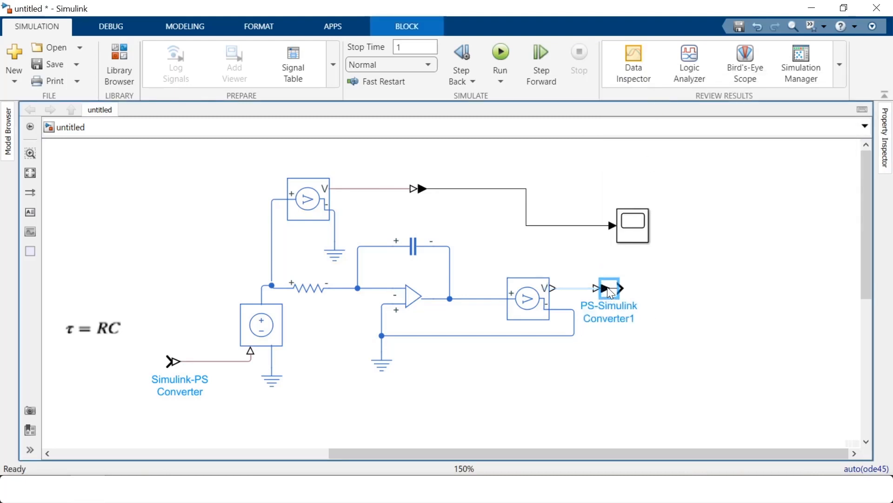
pyautogui.moveTo(646, 232); pyautogui.dragTo(697, 234)
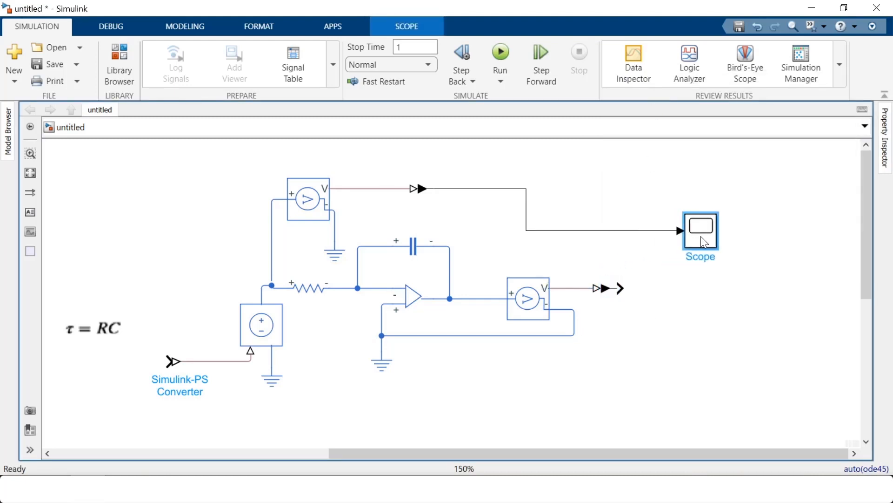
pyautogui.moveTo(619, 288); pyautogui.dragTo(661, 237)
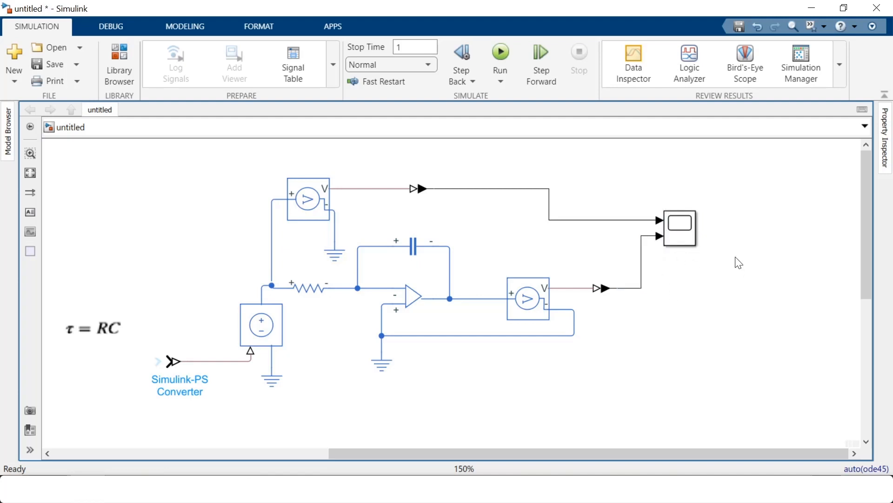
# - Set the output signal unit of the upper sensor's PS-Simulink Converter to V
pyautogui.doubleClick(424, 195)
pyautogui.click(646, 131)
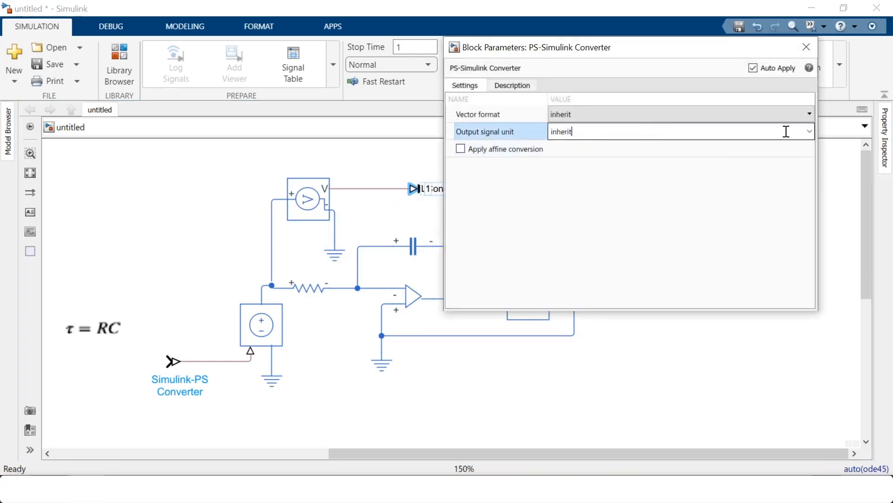
pyautogui.click(810, 132)
pyautogui.click(600, 172)
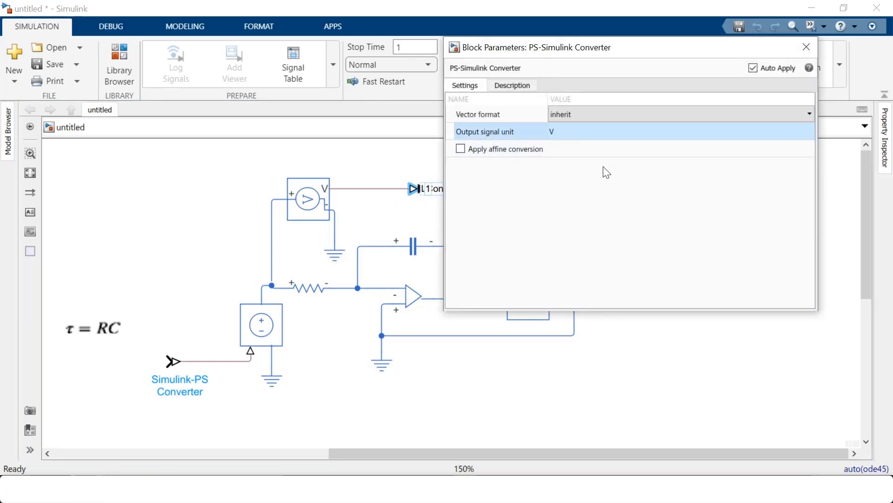
pyautogui.click(807, 47)
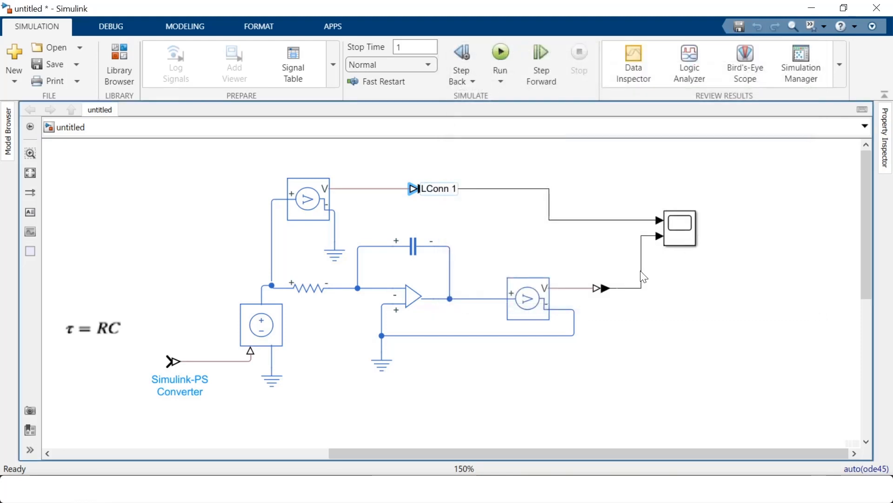
# - Set the output signal unit of the lower sensor's PS-Simulink Converter to V and recheck the setting
pyautogui.doubleClick(610, 287)
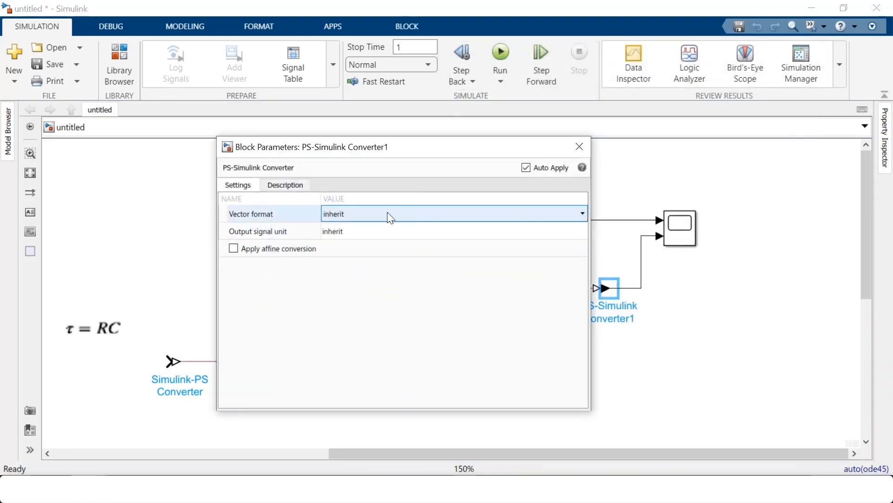
pyautogui.click(450, 228)
pyautogui.click(582, 231)
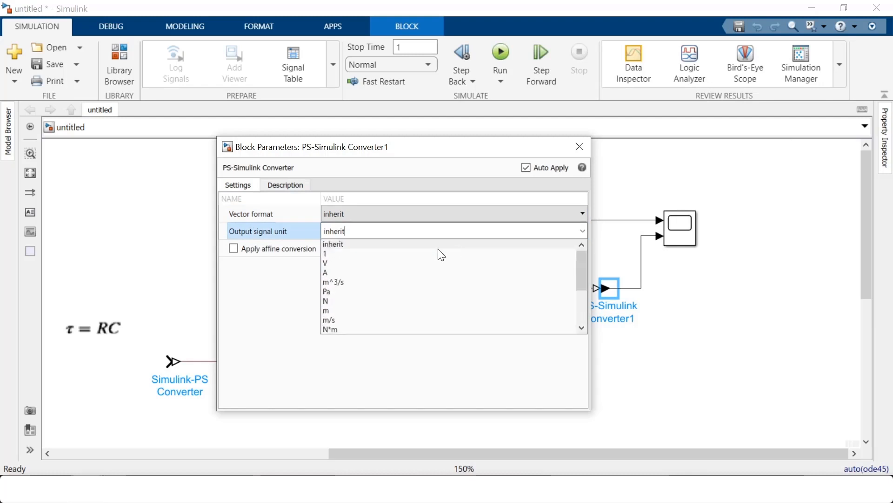
pyautogui.click(378, 264)
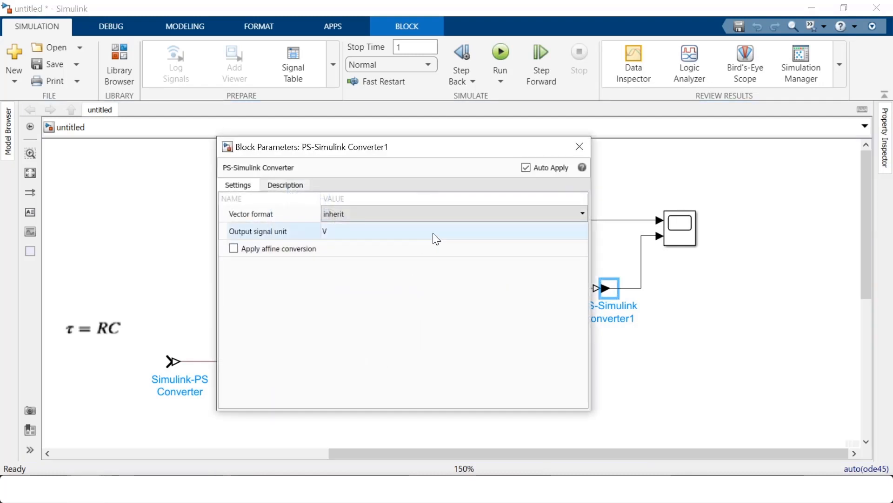
pyautogui.click(579, 146)
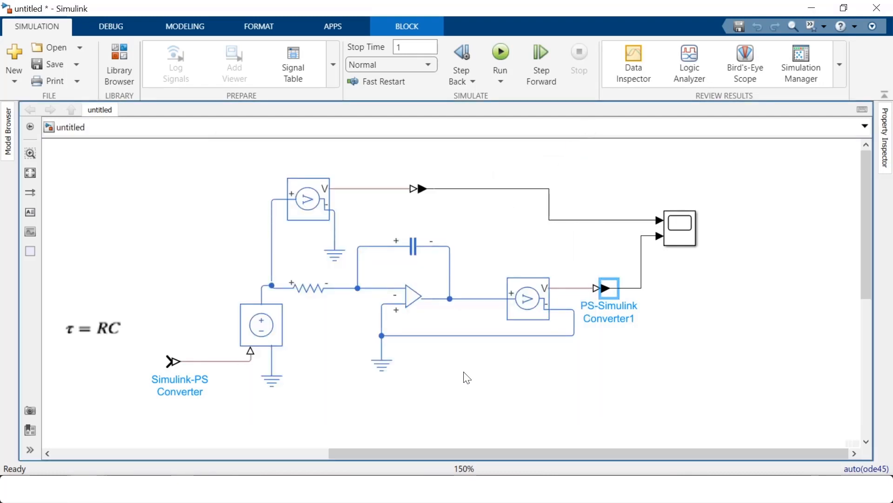
pyautogui.doubleClick(608, 289)
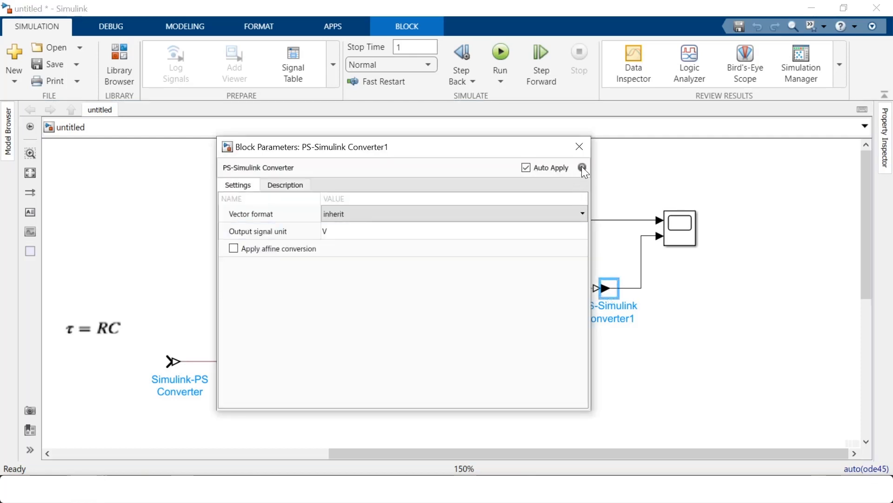
pyautogui.click(581, 147)
# - Label the signal line from the upper PS-Simulink Converter to the Scope as V(e)
pyautogui.doubleClick(492, 189)
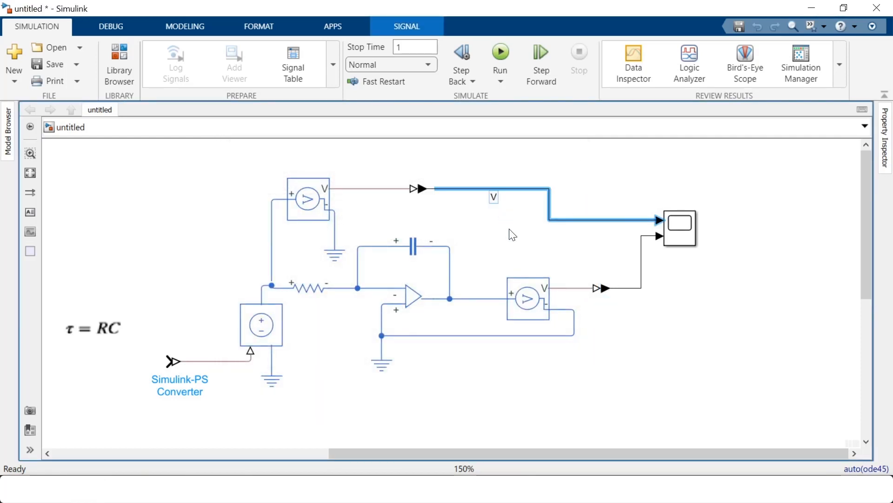
pyautogui.write('V()')
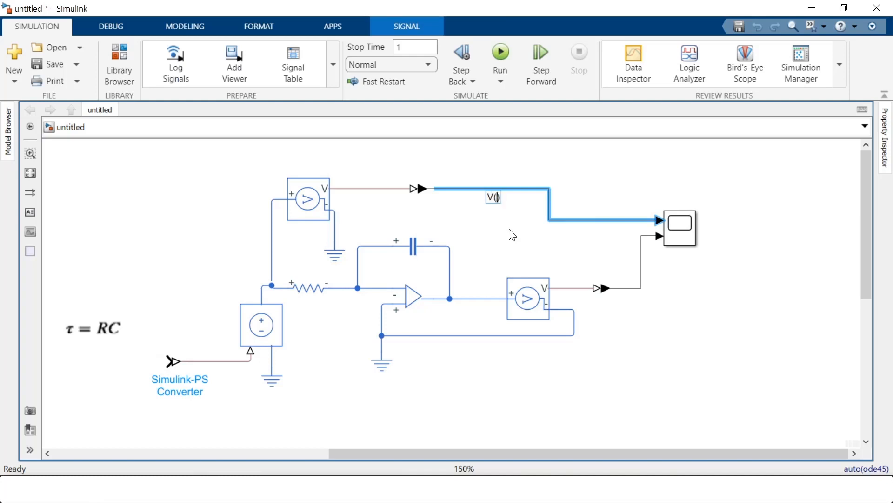
pyautogui.press('Left')
pyautogui.write('e')
pyautogui.click(512, 234)
# - Label the signal line from the lower PS-Simulink Converter to the Scope as V(s)
pyautogui.click(611, 291)
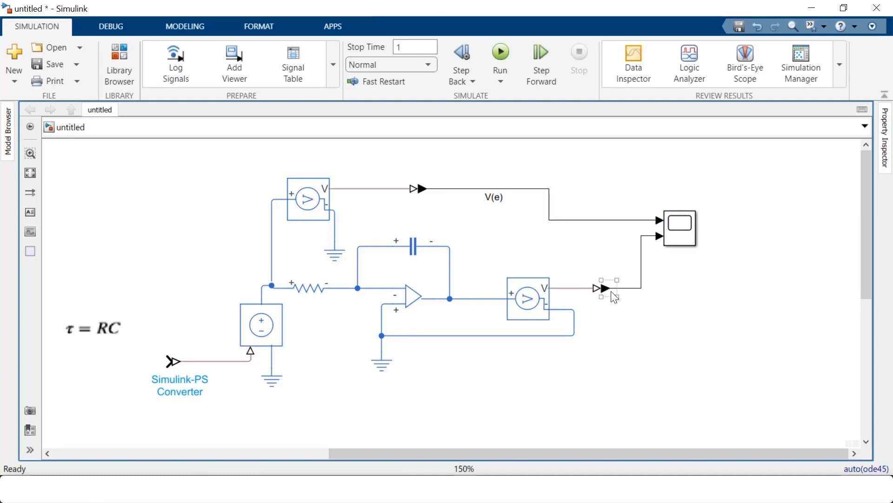
pyautogui.doubleClick(630, 289)
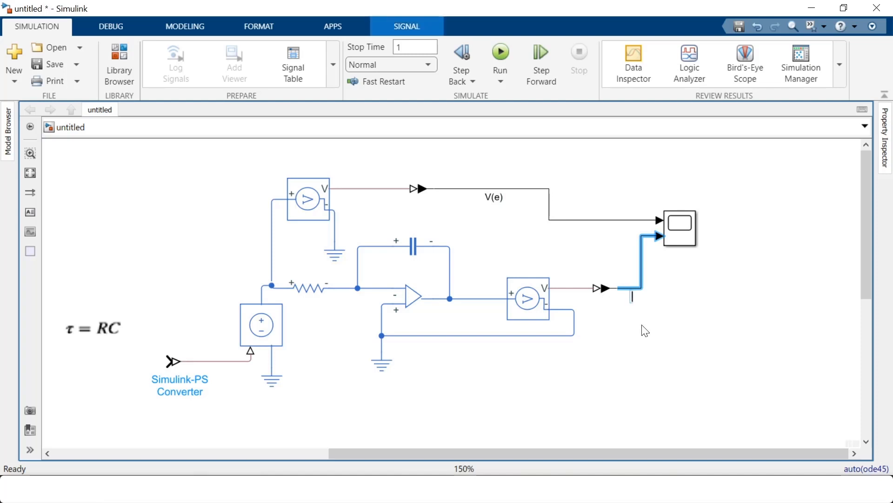
pyautogui.write('V')
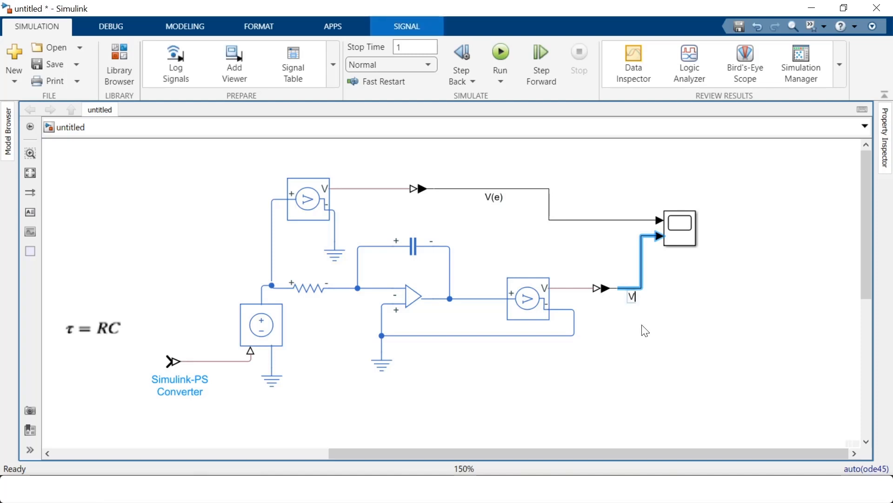
pyautogui.write('()')
pyautogui.write('s')
pyautogui.click(626, 361)
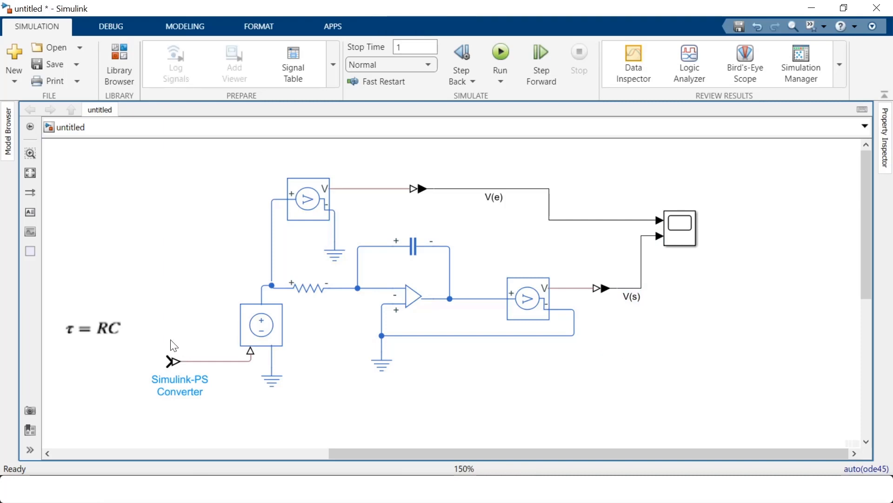
# - Add a Signal Generator from the Simulink Sources library and connect it to the Simulink-PS Converter's input
pyautogui.click(131, 73)
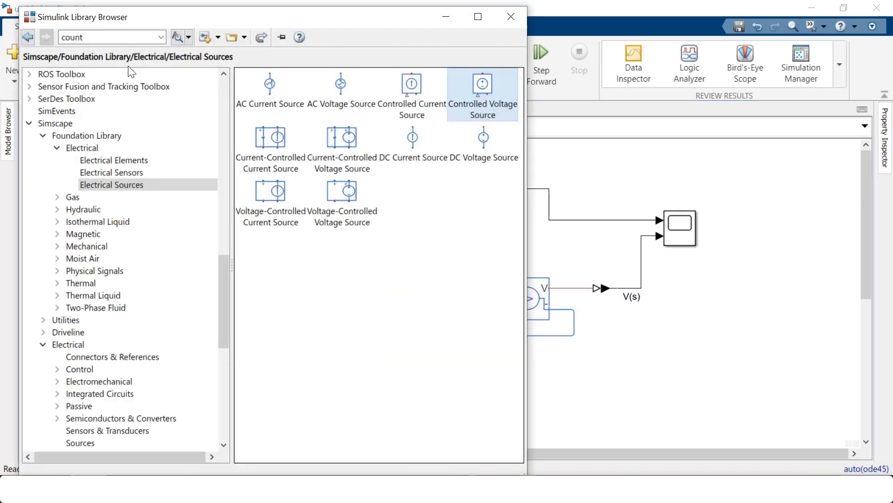
pyautogui.moveTo(223, 298); pyautogui.dragTo(223, 97)
pyautogui.click(68, 74)
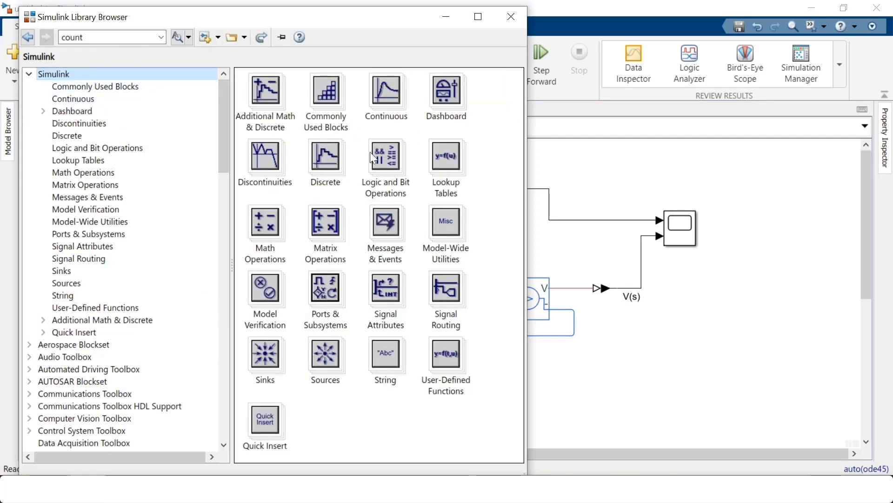
pyautogui.doubleClick(330, 352)
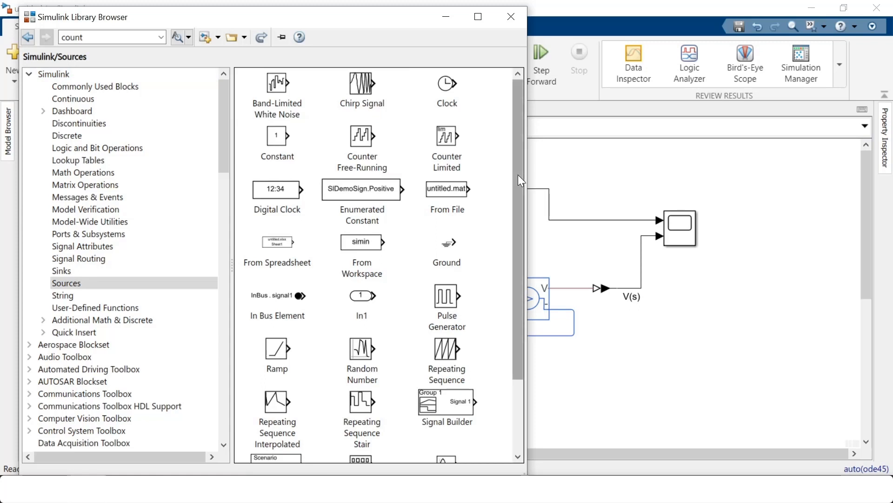
pyautogui.moveTo(518, 174); pyautogui.dragTo(515, 253)
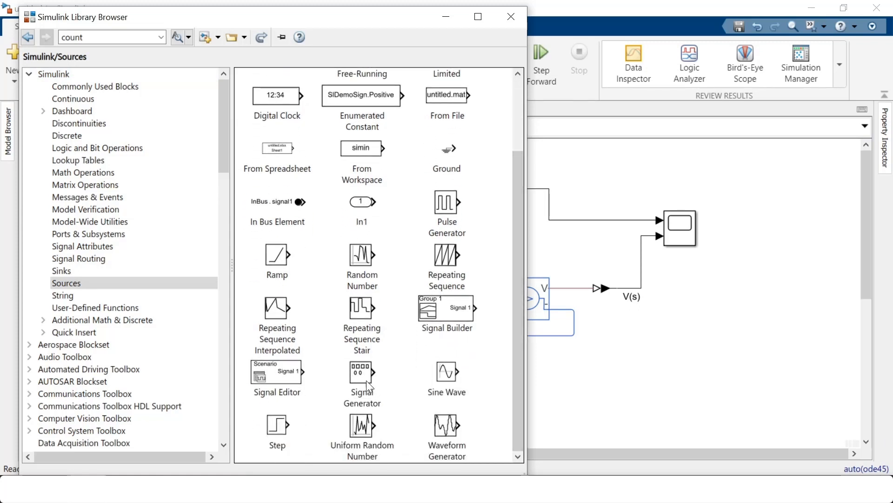
pyautogui.moveTo(367, 379); pyautogui.dragTo(110, 362)
pyautogui.click(158, 434)
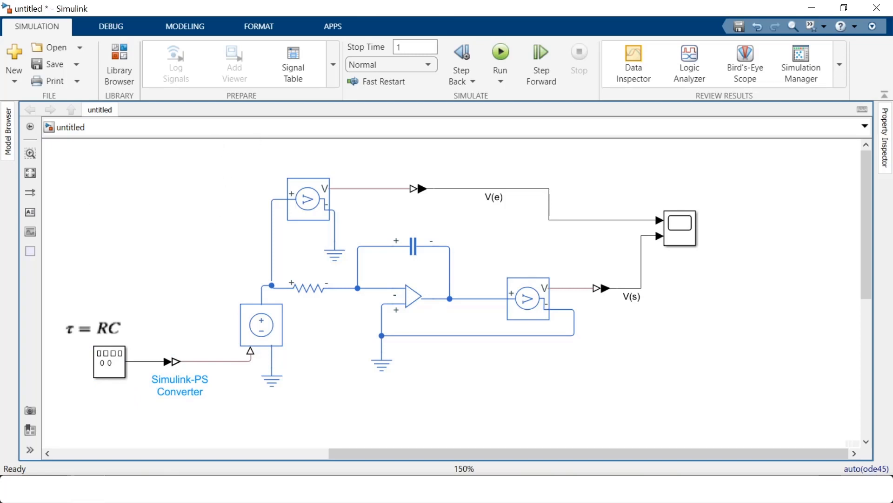
# - Set the Resistor's resistance to 90 kOhm
pyautogui.doubleClick(318, 294)
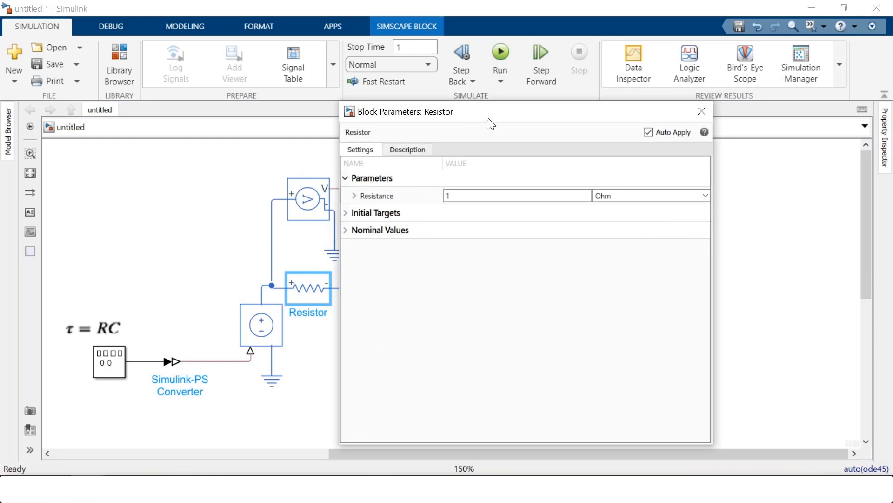
pyautogui.click(493, 195)
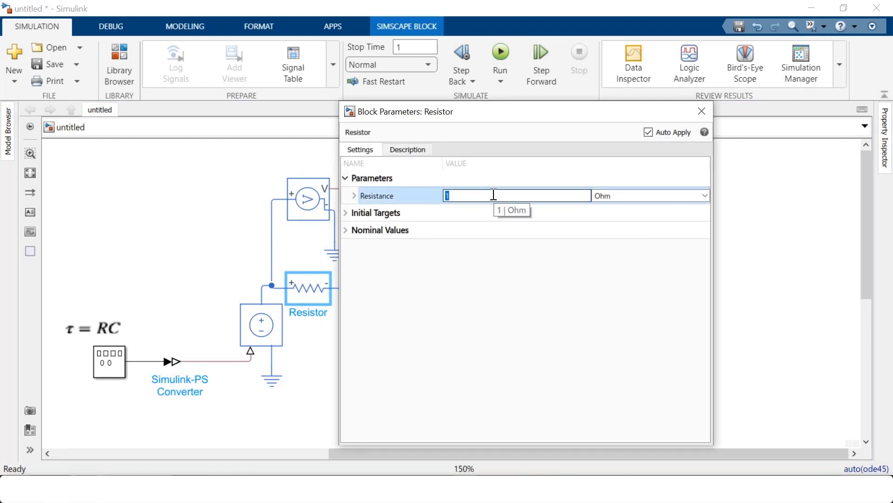
pyautogui.click(704, 196)
pyautogui.click(632, 236)
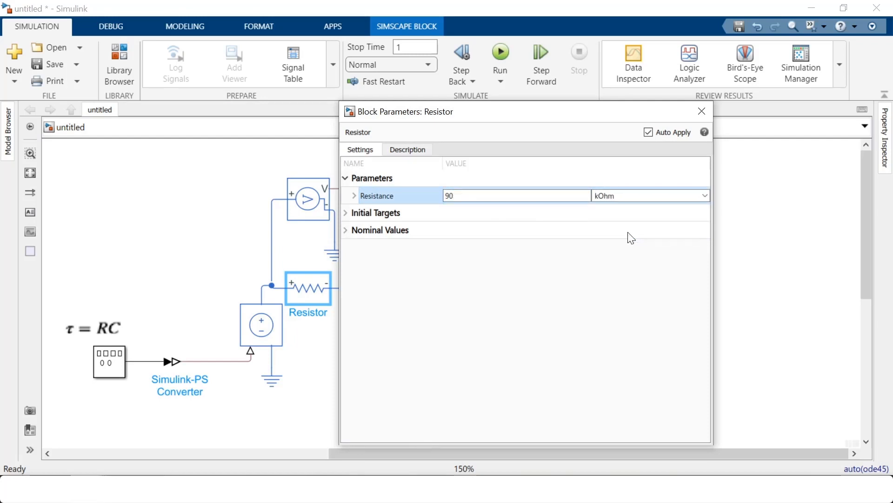
pyautogui.click(702, 114)
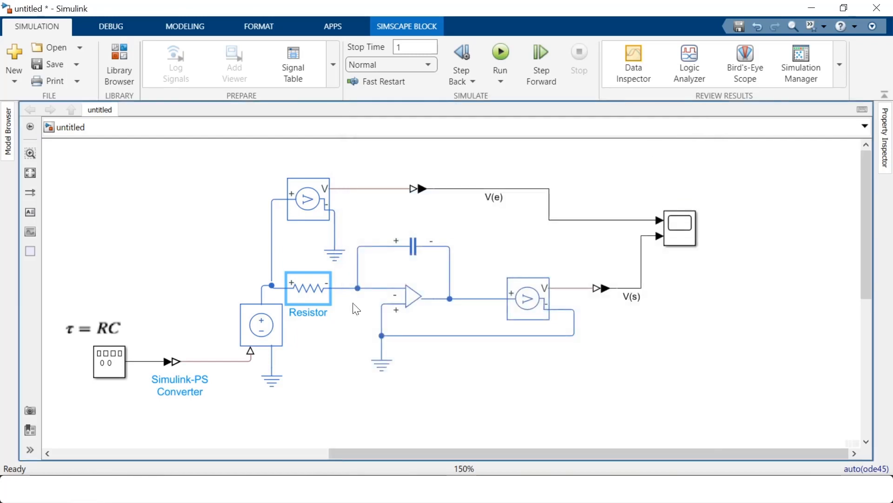
# - Set the Capacitor's capacitance to 800 nF
pyautogui.doubleClick(411, 245)
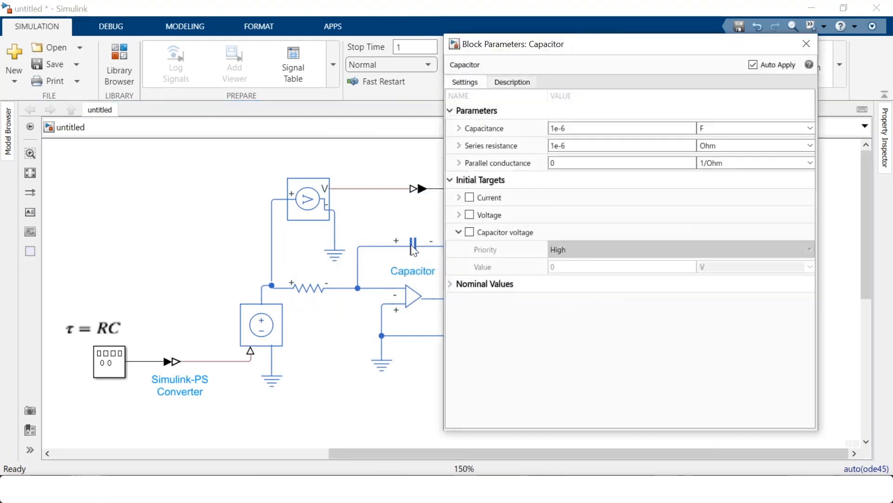
pyautogui.doubleClick(584, 128)
pyautogui.tripleClick(585, 128)
pyautogui.write('800')
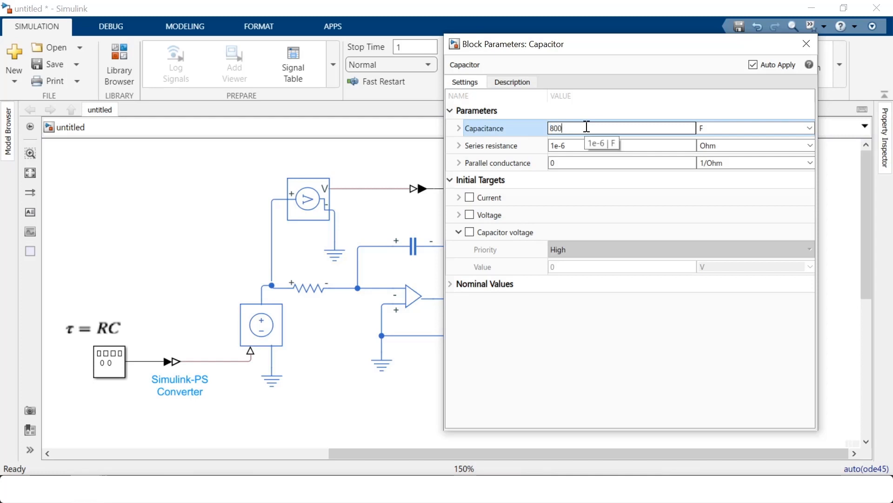
pyautogui.click(810, 127)
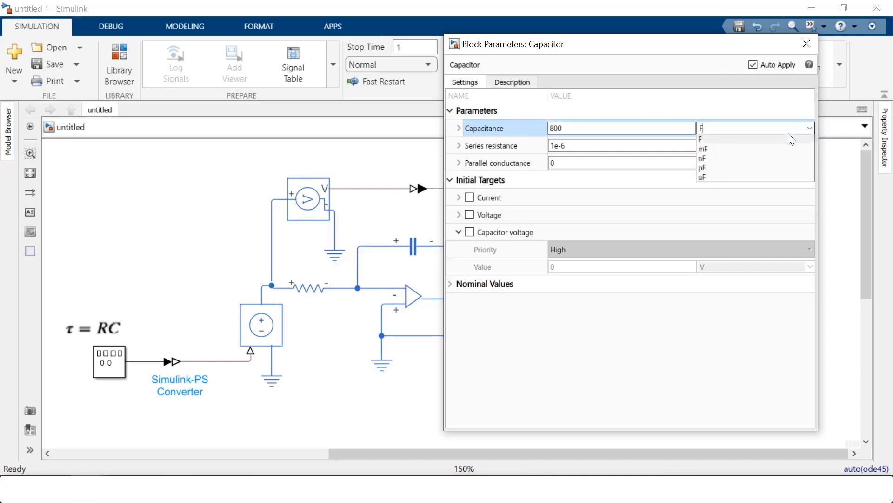
pyautogui.click(720, 158)
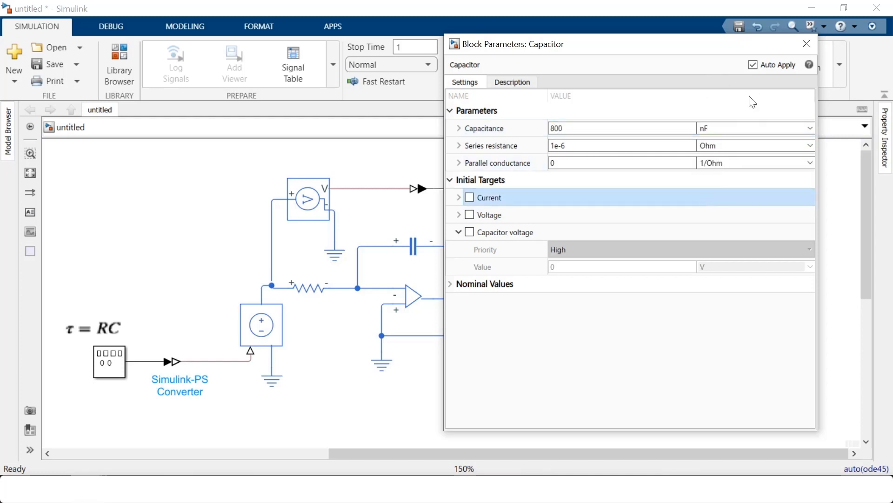
pyautogui.click(806, 44)
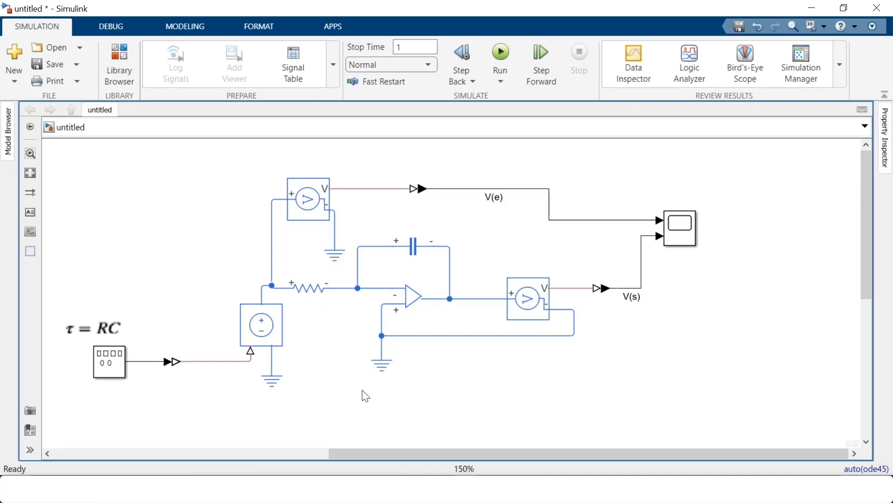
# - Add a Solver Configuration block below the voltage source and connect it to the source's ground line
pyautogui.doubleClick(297, 417)
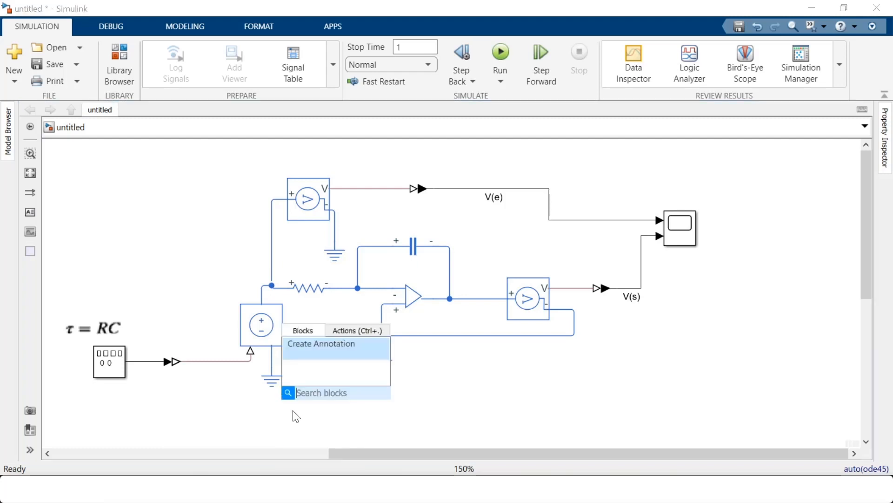
pyautogui.write('sol')
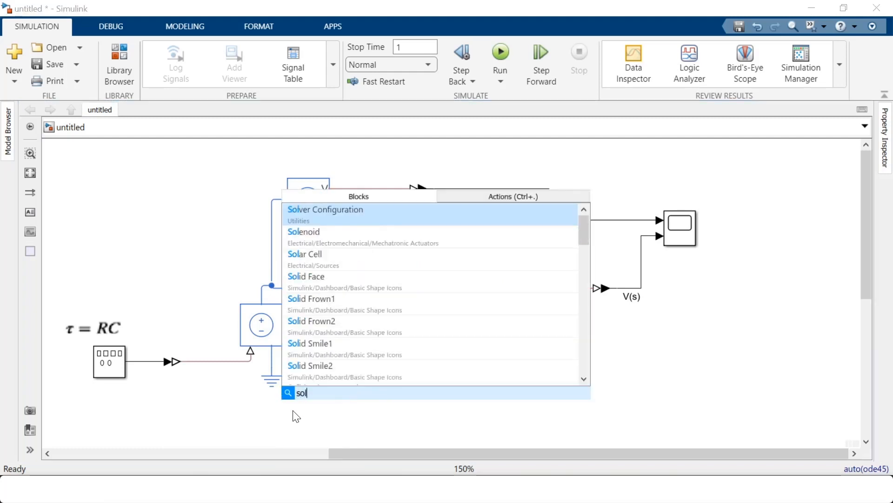
pyautogui.click(357, 223)
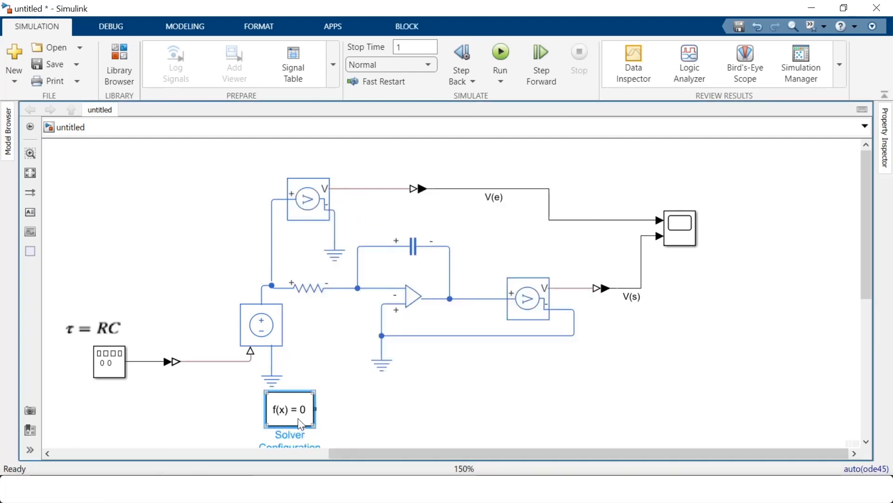
pyautogui.moveTo(303, 418)
pyautogui.mouseDown()
pyautogui.moveTo(203, 418)
pyautogui.moveTo(233, 410)
pyautogui.moveTo(270, 362)
pyautogui.mouseUp()
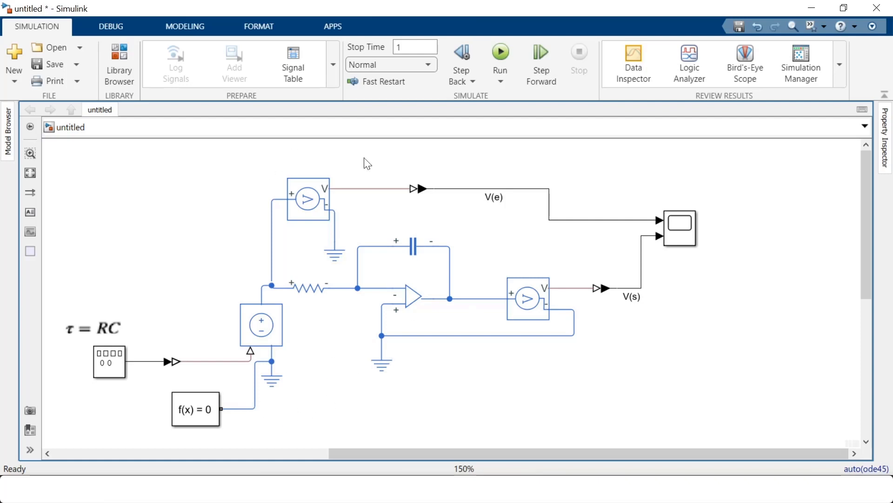
# - Set the simulation stop time to 4
pyautogui.click(412, 44)
pyautogui.press('BackSpace')
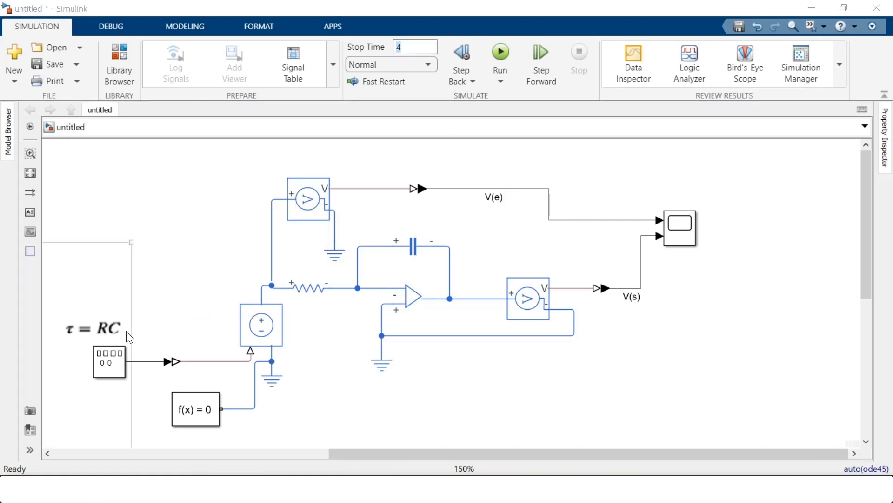
# - Configure the Signal Generator for a square wave with amplitude 10 and frequency units in Hertz
pyautogui.doubleClick(116, 362)
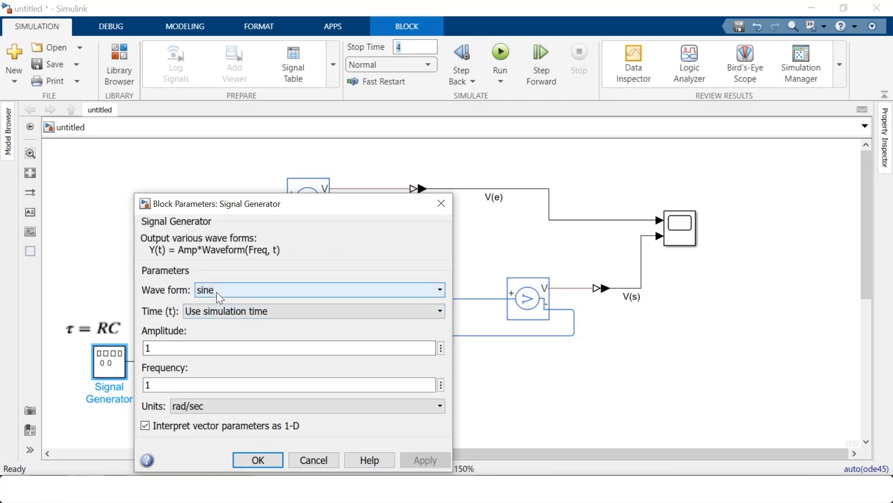
pyautogui.click(244, 289)
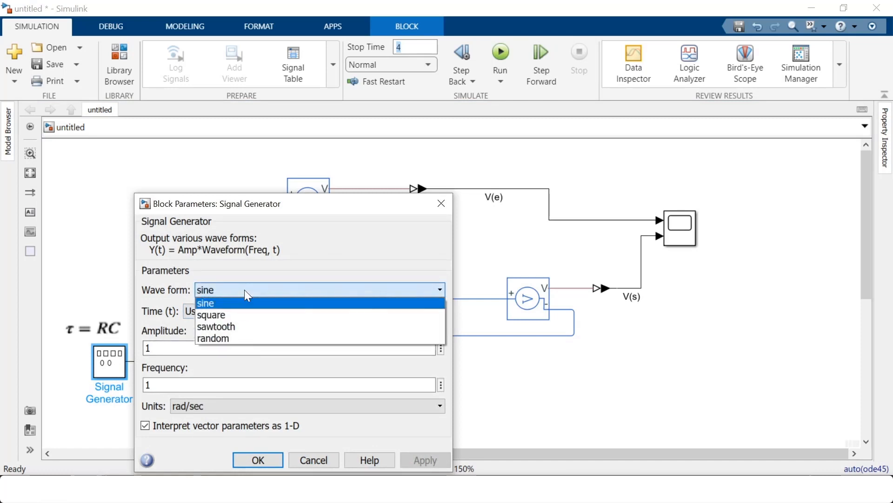
pyautogui.click(235, 313)
pyautogui.click(181, 347)
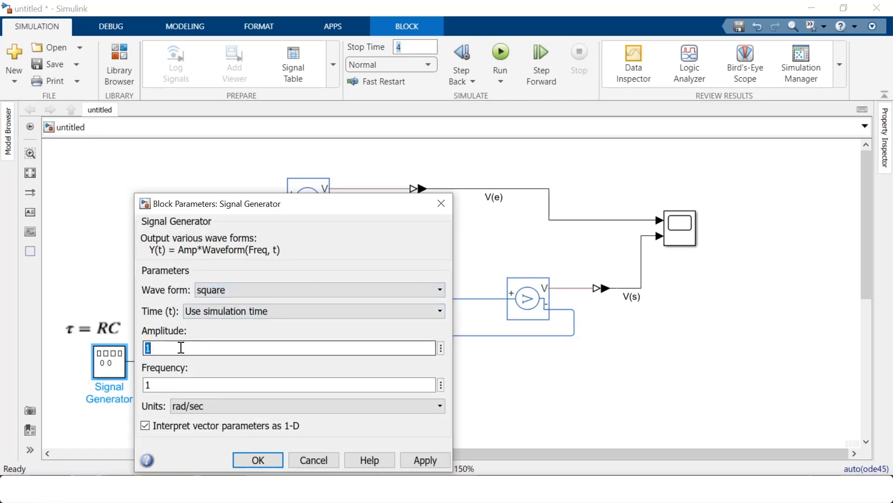
pyautogui.write('0')
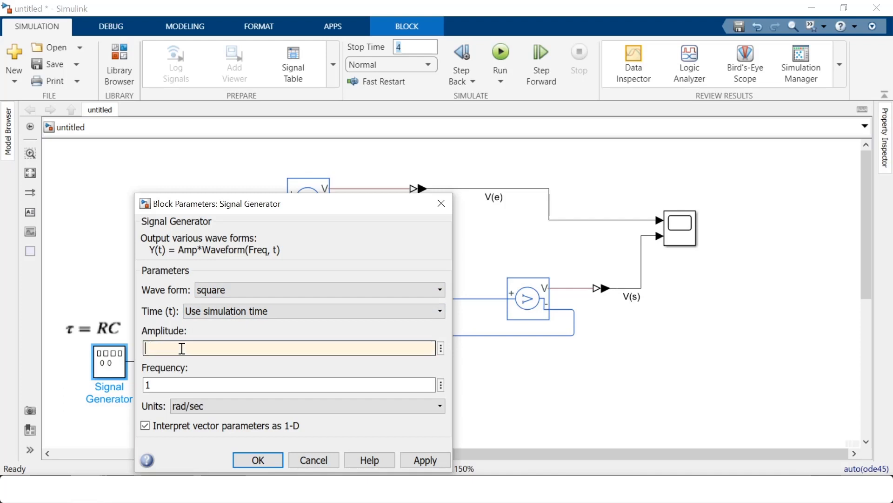
pyautogui.write('10')
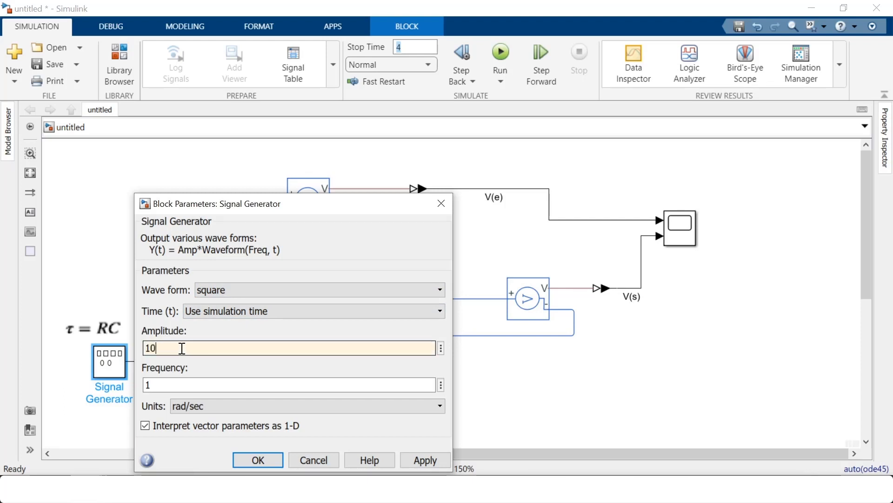
pyautogui.click(195, 406)
pyautogui.click(187, 426)
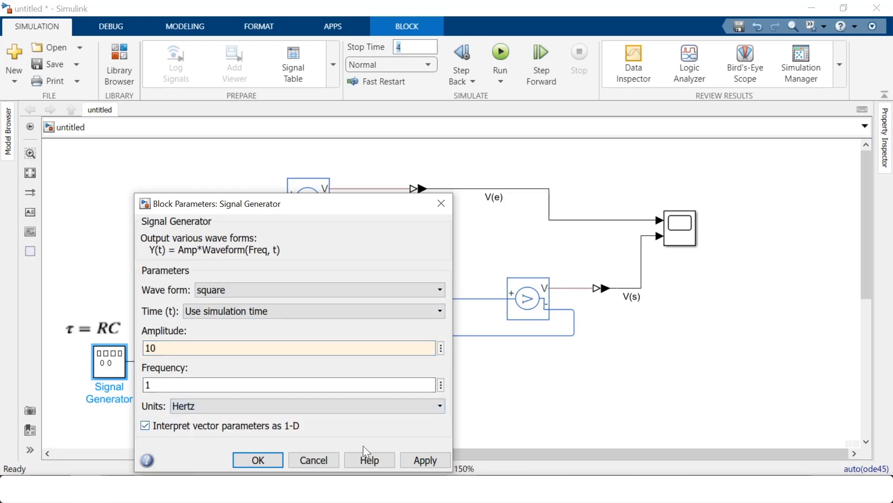
pyautogui.click(429, 459)
pyautogui.click(265, 459)
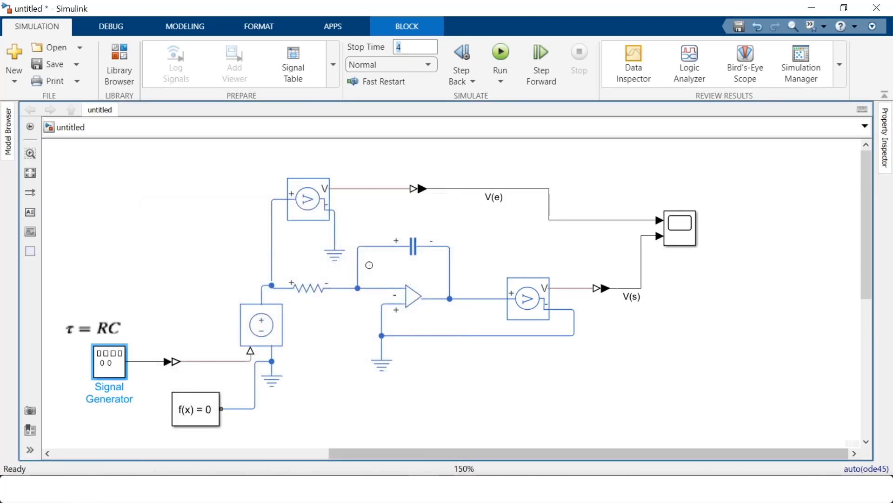
pyautogui.click(466, 161)
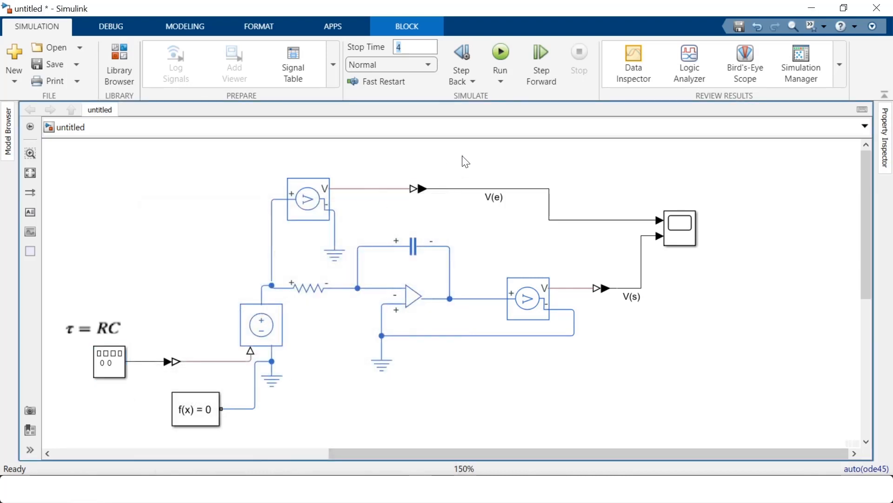
# - Run the simulation and open the Scope in a maximized window to view V(e) and V(s)
pyautogui.click(497, 51)
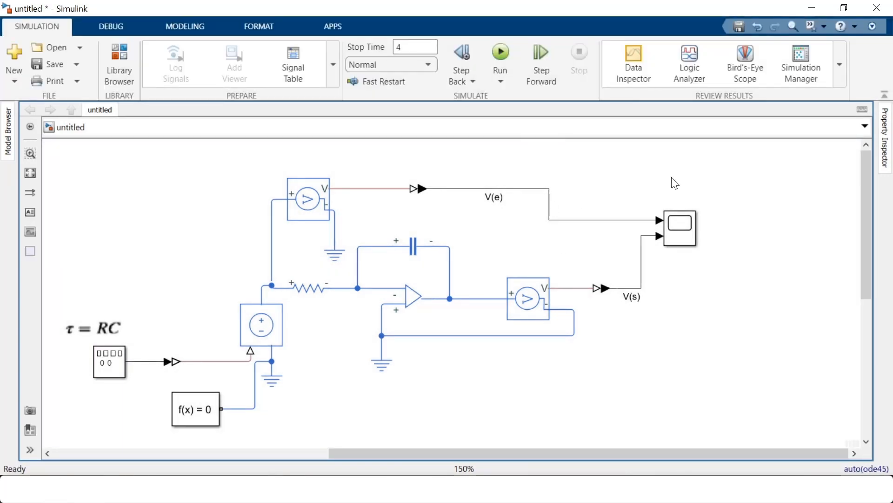
pyautogui.doubleClick(677, 234)
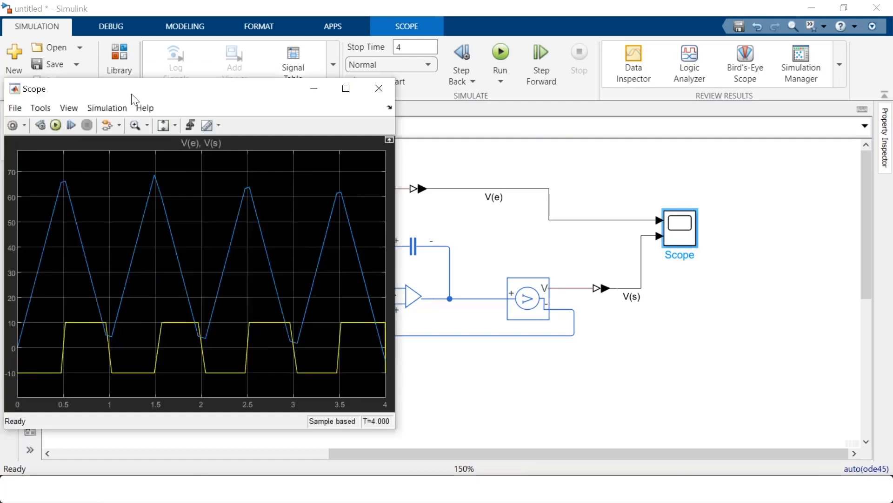
pyautogui.moveTo(129, 96); pyautogui.dragTo(342, 3)
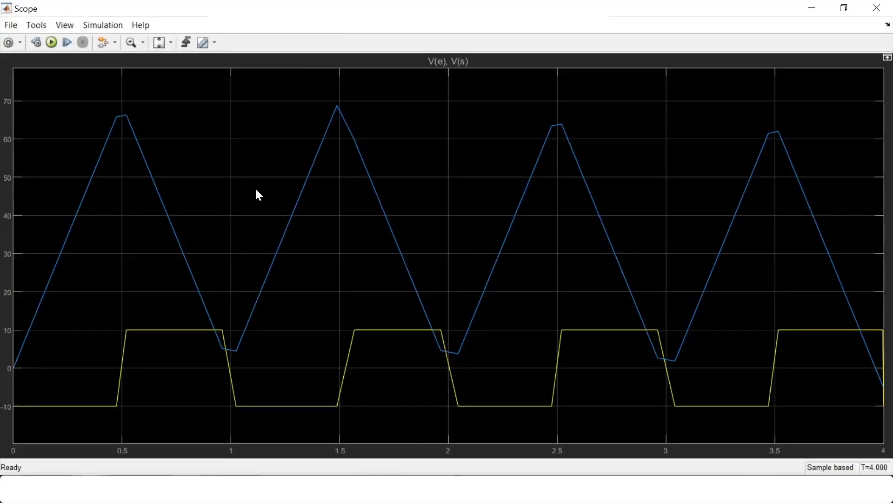
# - Show the legend on the Scope plot, examine the input and output waveforms, and close the Scope
pyautogui.click(68, 26)
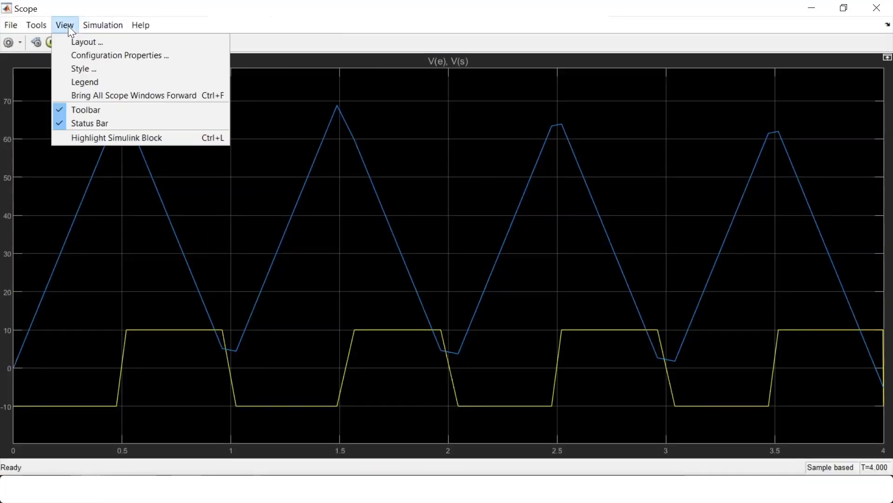
pyautogui.click(77, 83)
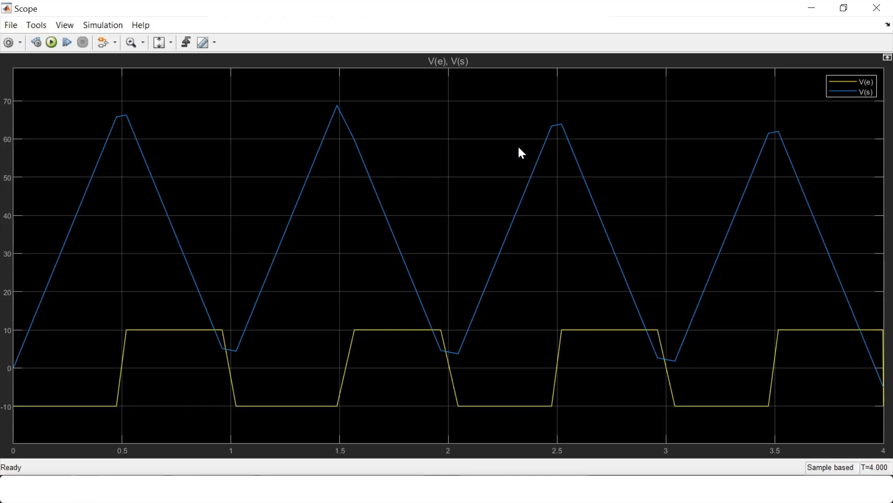
pyautogui.click(877, 7)
pyautogui.click(399, 173)
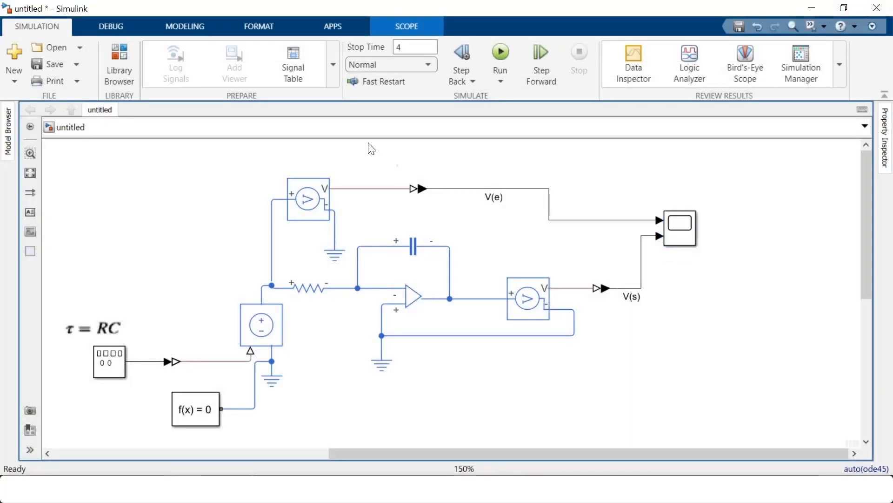
# - Add a Bode Plot block from Simulink Control Design and place it beside the Scope
pyautogui.doubleClick(760, 224)
pyautogui.write('bo')
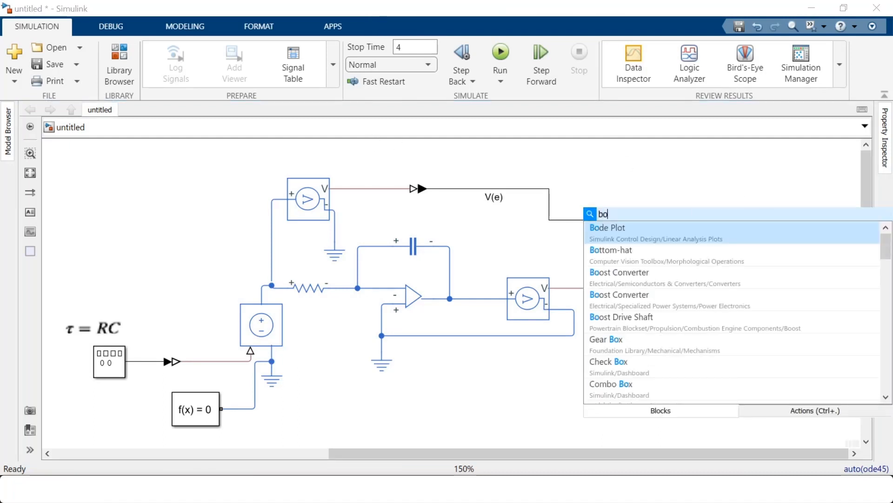
pyautogui.click(693, 236)
pyautogui.moveTo(762, 227); pyautogui.dragTo(782, 274)
pyautogui.click(700, 359)
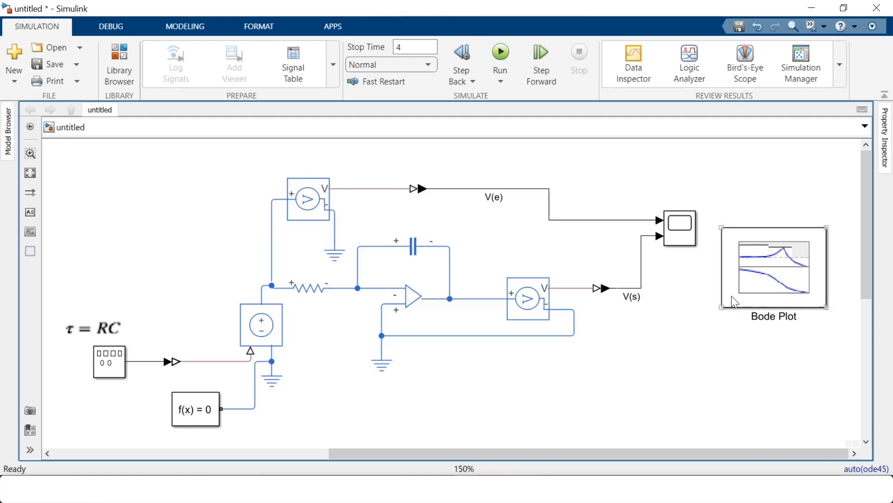
# - Mark the Signal Generator's output signal as an Input Perturbation linear analysis point
pyautogui.rightClick(148, 367)
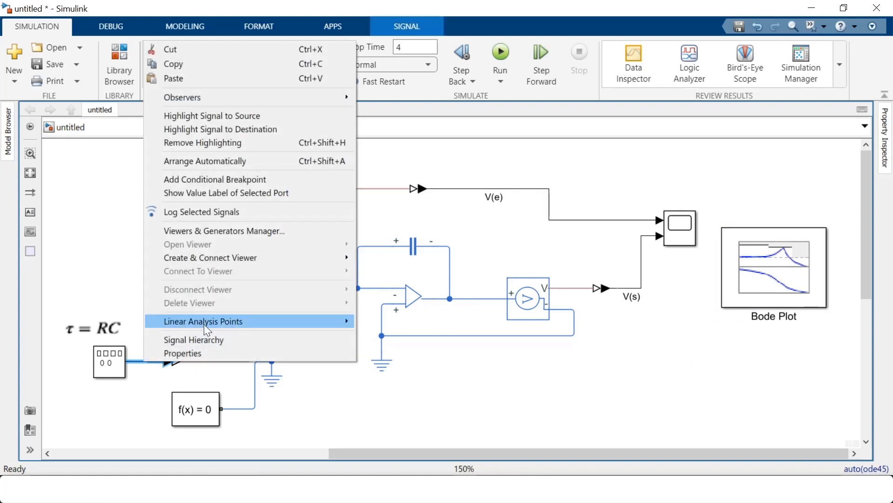
pyautogui.moveTo(332, 323)
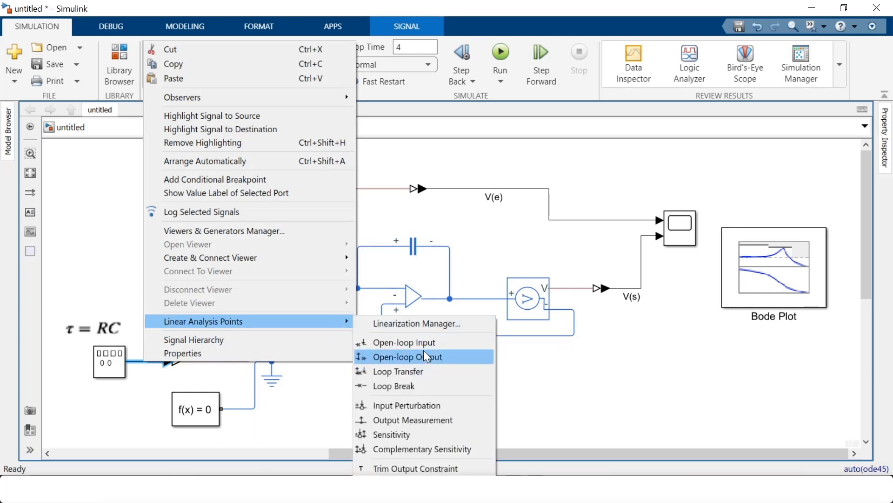
pyautogui.click(410, 406)
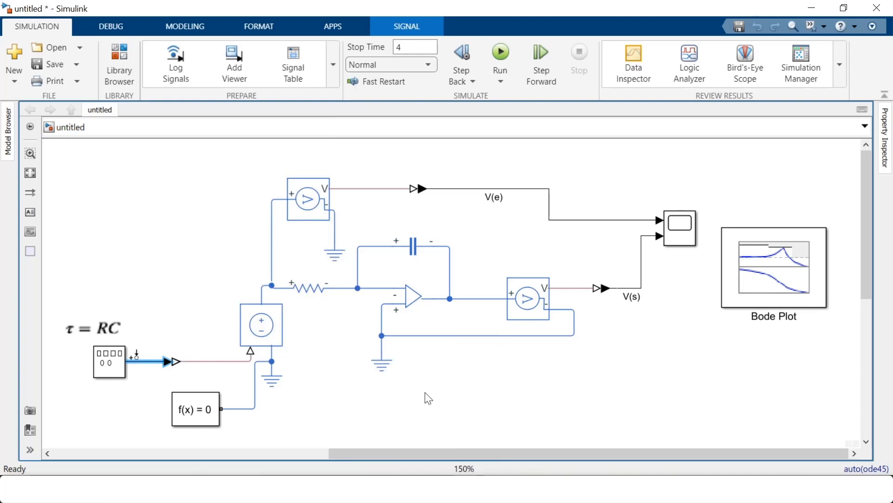
pyautogui.click(596, 302)
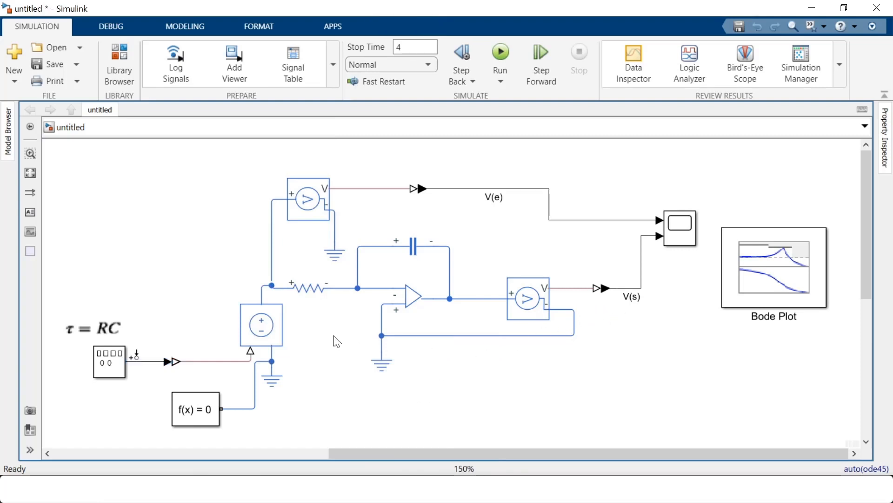
# - Mark the V(s) signal line as an Open-loop Output linear analysis point
pyautogui.click(617, 289)
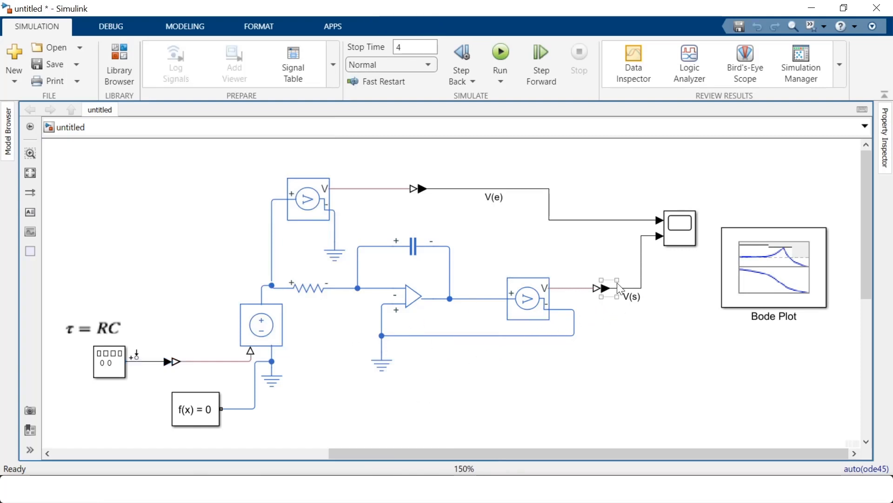
pyautogui.click(641, 275)
pyautogui.rightClick(641, 275)
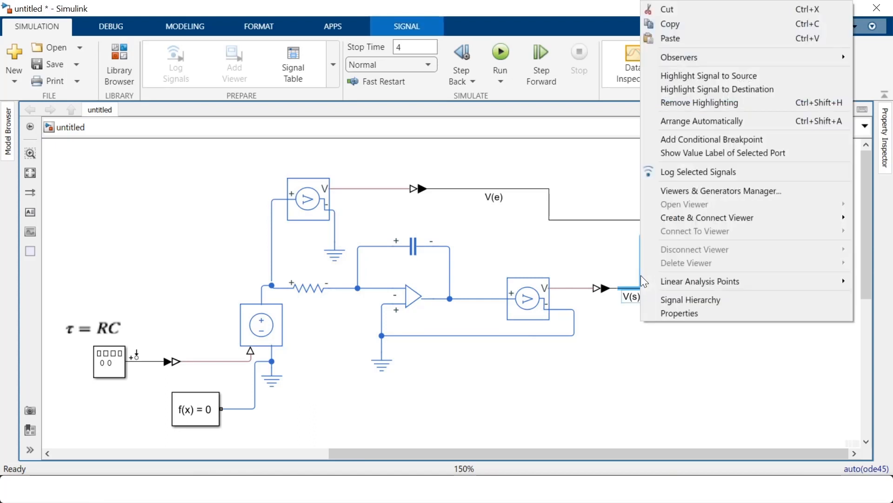
pyautogui.moveTo(681, 279)
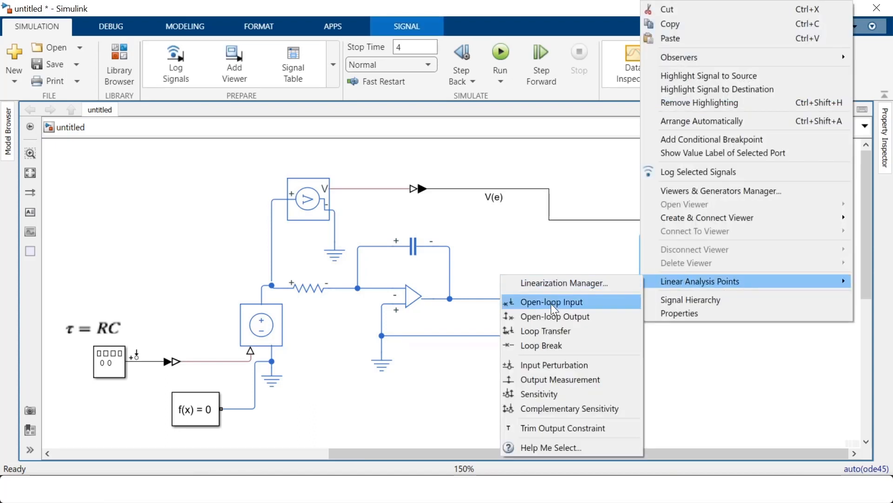
pyautogui.click(585, 316)
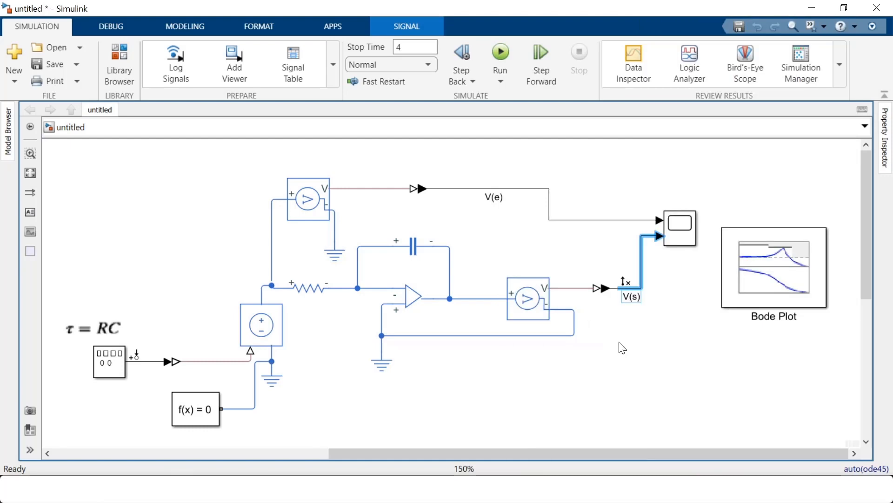
# - Import the model's linear analysis points as the Bode Plot block's linearization inputs/outputs and apply them
pyautogui.doubleClick(777, 267)
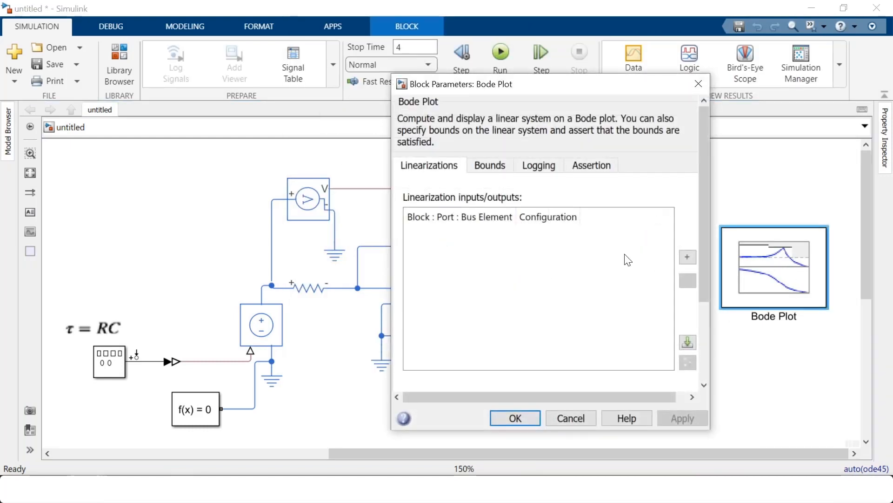
pyautogui.click(690, 344)
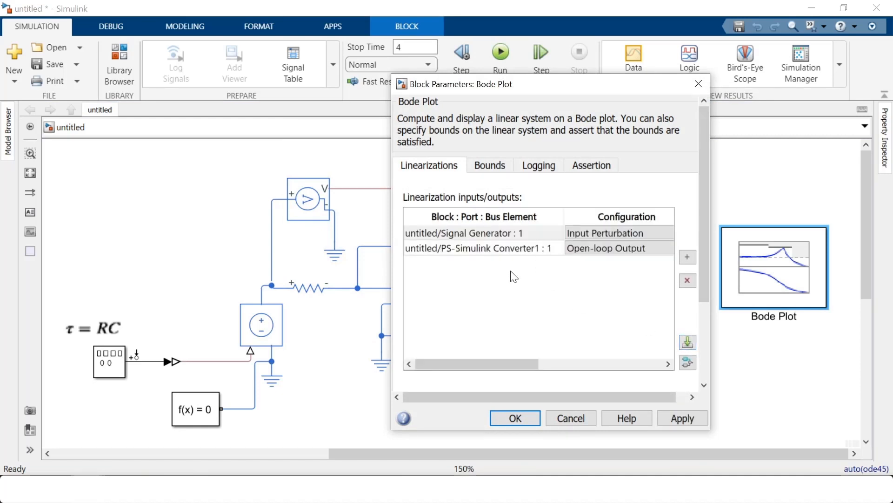
pyautogui.click(673, 419)
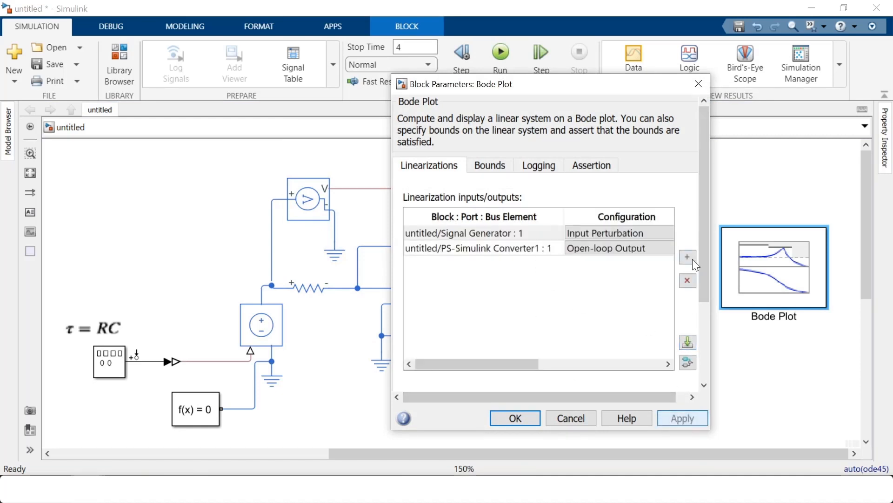
# - Show the Bode Plot block's plot and accept its block parameters
pyautogui.moveTo(705, 219); pyautogui.dragTo(701, 321)
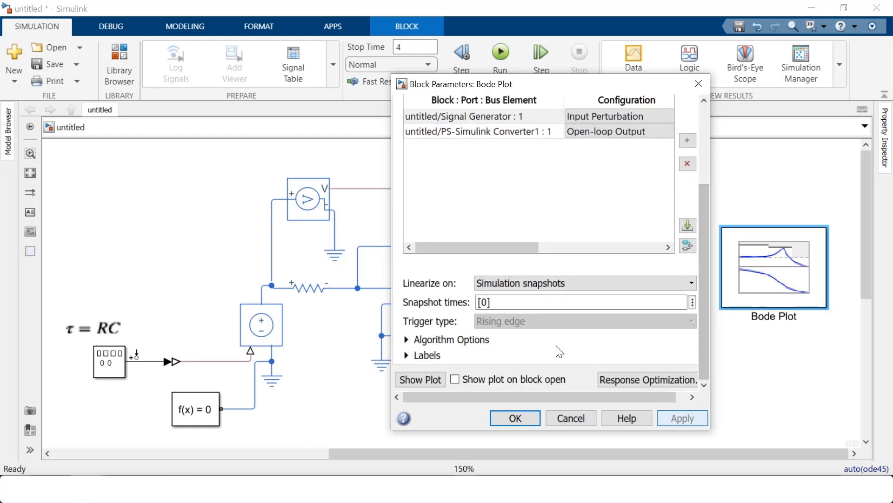
pyautogui.click(423, 379)
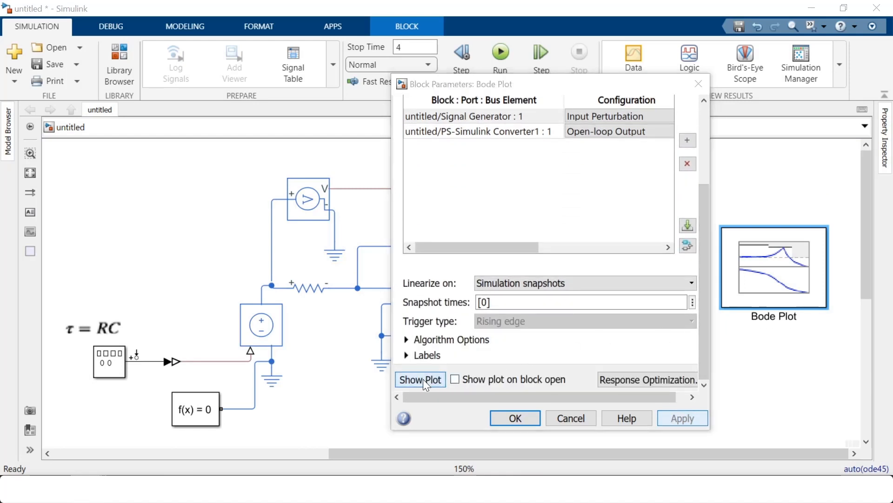
pyautogui.click(515, 417)
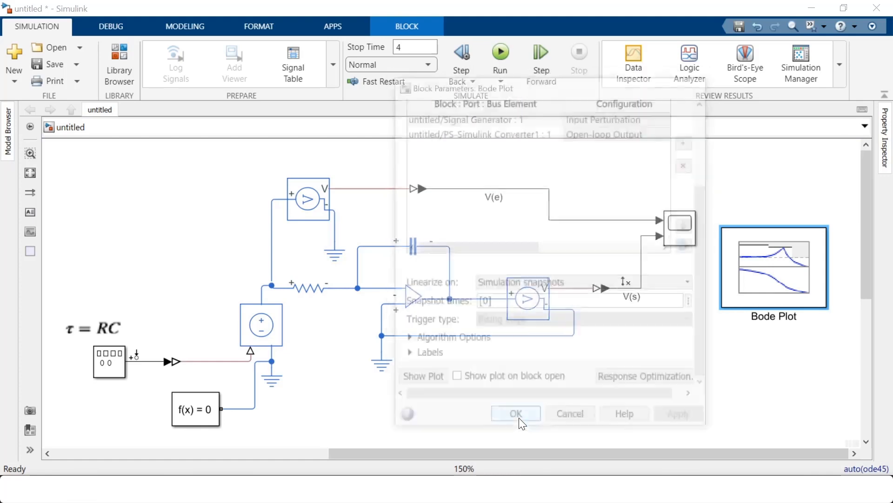
# - Run the simulation, examine the integrator's magnitude and phase curves on the Bode diagram, and close the plot
pyautogui.click(508, 55)
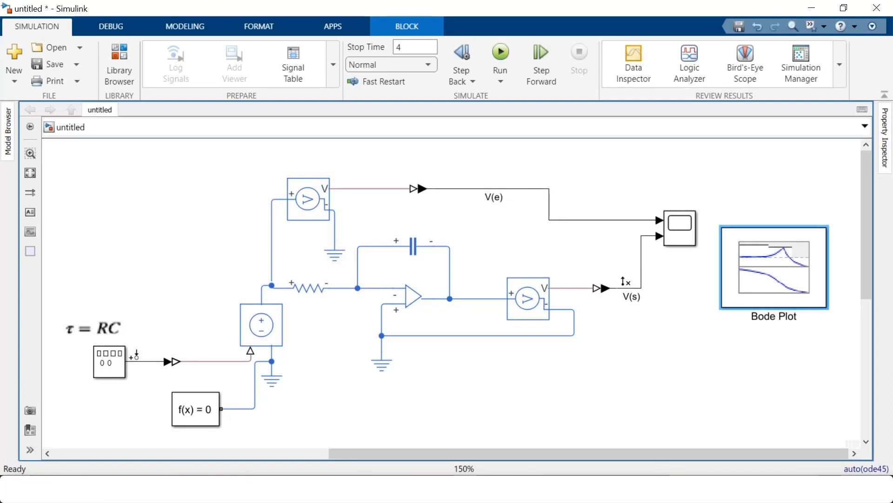
pyautogui.moveTo(0, 200); pyautogui.dragTo(494, 5)
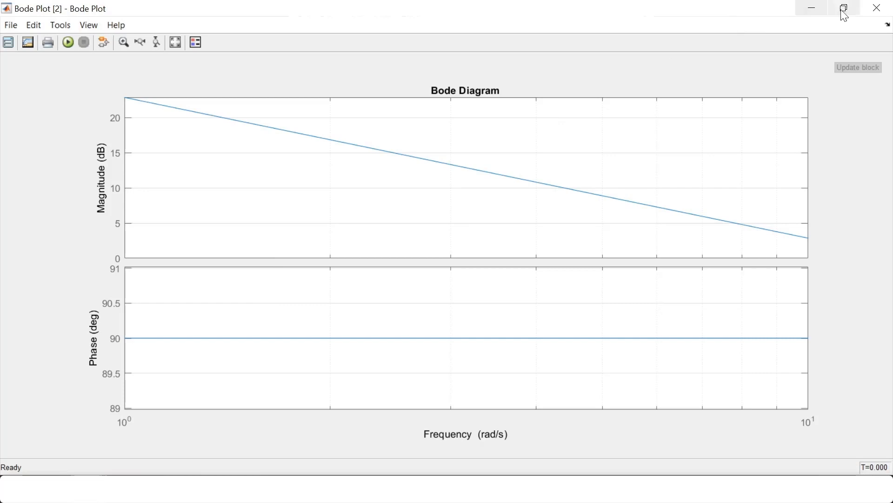
pyautogui.click(881, 10)
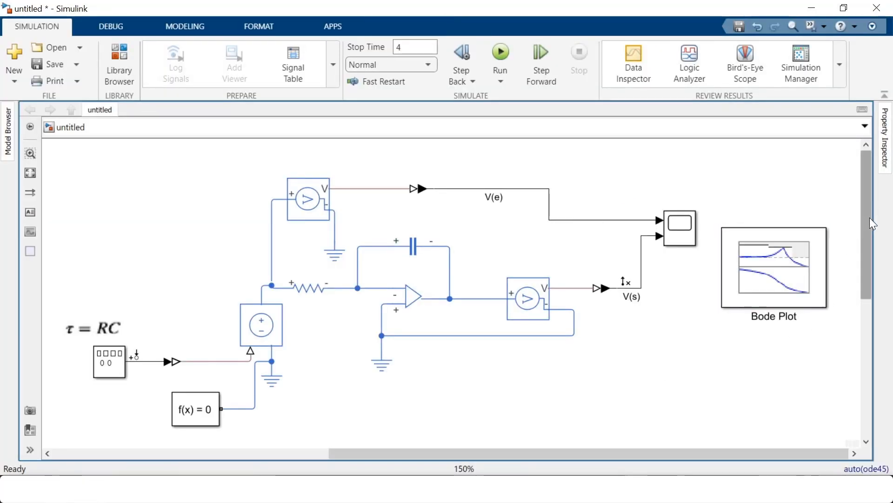
# - Return to the RC circuit diagram and review it with its equations
pyautogui.moveTo(869, 216); pyautogui.dragTo(873, 229)
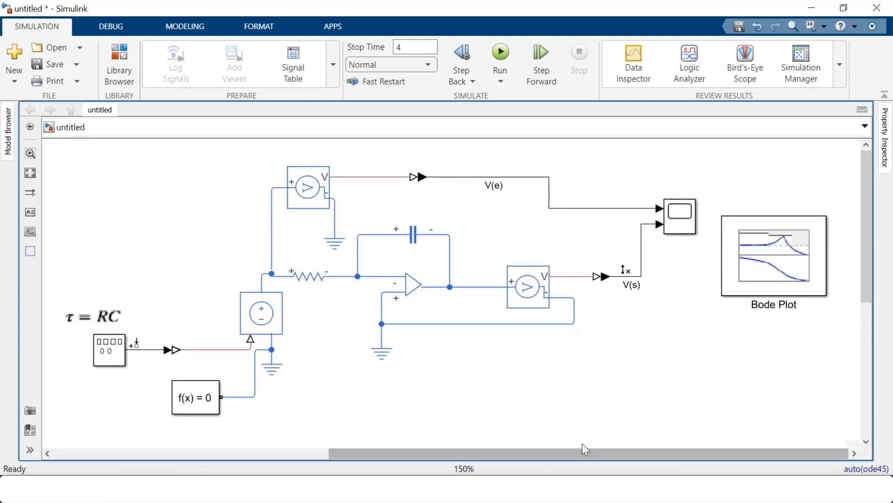
pyautogui.moveTo(471, 450); pyautogui.dragTo(196, 442)
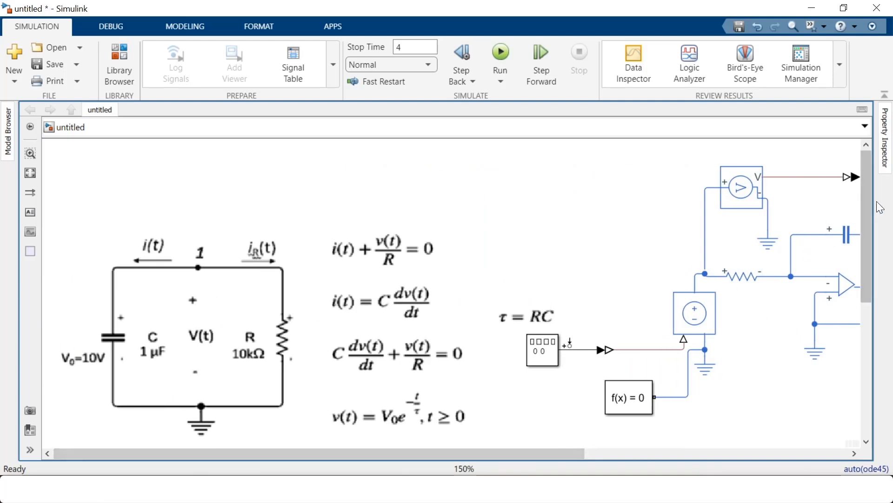
pyautogui.moveTo(868, 201); pyautogui.dragTo(868, 212)
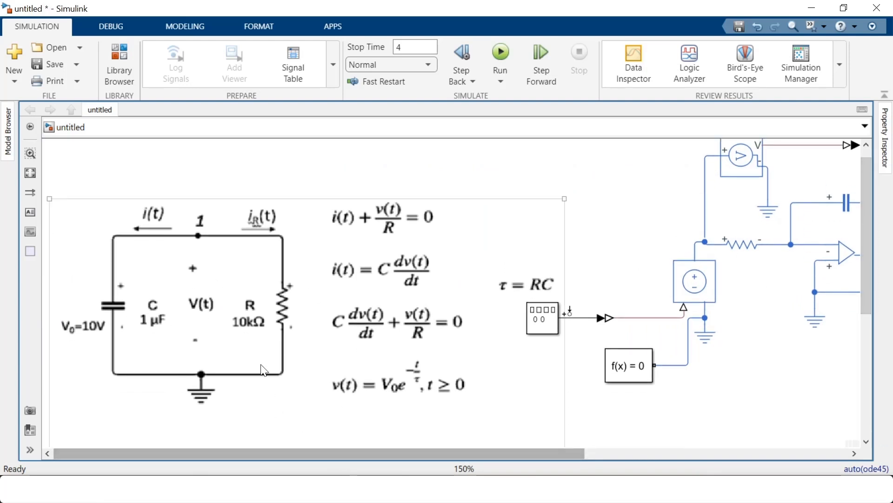
pyautogui.click(235, 279)
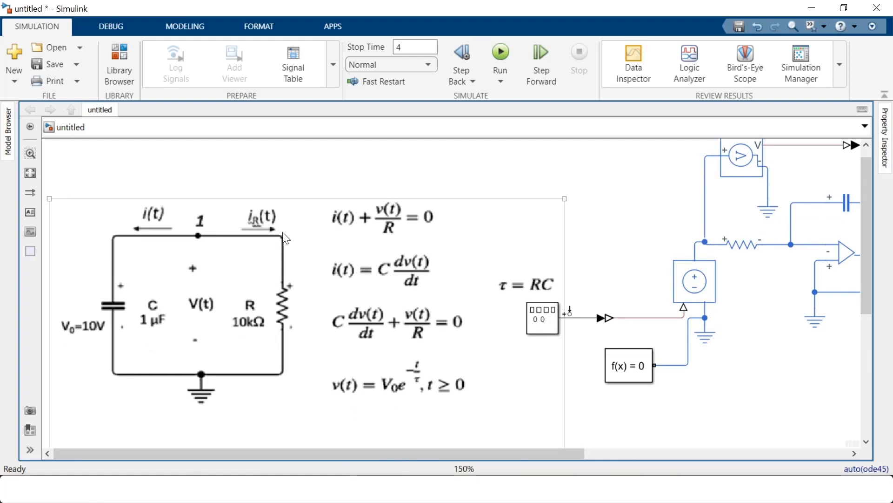